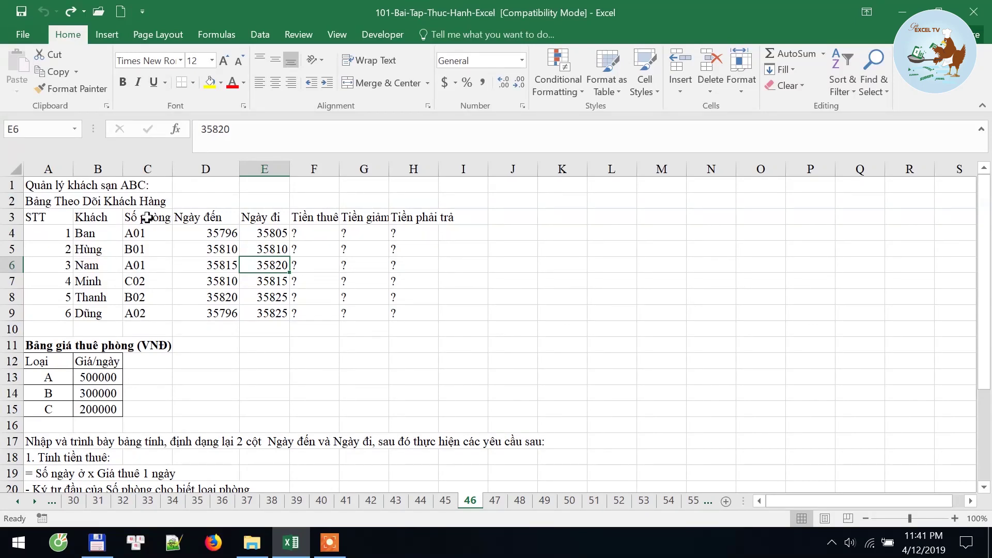
Step: Look over the customer and room price tables, then select the date values in D4:E9
{"action": "left_click_drag", "start_coordinate": [52, 217], "coordinate": [401, 312]}
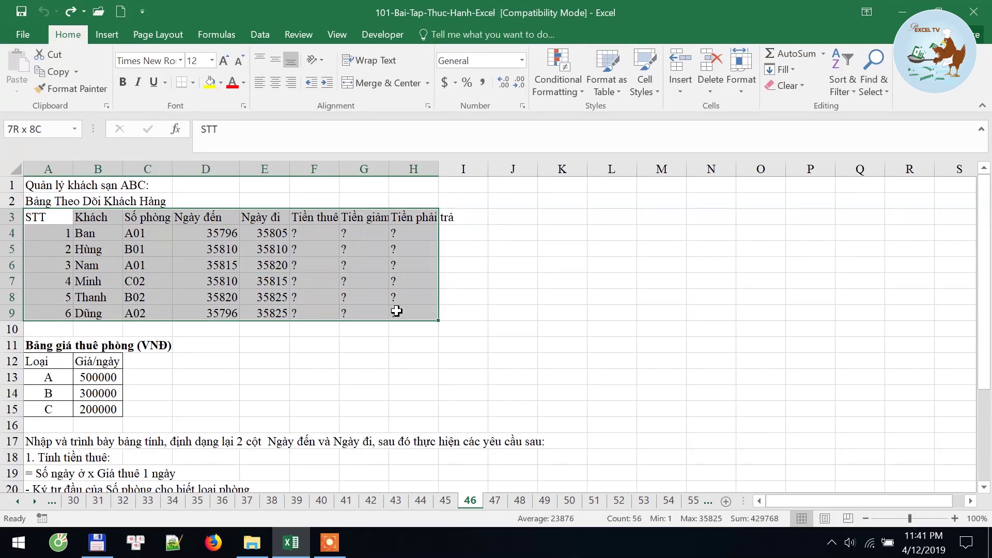
{"action": "left_click", "coordinate": [165, 279]}
{"action": "left_click_drag", "start_coordinate": [149, 220], "coordinate": [166, 313]}
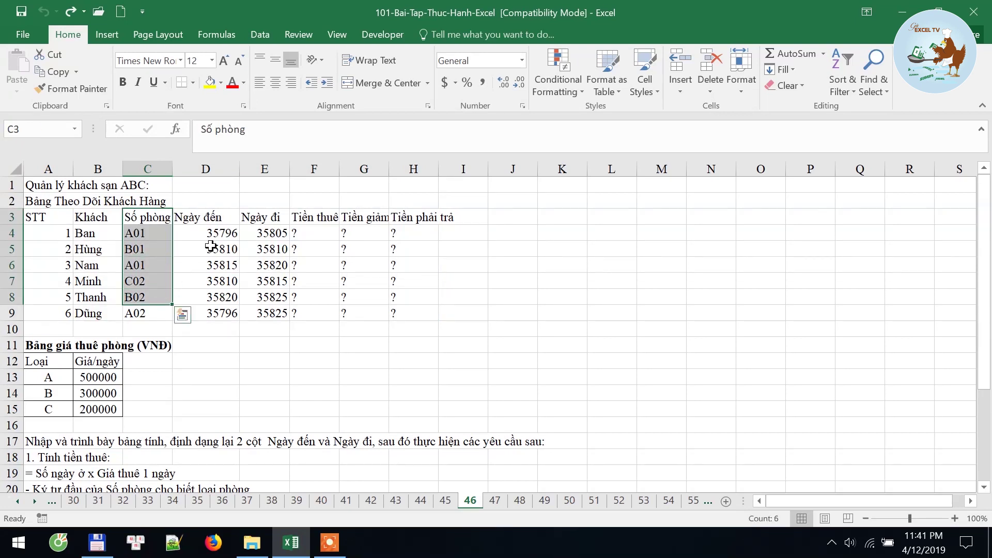
{"action": "left_click", "coordinate": [217, 221]}
{"action": "left_click", "coordinate": [264, 221]}
{"action": "left_click_drag", "start_coordinate": [41, 362], "coordinate": [111, 409]}
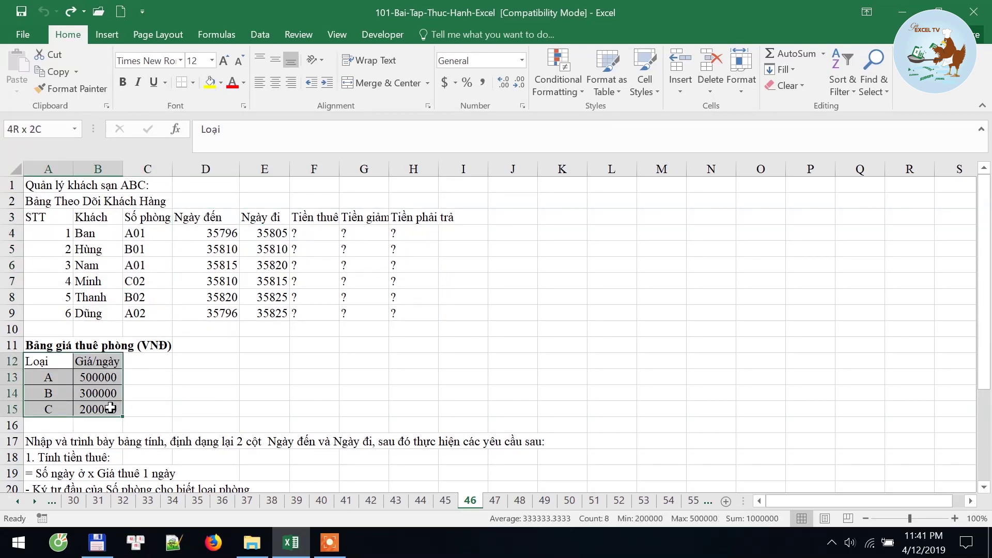
{"action": "left_click", "coordinate": [50, 379]}
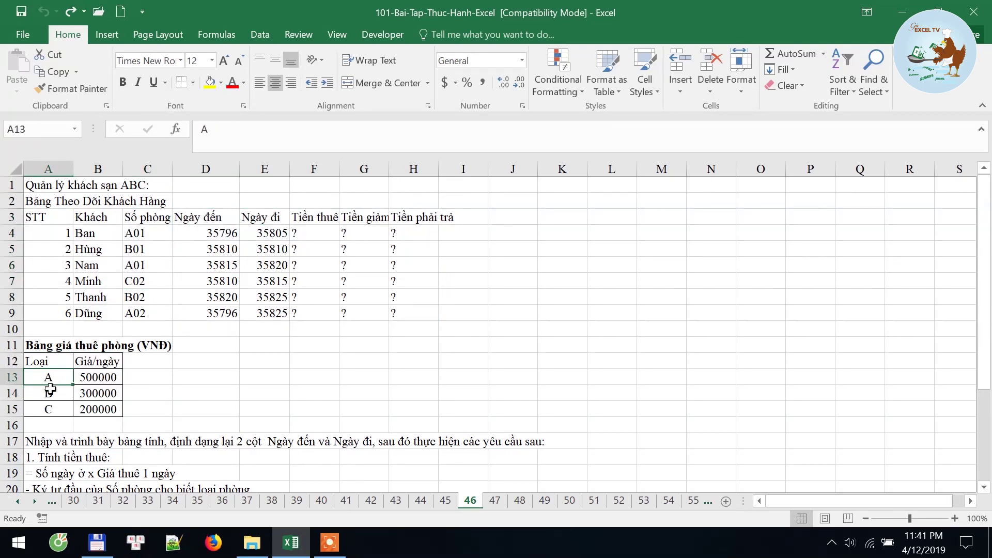
{"action": "left_click", "coordinate": [41, 442]}
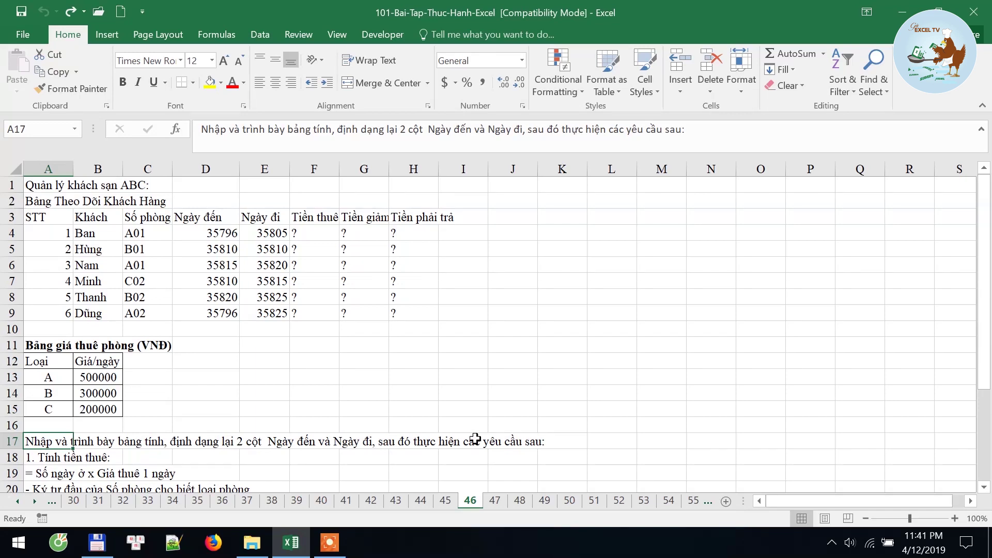
{"action": "mouse_move", "coordinate": [199, 232]}
{"action": "left_mouse_down"}
{"action": "mouse_move", "coordinate": [228, 246]}
{"action": "mouse_move", "coordinate": [269, 314]}
{"action": "left_mouse_up"}
Step: Give D4:E9 the custom d/m/yy number format so dates read like 1/1/98
{"action": "right_click", "coordinate": [251, 263]}
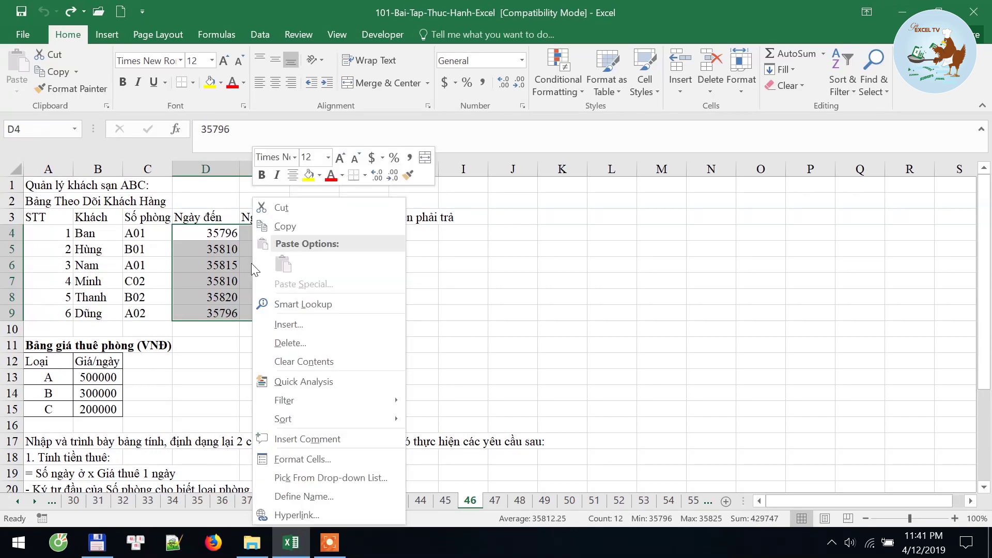
{"action": "left_click", "coordinate": [306, 457]}
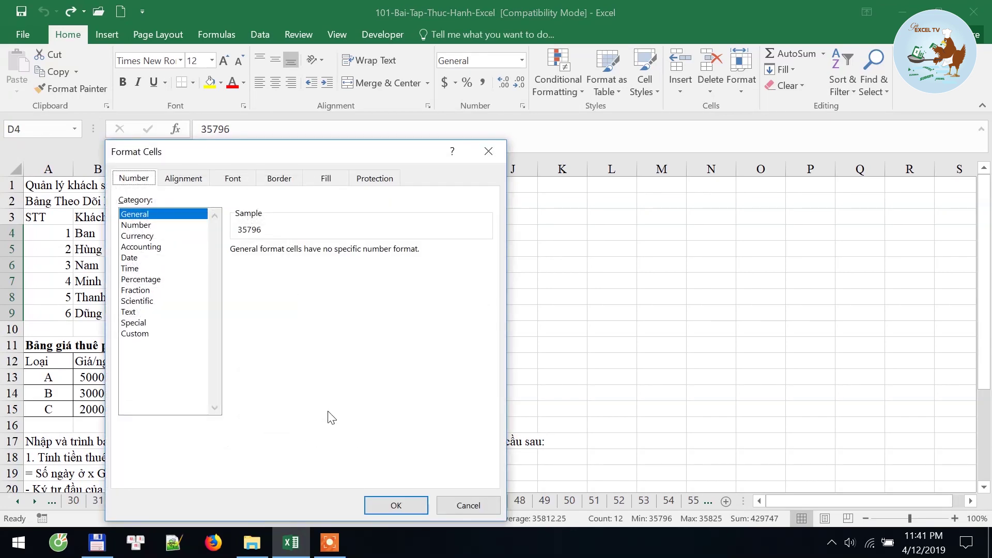
{"action": "left_click_drag", "start_coordinate": [253, 160], "coordinate": [551, 144]}
{"action": "left_click", "coordinate": [441, 317]}
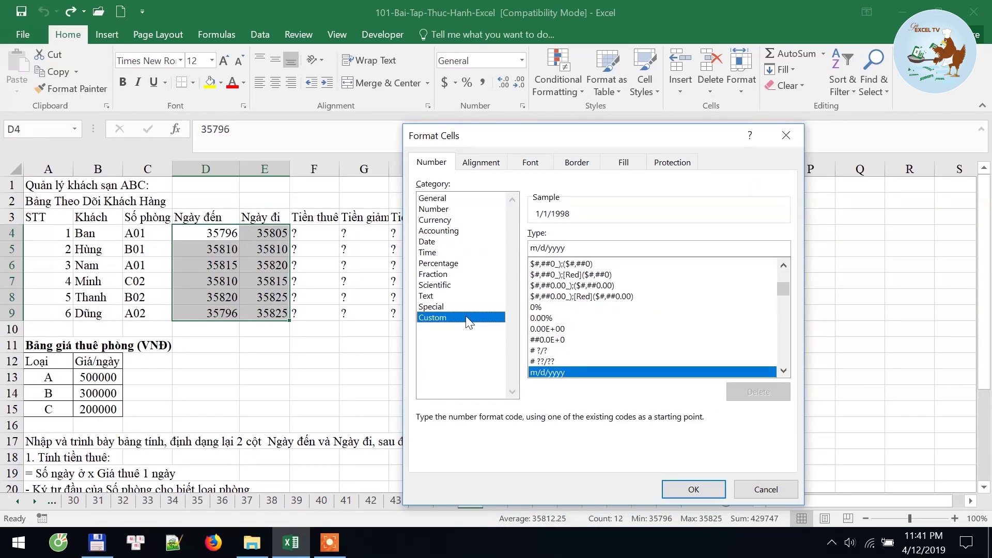
{"action": "left_click_drag", "start_coordinate": [539, 250], "coordinate": [496, 255]}
{"action": "type", "text": "d/"}
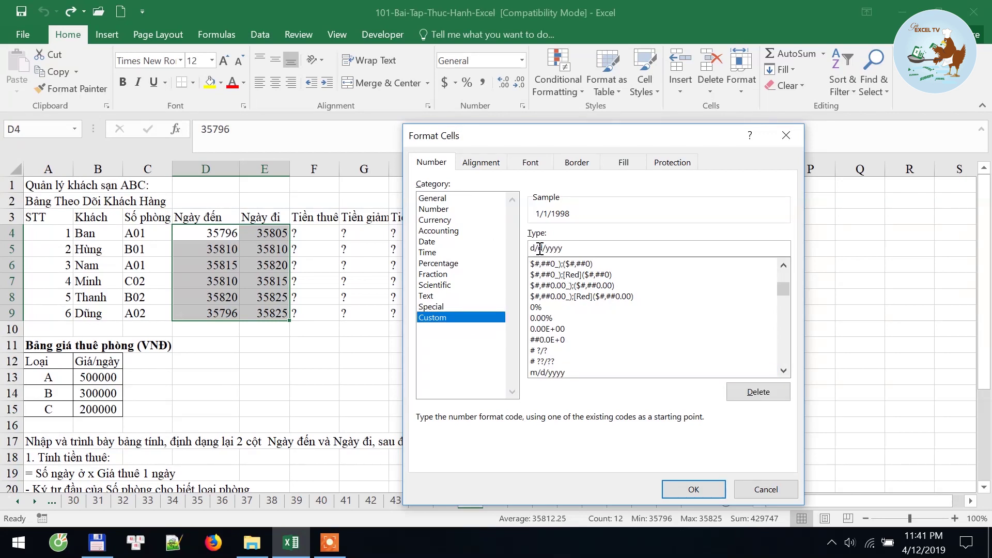
{"action": "type", "text": "m"}
{"action": "key", "text": "BackSpace"}
{"action": "left_click", "coordinate": [681, 491]}
{"action": "left_click", "coordinate": [264, 313]}
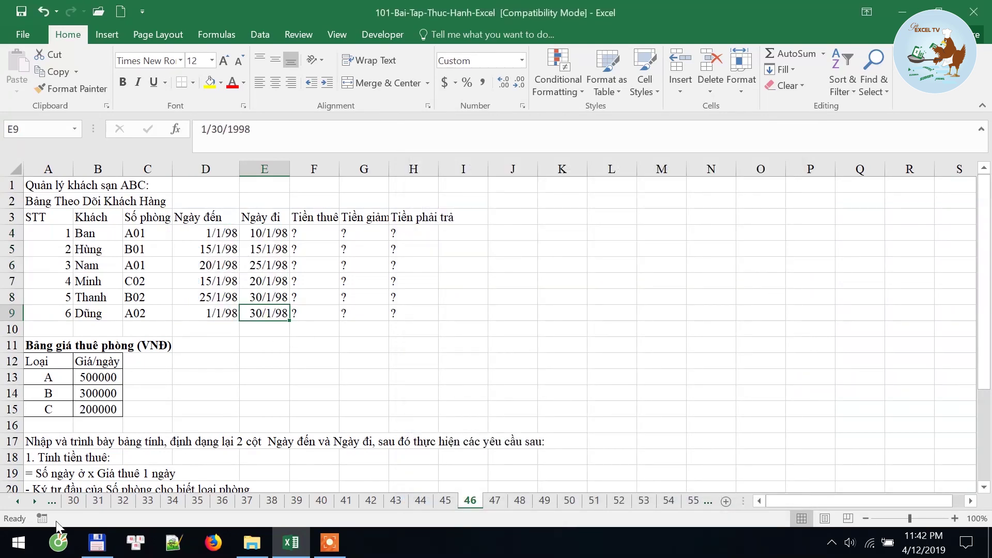
{"action": "left_click", "coordinate": [47, 473]}
{"action": "scroll", "coordinate": [181, 473], "scroll_direction": "down", "scroll_amount": 1}
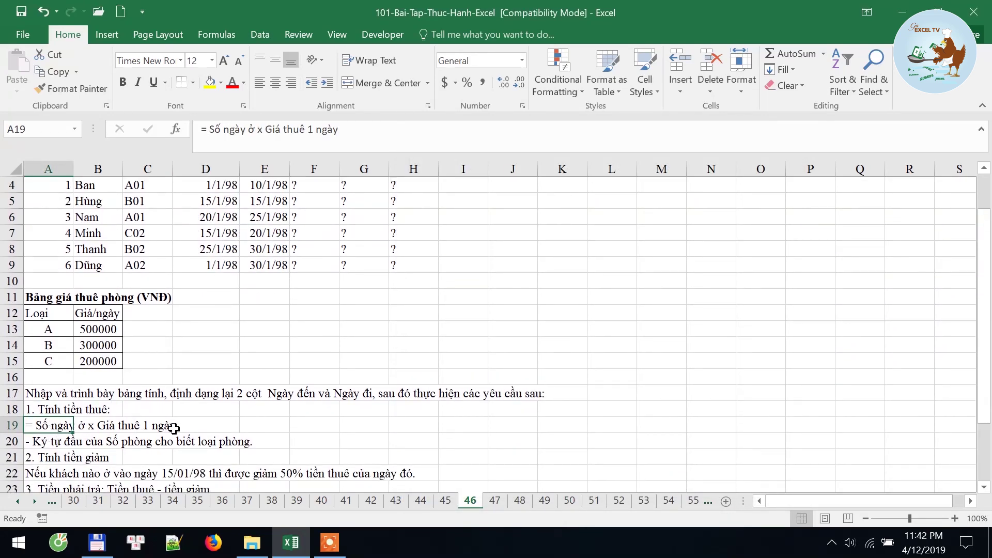
{"action": "left_click", "coordinate": [41, 444]}
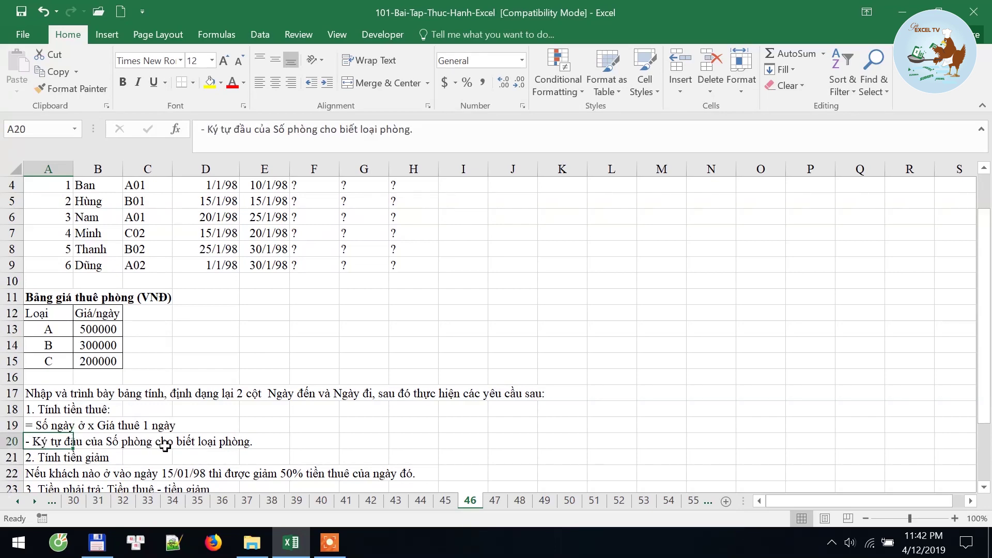
{"action": "scroll", "coordinate": [228, 429], "scroll_direction": "up", "scroll_amount": 1}
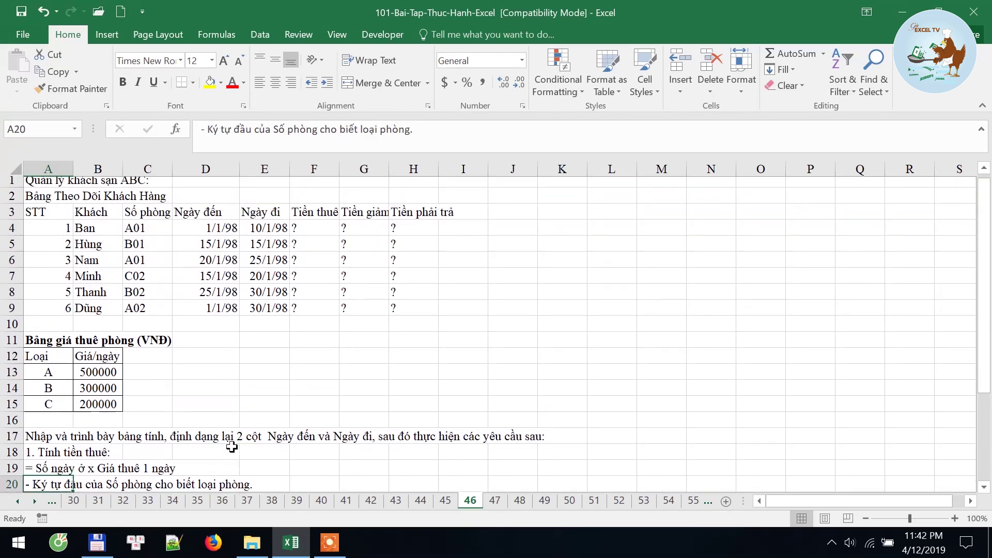
{"action": "scroll", "coordinate": [155, 201], "scroll_direction": "down", "scroll_amount": 1}
{"action": "scroll", "coordinate": [155, 227], "scroll_direction": "up", "scroll_amount": 1}
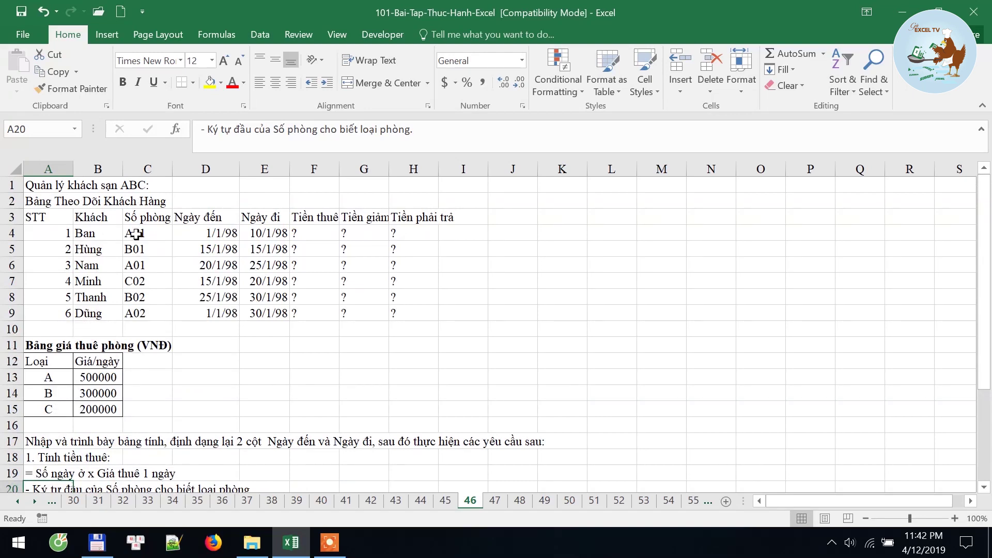
{"action": "left_click", "coordinate": [136, 233]}
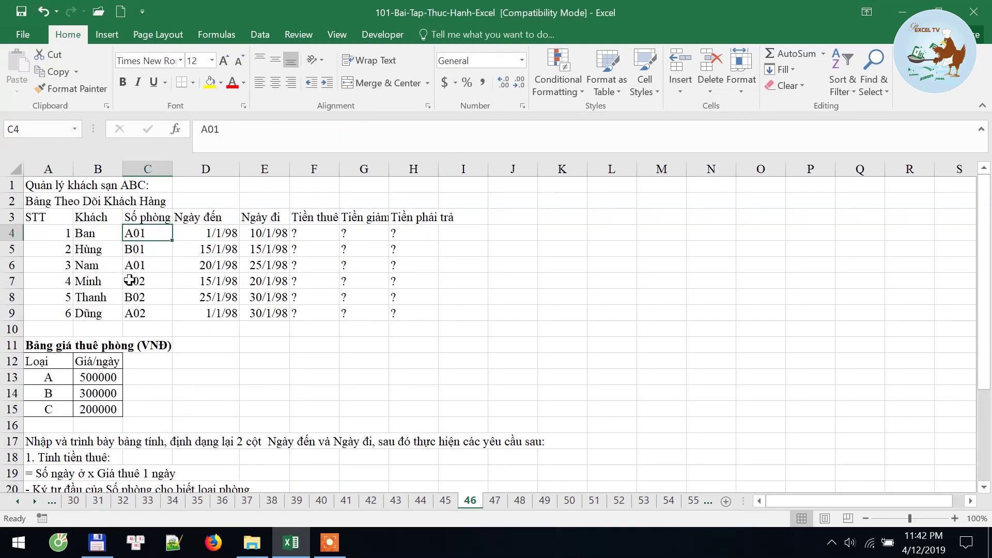
{"action": "left_click_drag", "start_coordinate": [41, 365], "coordinate": [94, 409]}
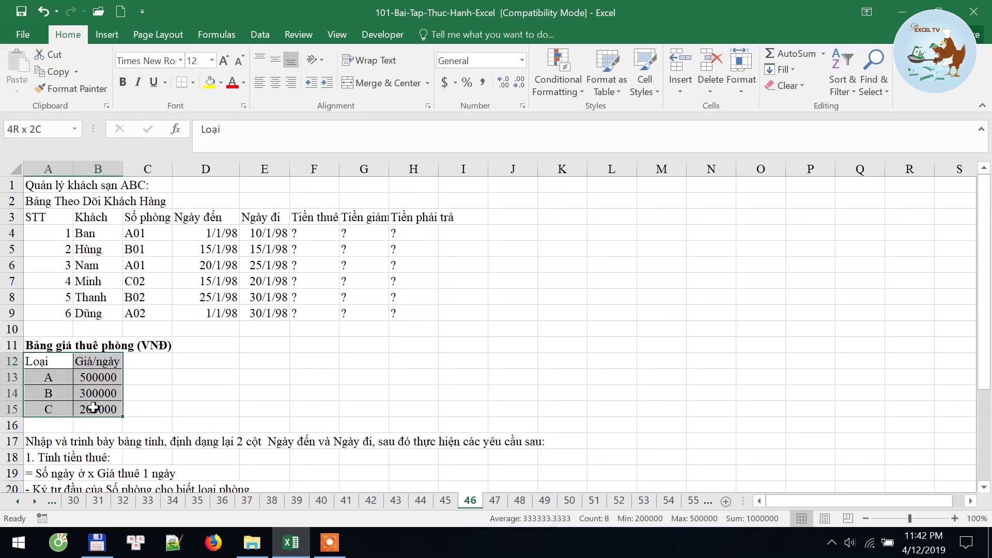
{"action": "left_click_drag", "start_coordinate": [49, 364], "coordinate": [93, 408]}
{"action": "left_click", "coordinate": [94, 409]}
{"action": "left_click", "coordinate": [98, 361]}
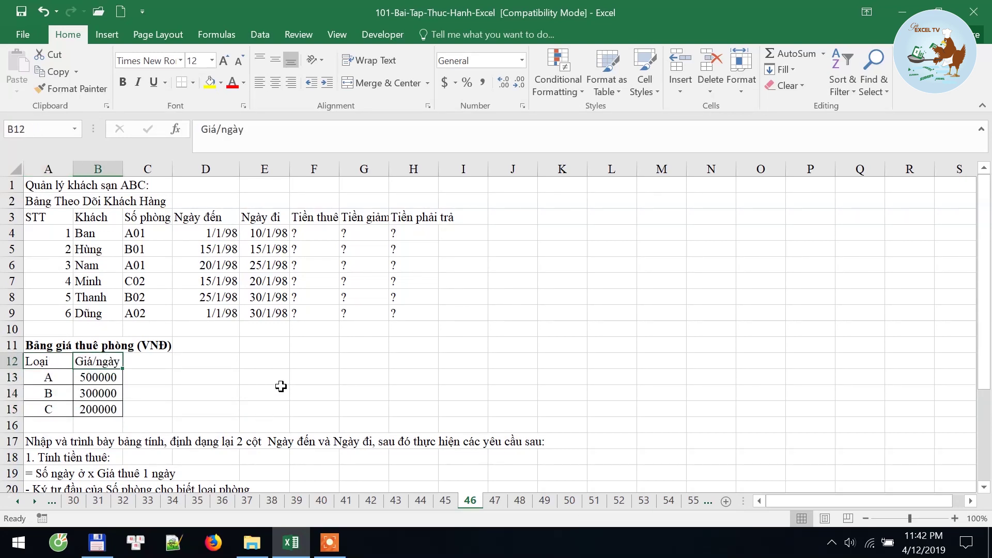
{"action": "left_click", "coordinate": [314, 235]}
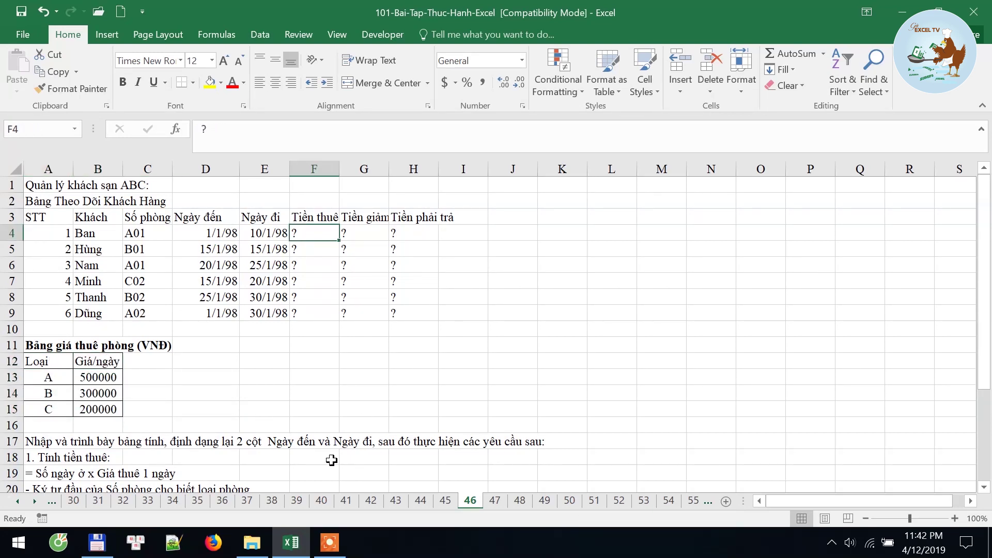
{"action": "left_click", "coordinate": [133, 233]}
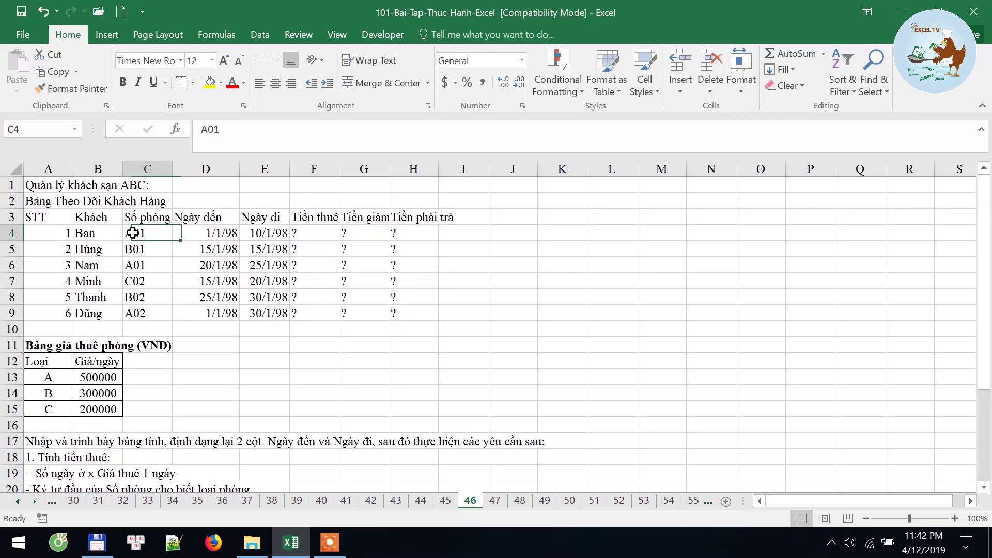
Step: Head column I 'Left' and enter =LEFT(C4,1) in I4
{"action": "left_click", "coordinate": [480, 218]}
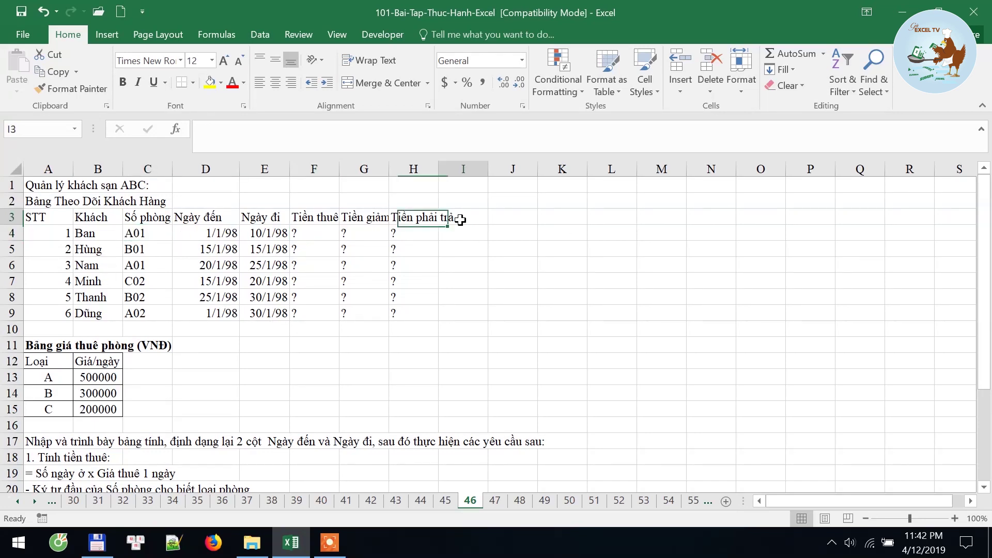
{"action": "type", "text": "Left"}
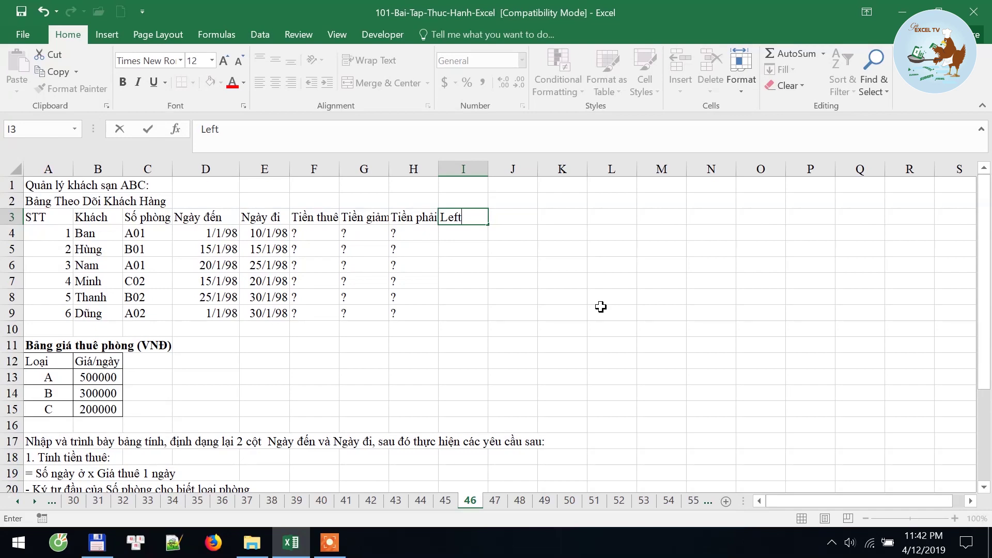
{"action": "key", "text": "Return"}
{"action": "type", "text": "="}
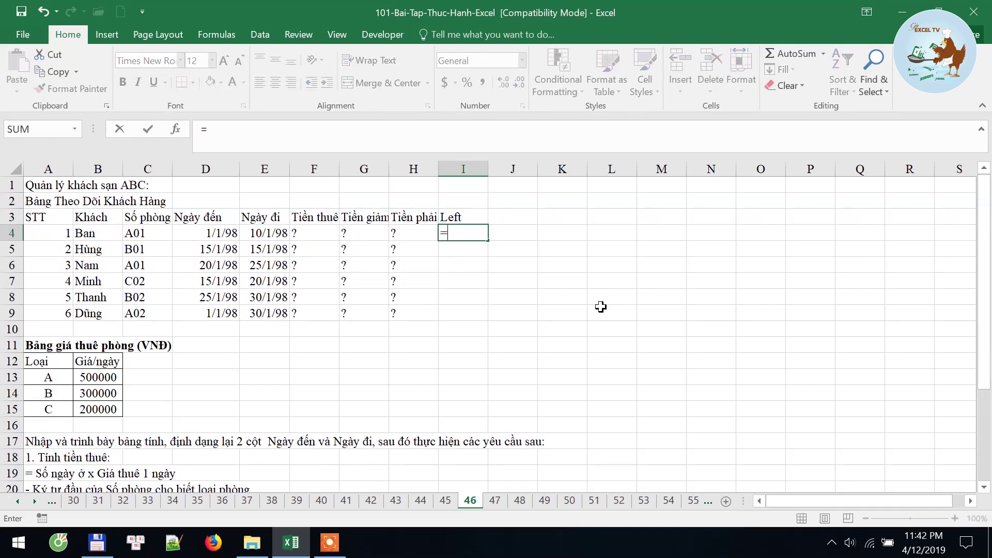
{"action": "type", "text": "le"}
{"action": "key", "text": "Tab"}
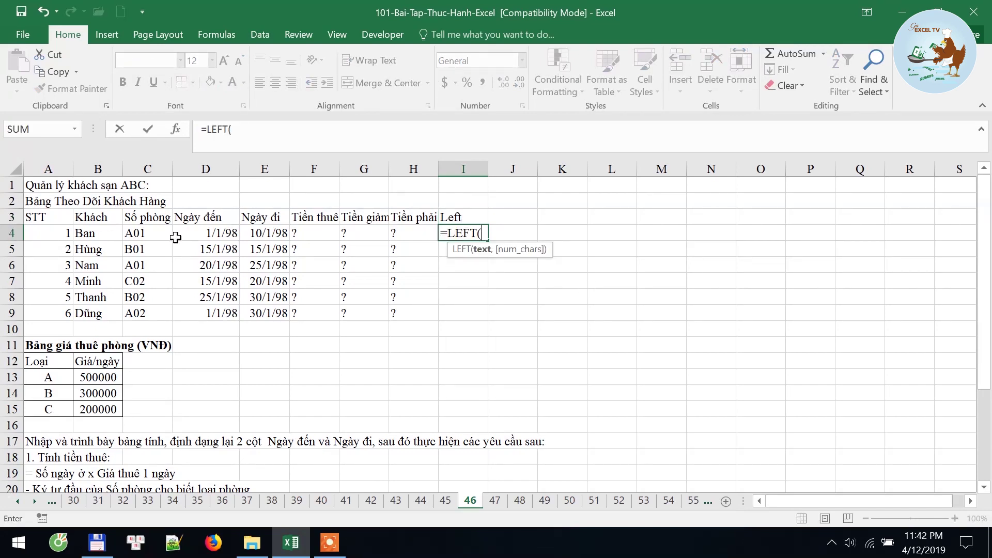
{"action": "left_click", "coordinate": [152, 234]}
{"action": "type", "text": ",1"}
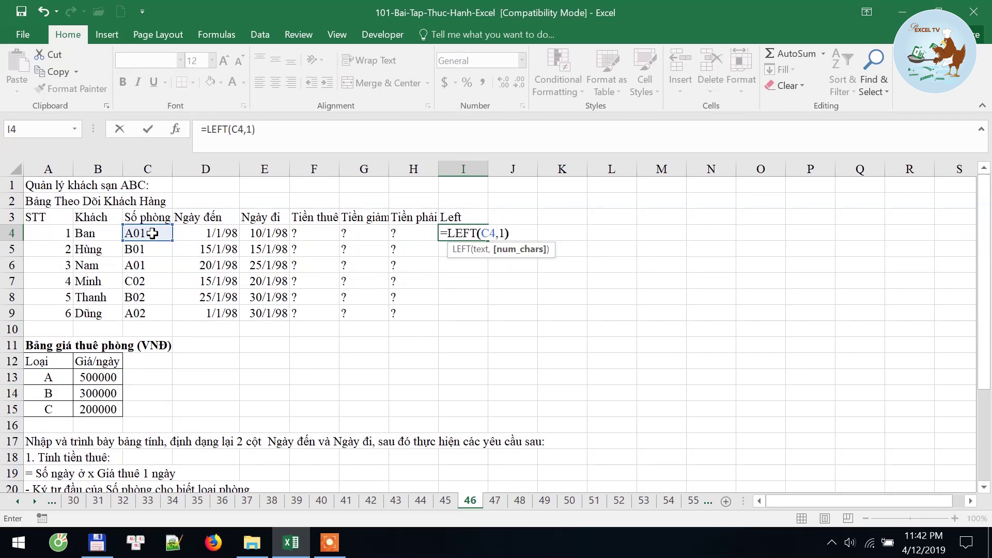
{"action": "key", "text": "Return"}
Step: Fill the LEFT formula down to I9, yielding A, B, A, C, B, A
{"action": "left_click", "coordinate": [457, 233]}
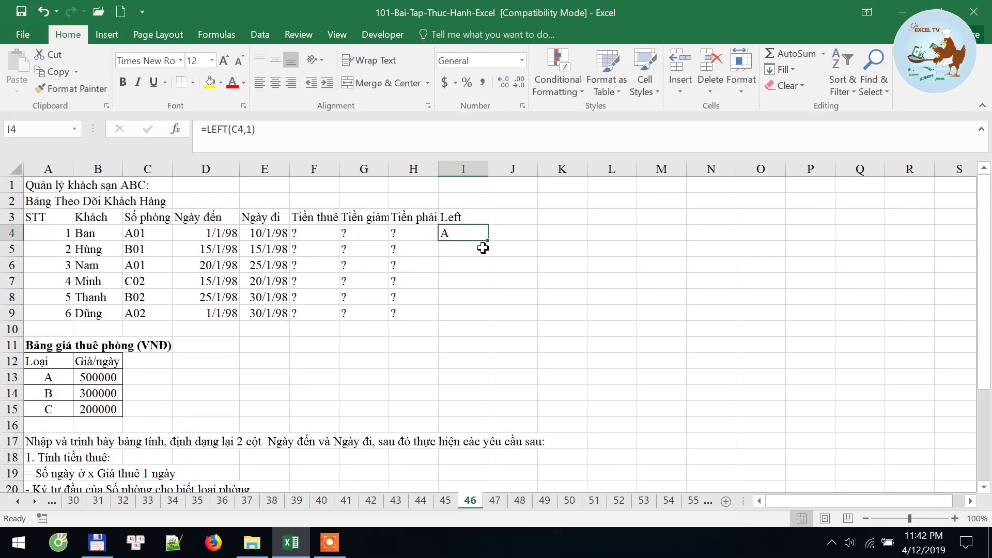
{"action": "double_click", "coordinate": [489, 243]}
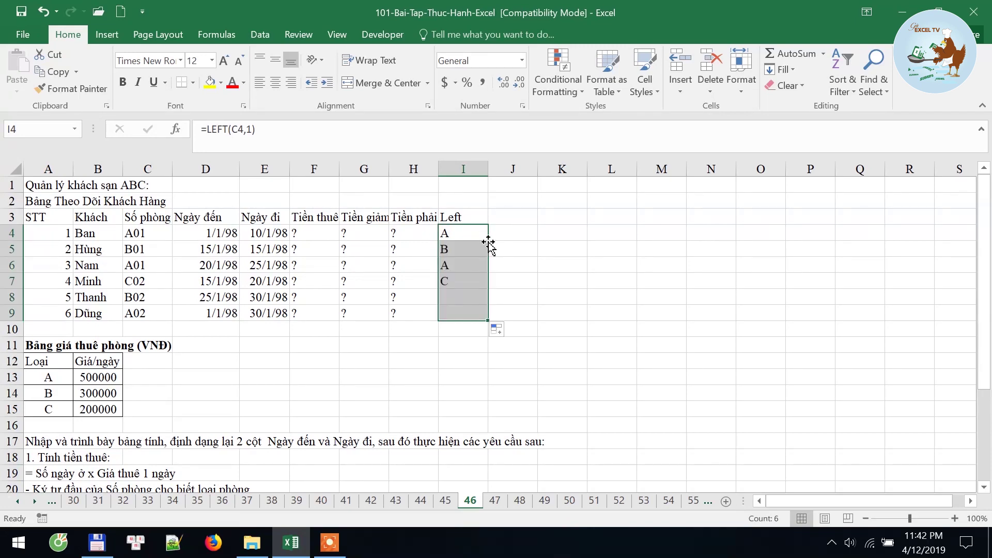
{"action": "left_click", "coordinate": [469, 264]}
{"action": "left_click", "coordinate": [469, 280]}
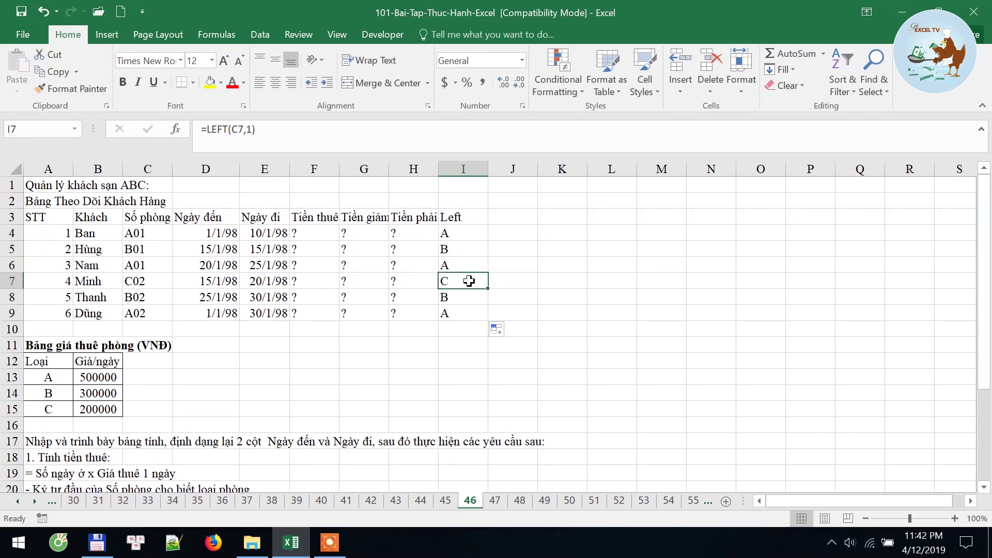
{"action": "left_click", "coordinate": [515, 211]}
Step: Head column J 'Vlookup' and enter =VLOOKUP(I4,$A$12:$B$15,2,0) in J4
{"action": "type", "text": "Vlookup"}
{"action": "key", "text": "Return"}
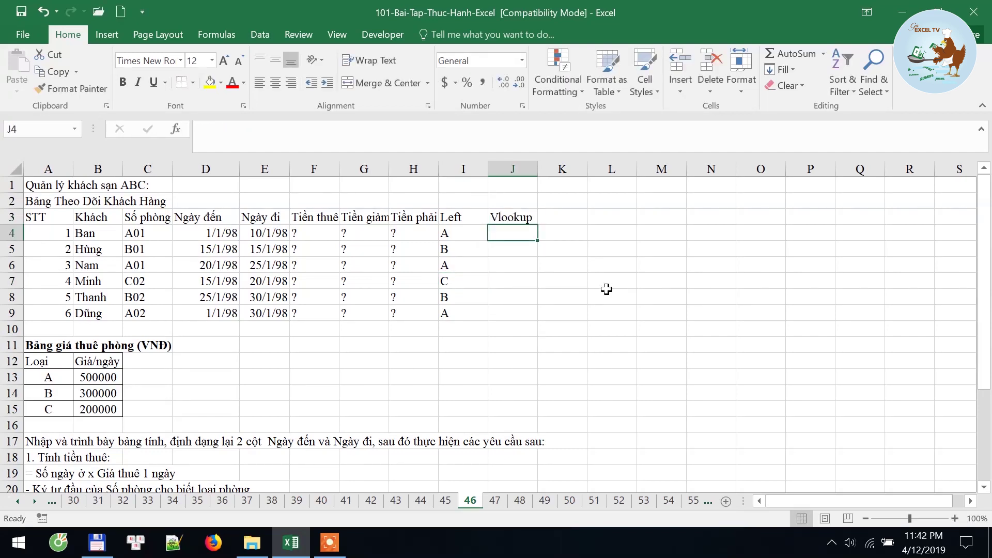
{"action": "type", "text": "=vlo"}
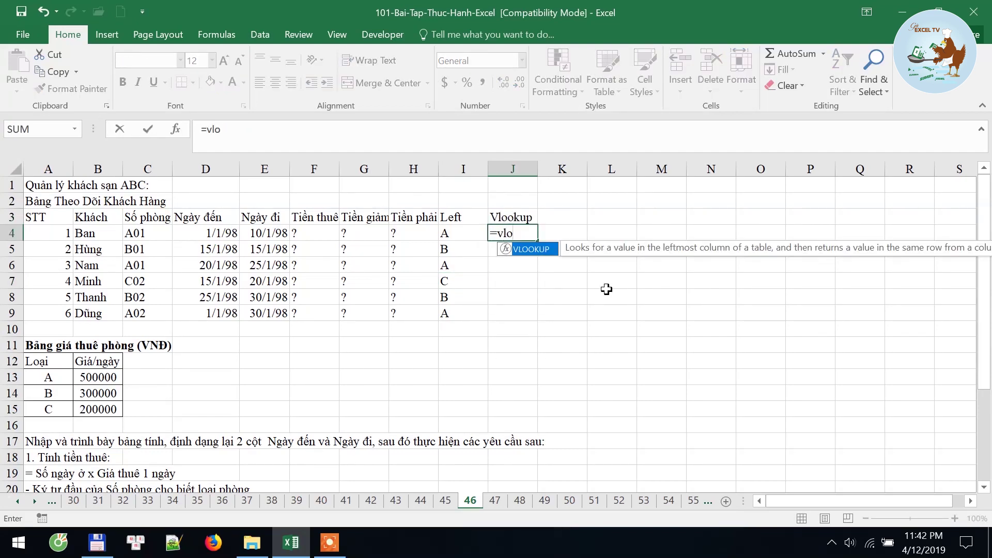
{"action": "key", "text": "Tab"}
{"action": "left_click", "coordinate": [465, 233]}
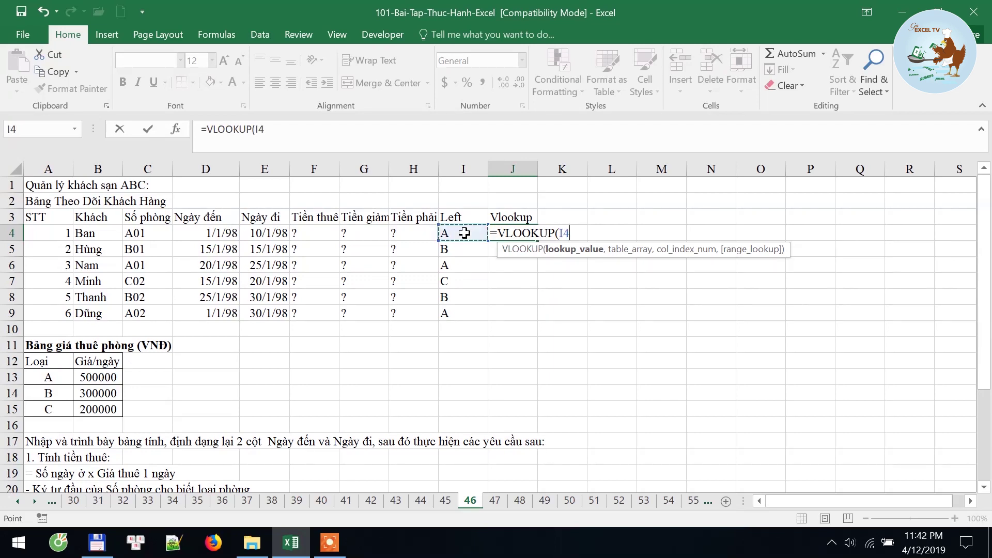
{"action": "type", "text": ","}
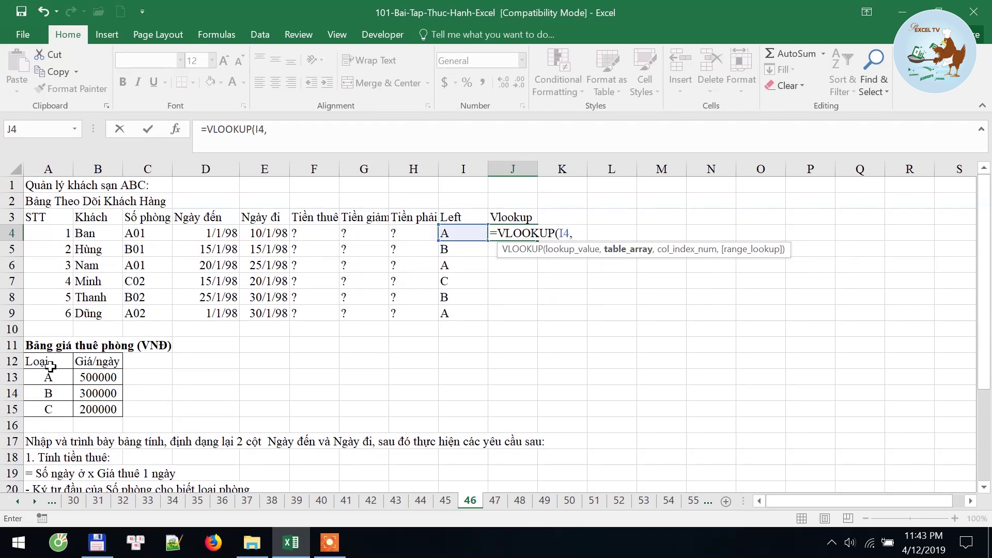
{"action": "left_click_drag", "start_coordinate": [50, 367], "coordinate": [87, 413]}
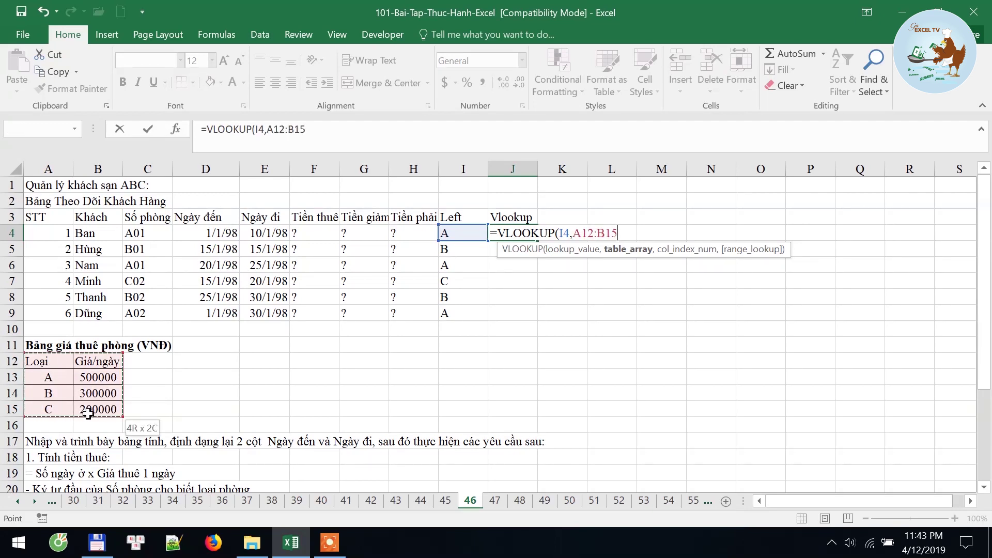
{"action": "key", "text": "F4"}
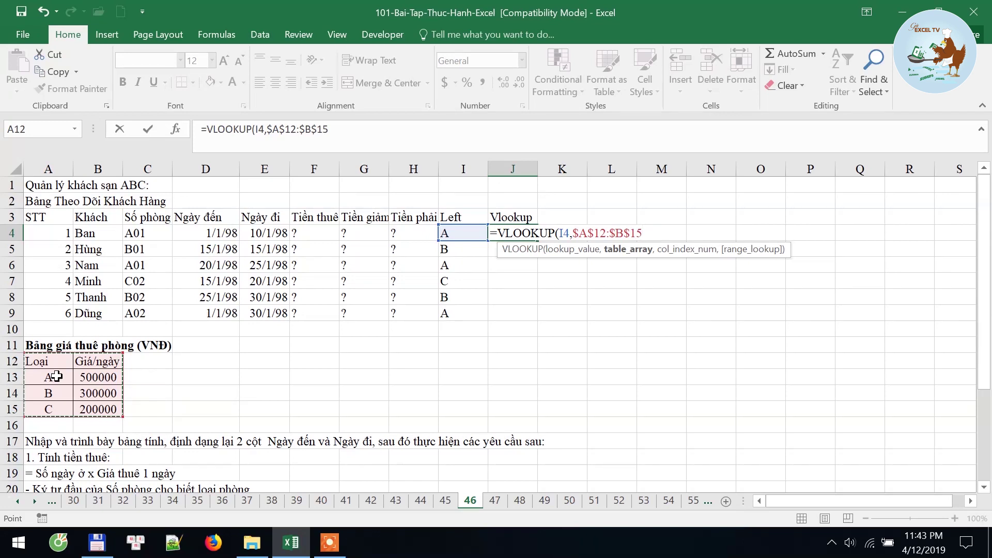
{"action": "type", "text": ","}
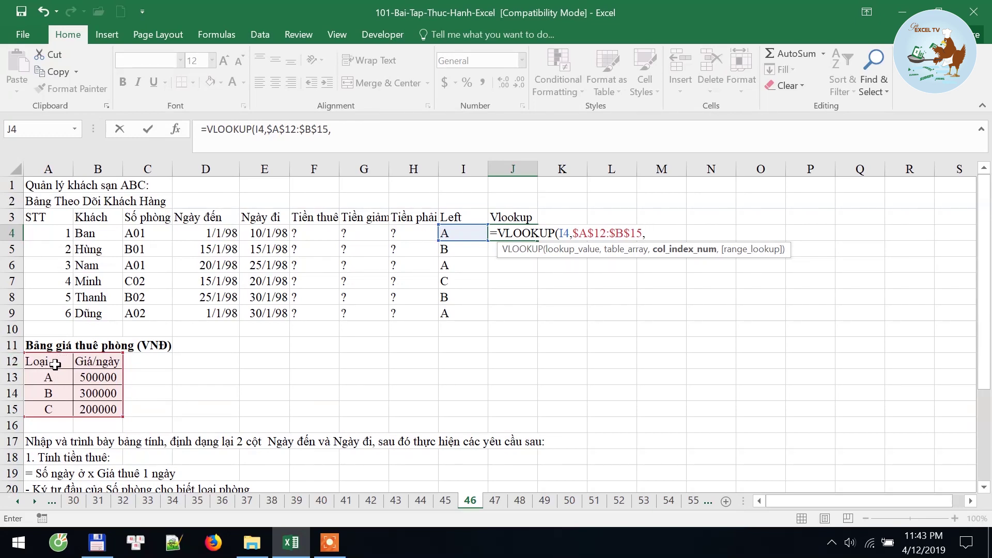
{"action": "type", "text": ",0"}
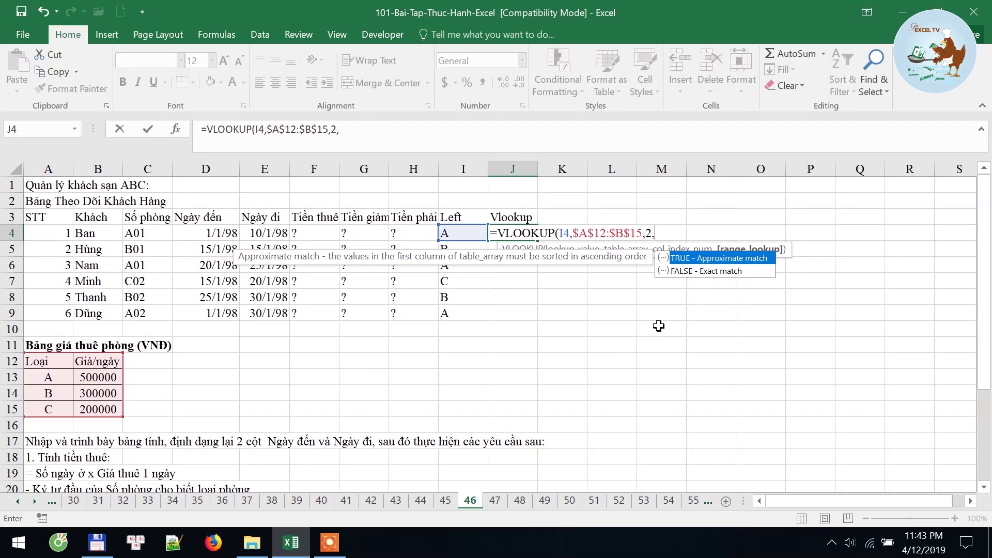
{"action": "type", "text": ")"}
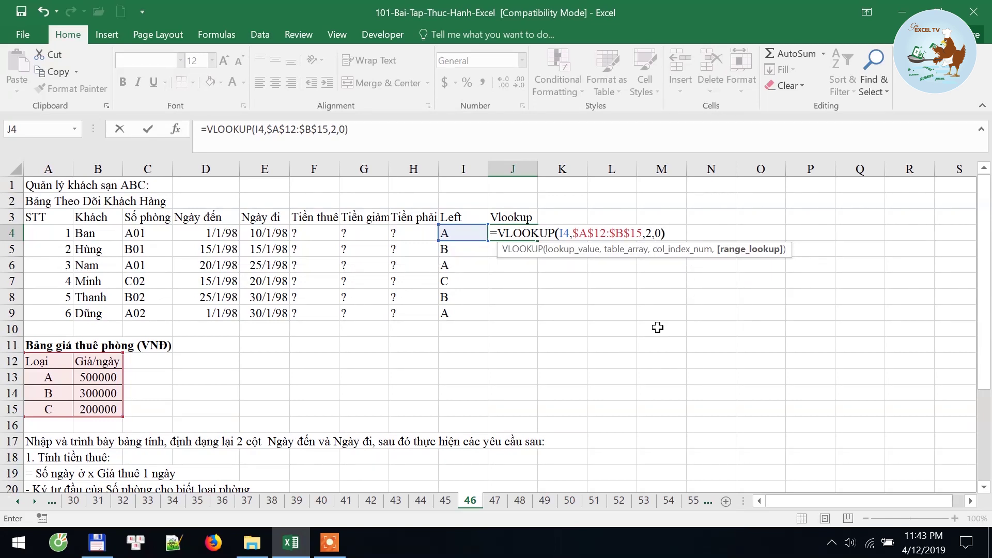
{"action": "key", "text": "Return"}
Step: Check J4's 500000 result against the type A price in the table
{"action": "left_click", "coordinate": [514, 233]}
{"action": "left_click", "coordinate": [468, 233]}
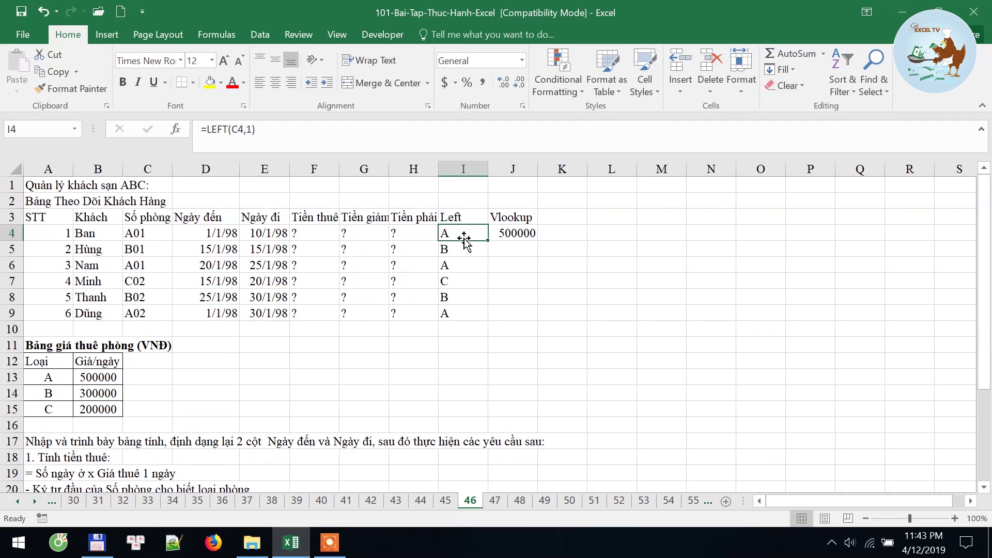
{"action": "left_click", "coordinate": [516, 236]}
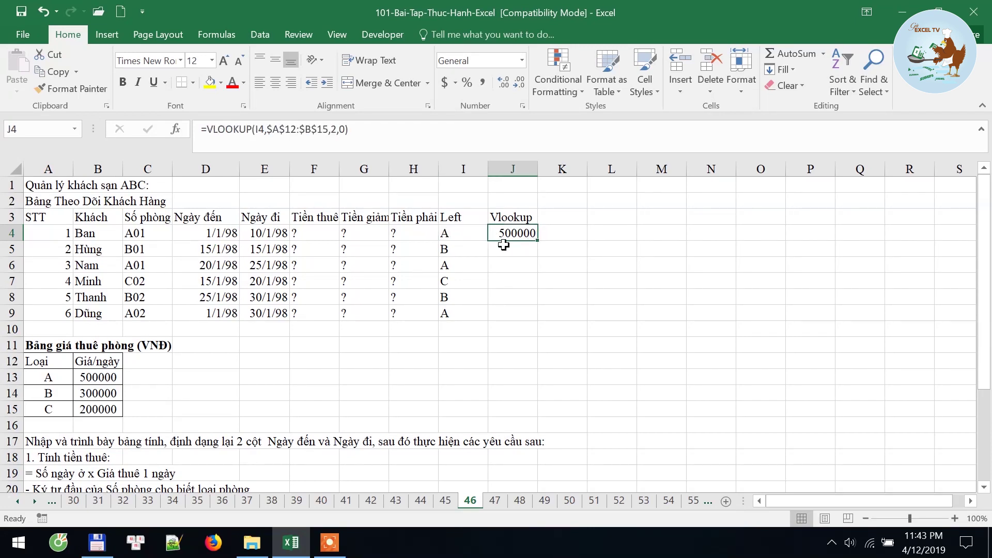
{"action": "left_click_drag", "start_coordinate": [55, 374], "coordinate": [86, 377]}
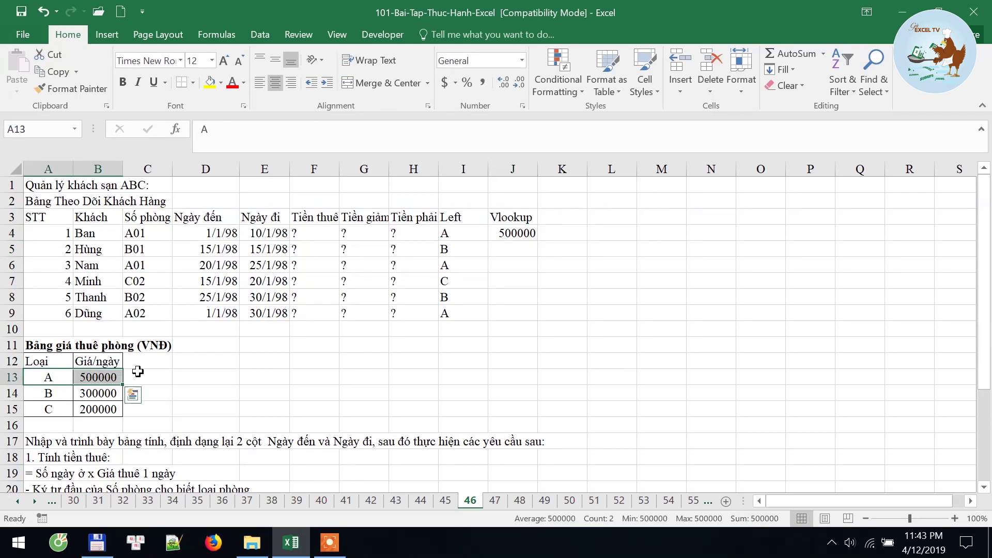
{"action": "left_click", "coordinate": [101, 378]}
Step: Fill the VLOOKUP down to J9 and verify prices against types B and C
{"action": "left_click", "coordinate": [521, 238]}
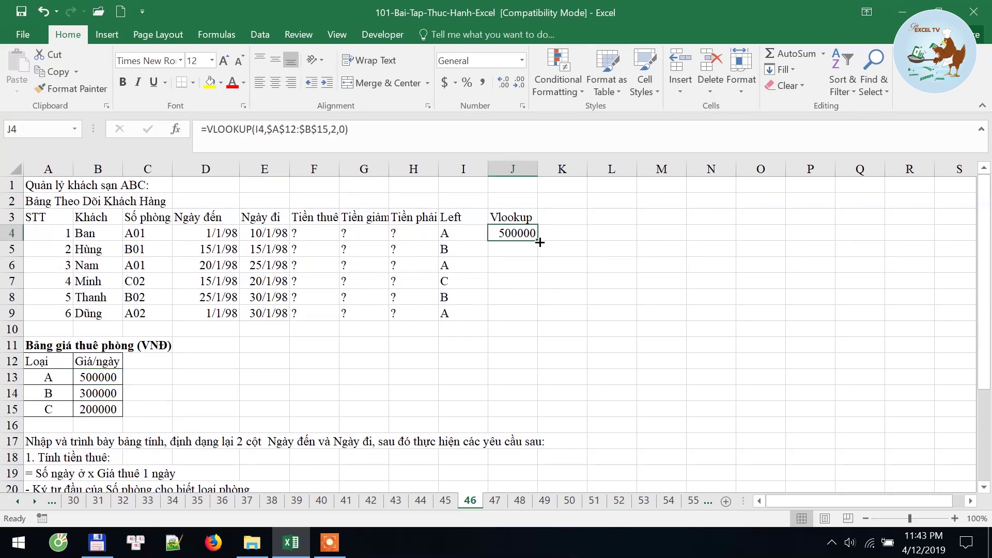
{"action": "double_click", "coordinate": [540, 242]}
{"action": "left_click", "coordinate": [506, 253]}
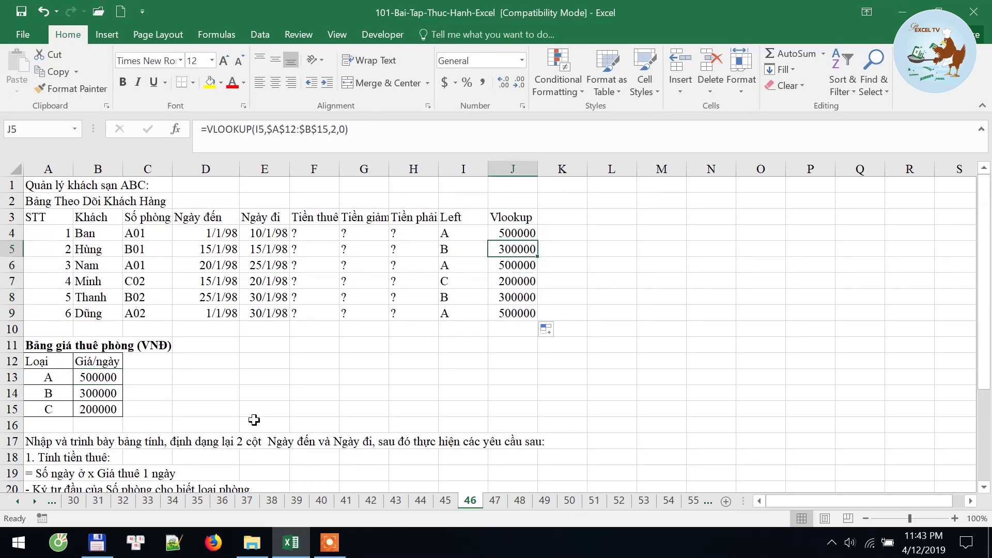
{"action": "left_click", "coordinate": [103, 395]}
{"action": "left_click", "coordinate": [98, 409]}
{"action": "left_click_drag", "start_coordinate": [514, 284], "coordinate": [413, 283]}
{"action": "left_click", "coordinate": [468, 281]}
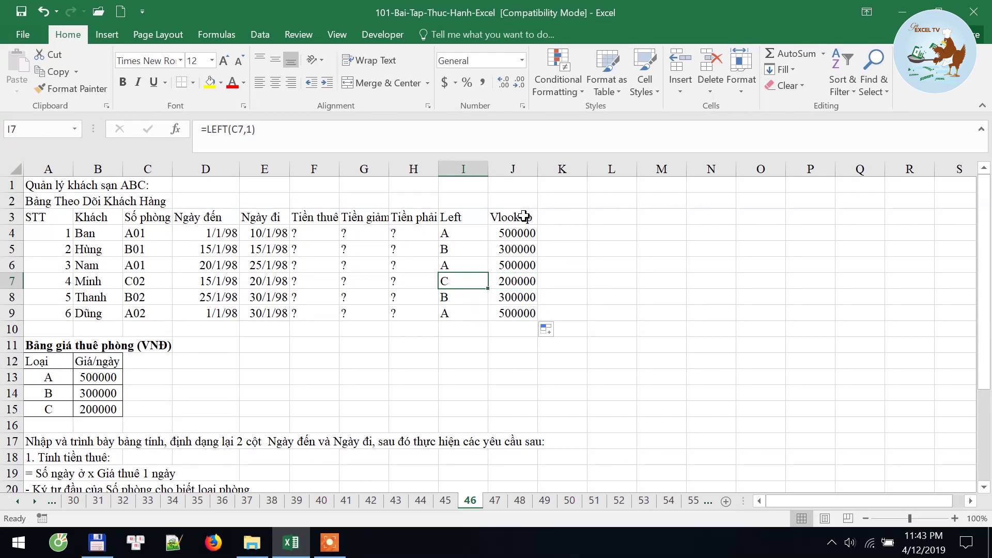
{"action": "left_click_drag", "start_coordinate": [508, 233], "coordinate": [514, 314]}
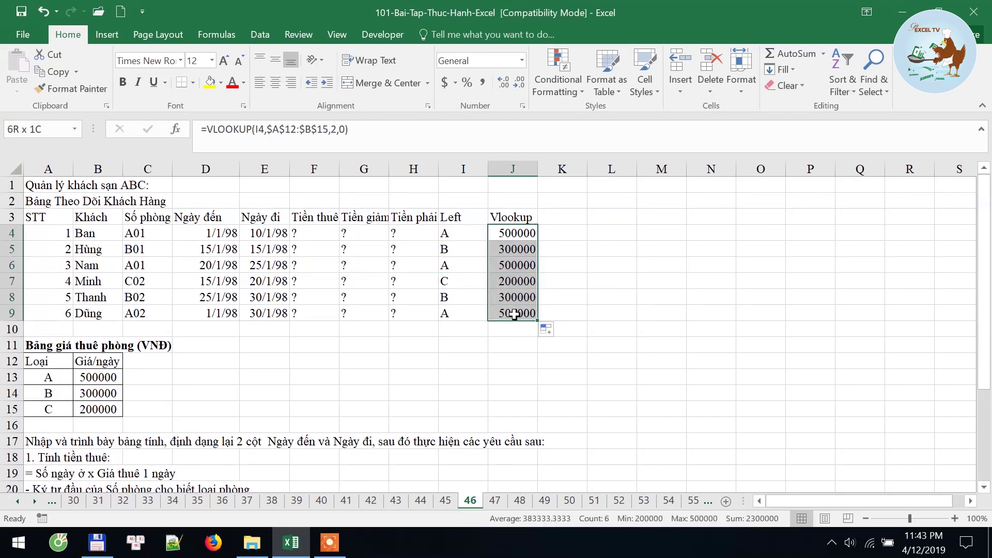
Step: Head column K 'So ngay' and enter =E4-D4+1 in K4
{"action": "left_click", "coordinate": [558, 217]}
{"action": "type", "text": "S"}
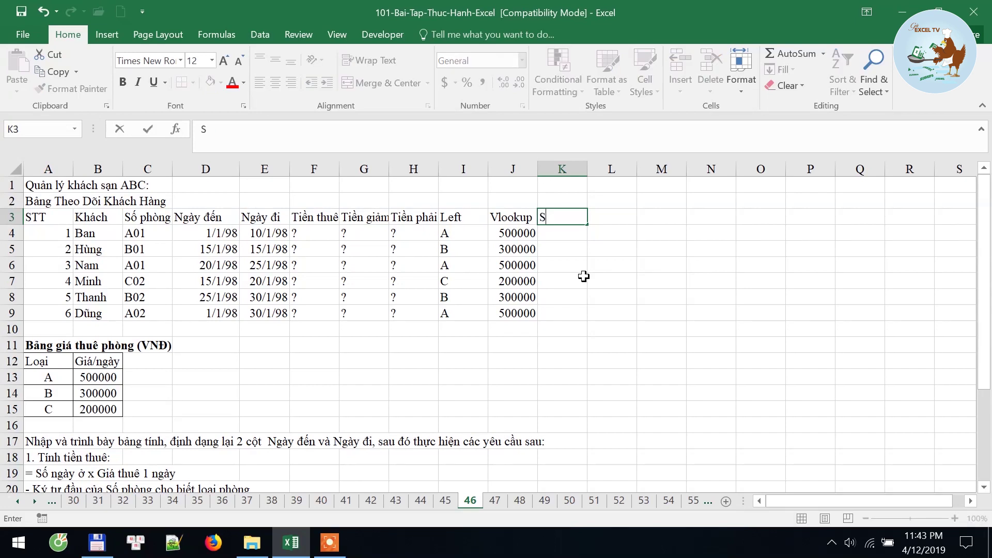
{"action": "type", "text": "o ngay"}
{"action": "key", "text": "Return"}
{"action": "type", "text": "="}
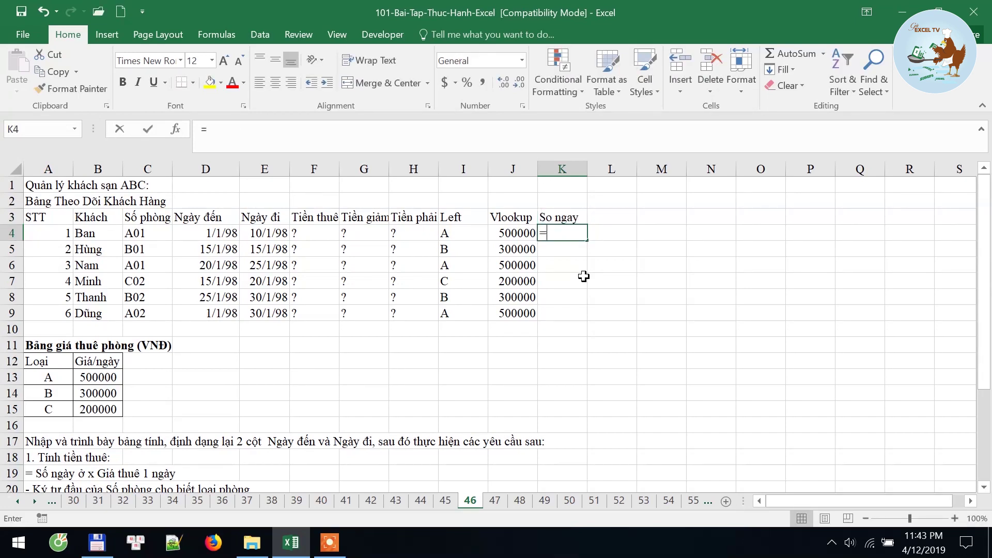
{"action": "left_click", "coordinate": [258, 236]}
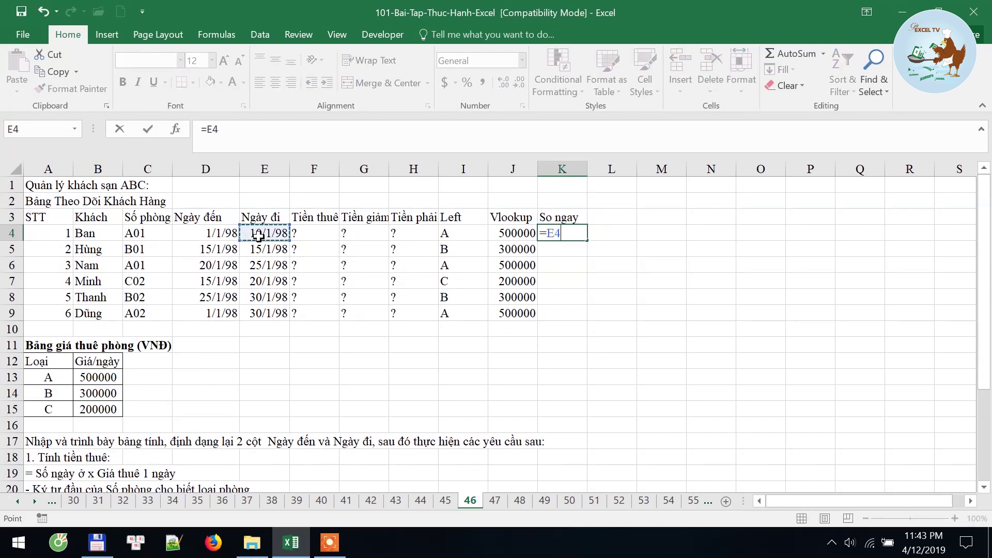
{"action": "type", "text": "-"}
{"action": "left_click", "coordinate": [208, 234]}
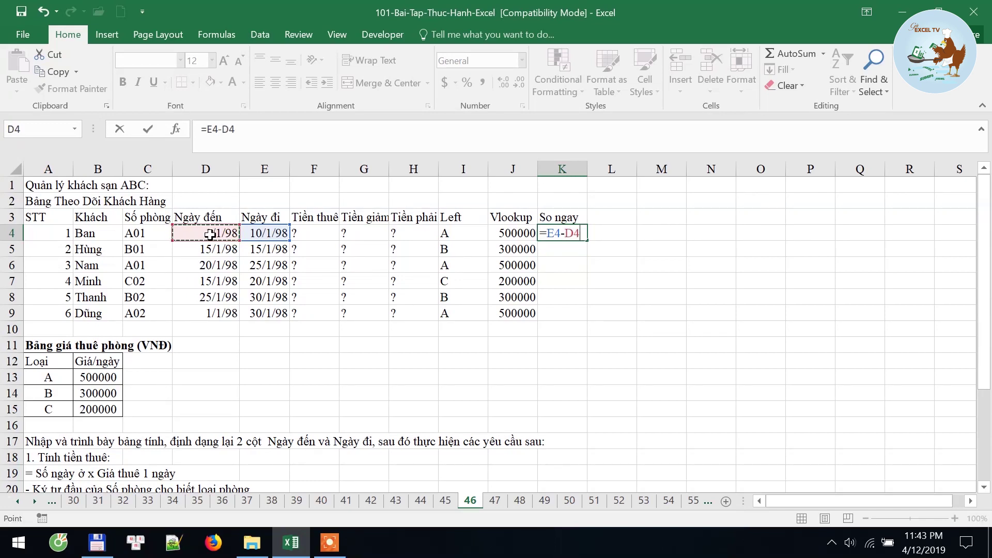
{"action": "type", "text": "+1"}
{"action": "key", "text": "Return"}
Step: Fill the day count down to K9 (10, 1, 6, 6, 6, 30) and check row 5's dates
{"action": "left_click", "coordinate": [574, 237]}
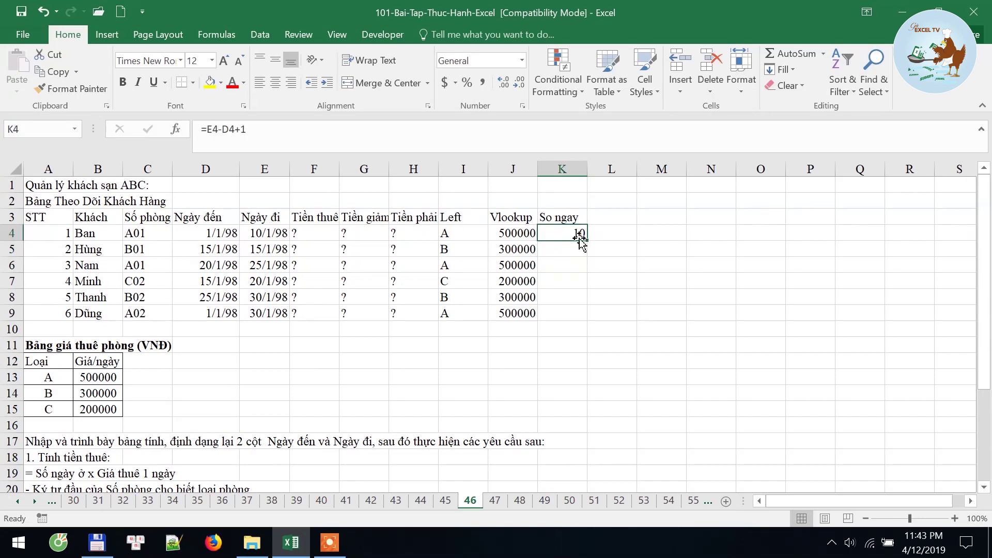
{"action": "left_click_drag", "start_coordinate": [588, 241], "coordinate": [584, 316]}
{"action": "left_click", "coordinate": [563, 249]}
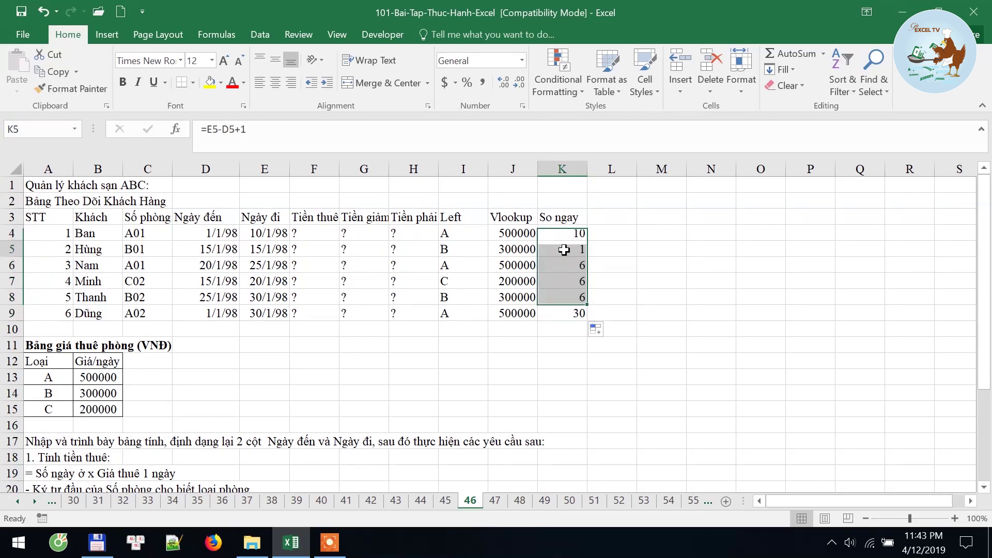
{"action": "left_click_drag", "start_coordinate": [212, 249], "coordinate": [265, 250]}
{"action": "left_click", "coordinate": [201, 250]}
{"action": "left_click_drag", "start_coordinate": [202, 250], "coordinate": [268, 248]}
{"action": "left_click", "coordinate": [225, 249]}
{"action": "left_click", "coordinate": [269, 249]}
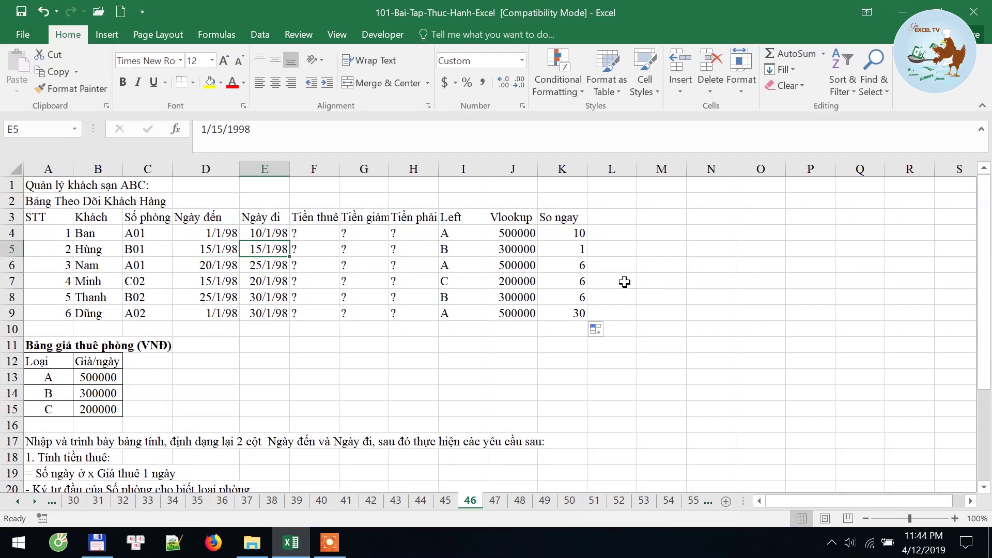
{"action": "left_click", "coordinate": [576, 249]}
{"action": "left_click", "coordinate": [612, 233]}
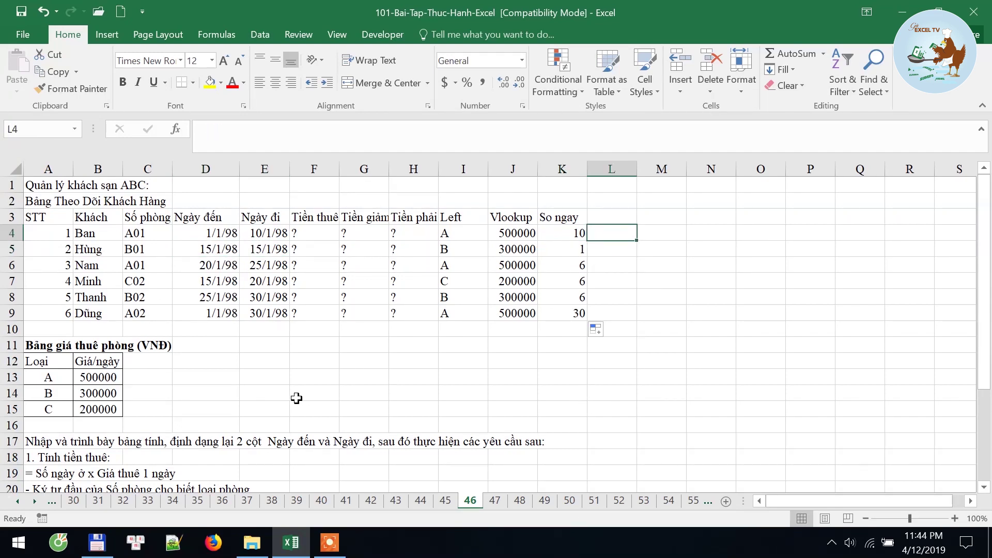
Step: Enter =K4*J4 in L4 and fill the rent product down to L9
{"action": "type", "text": "="}
{"action": "key", "text": "Left"}
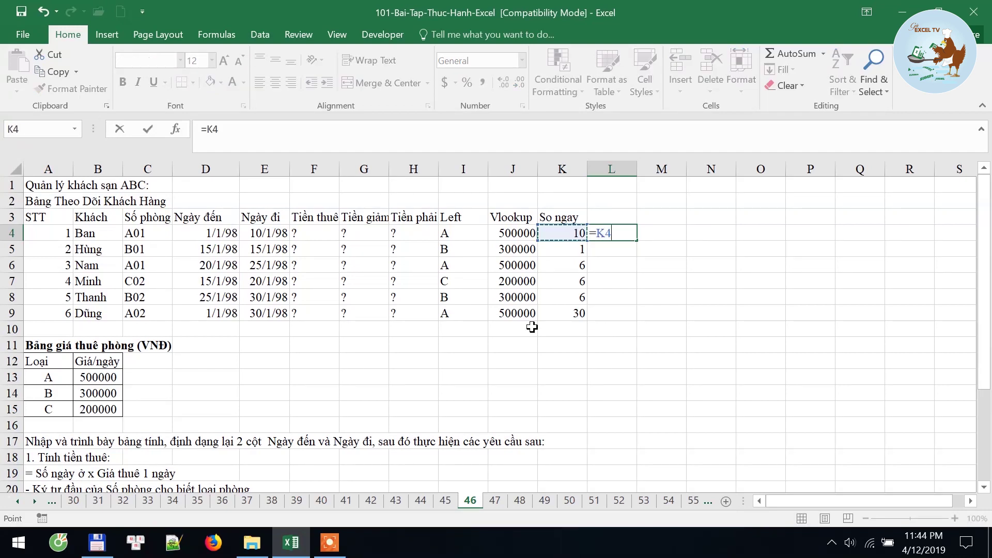
{"action": "type", "text": "*"}
{"action": "key", "text": "Left"}
{"action": "key", "text": "Left"}
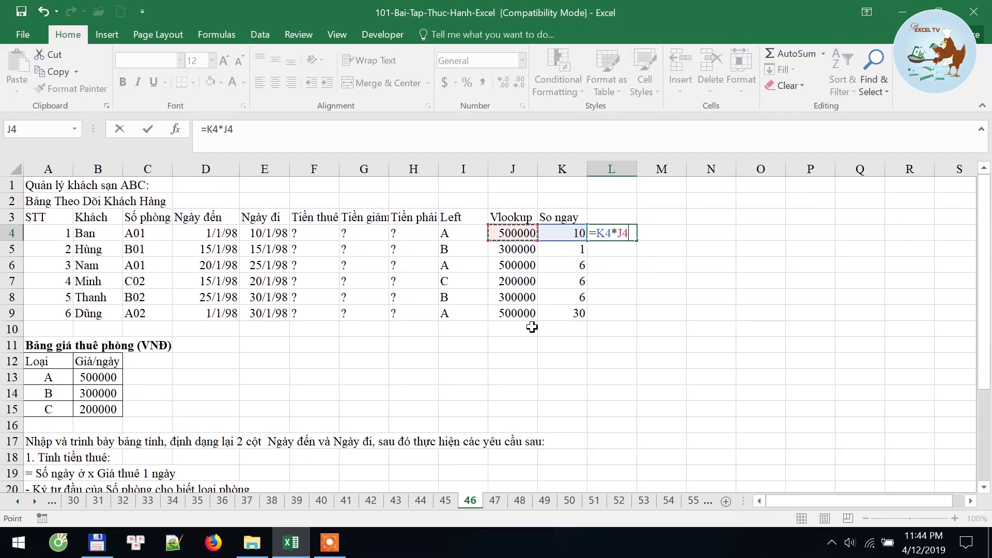
{"action": "key", "text": "Return"}
{"action": "left_click", "coordinate": [617, 231]}
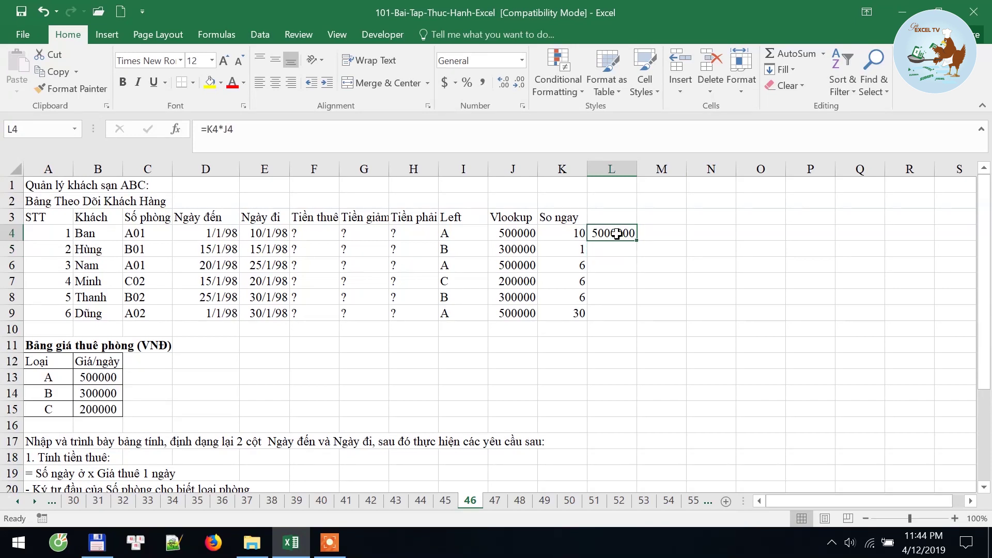
{"action": "double_click", "coordinate": [636, 237]}
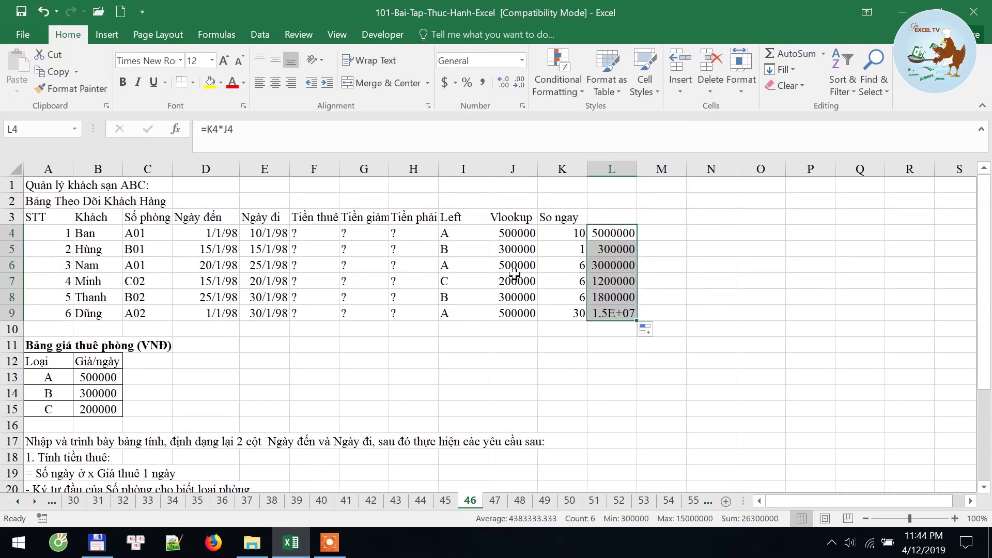
Step: Clear all helper columns I3:L9 from the sheet
{"action": "left_click", "coordinate": [465, 234]}
{"action": "left_click", "coordinate": [468, 218]}
{"action": "left_click", "coordinate": [512, 221]}
{"action": "left_click", "coordinate": [571, 220]}
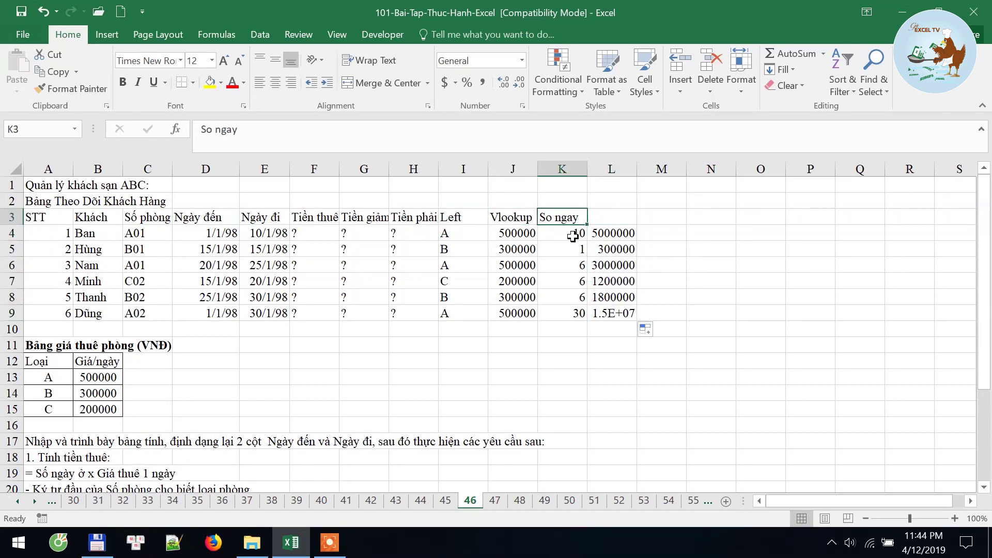
{"action": "left_click_drag", "start_coordinate": [474, 221], "coordinate": [608, 314]}
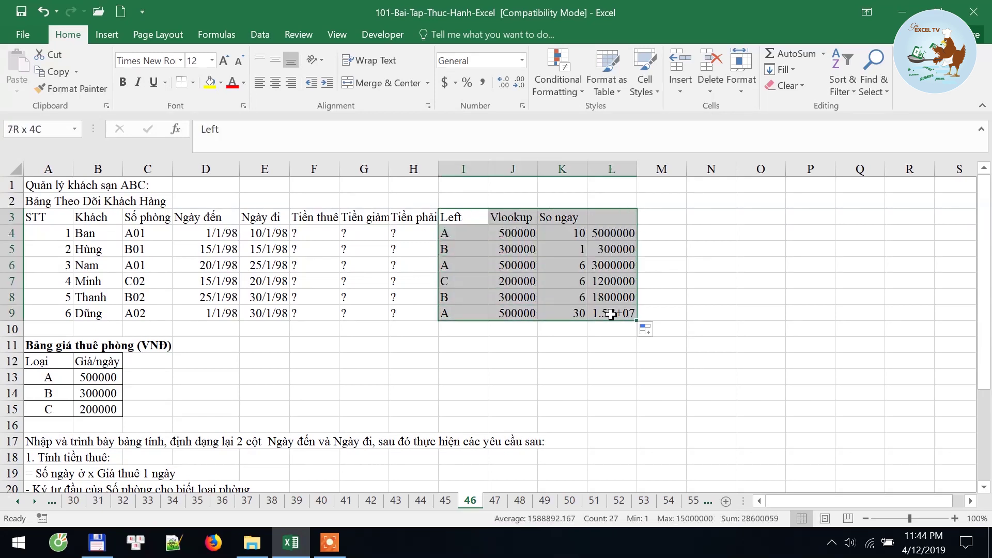
{"action": "key", "text": "Delete"}
{"action": "left_click", "coordinate": [315, 239]}
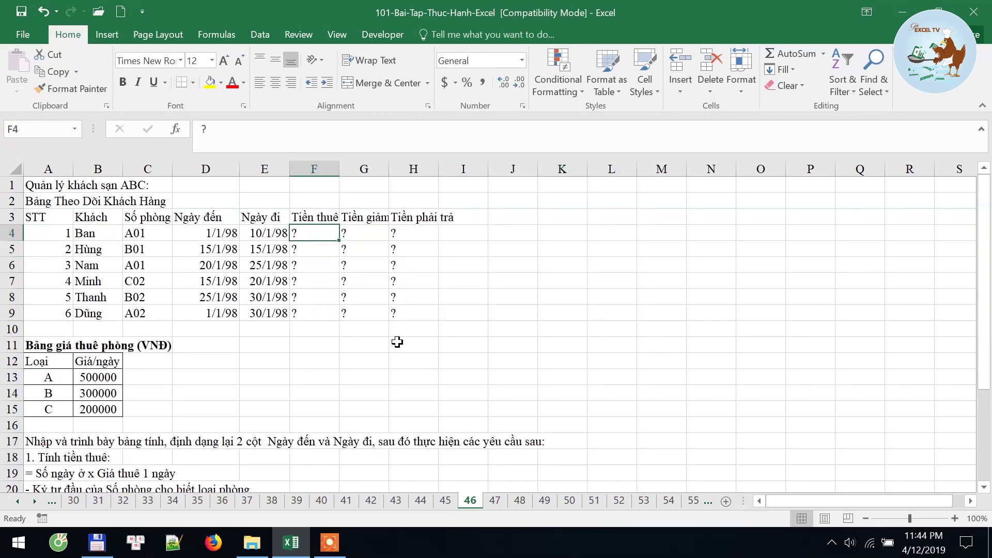
Step: Begin F4's formula with the stay length (E4-D4+1) multiplied by VLOOKUP
{"action": "type", "text": "=("}
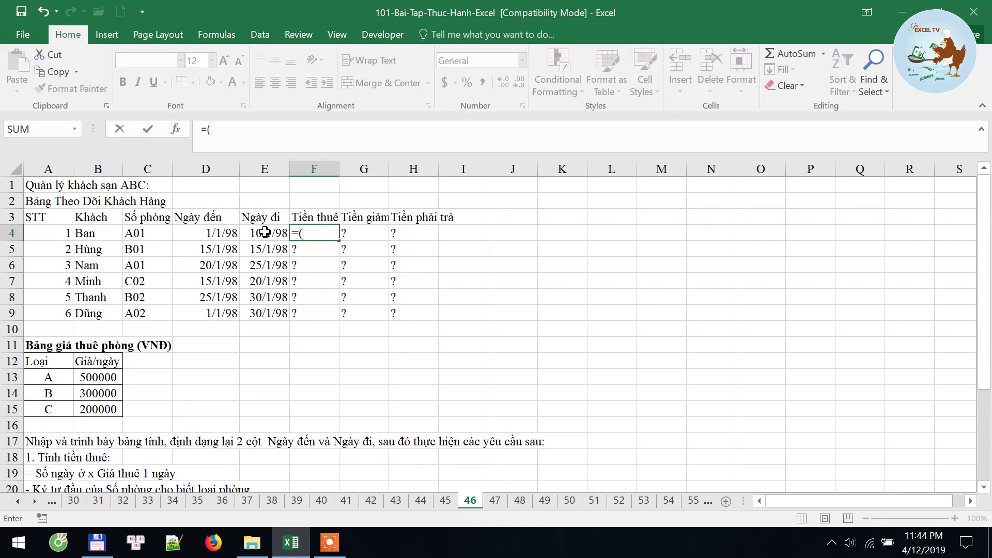
{"action": "left_click", "coordinate": [263, 232]}
{"action": "type", "text": "-"}
{"action": "left_click", "coordinate": [220, 233]}
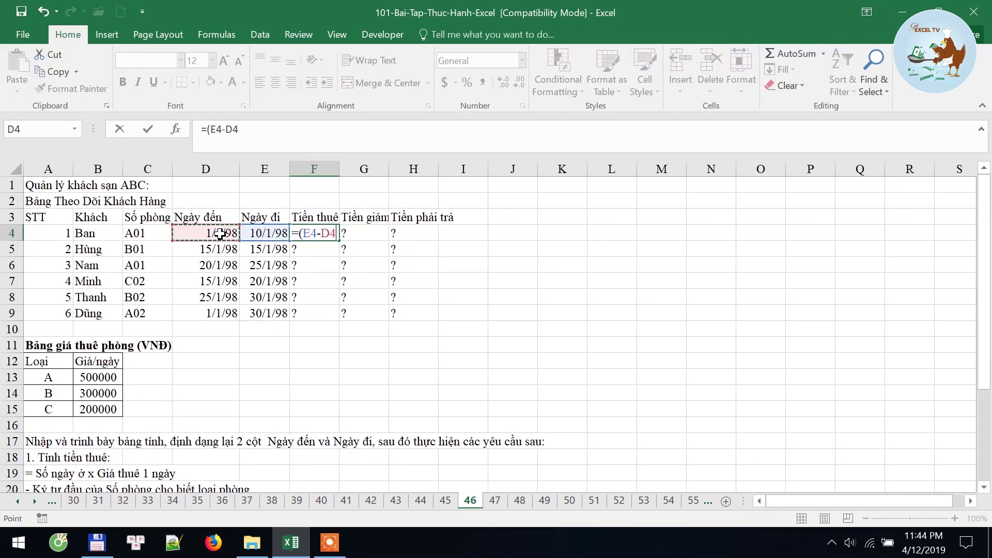
{"action": "type", "text": "+1)*"}
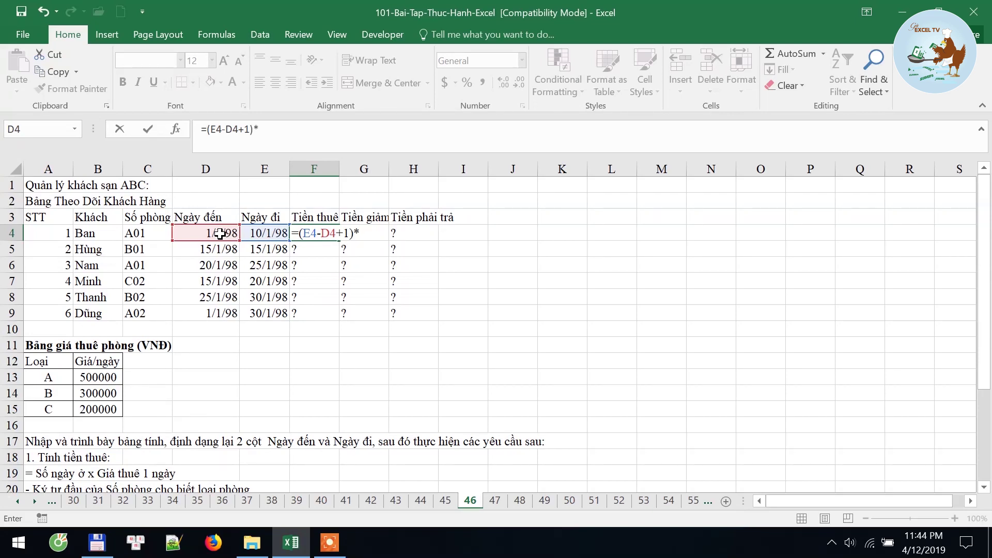
{"action": "type", "text": "VL"}
{"action": "key", "text": "Tab"}
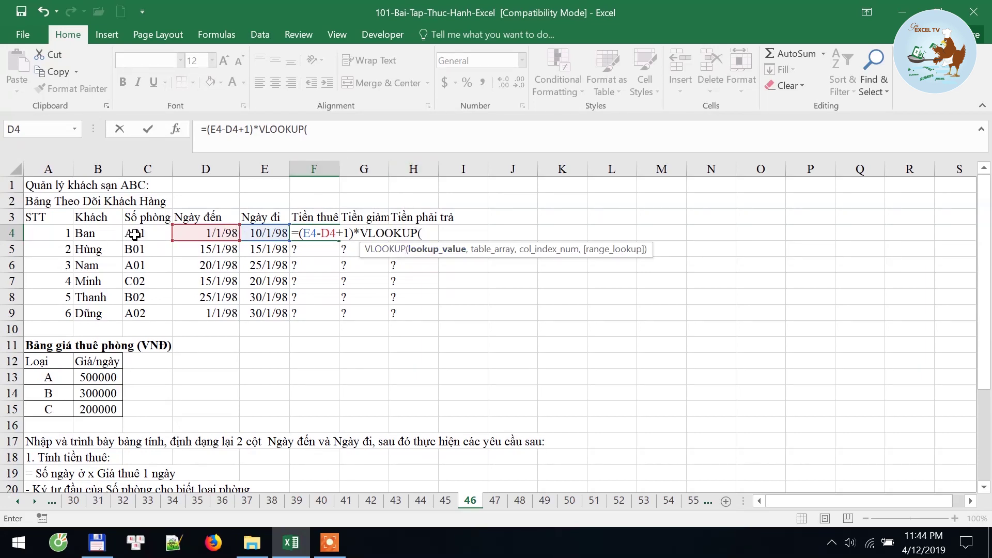
Step: Complete the lookup as VLOOKUP(LEFT(C4,1),$A$12:$B$15,2,0), giving 5000000
{"action": "type", "text": "L"}
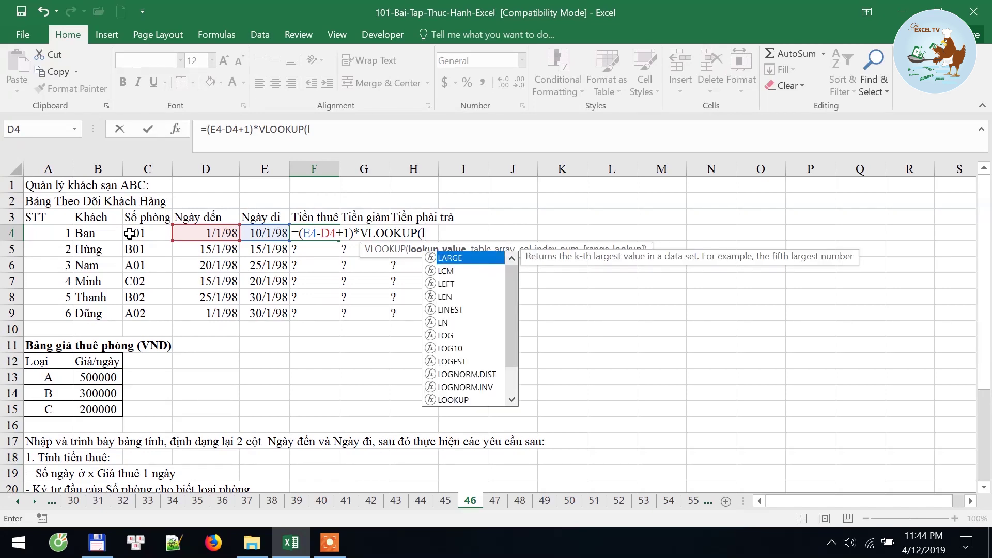
{"action": "type", "text": "E"}
{"action": "key", "text": "Tab"}
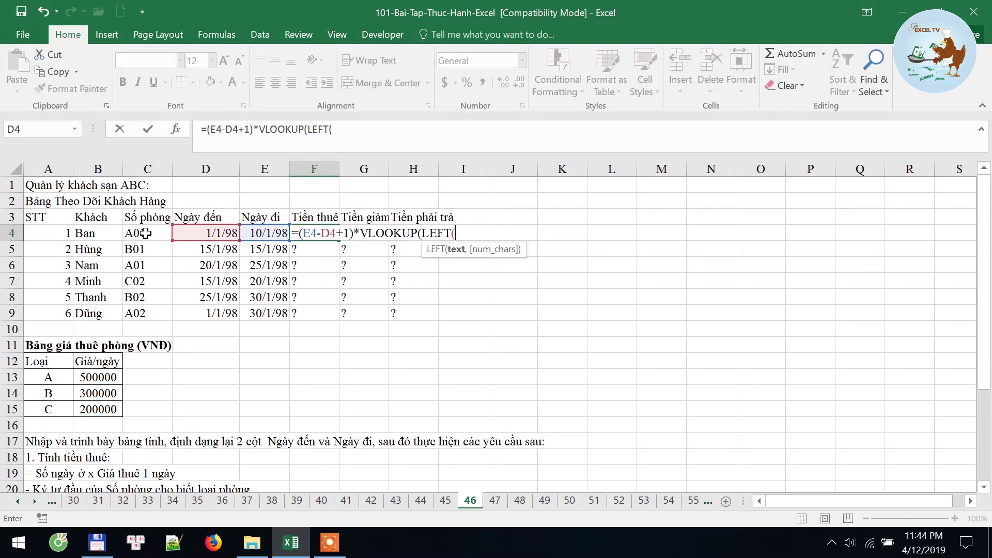
{"action": "left_click", "coordinate": [147, 234]}
{"action": "type", "text": ",1)"}
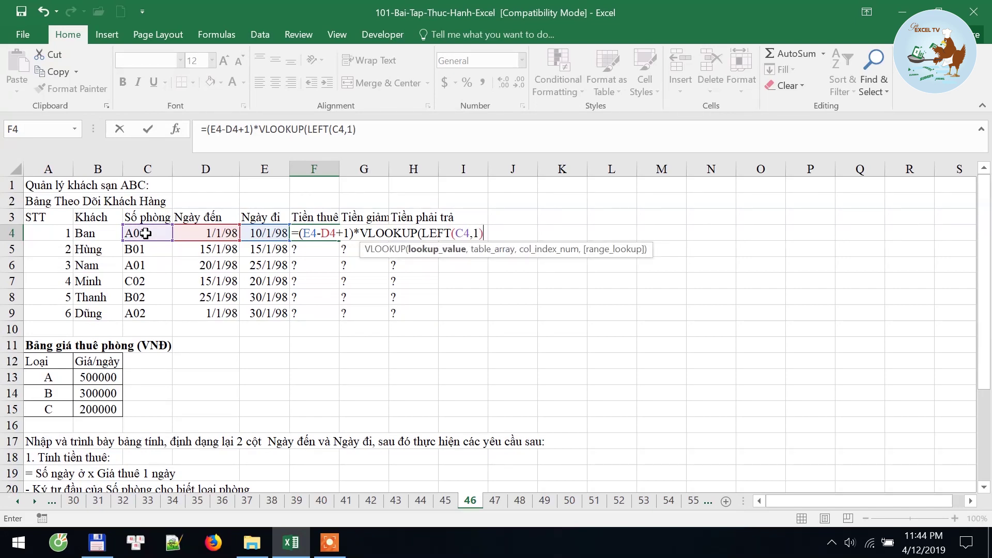
{"action": "type", "text": ","}
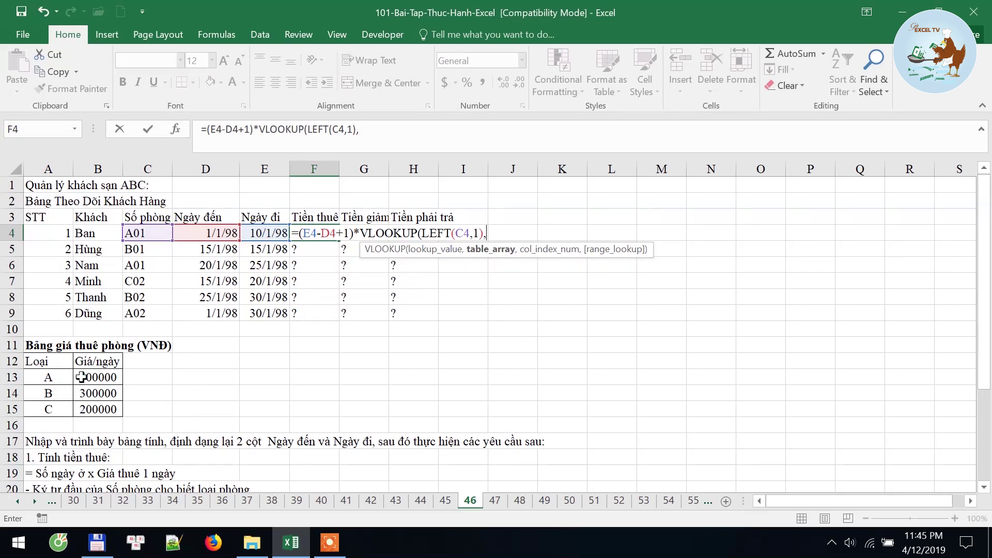
{"action": "left_click_drag", "start_coordinate": [41, 364], "coordinate": [95, 407]}
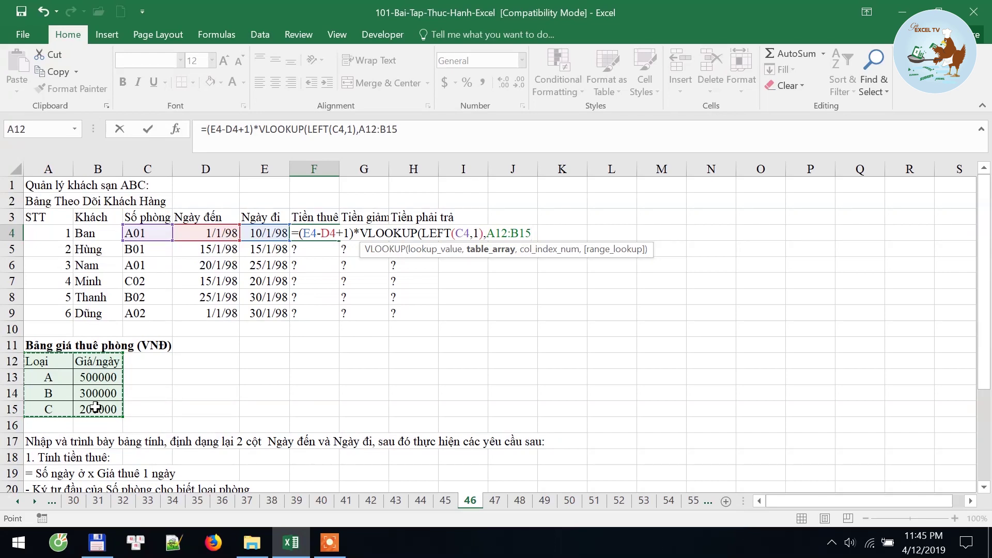
{"action": "key", "text": "F4"}
{"action": "type", "text": "$B$15,2"}
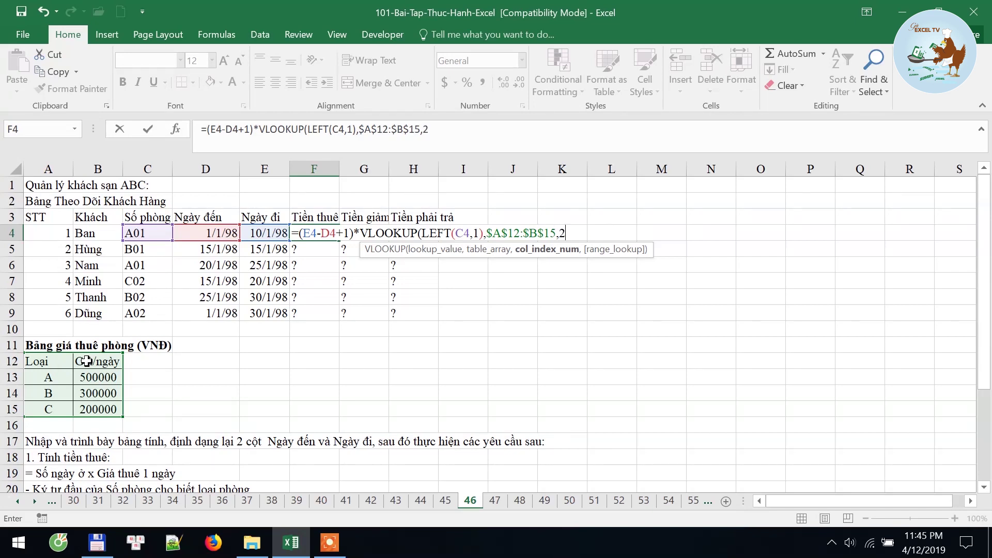
{"action": "type", "text": ",1"}
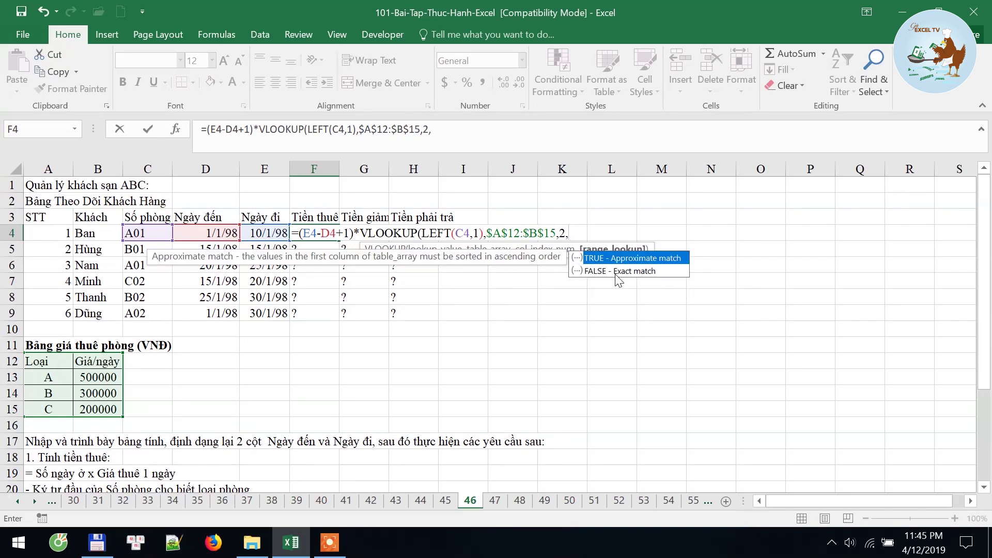
{"action": "type", "text": ")"}
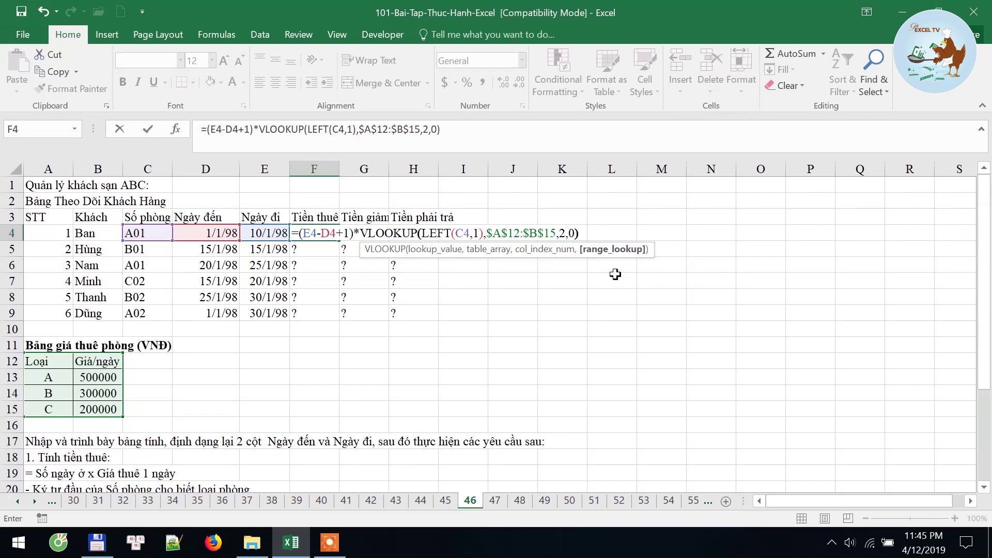
{"action": "key", "text": "Return"}
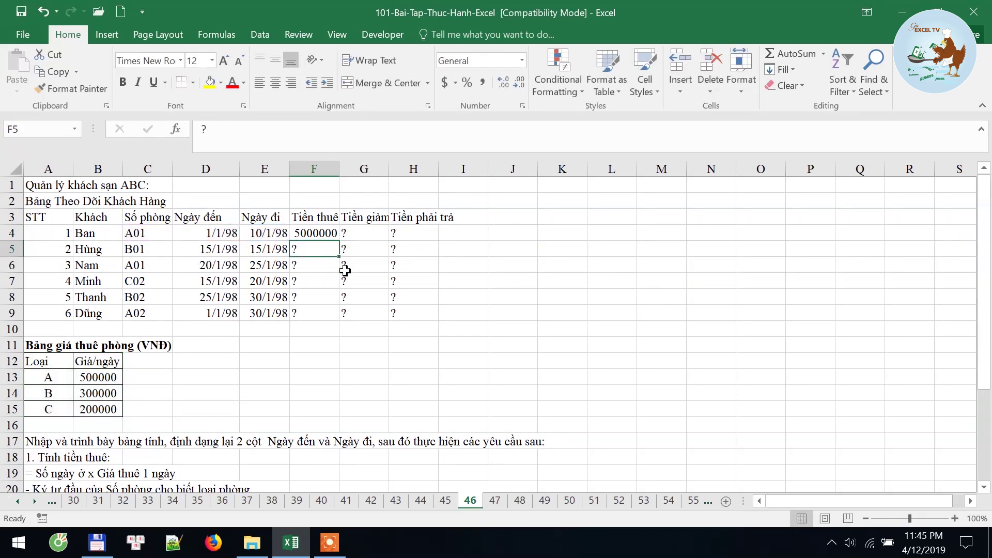
Step: Fill the rent formula to F9, apply Comma Style without decimals, and widen column F
{"action": "left_click", "coordinate": [318, 227]}
{"action": "double_click", "coordinate": [340, 241]}
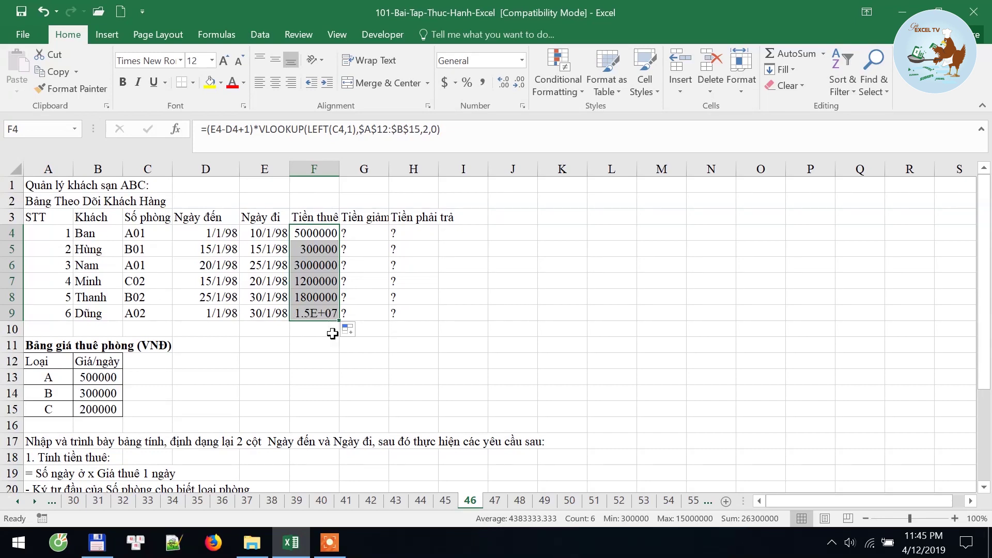
{"action": "left_click_drag", "start_coordinate": [340, 169], "coordinate": [351, 169]}
{"action": "left_click", "coordinate": [482, 83]}
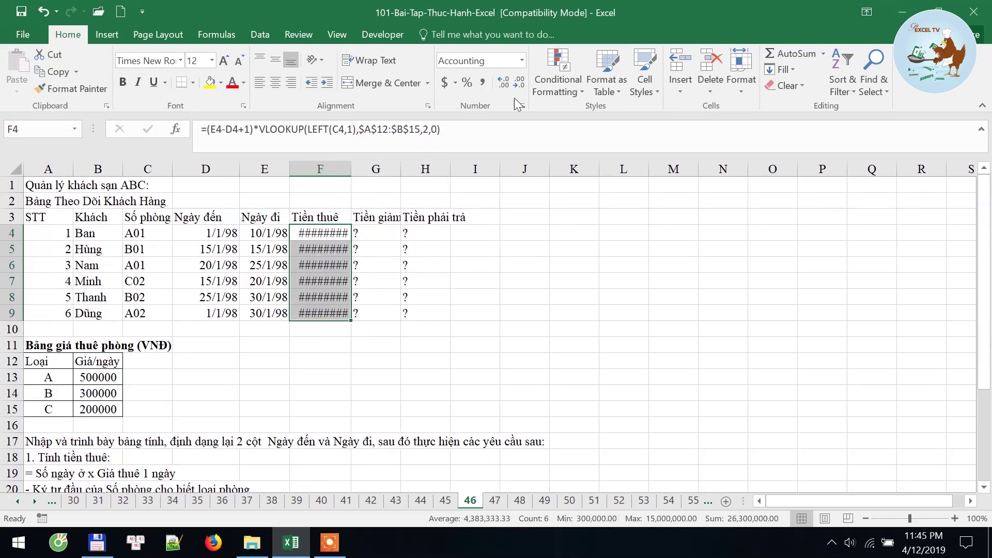
{"action": "double_click", "coordinate": [519, 83]}
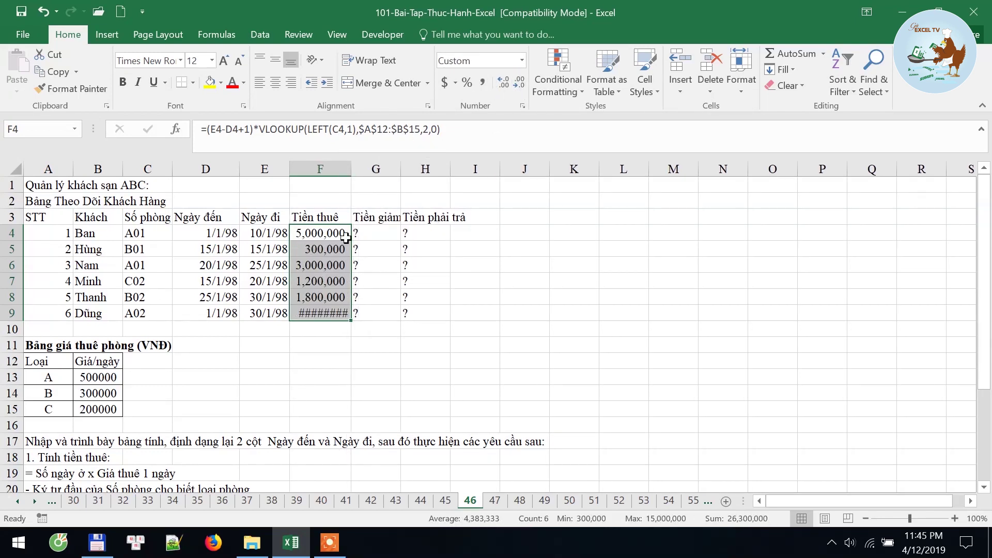
{"action": "left_click_drag", "start_coordinate": [352, 169], "coordinate": [370, 169]}
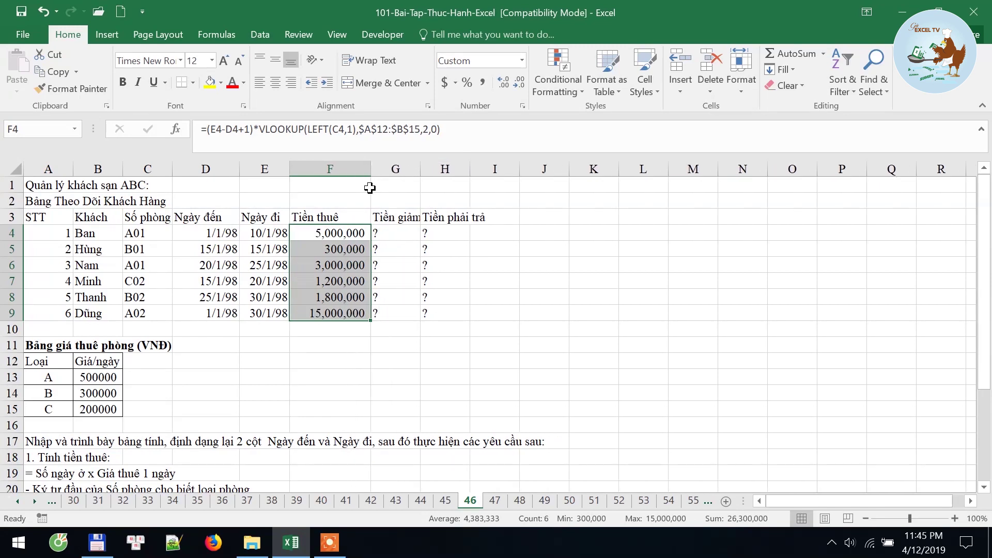
{"action": "left_click", "coordinate": [335, 314]}
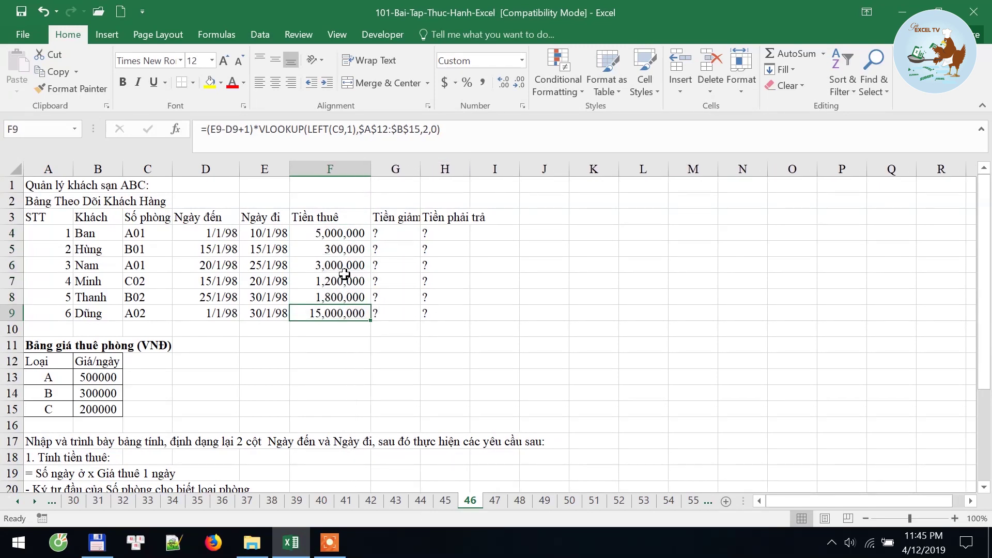
{"action": "left_click", "coordinate": [336, 233]}
{"action": "scroll", "coordinate": [56, 413], "scroll_direction": "down", "scroll_amount": 2}
{"action": "left_click", "coordinate": [57, 411]}
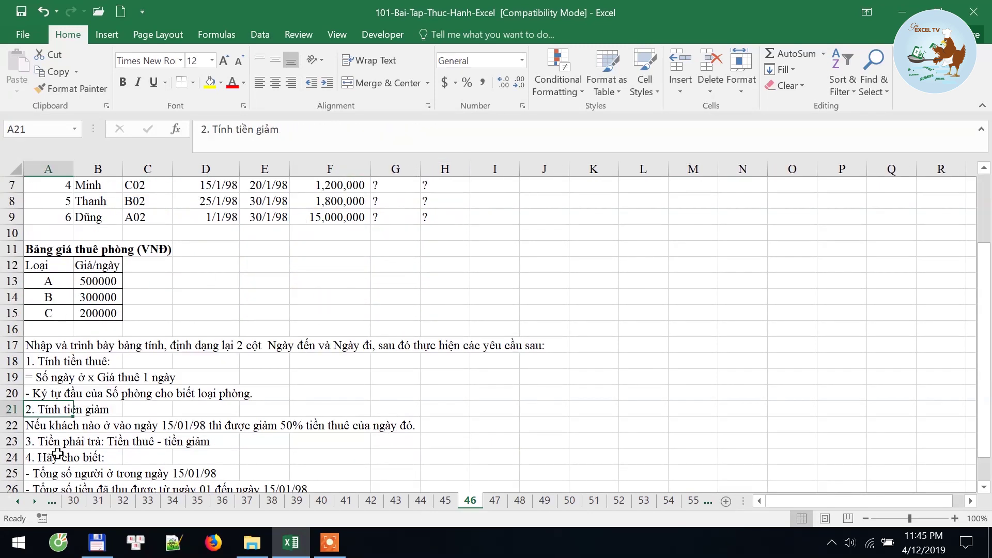
{"action": "left_click", "coordinate": [37, 427]}
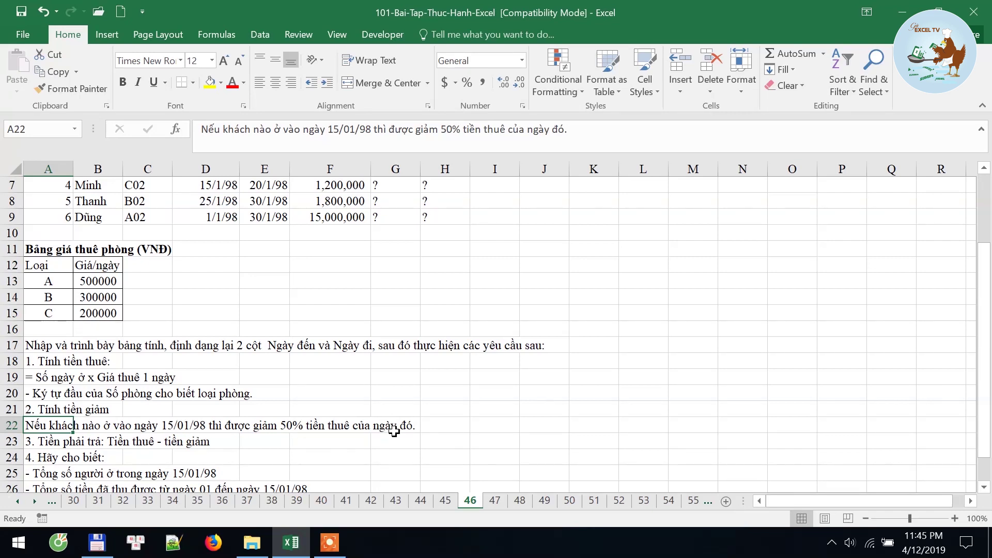
{"action": "scroll", "coordinate": [173, 424], "scroll_direction": "up", "scroll_amount": 2}
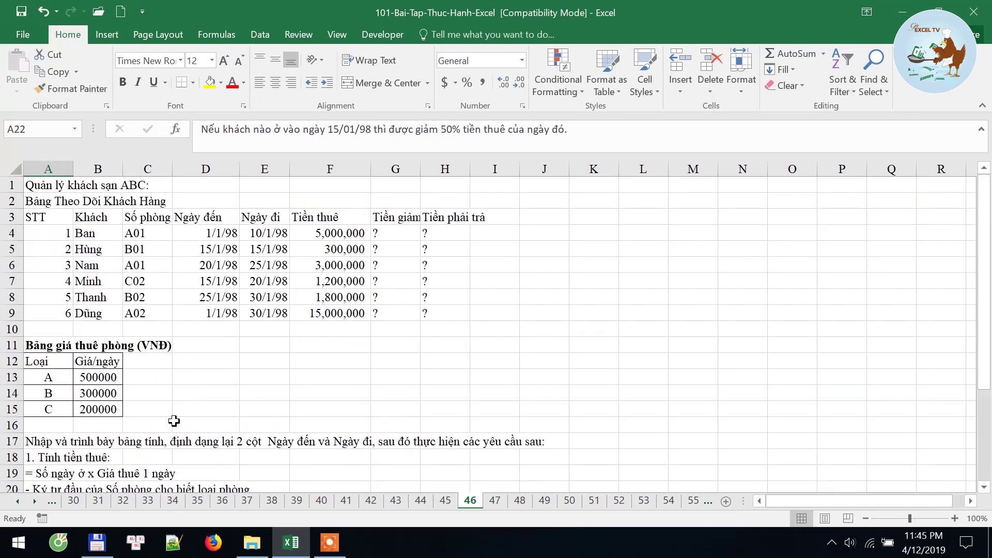
{"action": "left_click", "coordinate": [212, 250]}
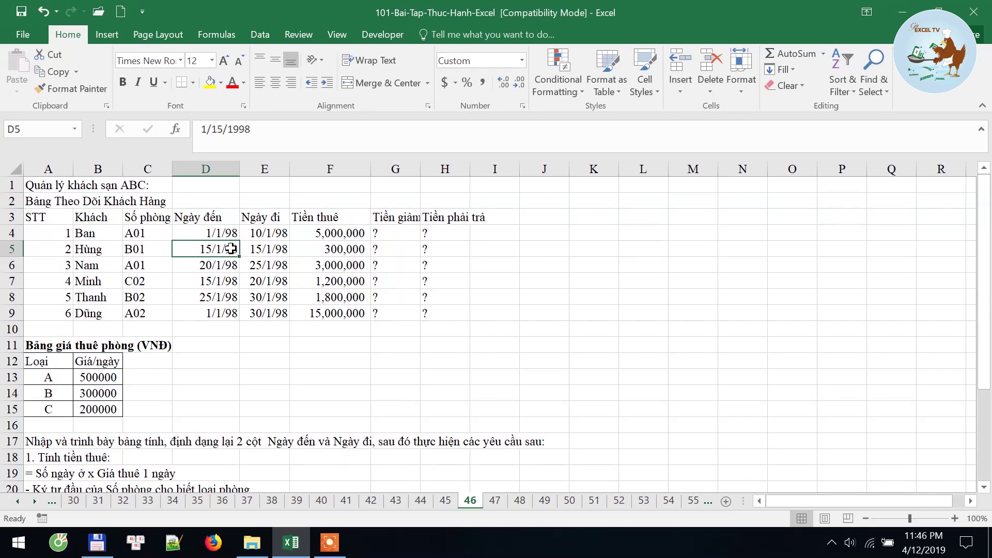
{"action": "left_click", "coordinate": [217, 285]}
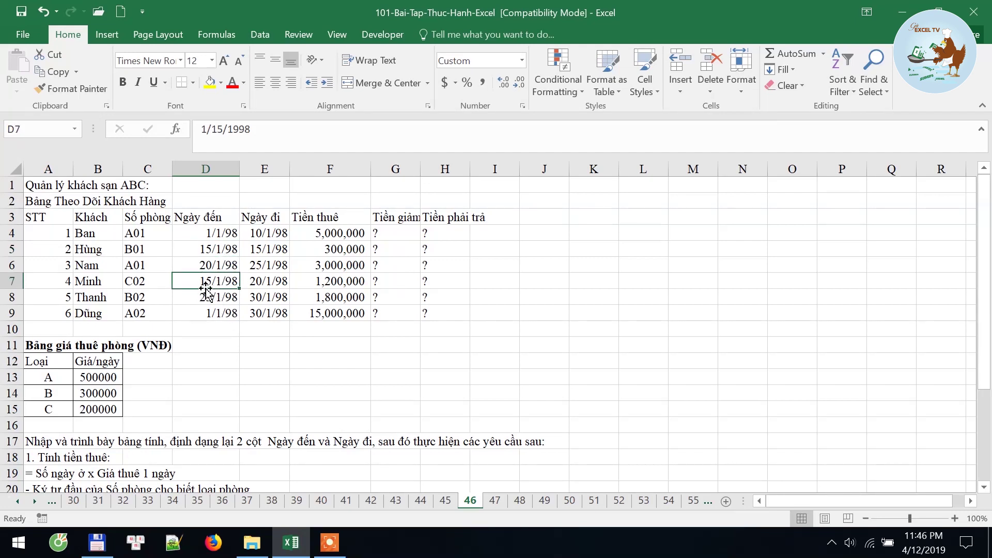
{"action": "left_click", "coordinate": [213, 317]}
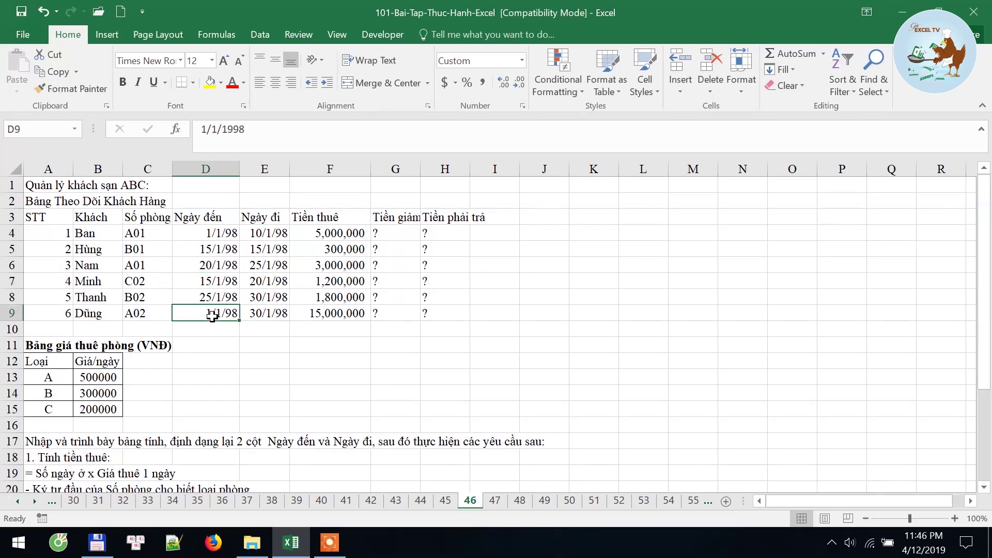
{"action": "left_click_drag", "start_coordinate": [215, 314], "coordinate": [270, 315]}
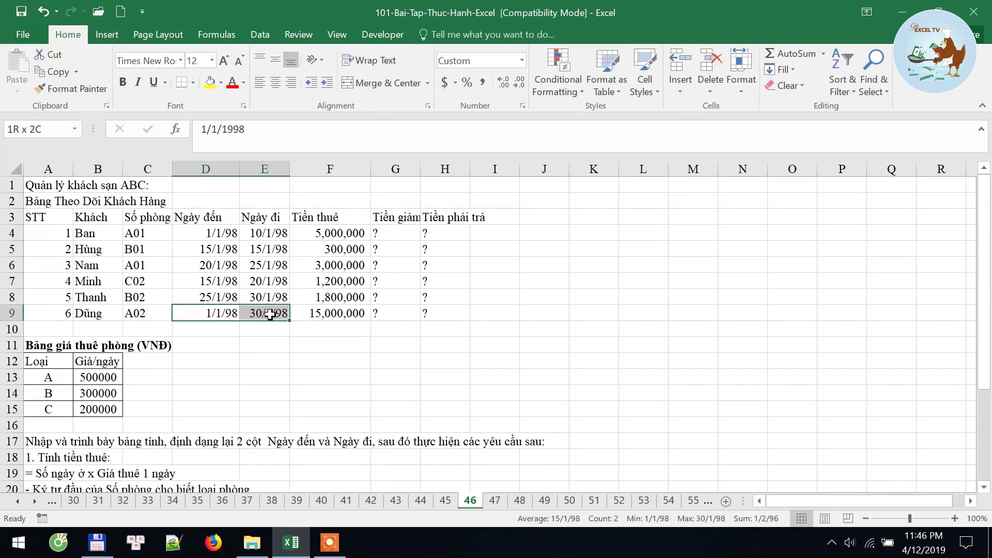
{"action": "left_click", "coordinate": [262, 317]}
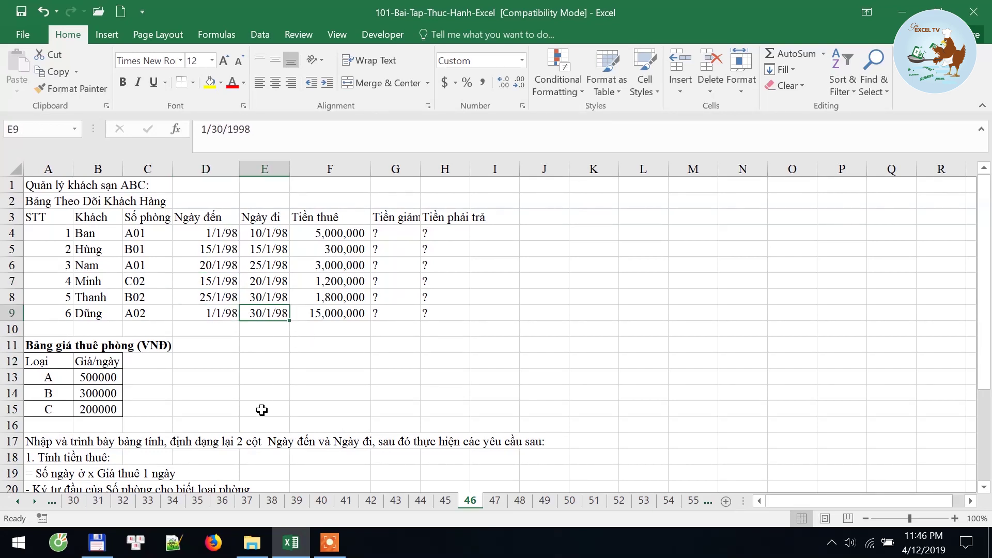
{"action": "scroll", "coordinate": [262, 410], "scroll_direction": "down", "scroll_amount": 2}
{"action": "left_click", "coordinate": [167, 428]}
{"action": "scroll", "coordinate": [166, 428], "scroll_direction": "up", "scroll_amount": 1}
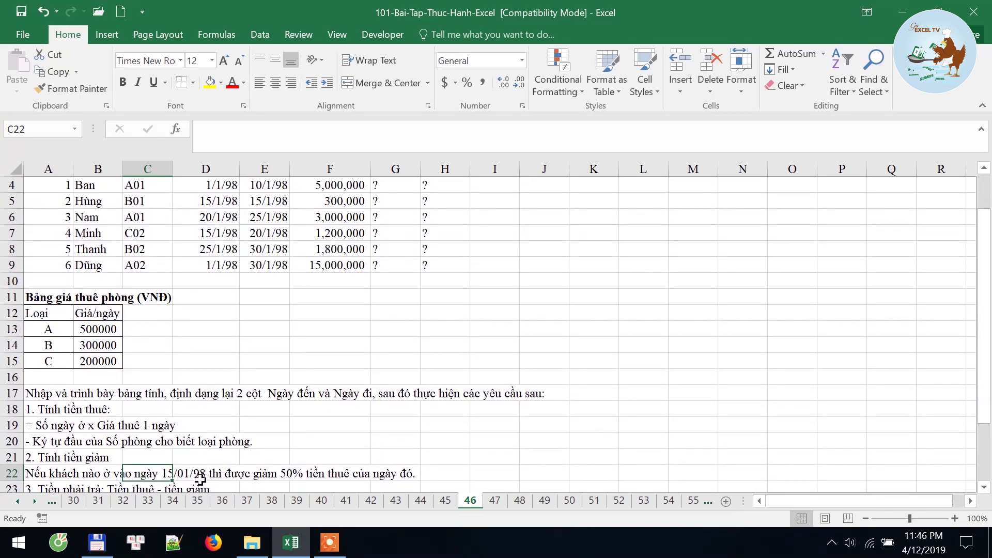
{"action": "scroll", "coordinate": [185, 476], "scroll_direction": "up", "scroll_amount": 1}
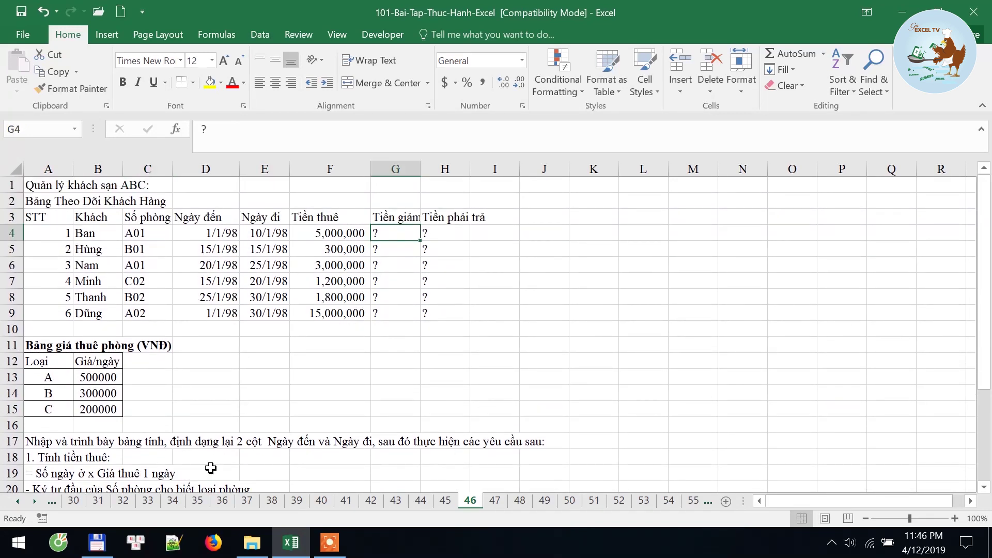
{"action": "scroll", "coordinate": [222, 444], "scroll_direction": "down", "scroll_amount": 1}
{"action": "scroll", "coordinate": [264, 434], "scroll_direction": "down", "scroll_amount": 1}
Step: Type X in K4 and Y in N4, and fill K4:N4 yellow
{"action": "scroll", "coordinate": [568, 310], "scroll_direction": "up", "scroll_amount": 2}
{"action": "left_click", "coordinate": [590, 232]}
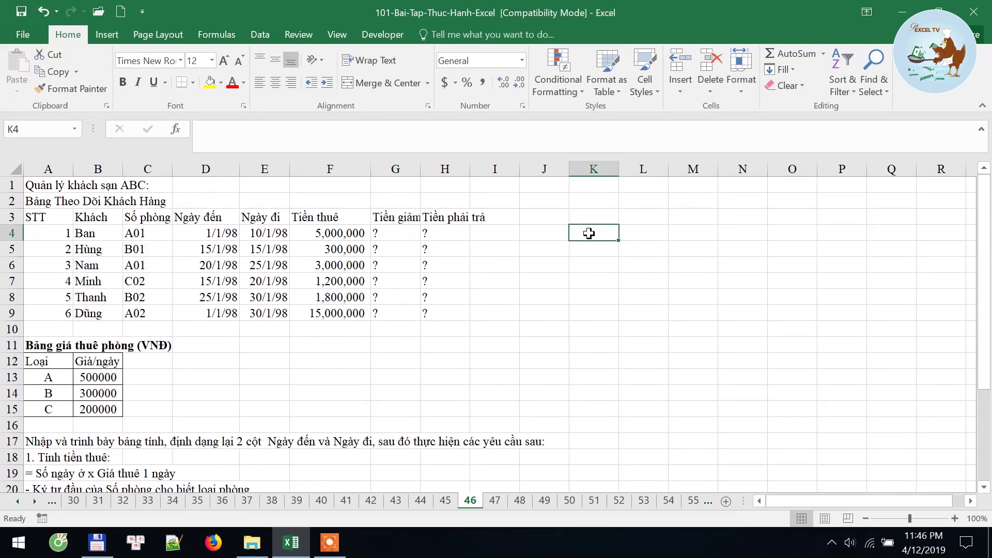
{"action": "type", "text": "X"}
{"action": "left_click", "coordinate": [743, 233]}
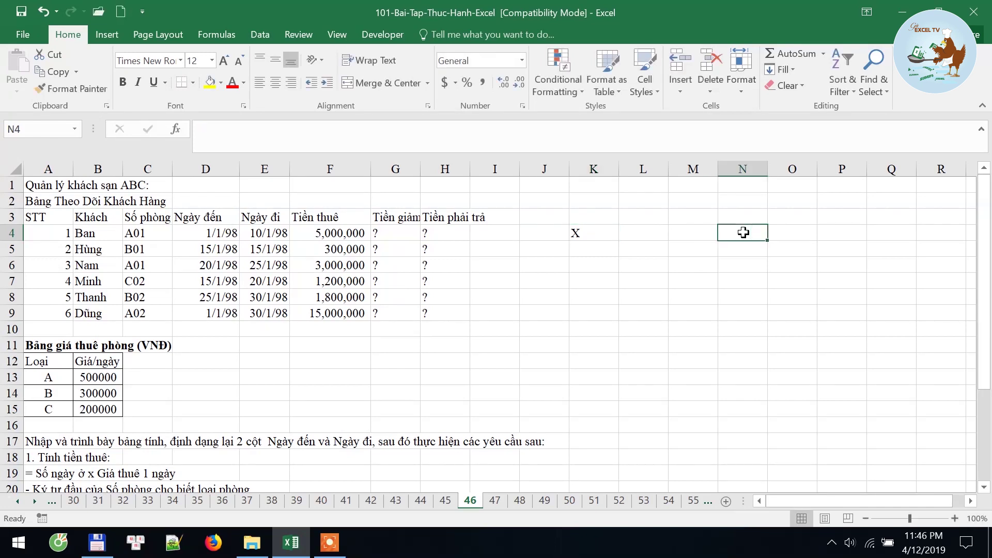
{"action": "type", "text": "Y"}
{"action": "left_click_drag", "start_coordinate": [589, 232], "coordinate": [723, 233]}
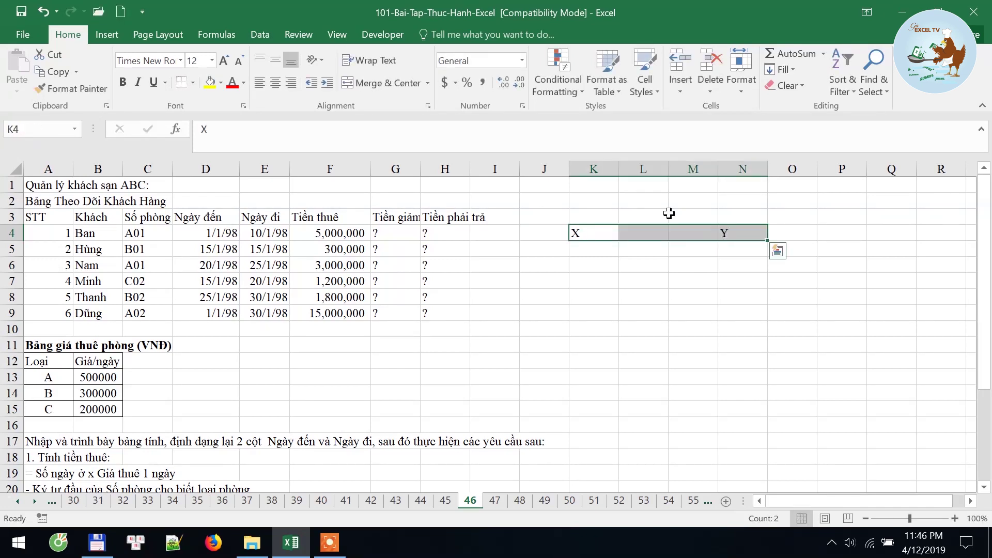
{"action": "left_click", "coordinate": [209, 83]}
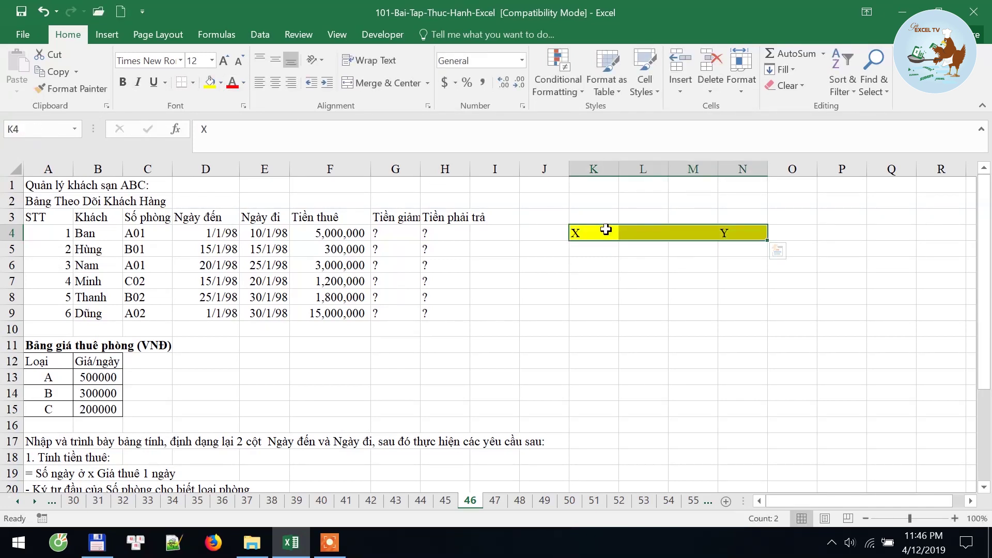
{"action": "left_click", "coordinate": [657, 253]}
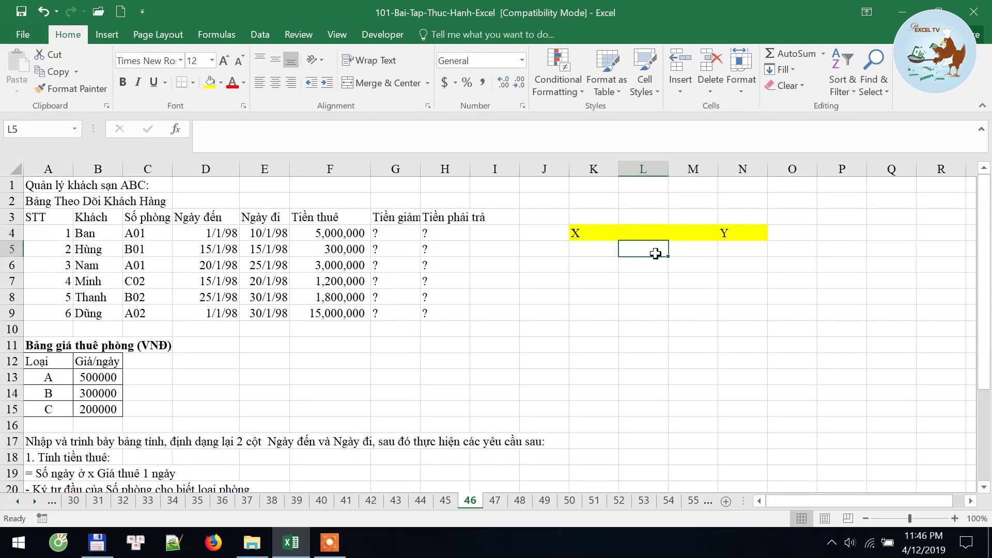
{"action": "left_click_drag", "start_coordinate": [594, 233], "coordinate": [749, 232]}
{"action": "left_click", "coordinate": [747, 232]}
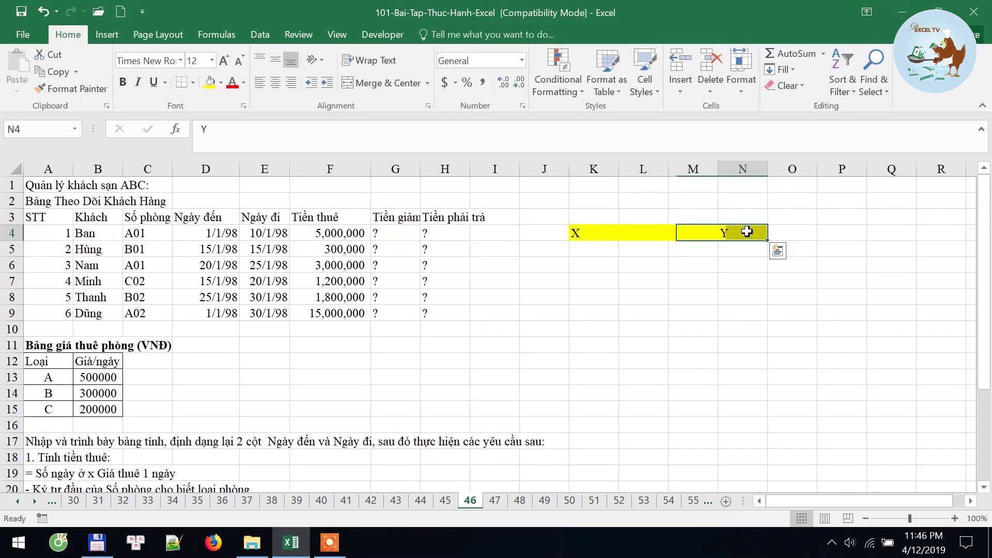
{"action": "left_click", "coordinate": [643, 249]}
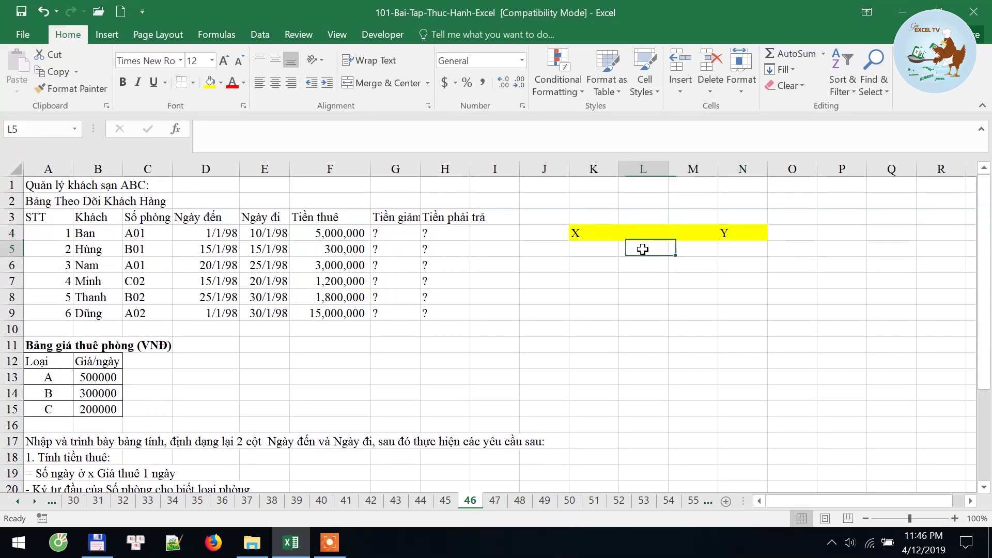
Step: Fill J6 and O6 yellow and enter the date 15/1/98 in O6
{"action": "left_click", "coordinate": [537, 264]}
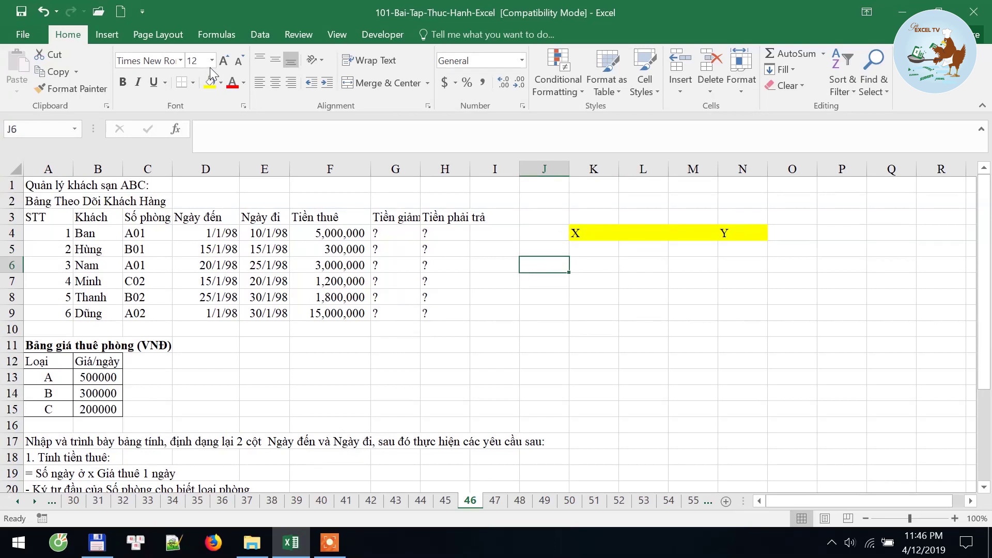
{"action": "left_click", "coordinate": [209, 82]}
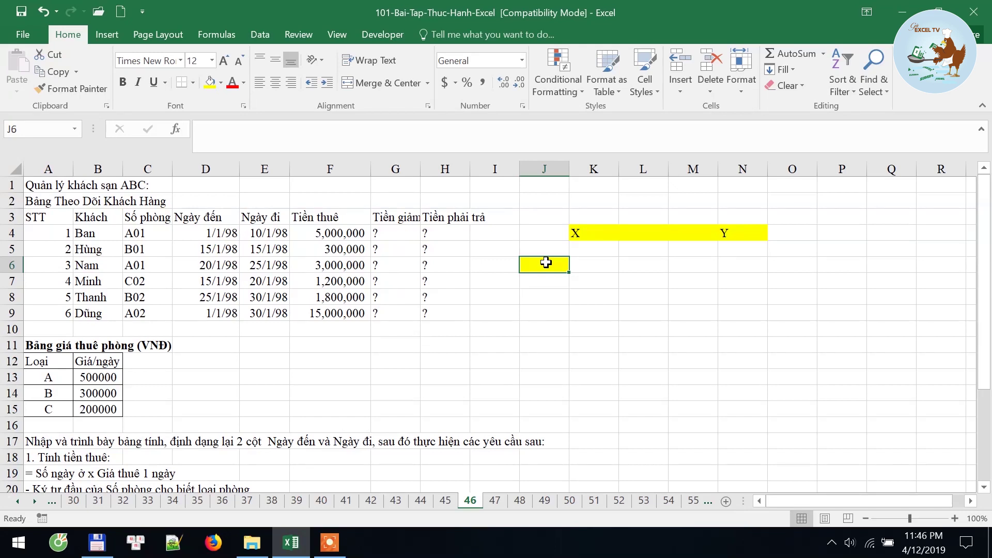
{"action": "left_click", "coordinate": [792, 266]}
{"action": "left_click", "coordinate": [209, 81]}
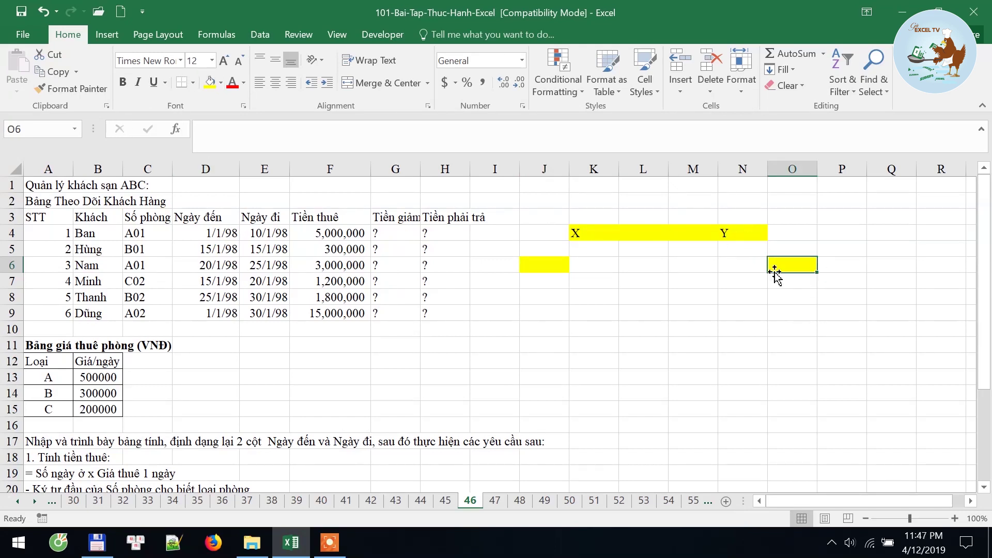
{"action": "type", "text": "15/1/9"}
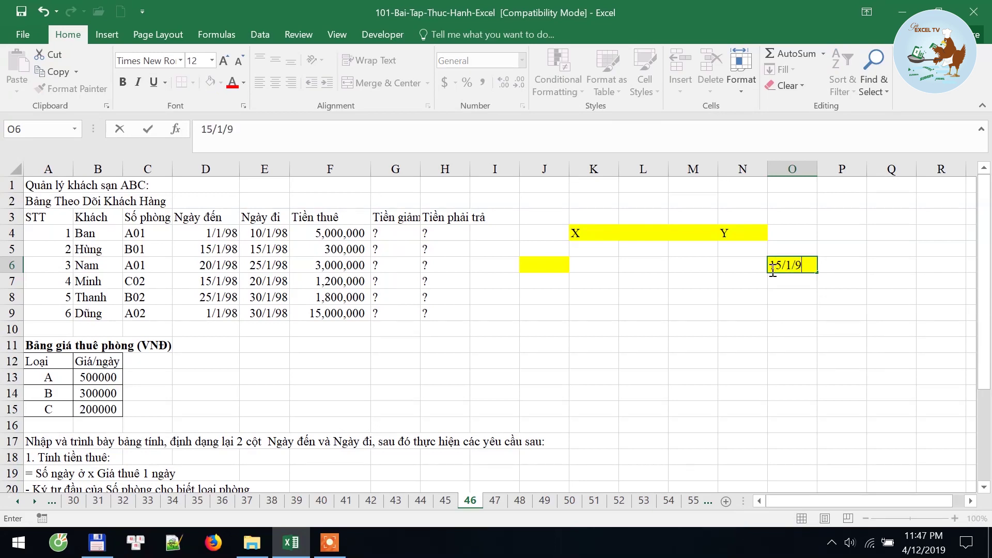
{"action": "type", "text": "8"}
{"action": "key", "text": "Return"}
Step: Copy the 15/1/98 date from O6 into L6
{"action": "left_click", "coordinate": [774, 267]}
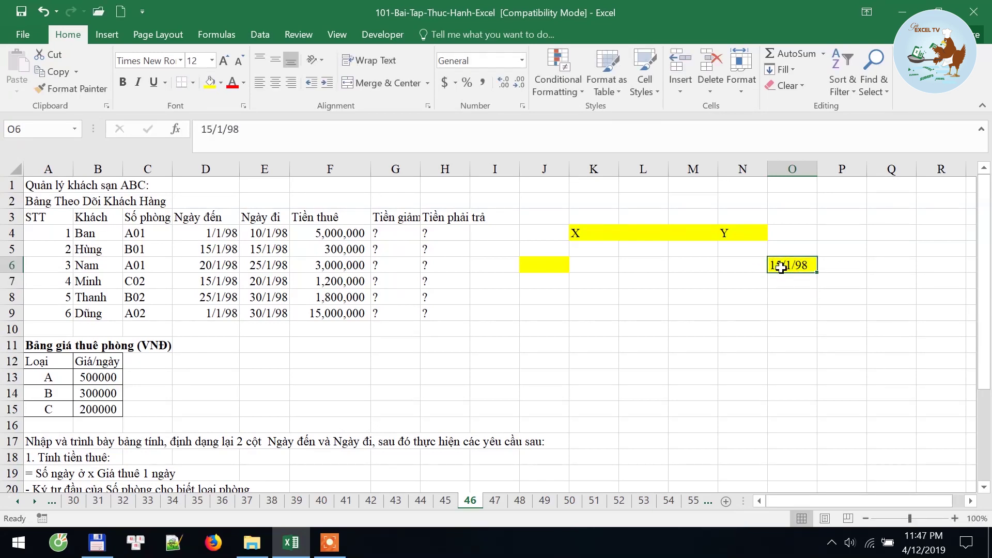
{"action": "left_click", "coordinate": [662, 265]}
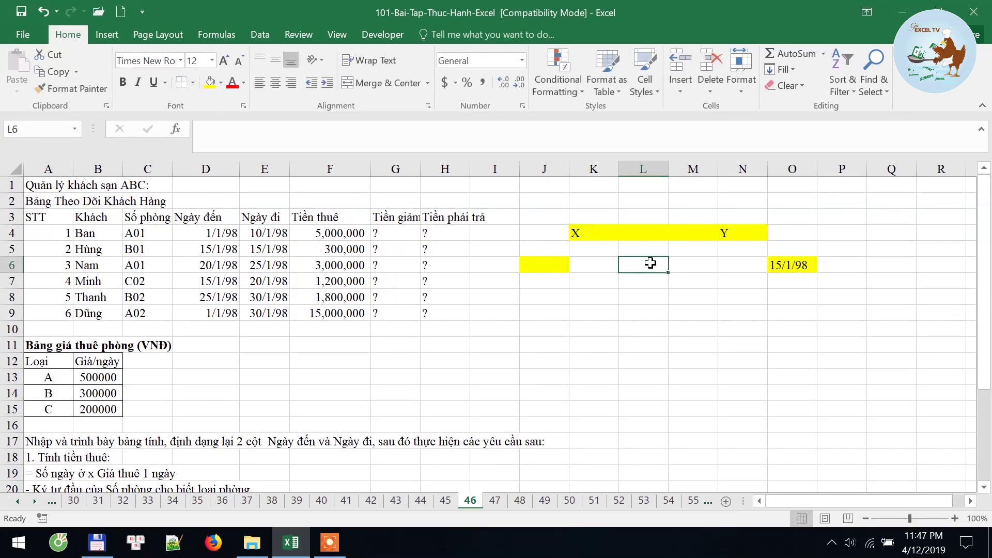
{"action": "left_click", "coordinate": [793, 267]}
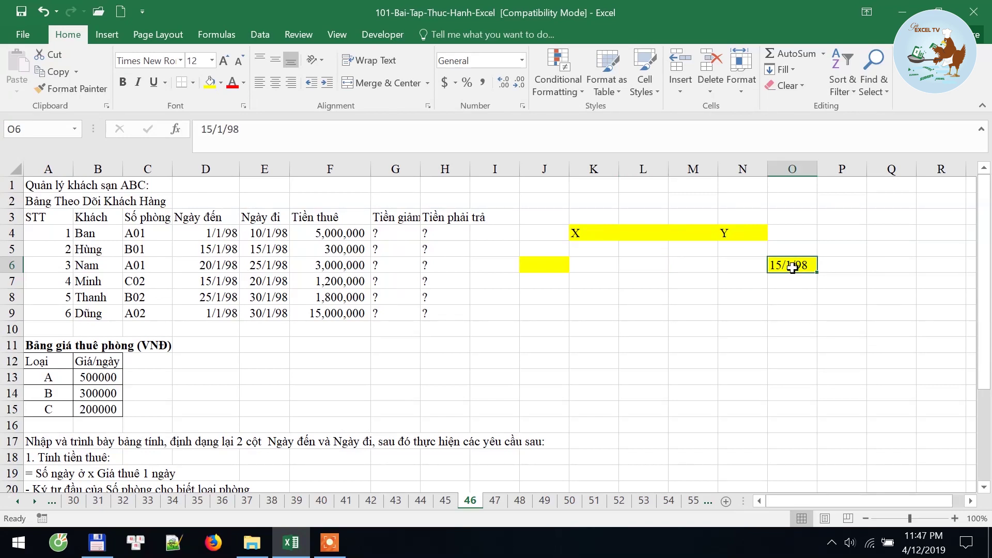
{"action": "key", "text": "ctrl+c"}
{"action": "key", "text": "Left"}
{"action": "key", "text": "Left"}
{"action": "key", "text": "Left"}
{"action": "key", "text": "Return"}
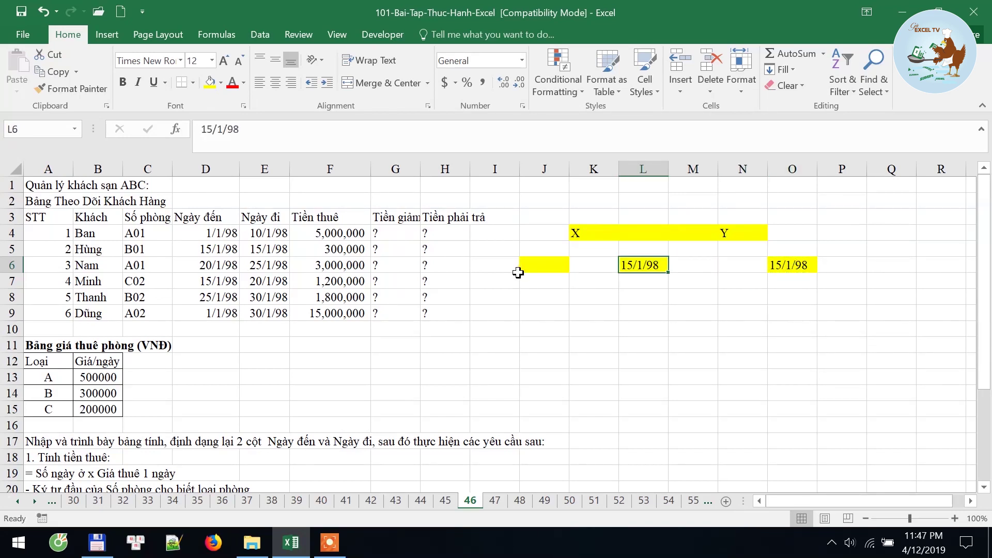
{"action": "left_click", "coordinate": [535, 265]}
{"action": "left_click", "coordinate": [658, 265]}
Step: Select the diagram block J4:O7
{"action": "left_click", "coordinate": [580, 234]}
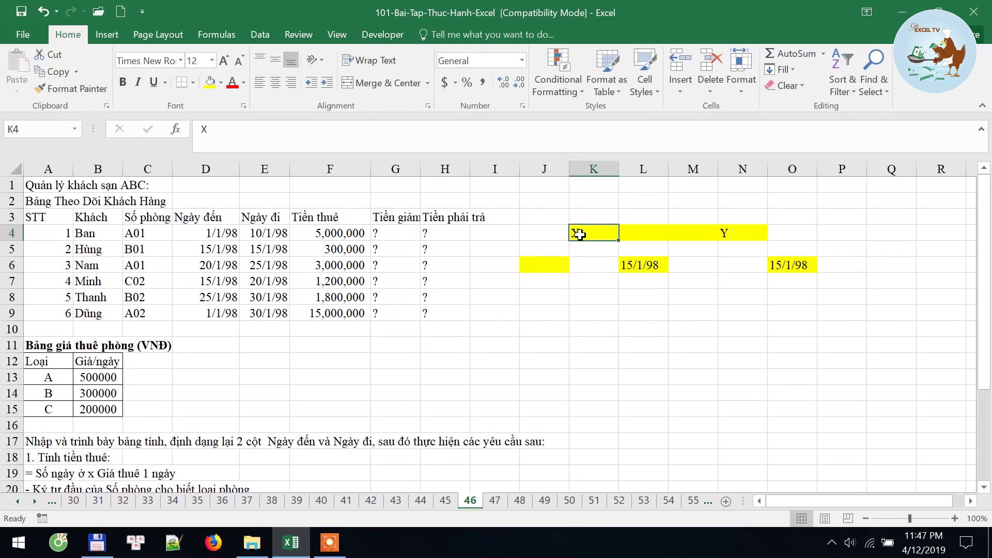
{"action": "left_click_drag", "start_coordinate": [558, 233], "coordinate": [781, 233]}
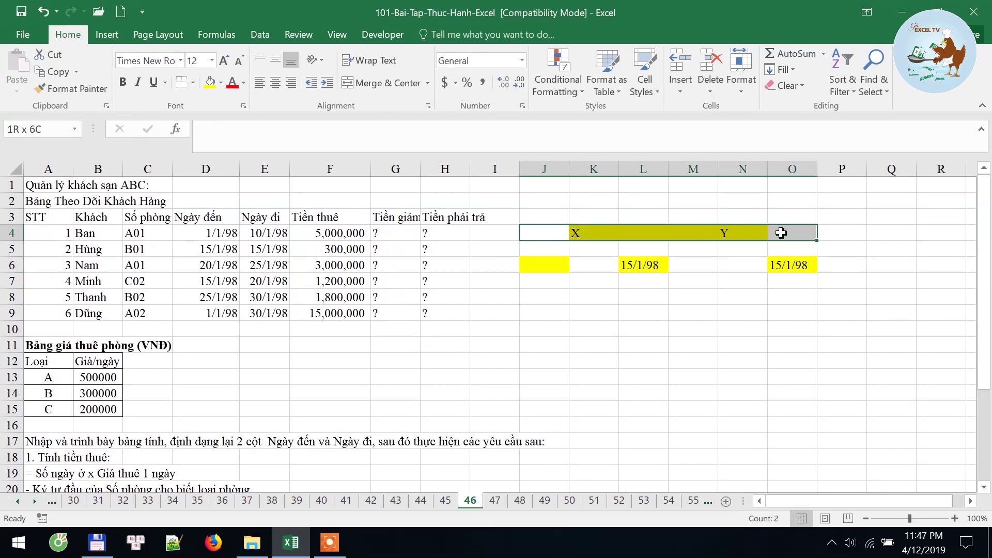
{"action": "left_click", "coordinate": [782, 233]}
{"action": "left_click_drag", "start_coordinate": [548, 234], "coordinate": [810, 274]}
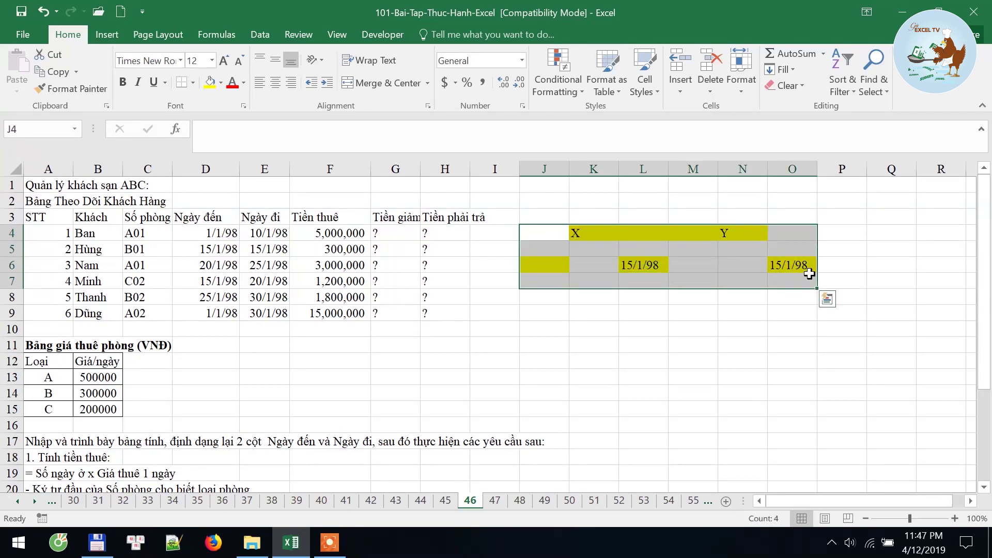
Step: In G4, start an IF(AND( test that arrival date D4 is on or before DATE(1998,01,15)
{"action": "left_click", "coordinate": [404, 235]}
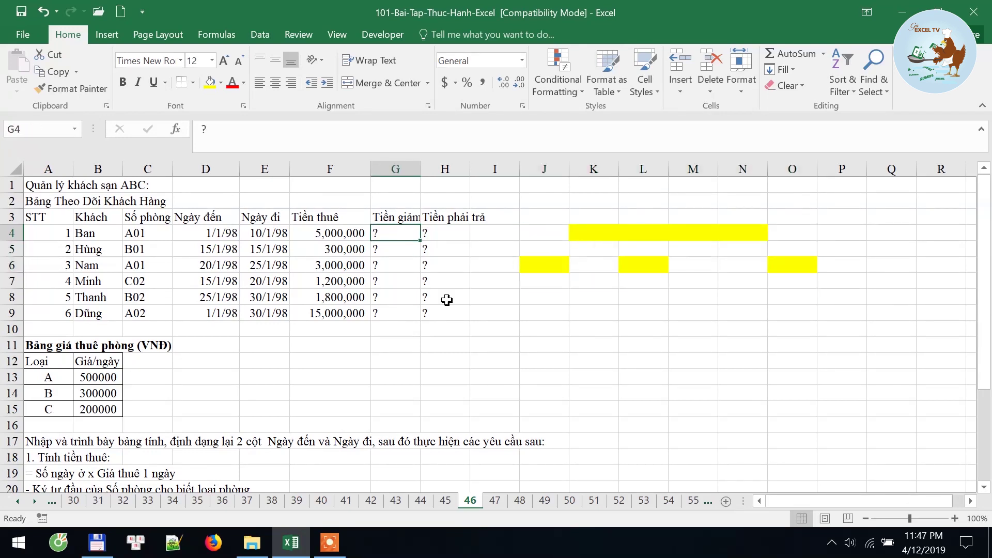
{"action": "type", "text": "=IF("}
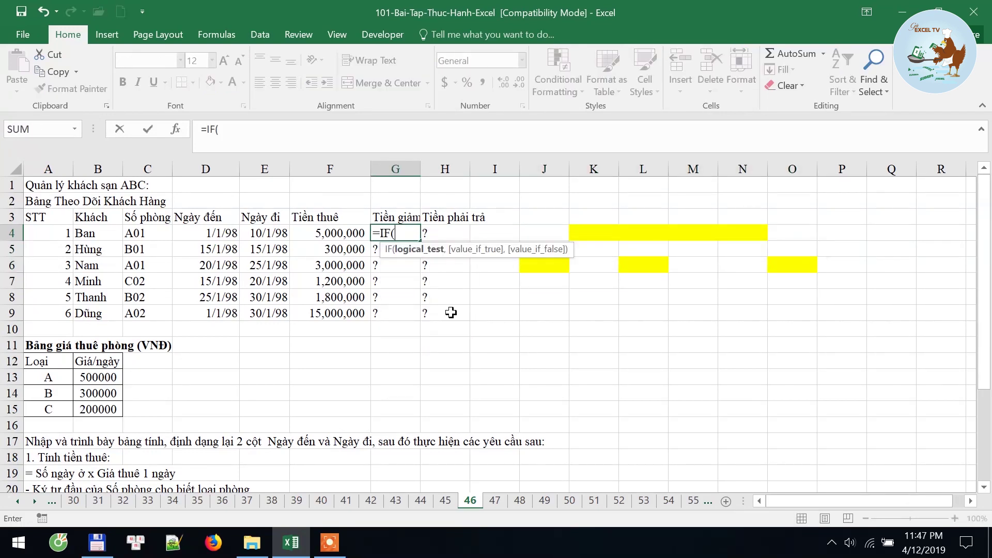
{"action": "type", "text": "and"}
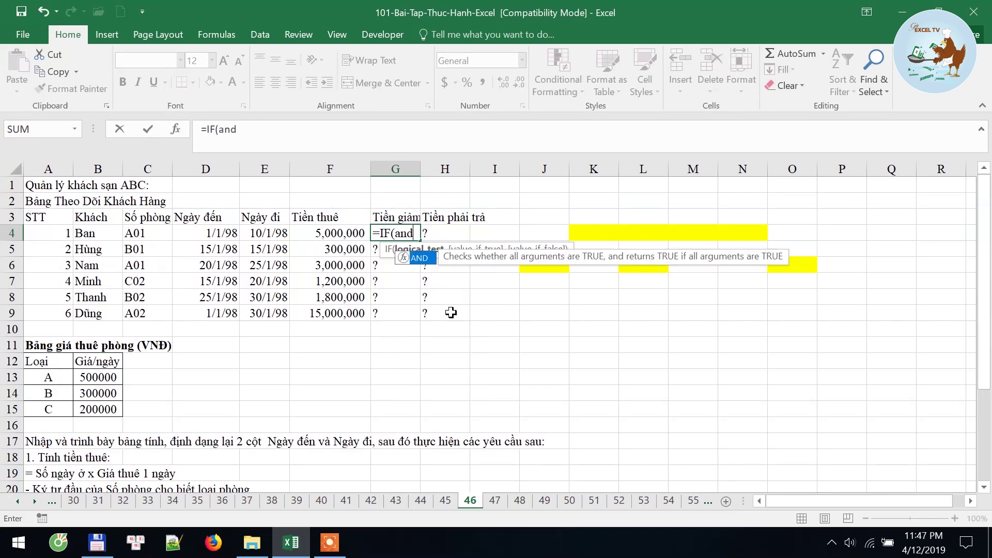
{"action": "key", "text": "Tab"}
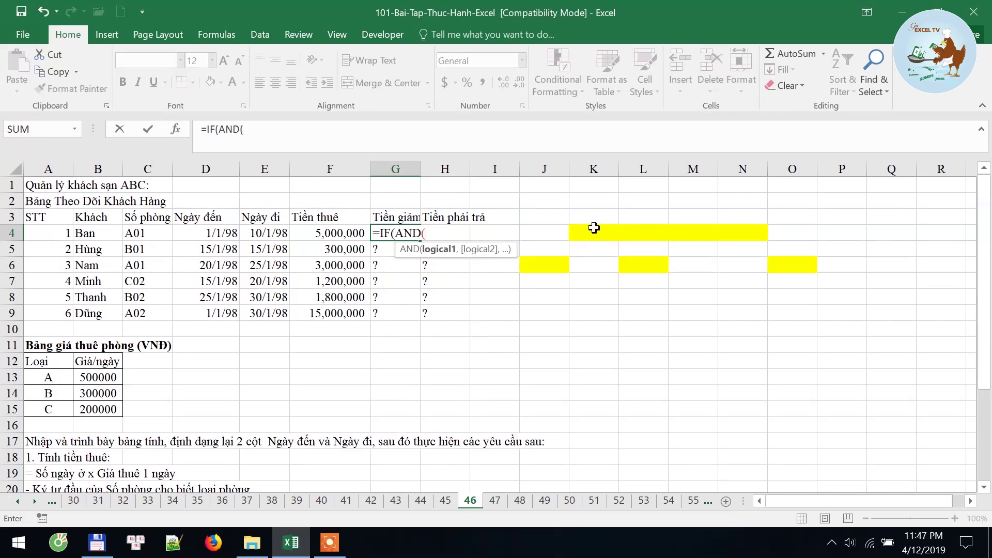
{"action": "left_click", "coordinate": [194, 233]}
{"action": "type", "text": "<="}
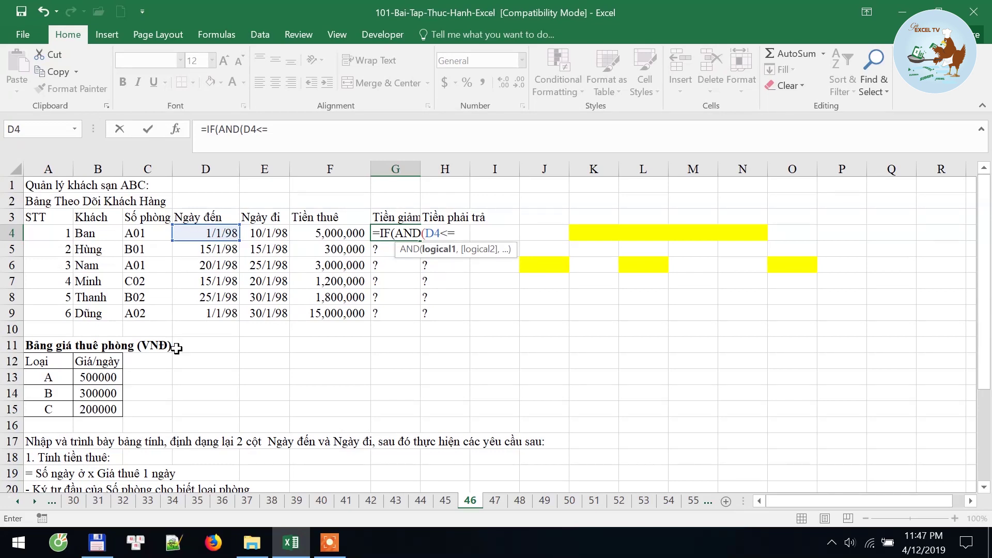
{"action": "type", "text": "da"}
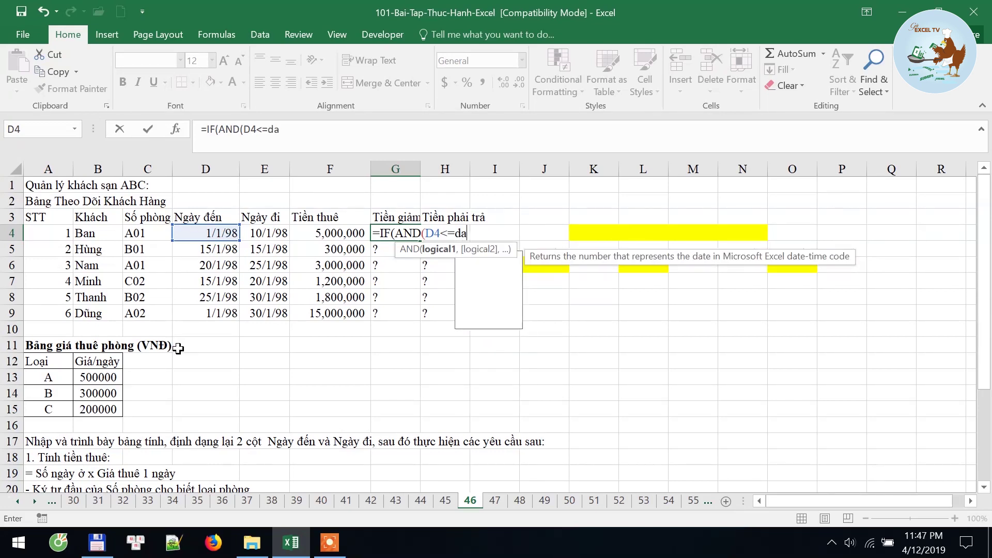
{"action": "type", "text": "te"}
{"action": "key", "text": "Tab"}
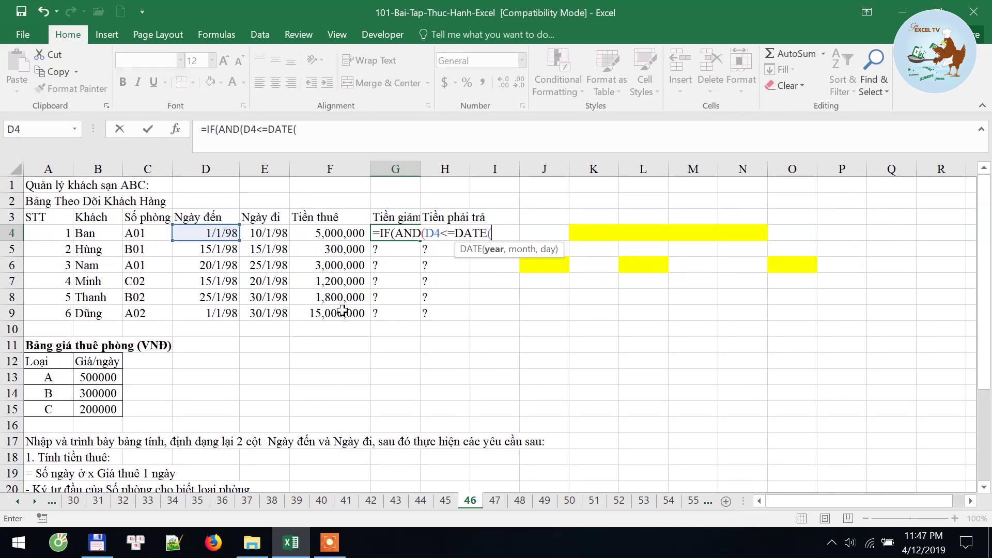
{"action": "type", "text": "1998"}
{"action": "type", "text": ","}
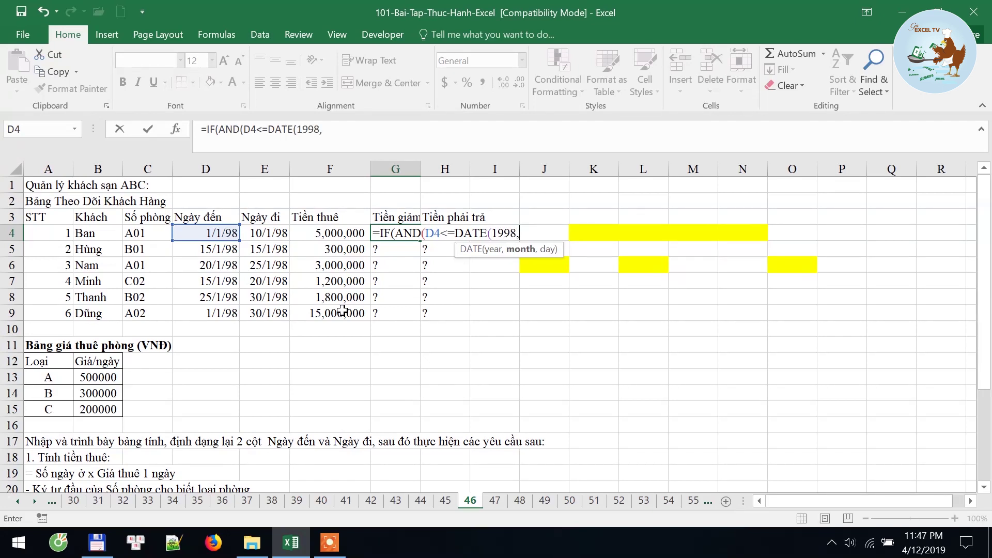
{"action": "type", "text": "01,"}
{"action": "type", "text": "15)"}
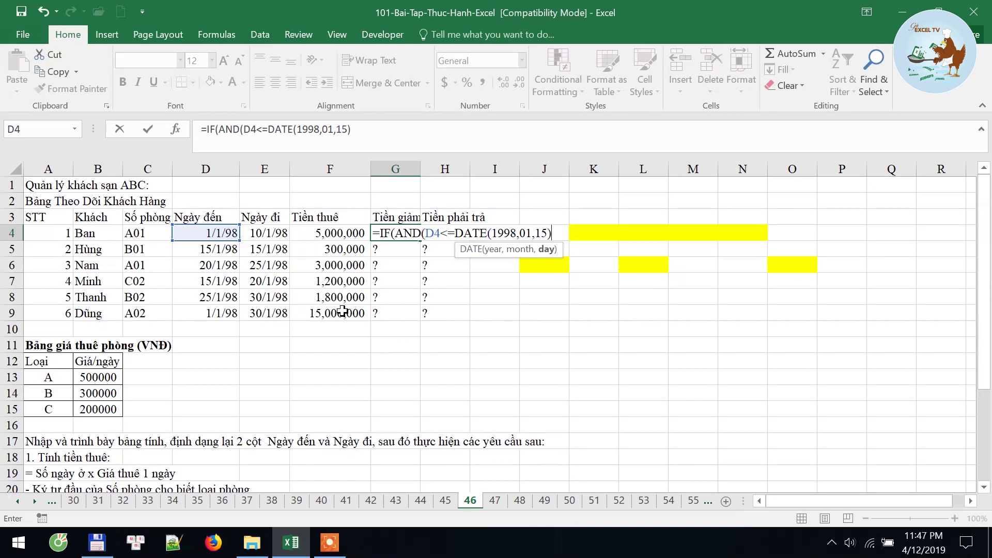
{"action": "type", "text": ","}
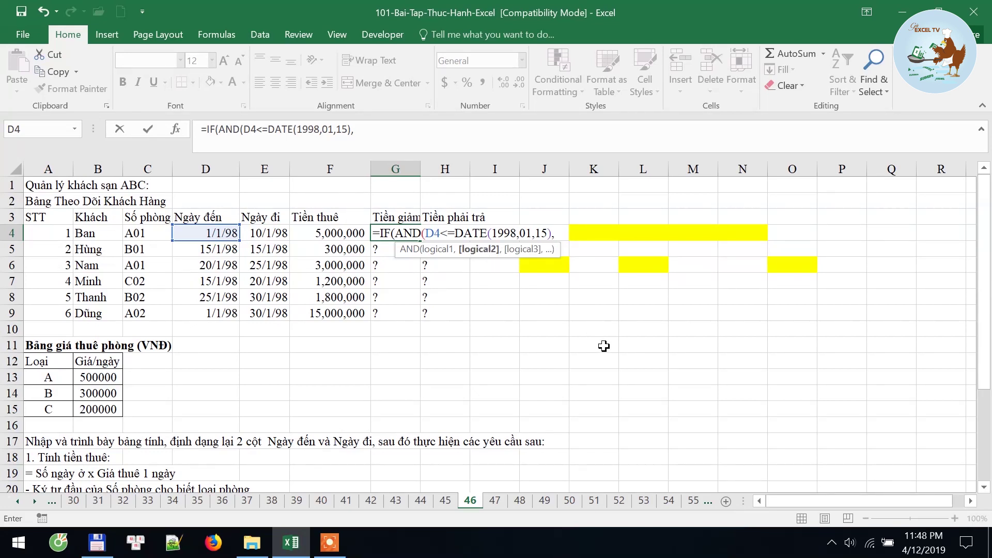
Step: Add the test that departure E4 >= DATE(1998,01,15), and begin the 50%*VLOOKUP( branch
{"action": "left_click", "coordinate": [269, 233]}
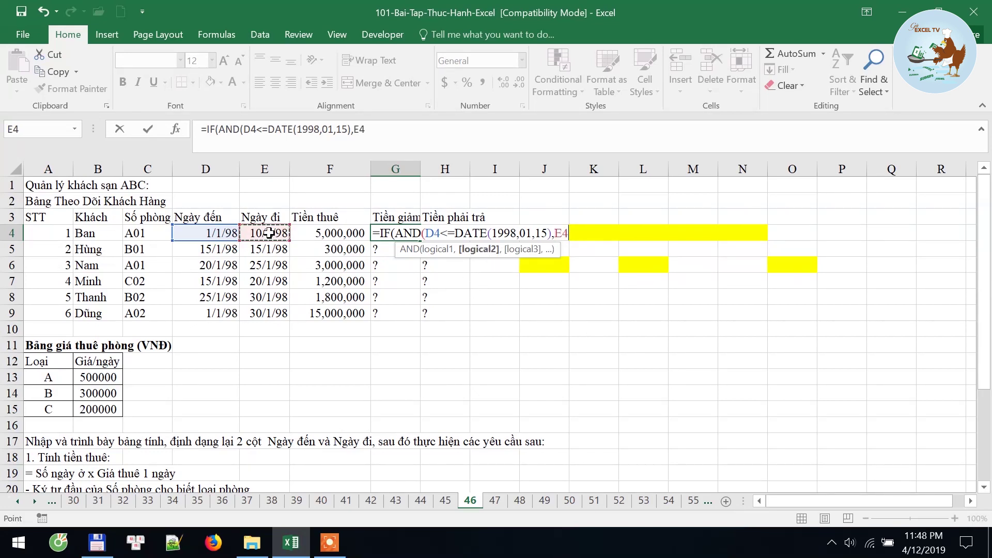
{"action": "type", "text": ">date"}
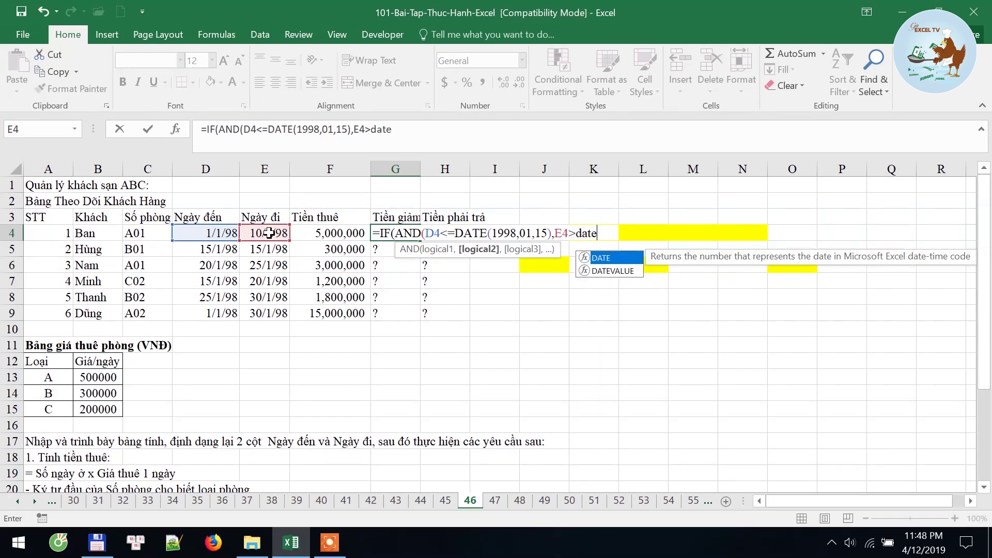
{"action": "key", "text": "Tab"}
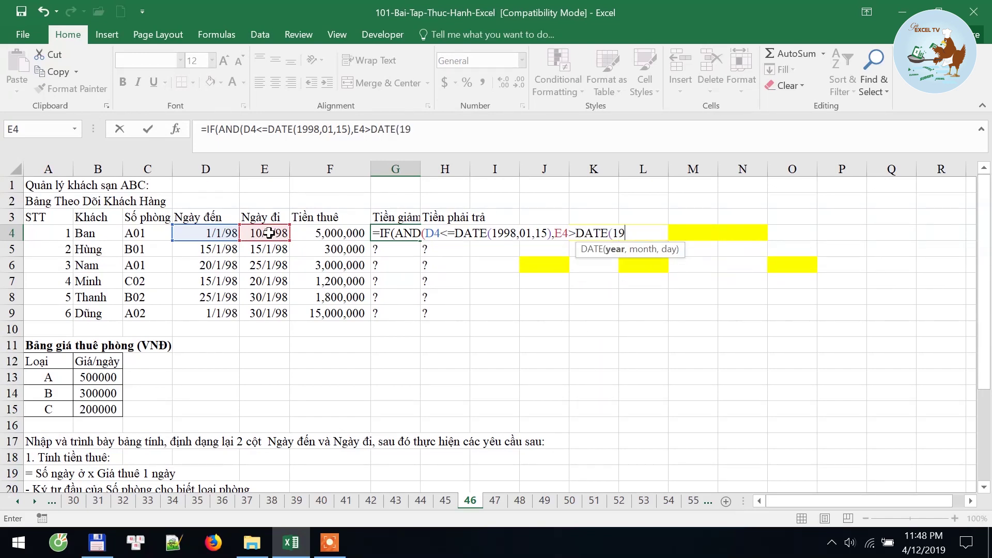
{"action": "type", "text": ",01"}
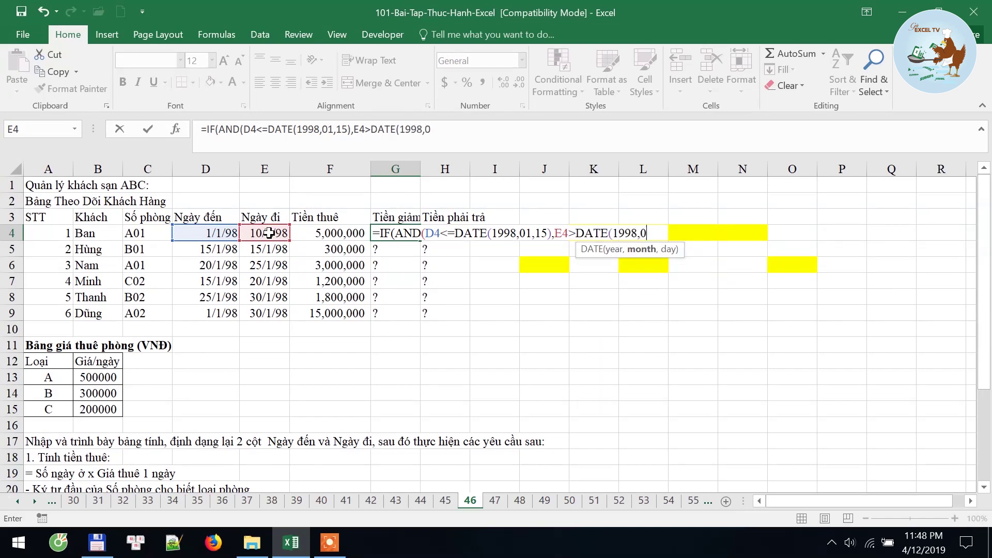
{"action": "type", "text": ",15"}
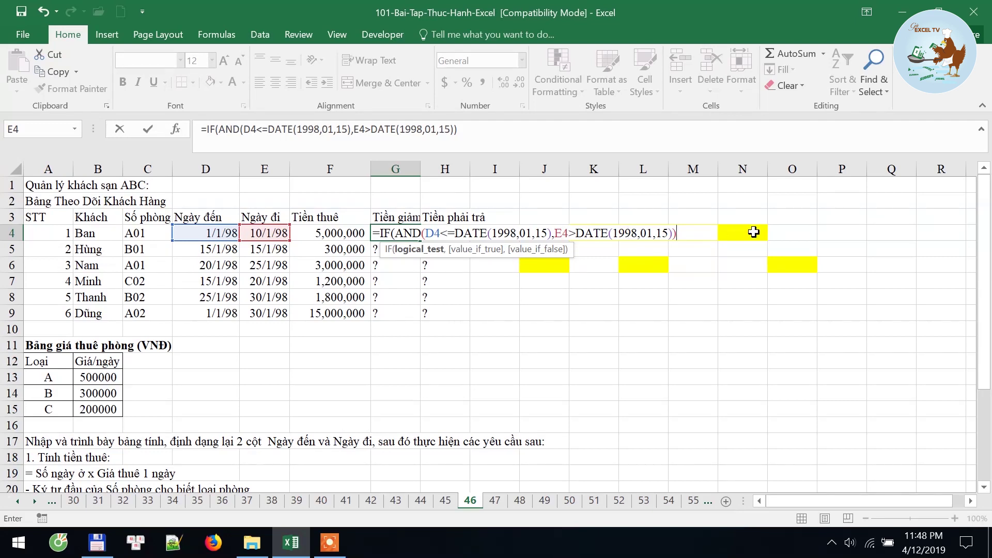
{"action": "left_click", "coordinate": [576, 233]}
{"action": "type", "text": "="}
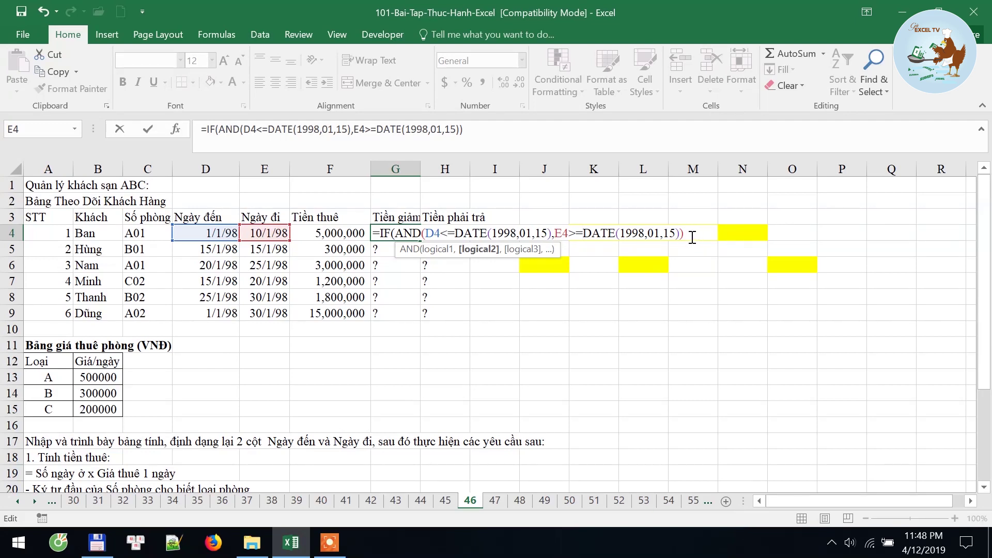
{"action": "left_click", "coordinate": [691, 237]}
{"action": "type", "text": ",50%"}
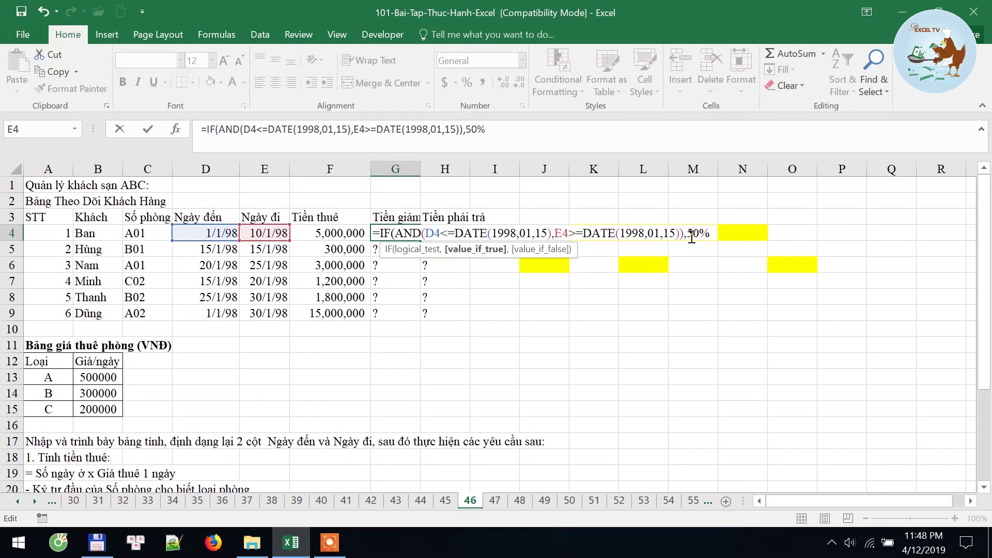
{"action": "type", "text": "*vl"}
{"action": "key", "text": "Tab"}
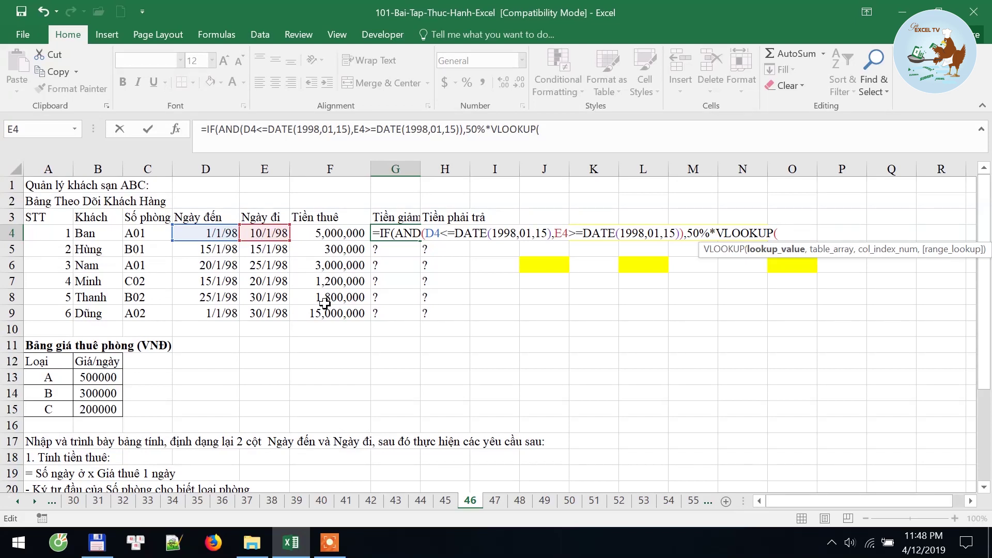
Step: Finish G4 as 50%*VLOOKUP(LEFT(C4,1),$A$12:$B$15,2,0), otherwise 0, and commit it
{"action": "type", "text": "le"}
{"action": "key", "text": "Tab"}
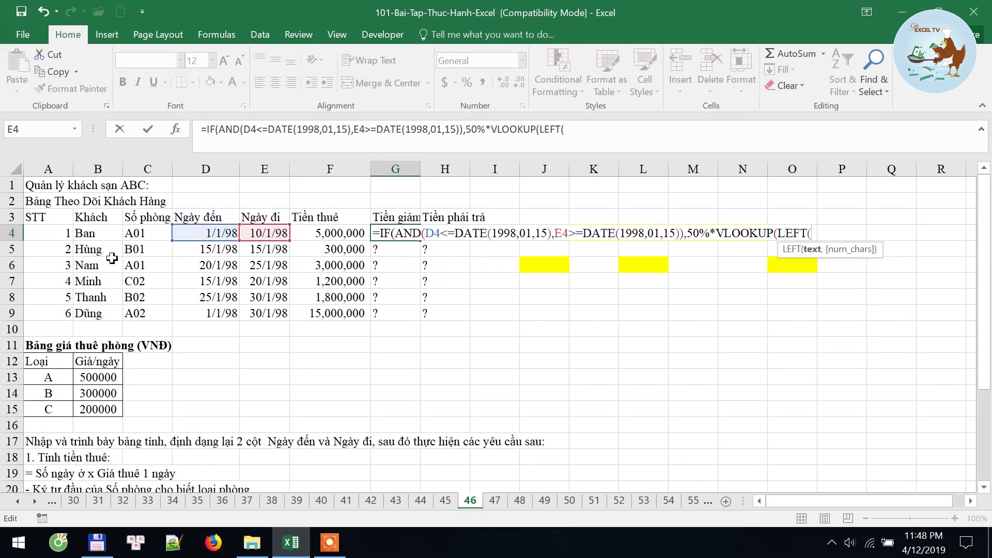
{"action": "left_click", "coordinate": [149, 236]}
{"action": "type", "text": ",01"}
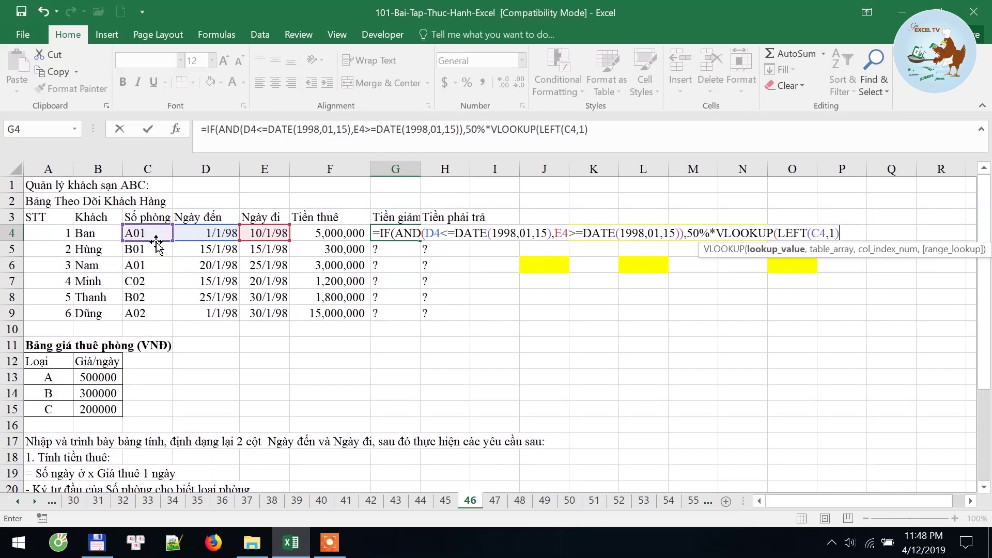
{"action": "type", "text": ","}
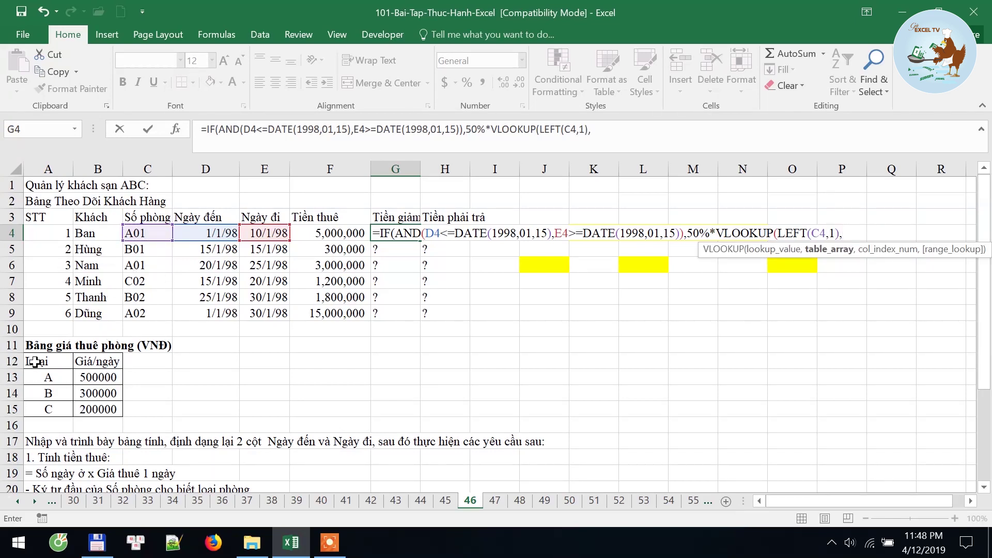
{"action": "left_click_drag", "start_coordinate": [36, 362], "coordinate": [104, 409]}
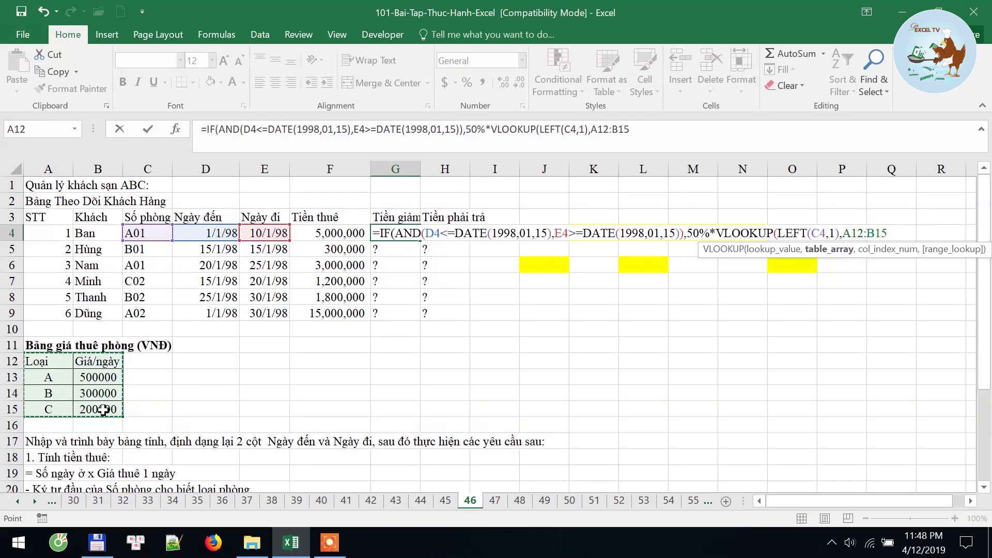
{"action": "key", "text": "F4"}
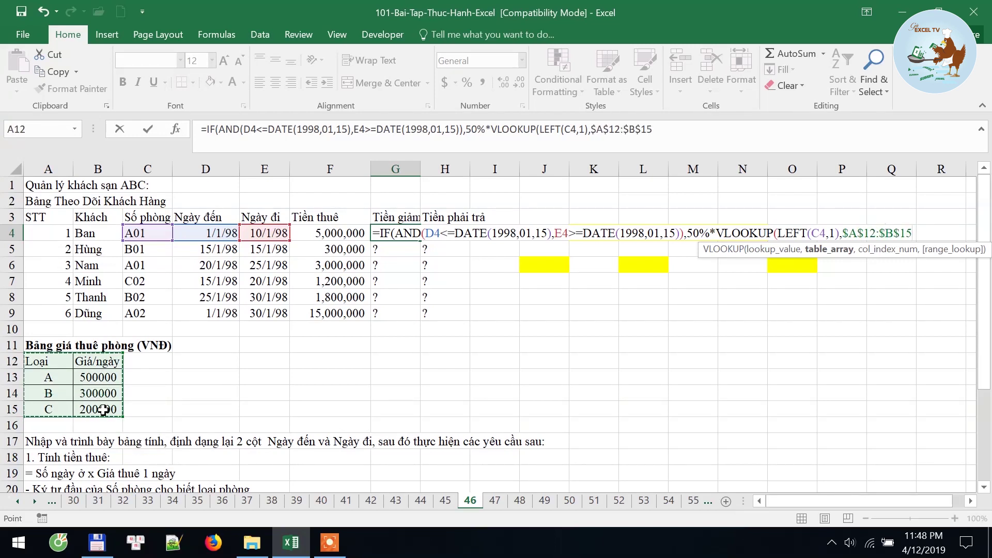
{"action": "type", "text": ",2"}
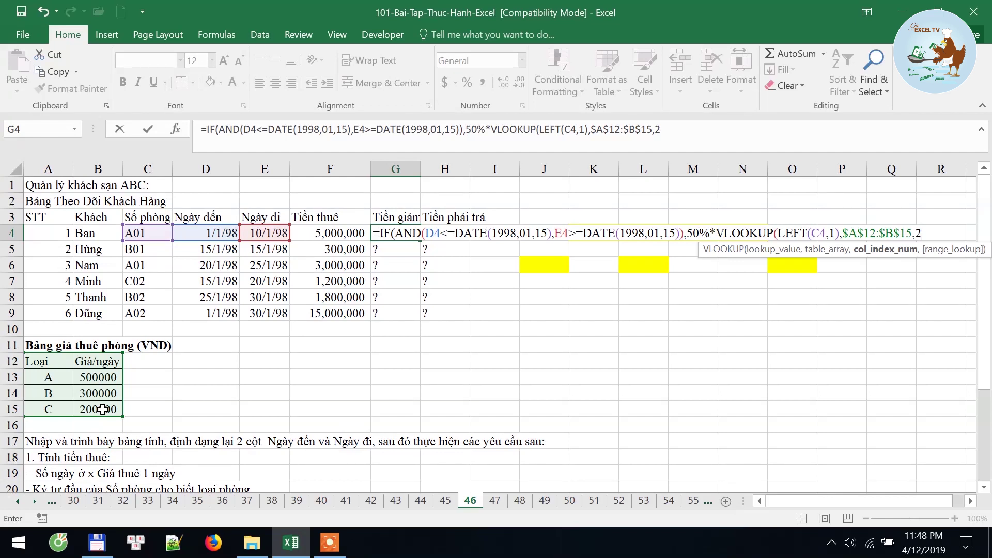
{"action": "type", "text": ",1)"}
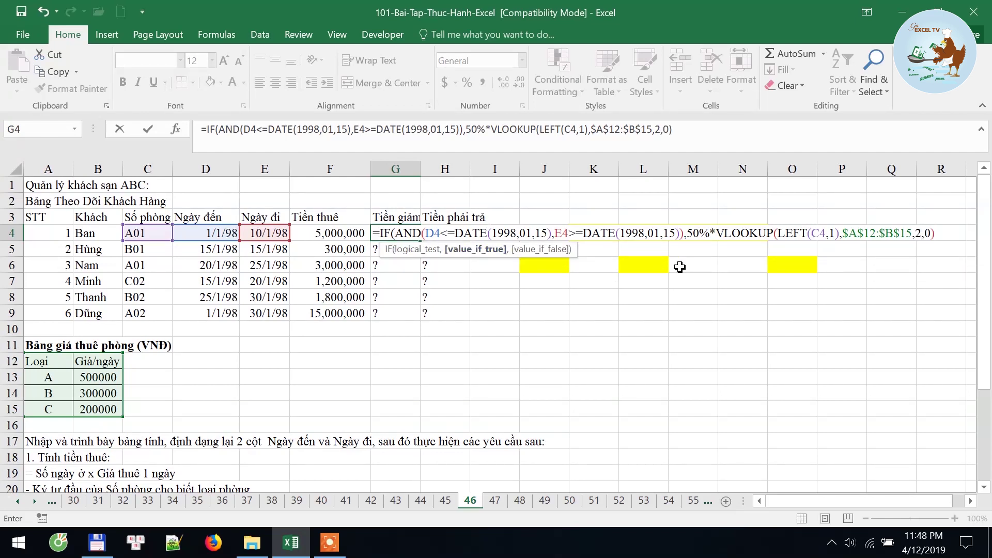
{"action": "type", "text": ",0)"}
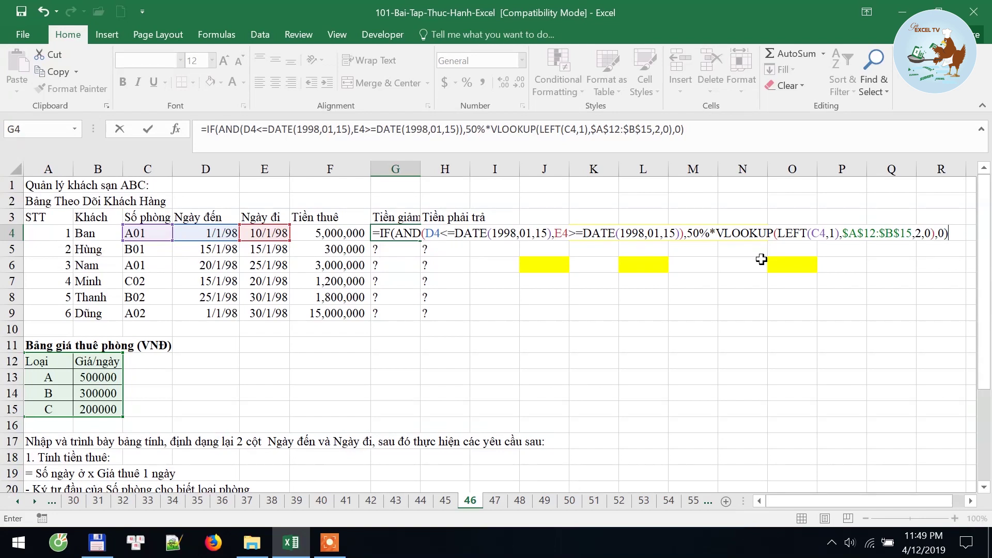
{"action": "key", "text": "Return"}
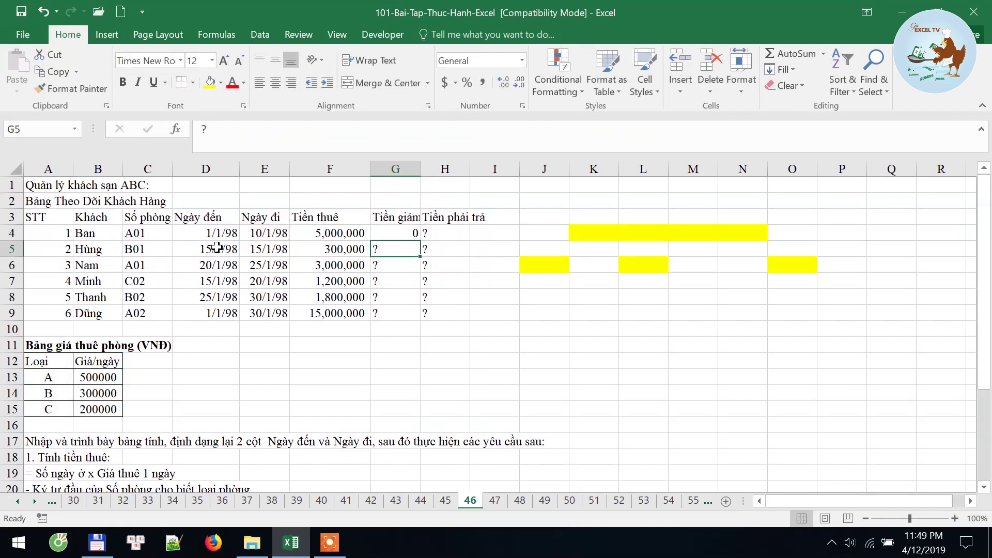
{"action": "left_click_drag", "start_coordinate": [214, 233], "coordinate": [256, 233]}
{"action": "left_click", "coordinate": [256, 234]}
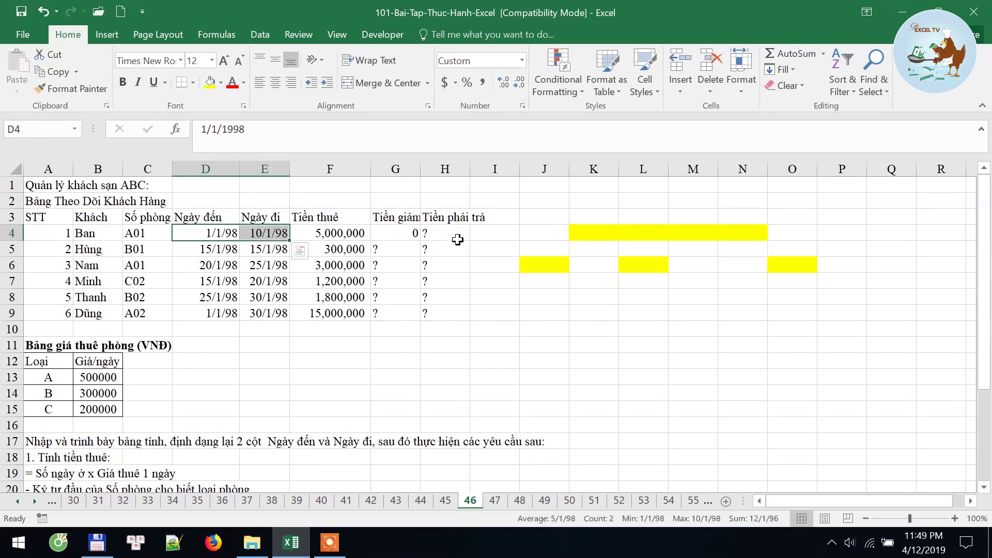
{"action": "left_click", "coordinate": [401, 236]}
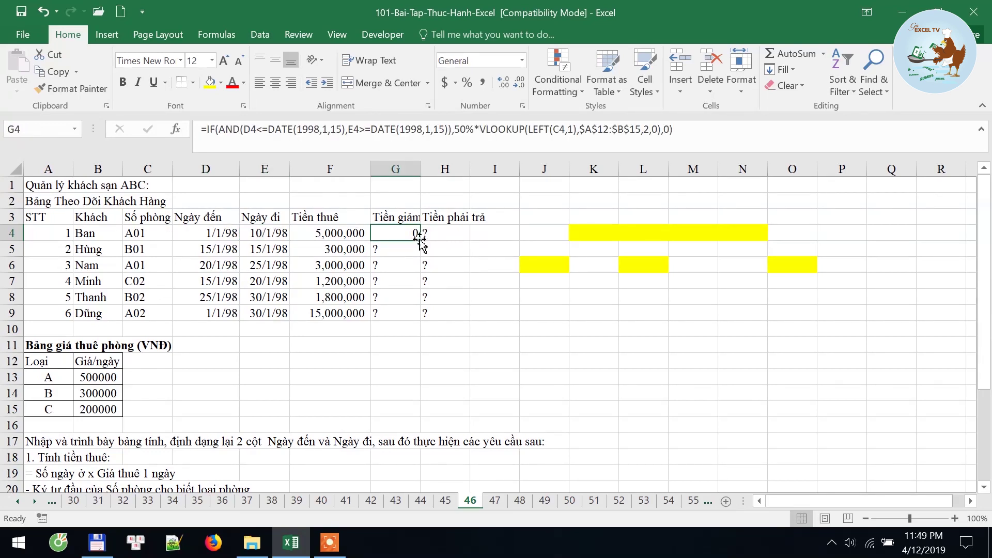
{"action": "double_click", "coordinate": [420, 239]}
{"action": "left_click", "coordinate": [235, 251]}
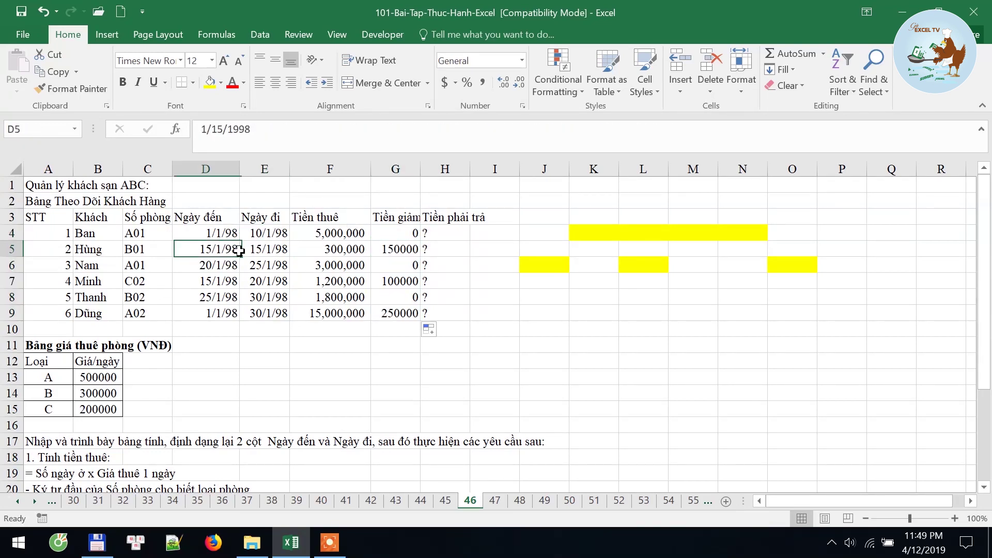
{"action": "left_click_drag", "start_coordinate": [239, 252], "coordinate": [290, 255]}
{"action": "left_click", "coordinate": [287, 253]}
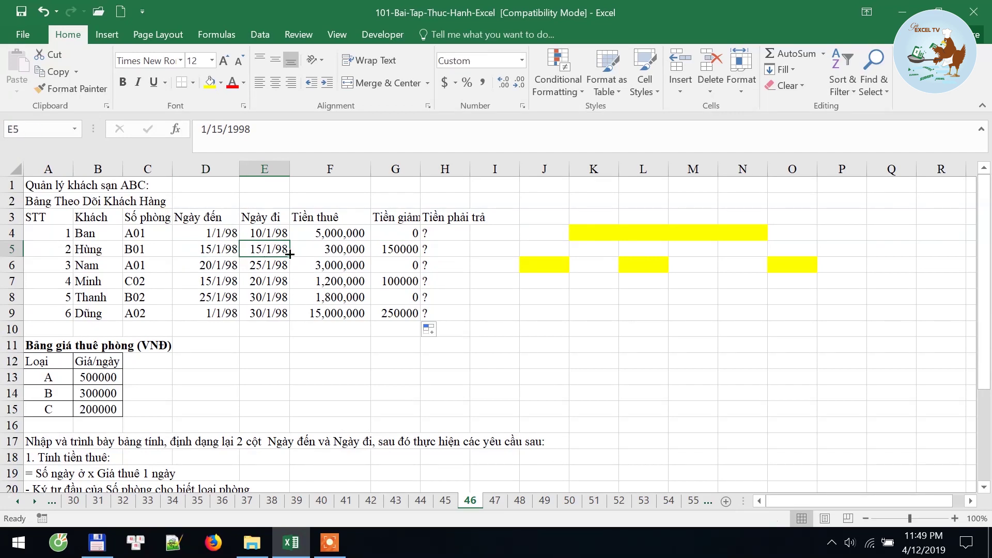
{"action": "left_click", "coordinate": [404, 252]}
{"action": "left_click", "coordinate": [210, 248]}
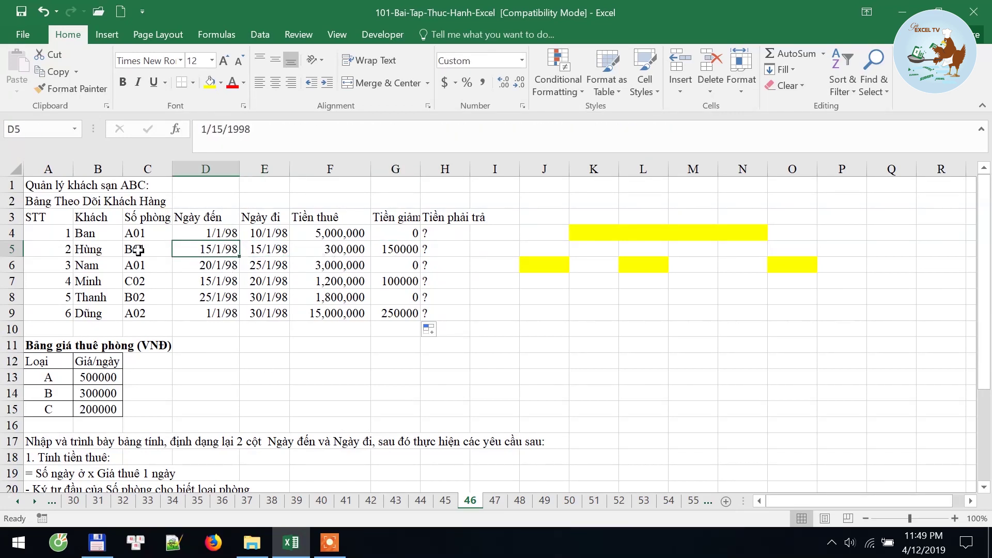
{"action": "left_click", "coordinate": [138, 250]}
{"action": "left_click", "coordinate": [94, 395]}
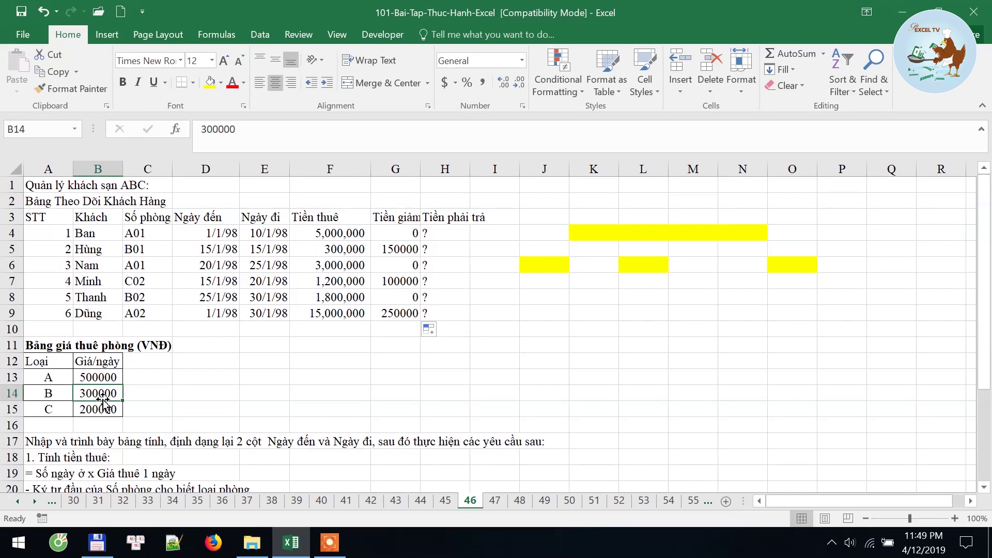
{"action": "left_click", "coordinate": [403, 253]}
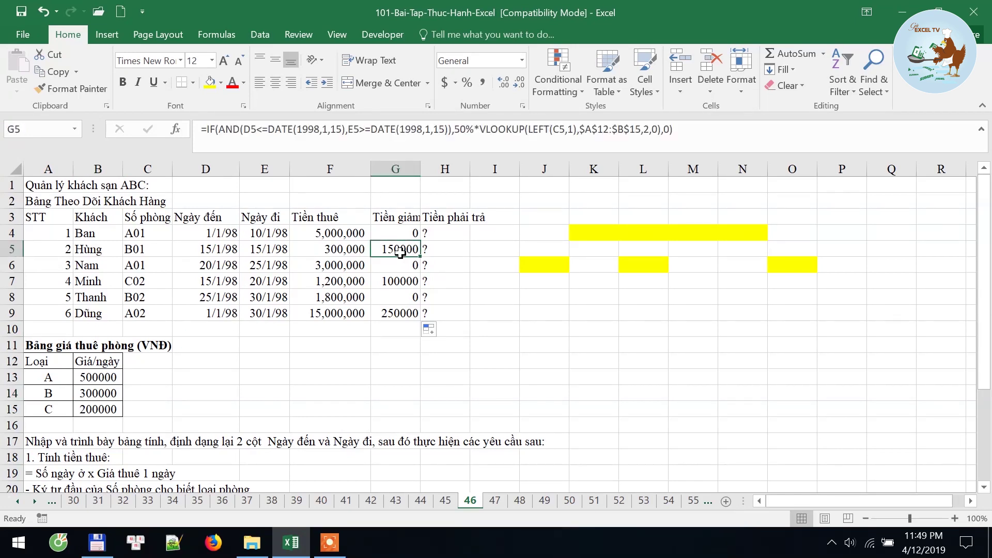
{"action": "left_click", "coordinate": [400, 286]}
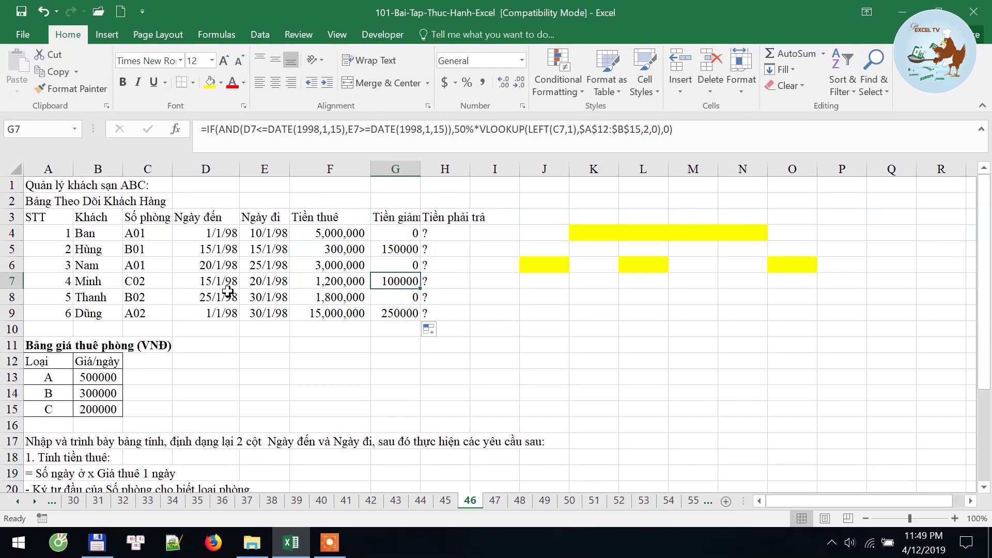
{"action": "left_click", "coordinate": [214, 284]}
{"action": "left_click_drag", "start_coordinate": [271, 275], "coordinate": [214, 281]}
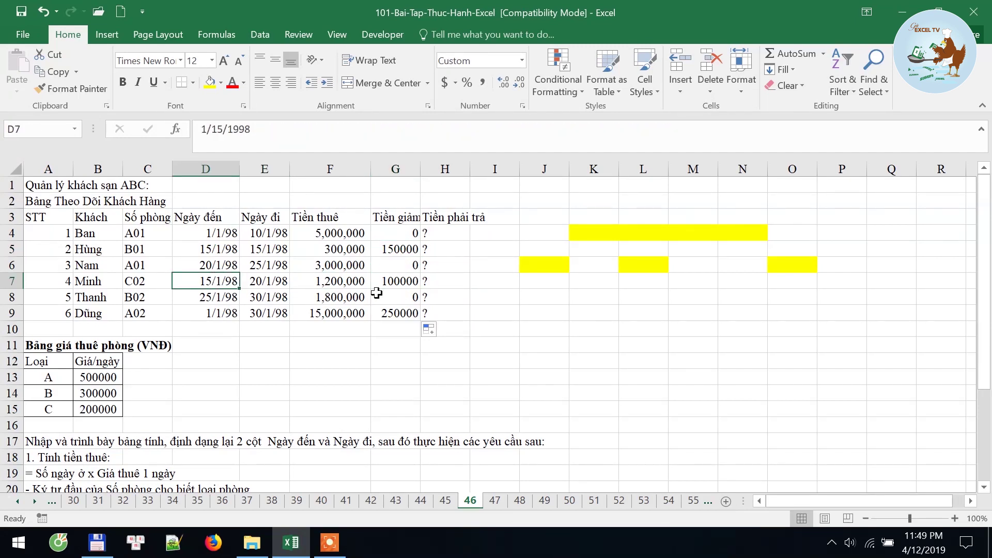
{"action": "left_click", "coordinate": [398, 284]}
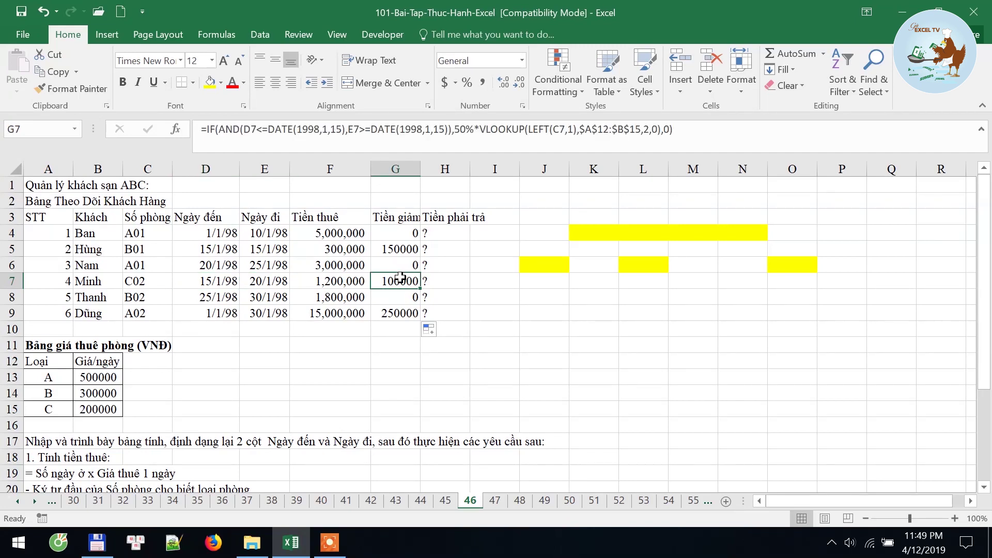
{"action": "left_click_drag", "start_coordinate": [47, 410], "coordinate": [102, 406]}
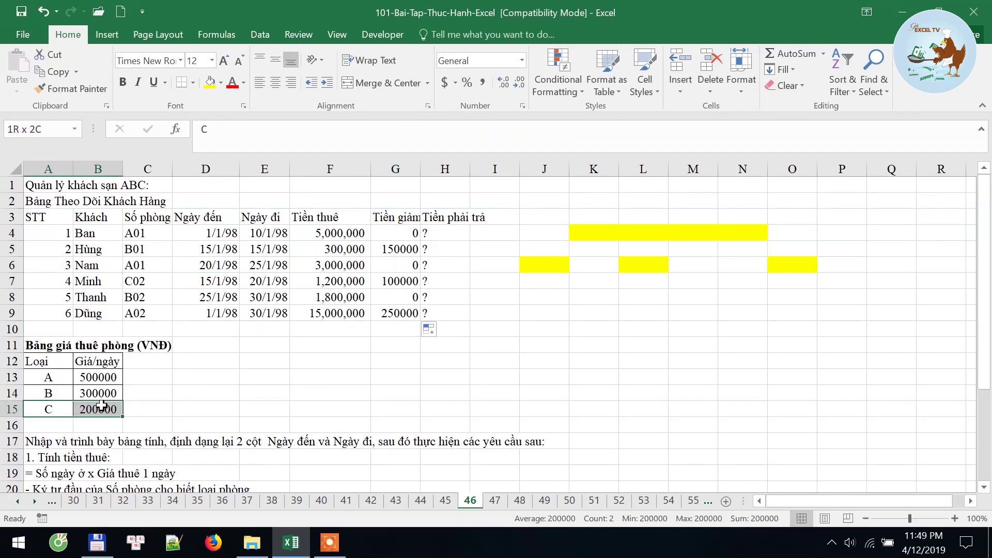
{"action": "left_click", "coordinate": [103, 407]}
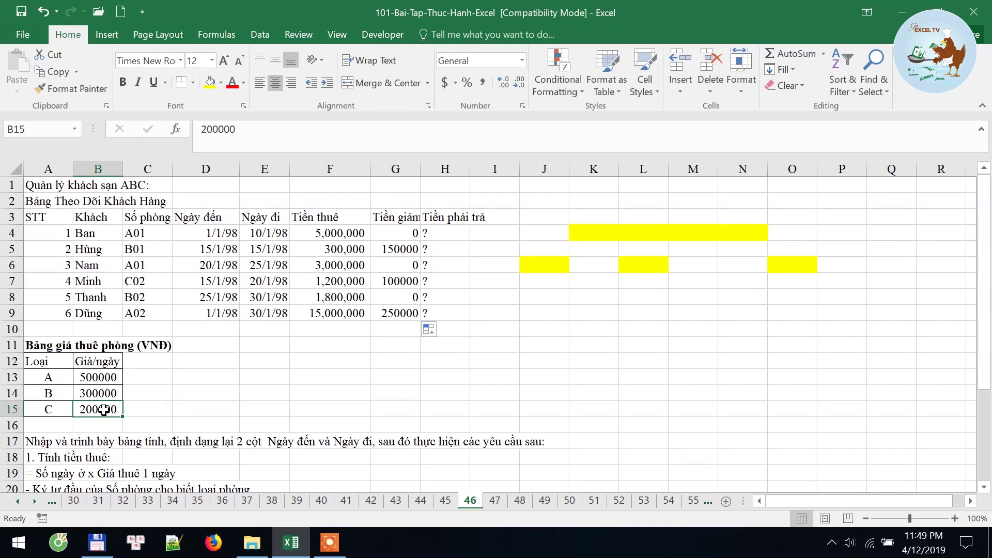
{"action": "left_click_drag", "start_coordinate": [210, 316], "coordinate": [265, 313]}
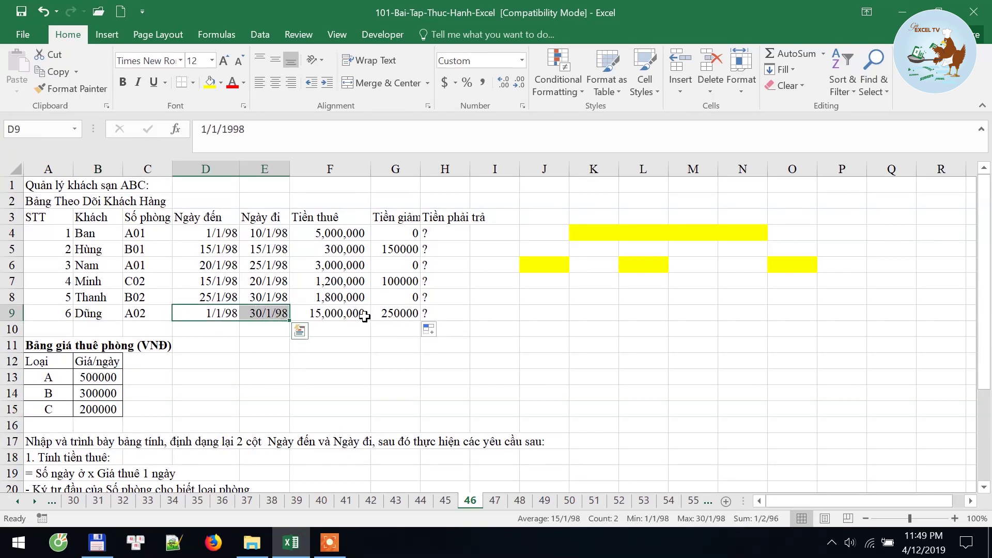
{"action": "left_click", "coordinate": [345, 316]}
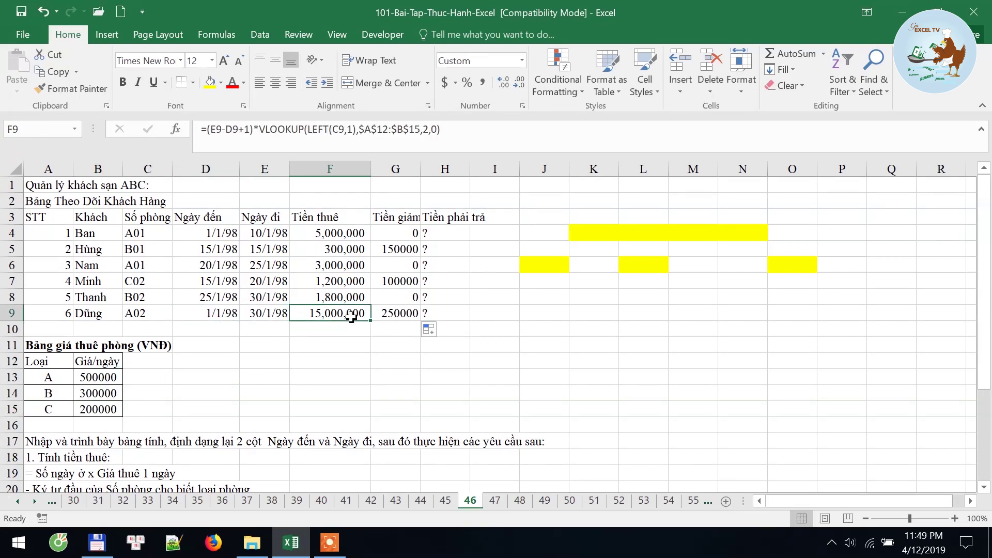
{"action": "left_click", "coordinate": [392, 315]}
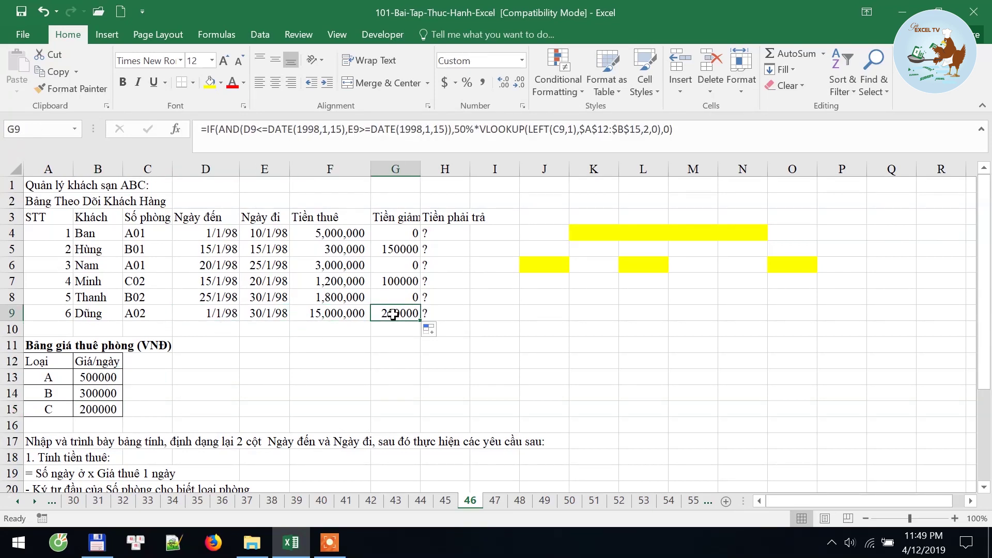
{"action": "left_click_drag", "start_coordinate": [114, 383], "coordinate": [44, 380]}
{"action": "left_click", "coordinate": [117, 383]}
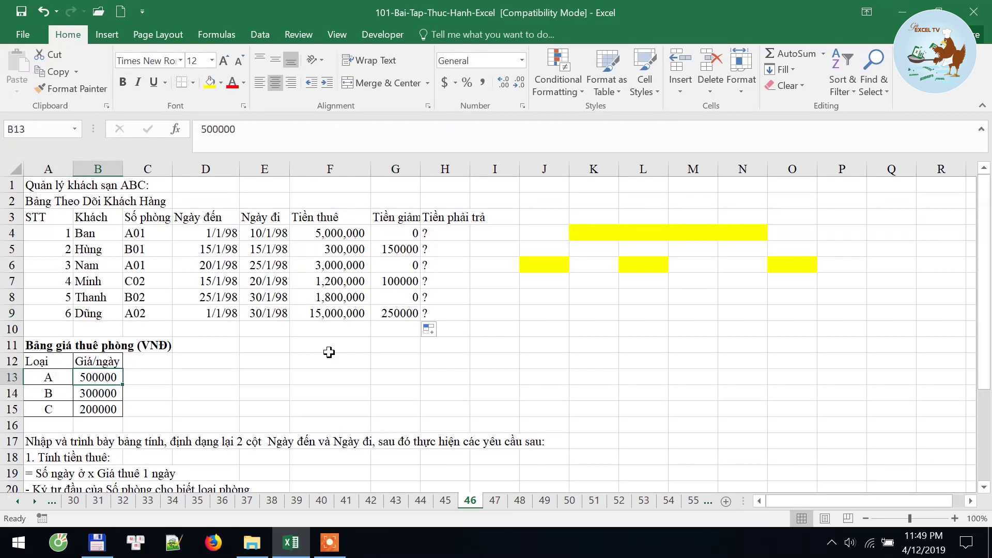
{"action": "left_click", "coordinate": [399, 315]}
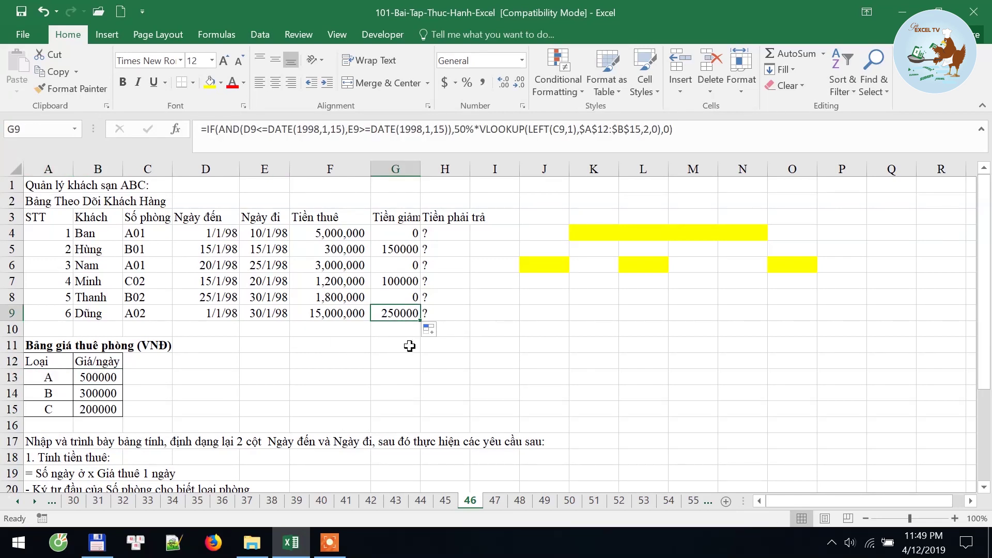
{"action": "scroll", "coordinate": [184, 431], "scroll_direction": "down", "scroll_amount": 4}
Step: Enter =F4-G4 in H4 as the first guest's amount payable
{"action": "left_click", "coordinate": [50, 345]}
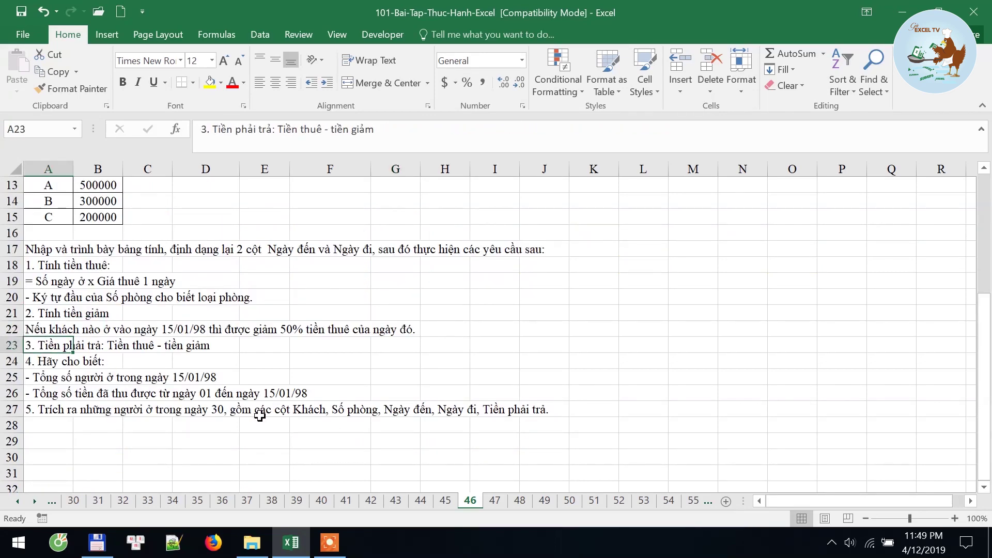
{"action": "scroll", "coordinate": [260, 416], "scroll_direction": "up", "scroll_amount": 2}
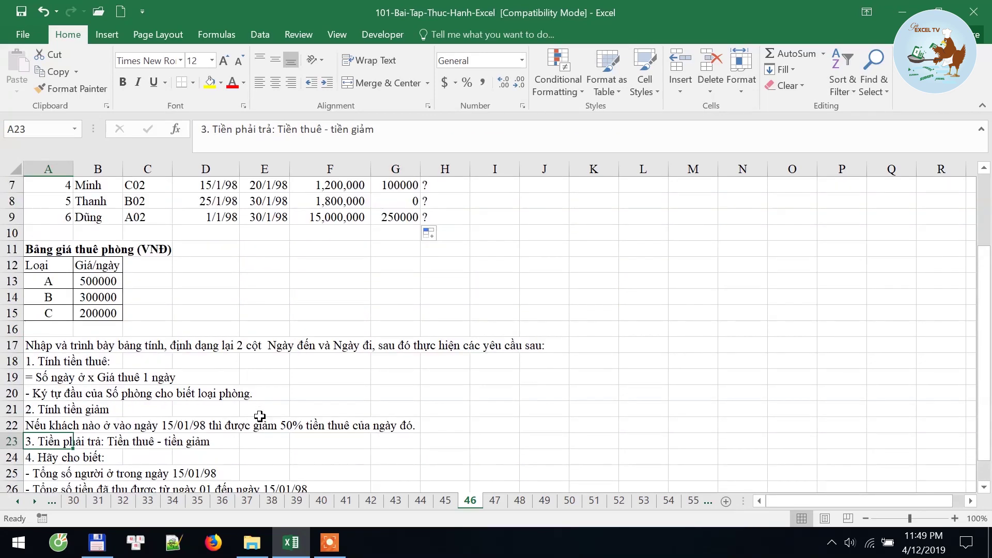
{"action": "scroll", "coordinate": [260, 416], "scroll_direction": "up", "scroll_amount": 2}
{"action": "left_click", "coordinate": [453, 235]}
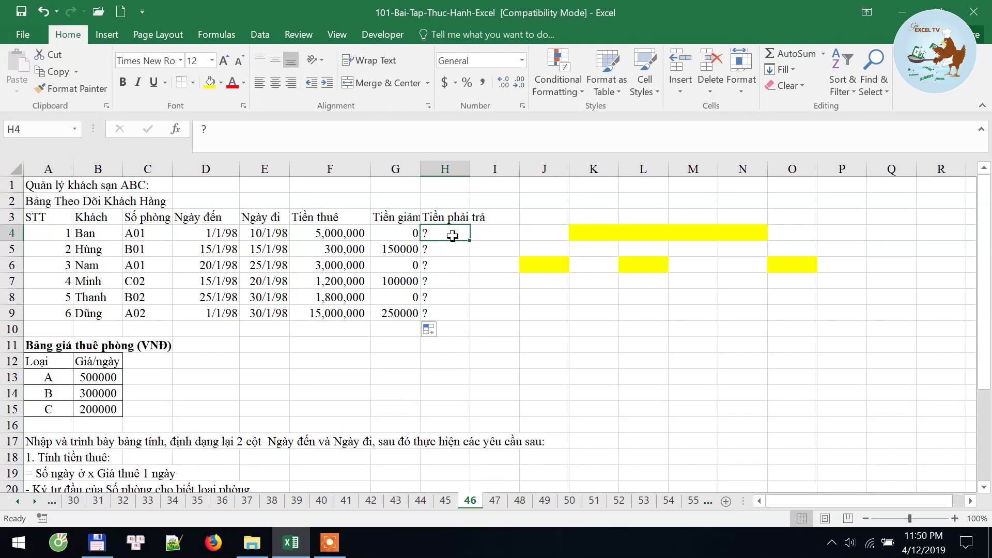
{"action": "type", "text": "="}
{"action": "left_click", "coordinate": [337, 233]}
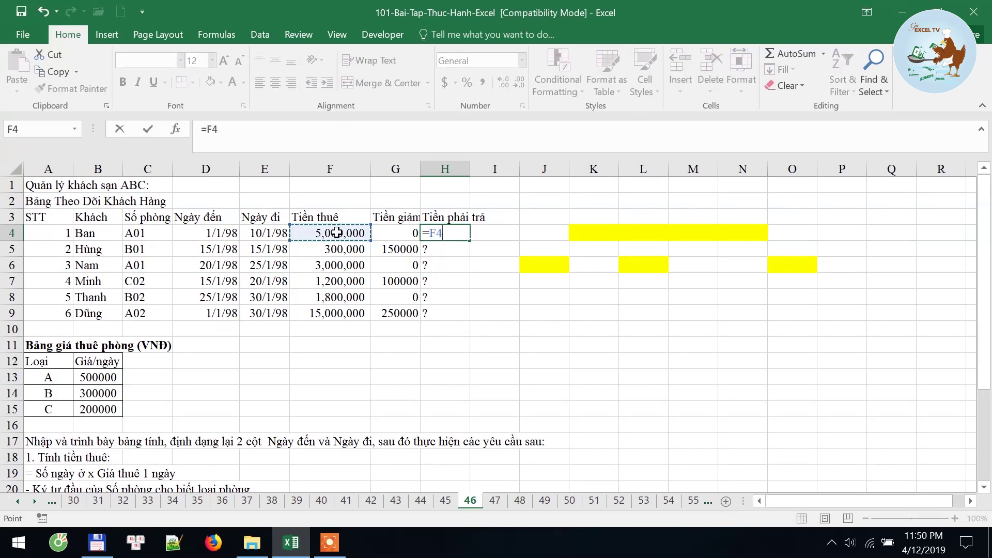
{"action": "type", "text": "-"}
{"action": "left_click", "coordinate": [405, 234]}
{"action": "key", "text": "Return"}
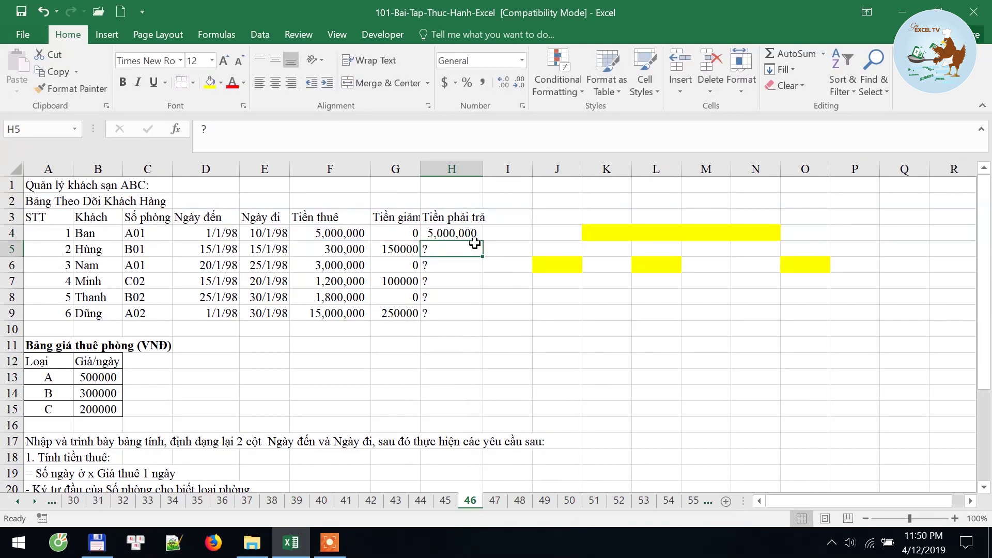
Step: Copy the payable formula down to H9 and widen column H to show every total
{"action": "left_click", "coordinate": [476, 235]}
{"action": "double_click", "coordinate": [484, 240]}
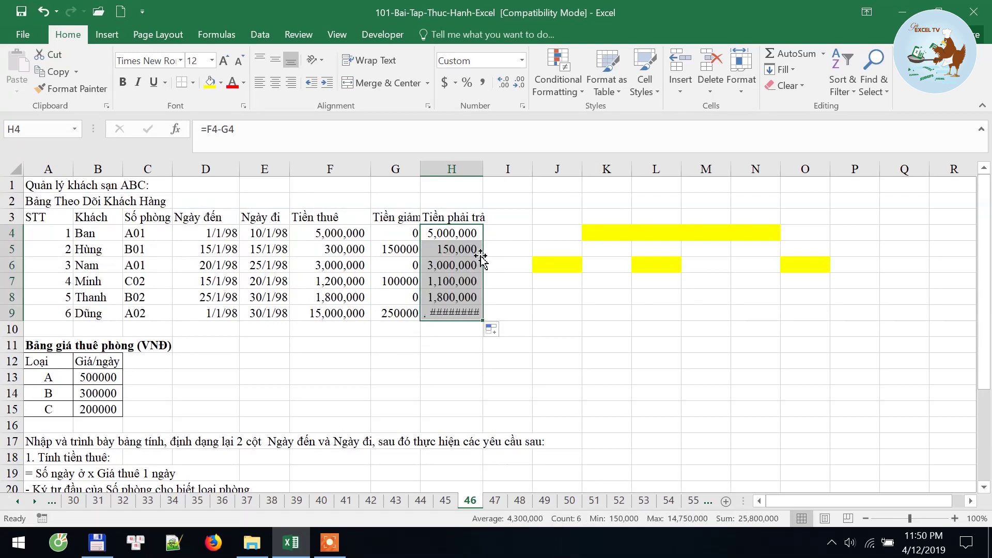
{"action": "left_click_drag", "start_coordinate": [483, 167], "coordinate": [500, 166]}
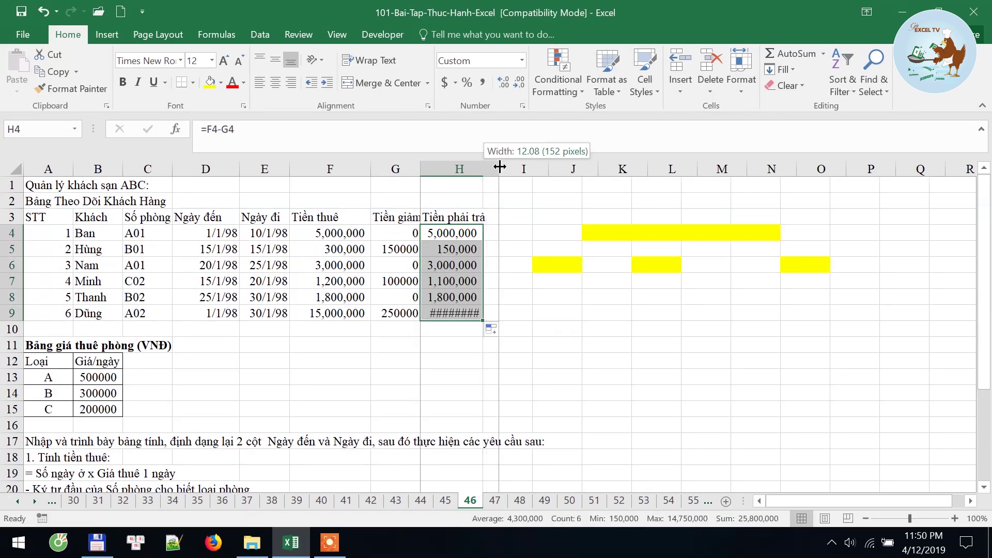
{"action": "scroll", "coordinate": [37, 411], "scroll_direction": "down", "scroll_amount": 3}
{"action": "left_click", "coordinate": [37, 411]}
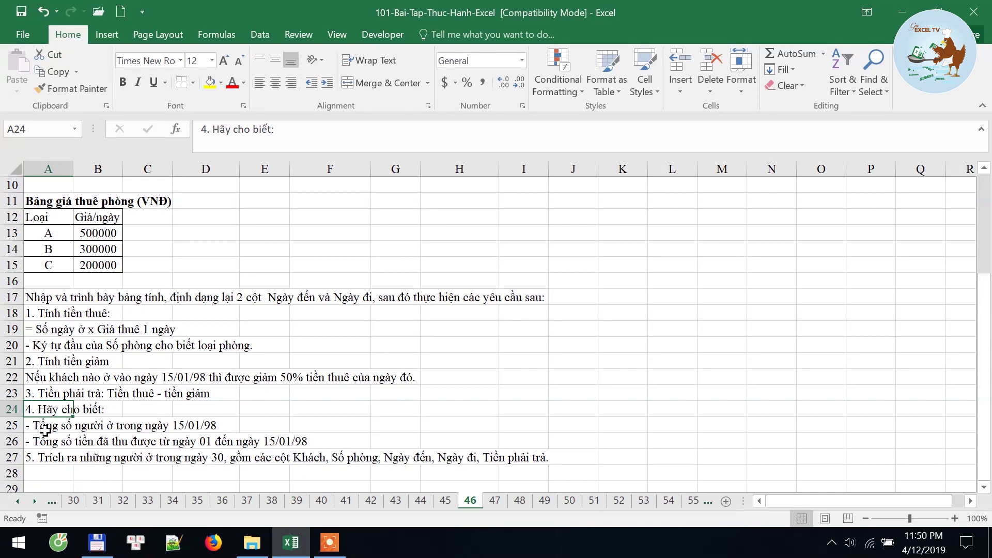
Step: Select the guests' discount amounts in G4:G9 to inspect them
{"action": "scroll", "coordinate": [45, 430], "scroll_direction": "up", "scroll_amount": 3}
{"action": "scroll", "coordinate": [45, 429], "scroll_direction": "down", "scroll_amount": 3}
{"action": "scroll", "coordinate": [45, 430], "scroll_direction": "up", "scroll_amount": 3}
{"action": "left_click_drag", "start_coordinate": [390, 233], "coordinate": [402, 316]}
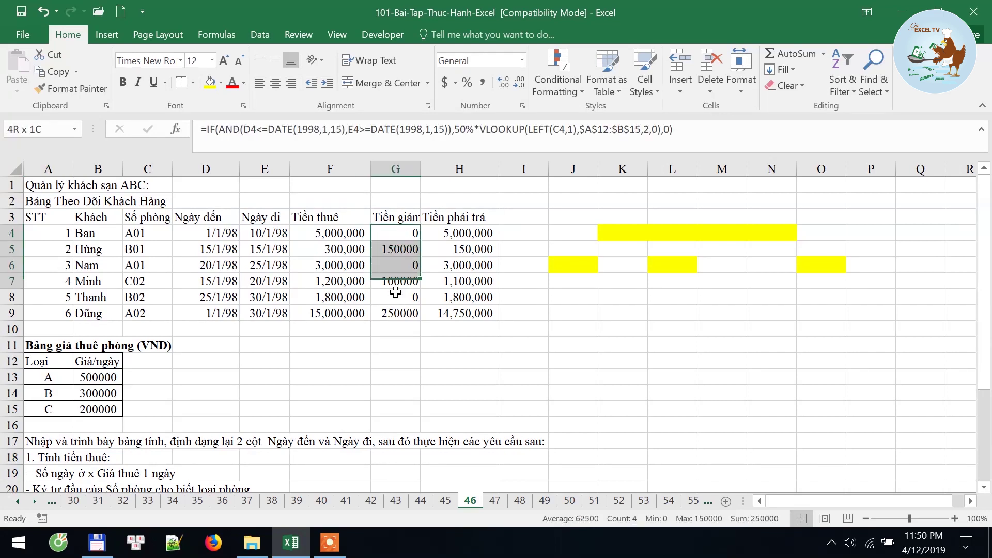
{"action": "left_click", "coordinate": [403, 316]}
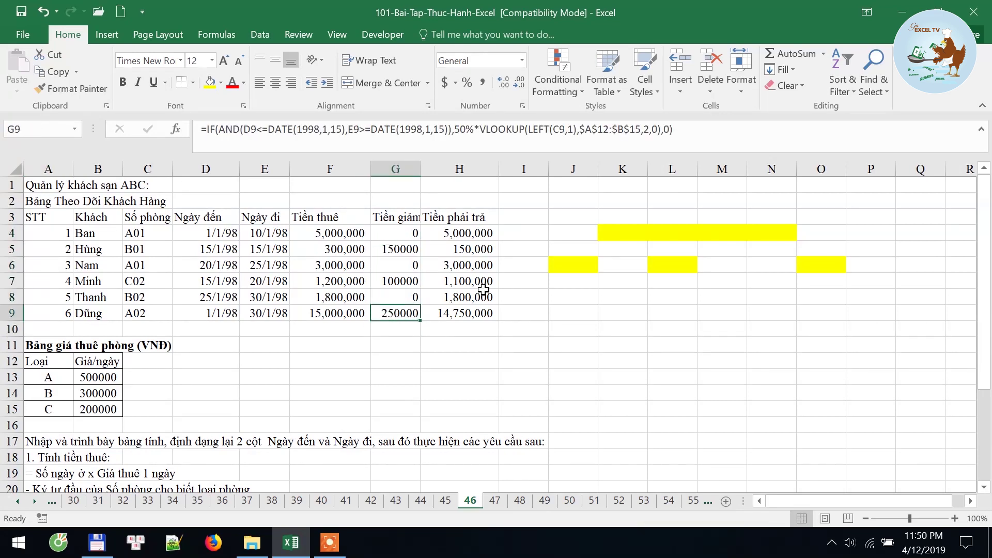
Step: Enter =COUNTIFS(G4:G9,">0") in J4, returning 3 discounted guests
{"action": "left_click", "coordinate": [574, 233]}
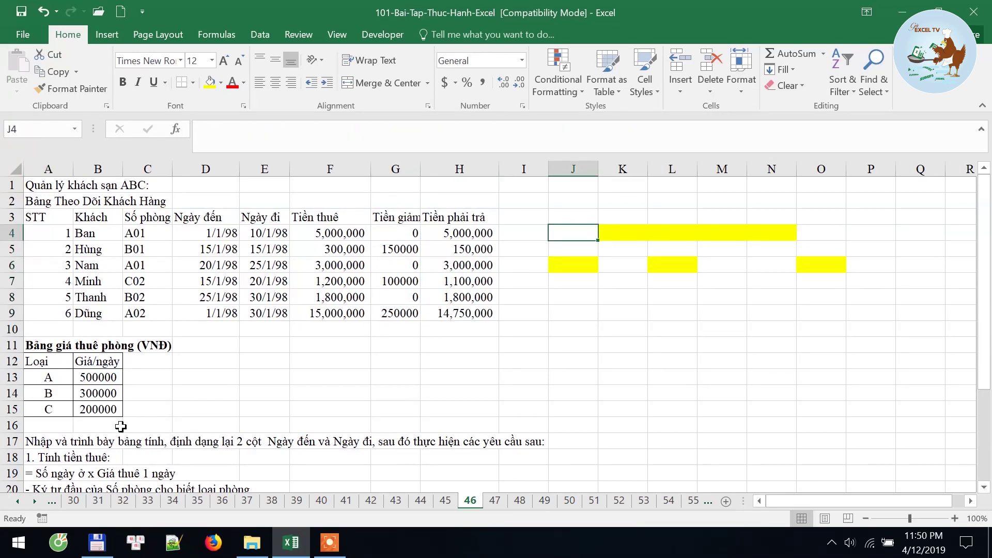
{"action": "scroll", "coordinate": [120, 427], "scroll_direction": "down", "scroll_amount": 1}
{"action": "scroll", "coordinate": [199, 432], "scroll_direction": "up", "scroll_amount": 1}
{"action": "type", "text": "="}
{"action": "type", "text": "countif"}
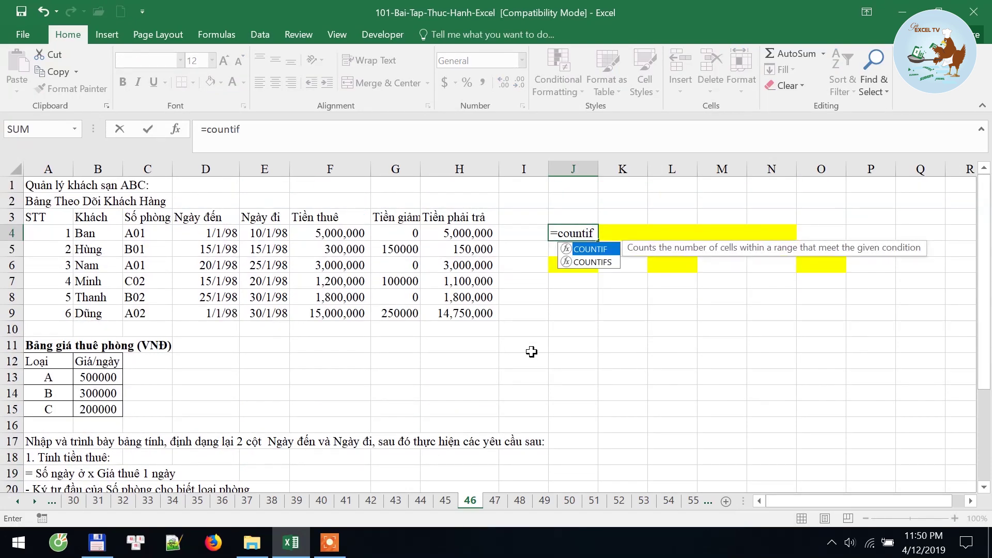
{"action": "type", "text": "s"}
{"action": "key", "text": "Tab"}
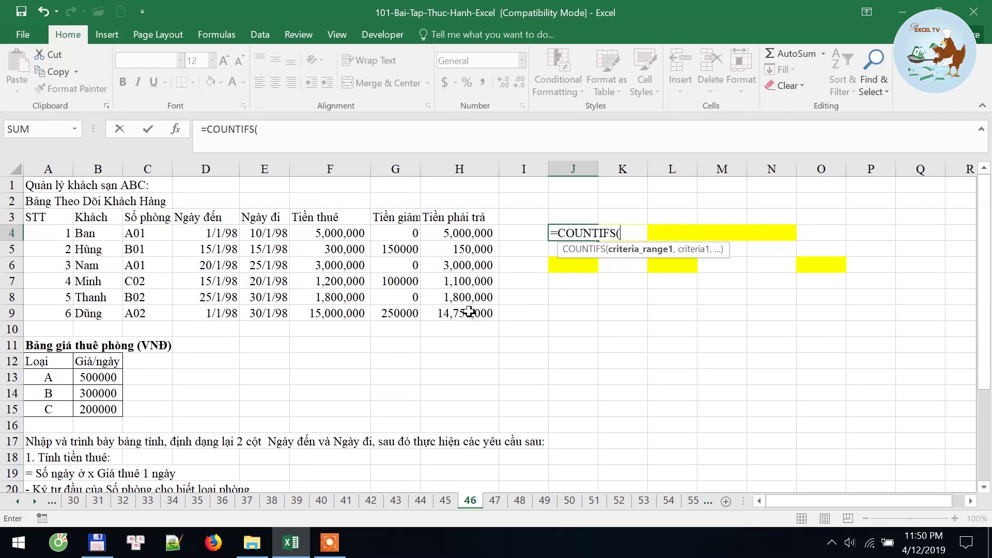
{"action": "left_click_drag", "start_coordinate": [395, 233], "coordinate": [405, 314]}
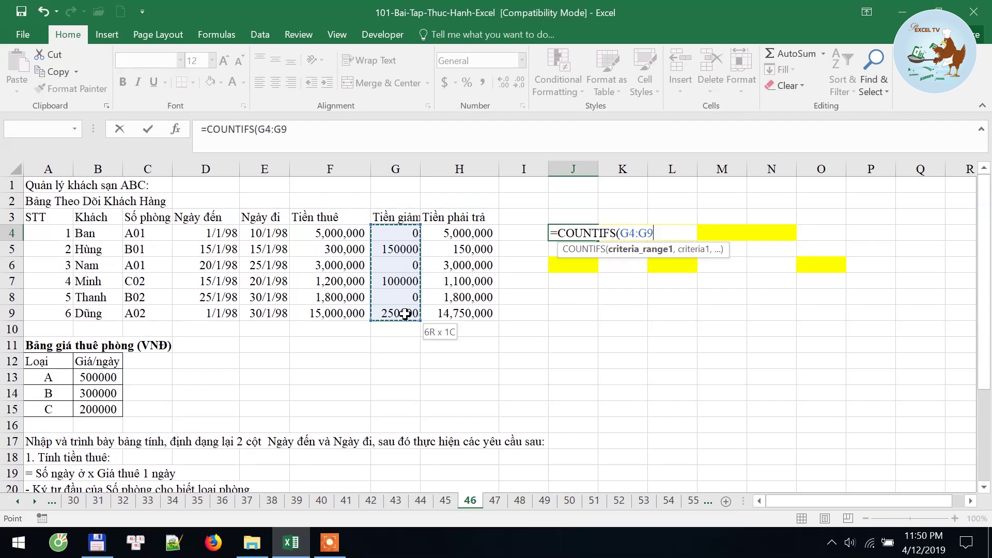
{"action": "left_click_drag", "start_coordinate": [405, 314], "coordinate": [404, 313]}
{"action": "type", "text": ",\">0"}
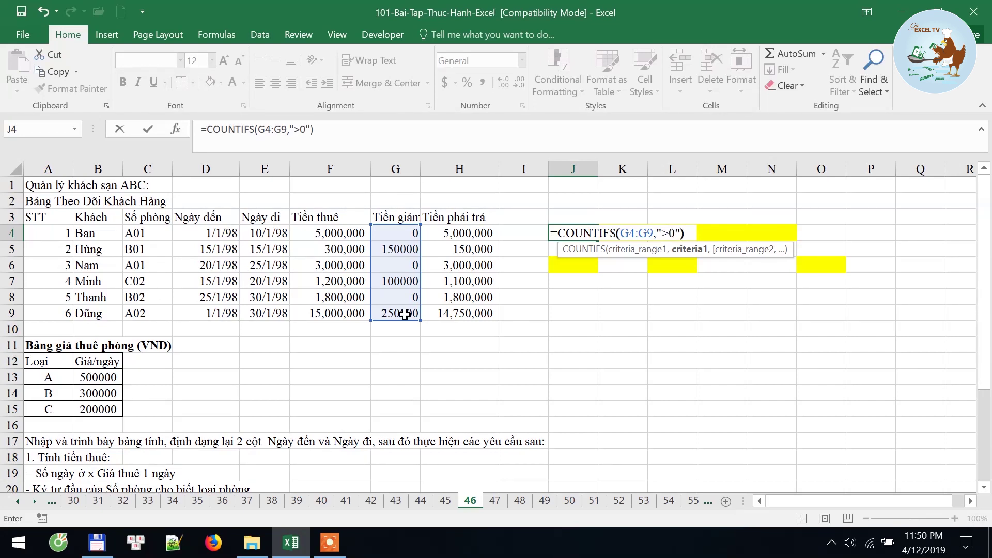
{"action": "key", "text": "Return"}
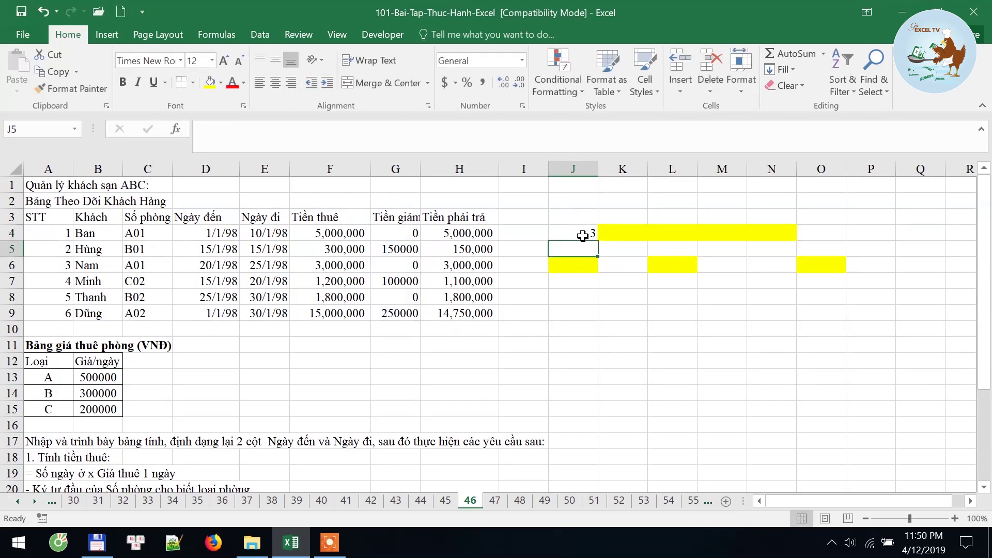
{"action": "left_click", "coordinate": [583, 235]}
{"action": "scroll", "coordinate": [366, 306], "scroll_direction": "down", "scroll_amount": 3}
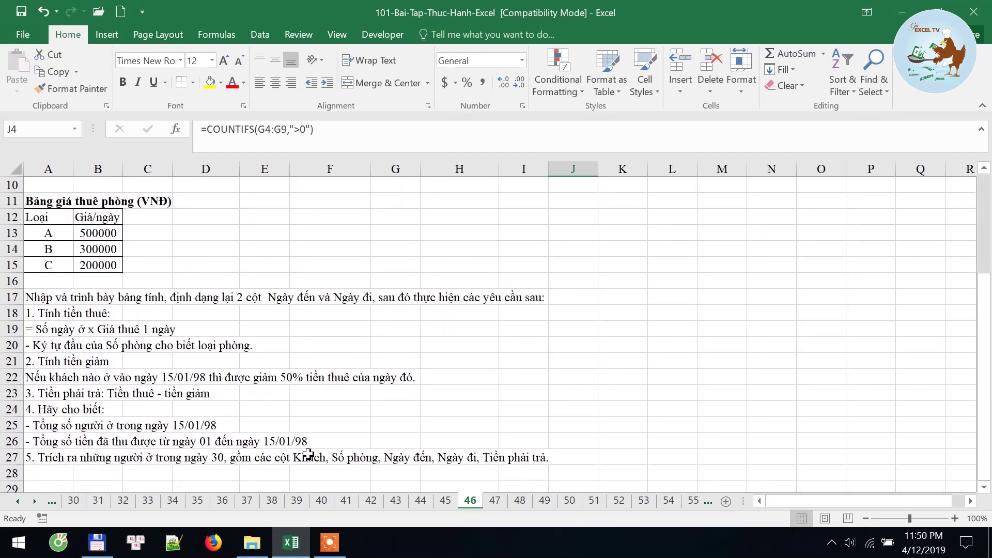
{"action": "scroll", "coordinate": [310, 444], "scroll_direction": "up", "scroll_amount": 2}
{"action": "scroll", "coordinate": [412, 235], "scroll_direction": "down", "scroll_amount": 1}
{"action": "scroll", "coordinate": [413, 235], "scroll_direction": "up", "scroll_amount": 2}
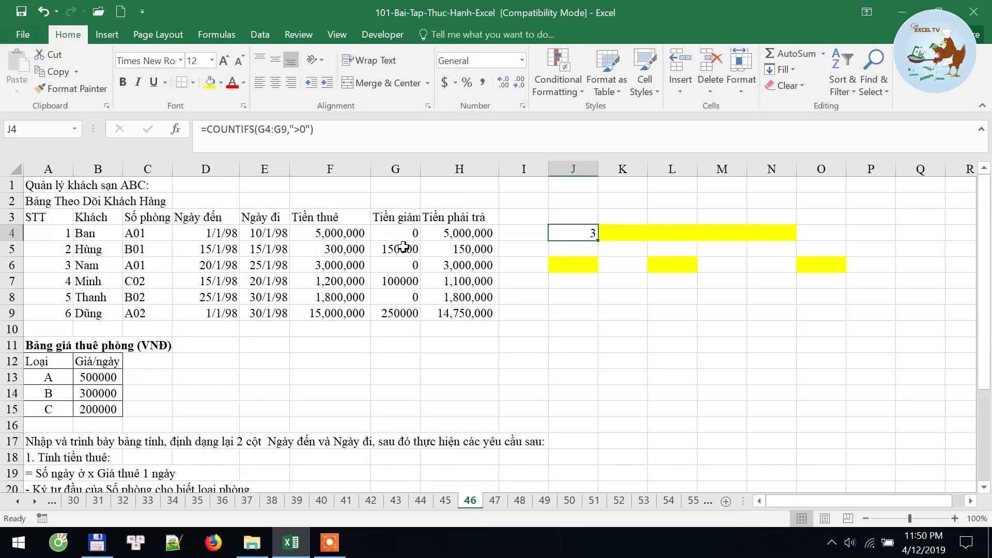
{"action": "left_click", "coordinate": [399, 253]}
{"action": "left_click", "coordinate": [400, 281]}
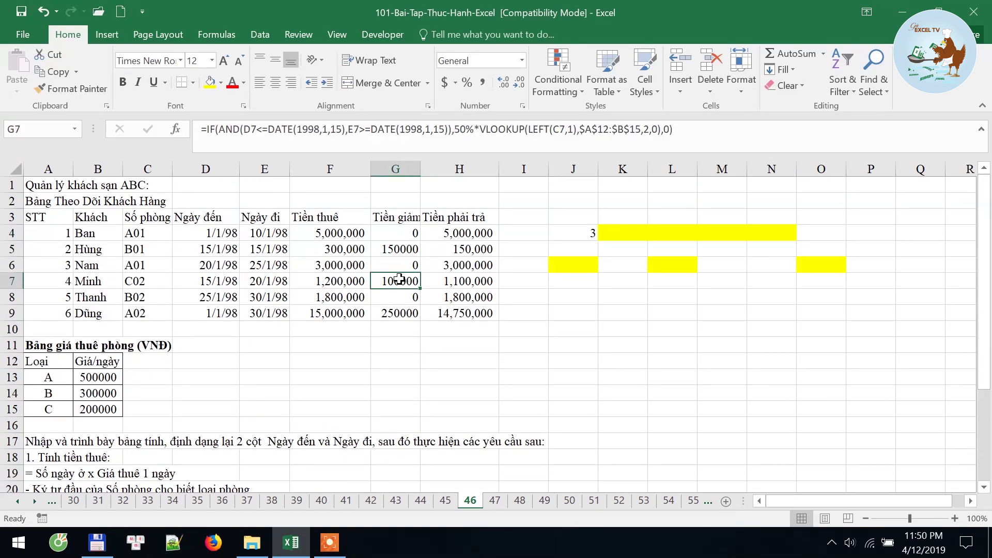
{"action": "left_click", "coordinate": [411, 317]}
{"action": "scroll", "coordinate": [425, 335], "scroll_direction": "down", "scroll_amount": 4}
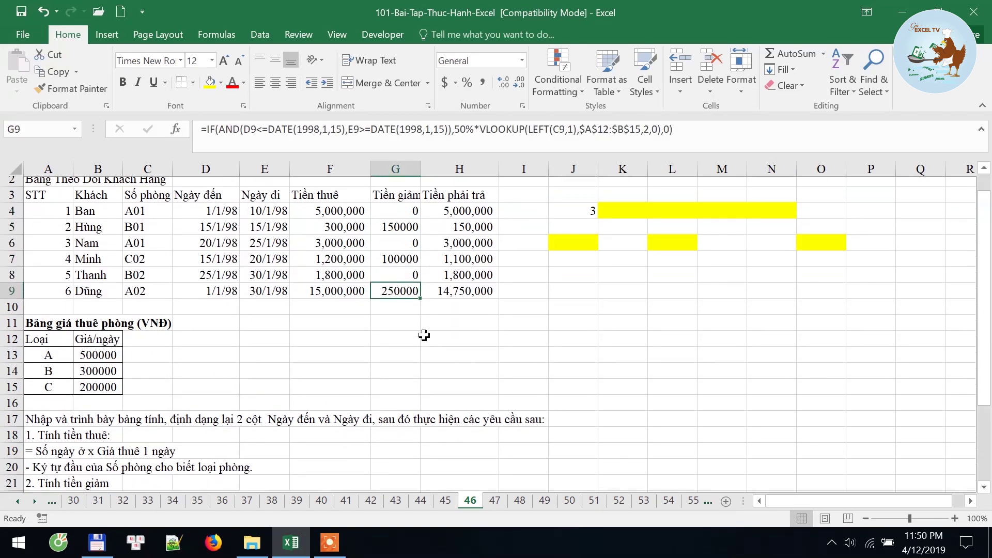
{"action": "left_click", "coordinate": [37, 396]}
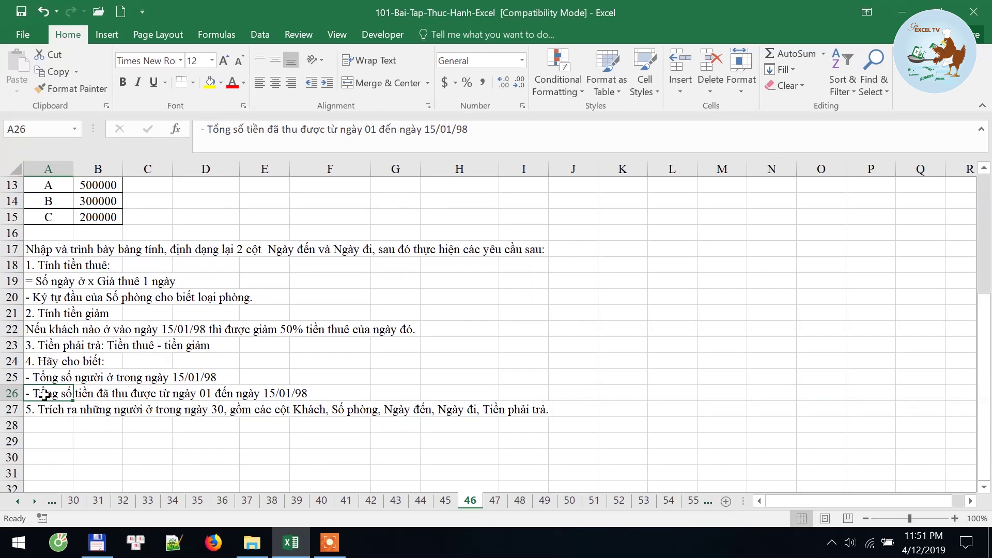
{"action": "scroll", "coordinate": [489, 305], "scroll_direction": "up", "scroll_amount": 4}
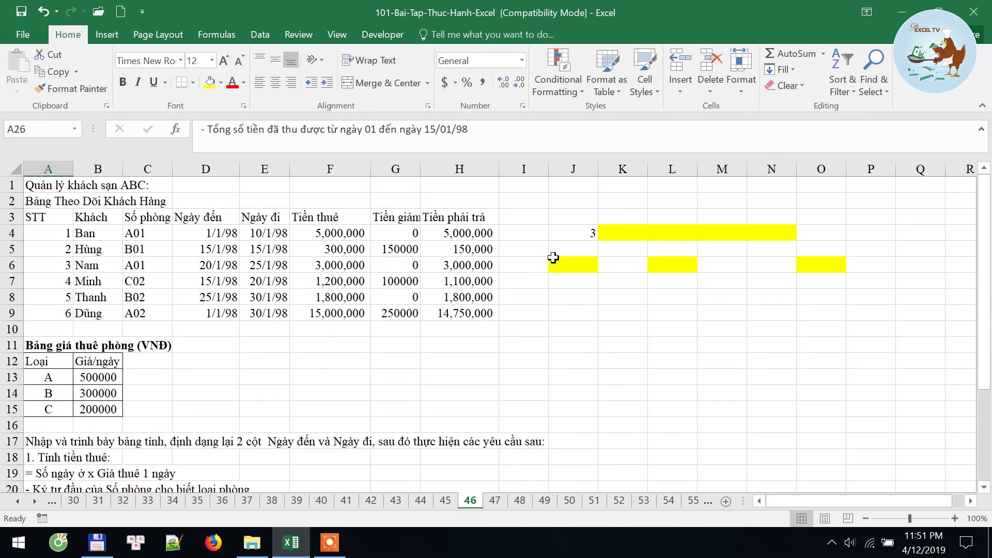
Step: Clear the count formula from J4 and enter the start date 1/1/1998 in K4
{"action": "left_click", "coordinate": [594, 234]}
{"action": "key", "text": "Delete"}
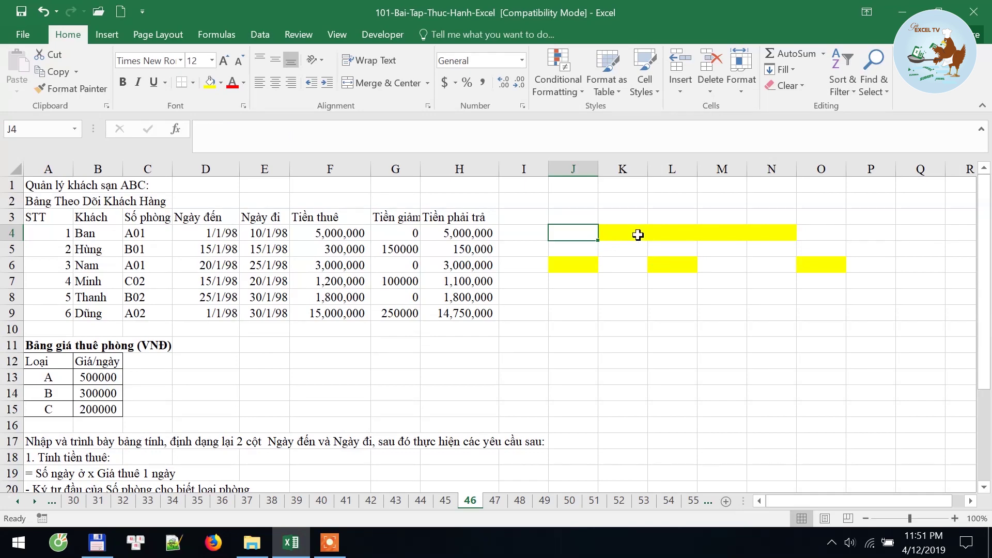
{"action": "left_click", "coordinate": [628, 234]}
{"action": "scroll", "coordinate": [610, 284], "scroll_direction": "down", "scroll_amount": 1}
{"action": "scroll", "coordinate": [609, 285], "scroll_direction": "down", "scroll_amount": 2}
{"action": "scroll", "coordinate": [609, 286], "scroll_direction": "up", "scroll_amount": 2}
{"action": "scroll", "coordinate": [604, 286], "scroll_direction": "up", "scroll_amount": 1}
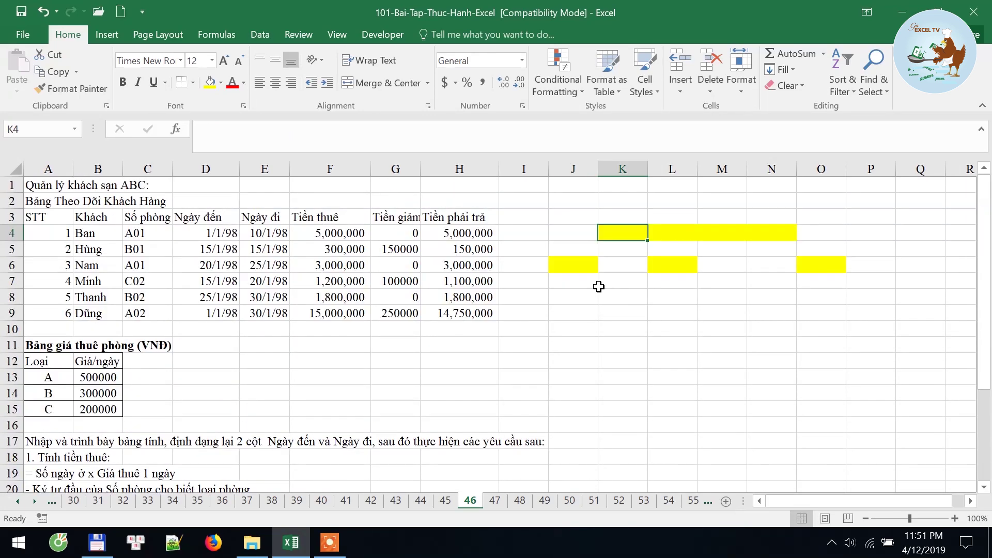
{"action": "type", "text": "1/1/"}
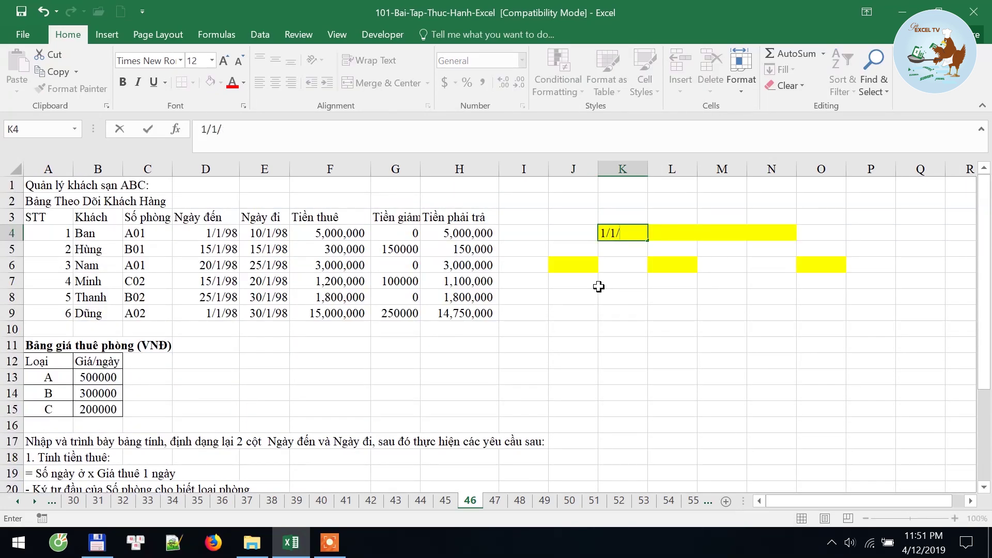
{"action": "key", "text": "Return"}
Step: Enter the end date 15/1/98 in N4
{"action": "scroll", "coordinate": [600, 286], "scroll_direction": "down", "scroll_amount": 1}
{"action": "scroll", "coordinate": [760, 272], "scroll_direction": "up", "scroll_amount": 1}
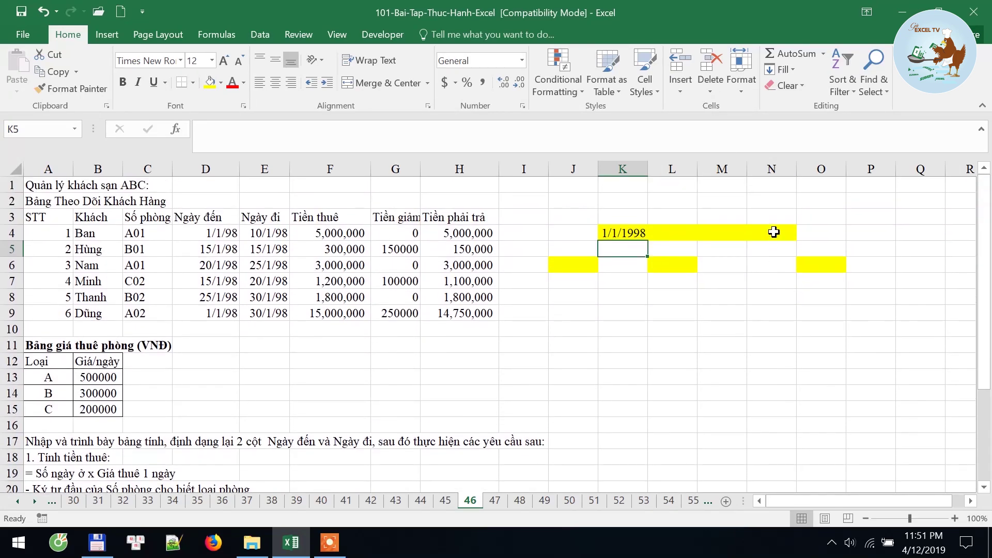
{"action": "left_click", "coordinate": [774, 232]}
{"action": "type", "text": "15/"}
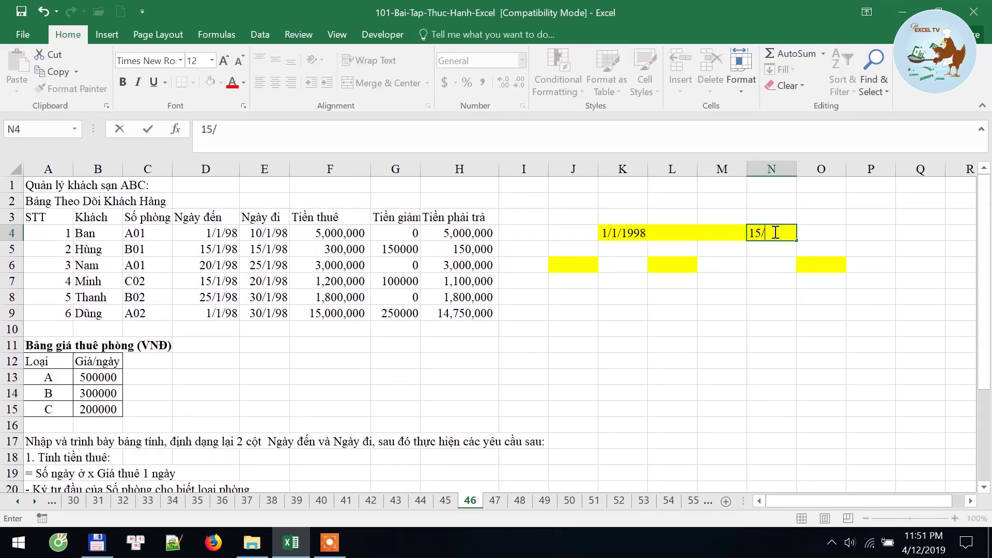
{"action": "type", "text": "998"}
{"action": "key", "text": "Return"}
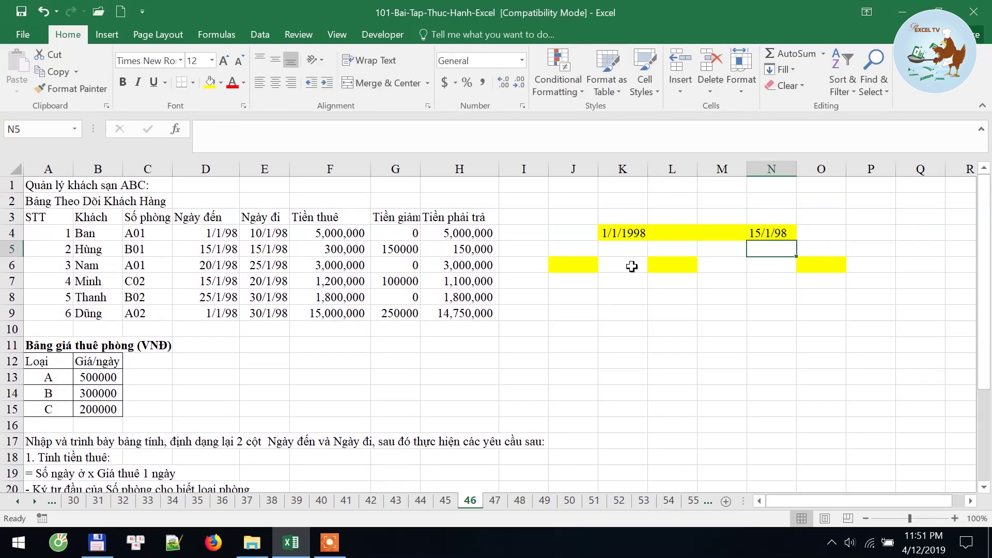
Step: Clear row 6's leftover yellow shading and fill J6:O6 orange as the first stay bar
{"action": "left_click_drag", "start_coordinate": [574, 265], "coordinate": [871, 266]}
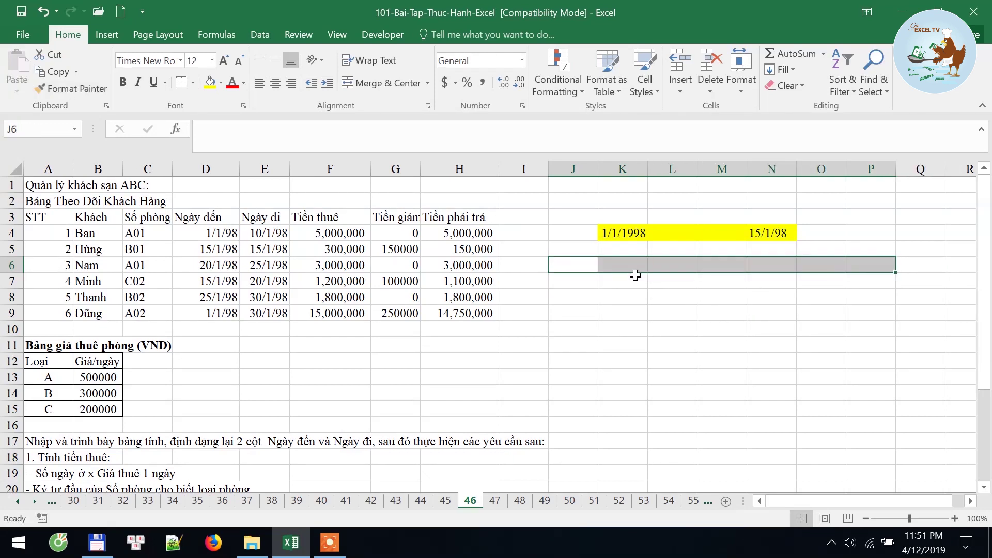
{"action": "left_click", "coordinate": [636, 267]}
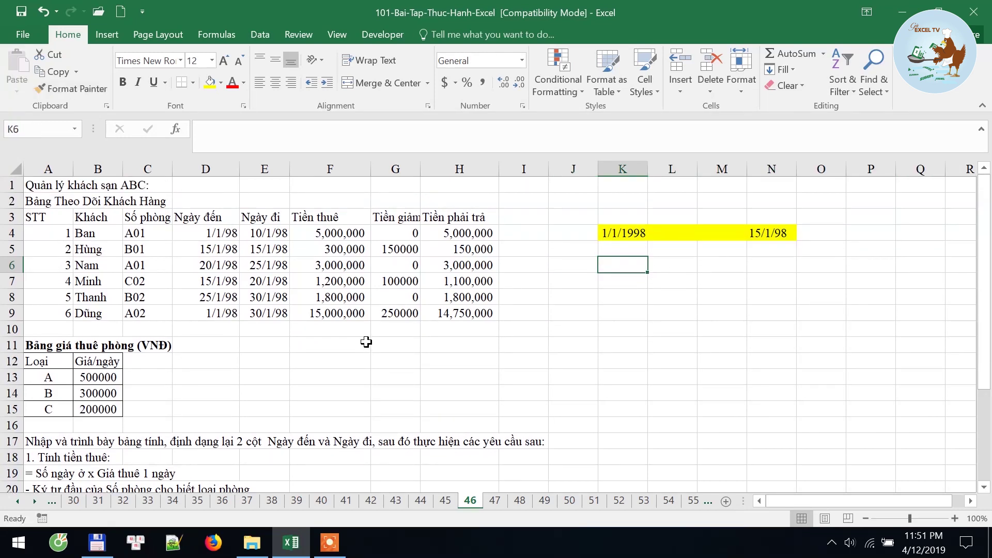
{"action": "left_click_drag", "start_coordinate": [573, 268], "coordinate": [841, 263]}
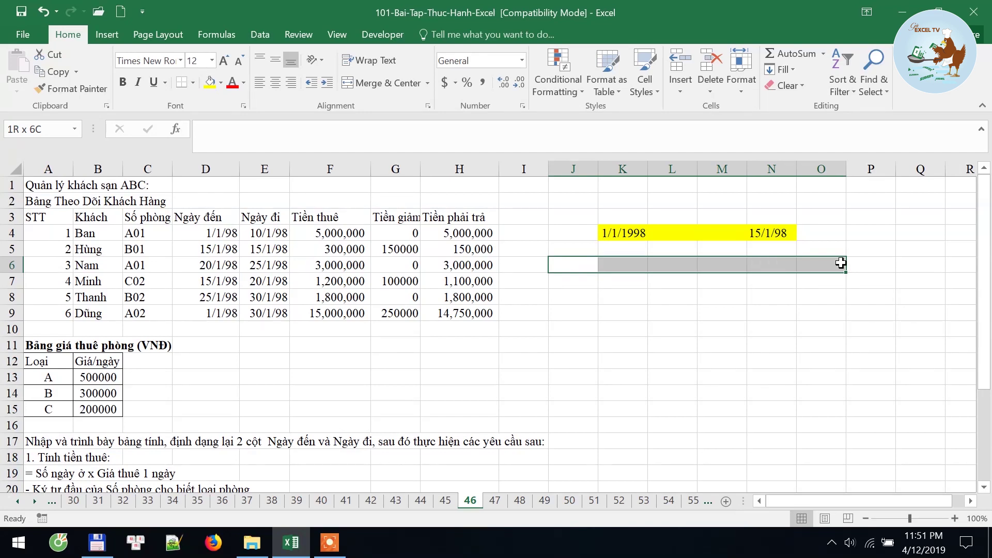
{"action": "left_click", "coordinate": [221, 83]}
{"action": "left_click", "coordinate": [233, 196]}
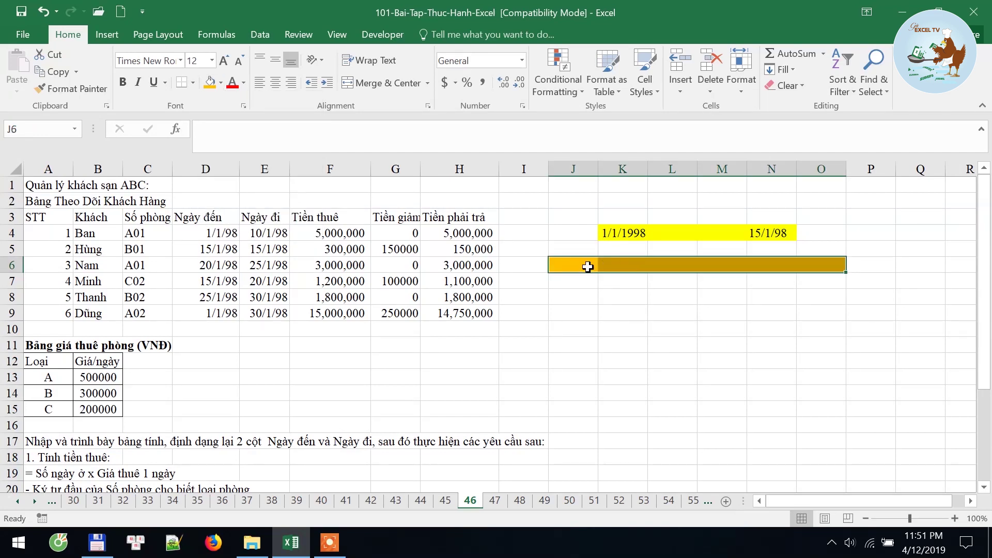
{"action": "left_click_drag", "start_coordinate": [620, 233], "coordinate": [775, 234]}
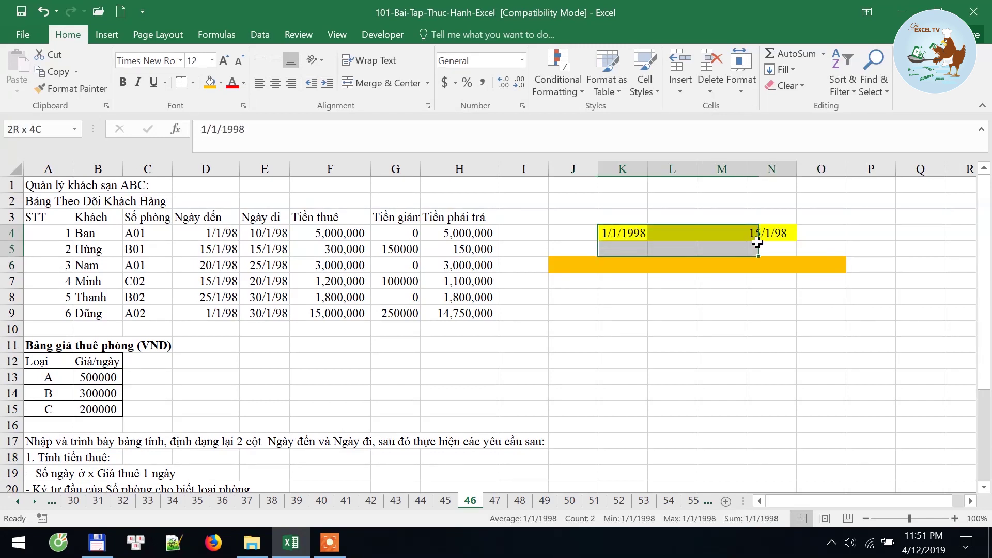
{"action": "left_click", "coordinate": [618, 233]}
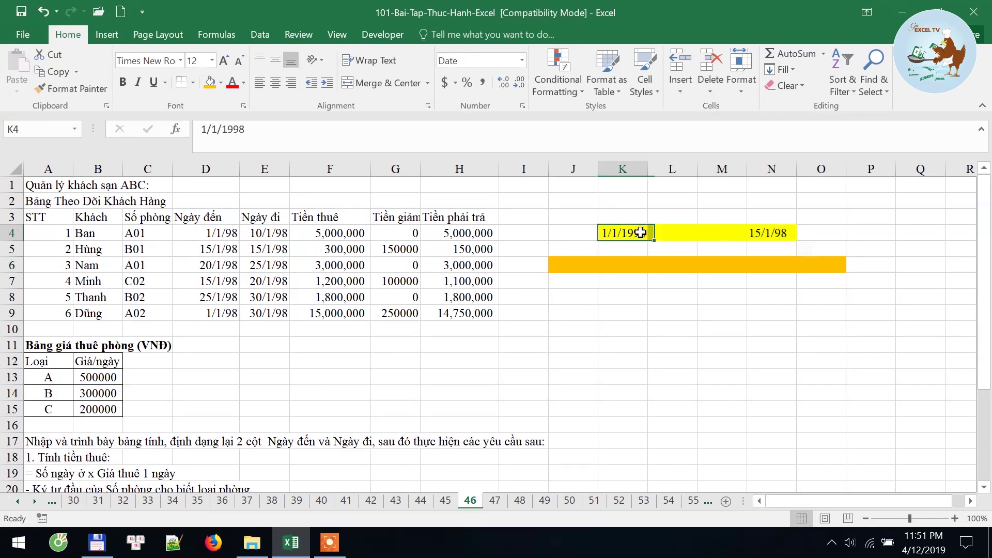
{"action": "left_click", "coordinate": [786, 235]}
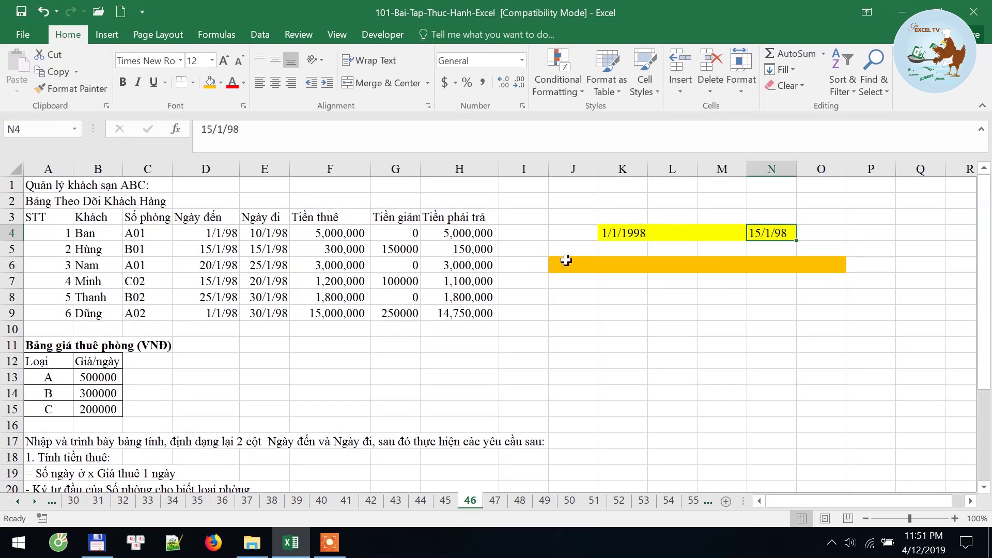
{"action": "left_click", "coordinate": [565, 263]}
{"action": "left_click", "coordinate": [822, 264]}
{"action": "left_click", "coordinate": [586, 262]}
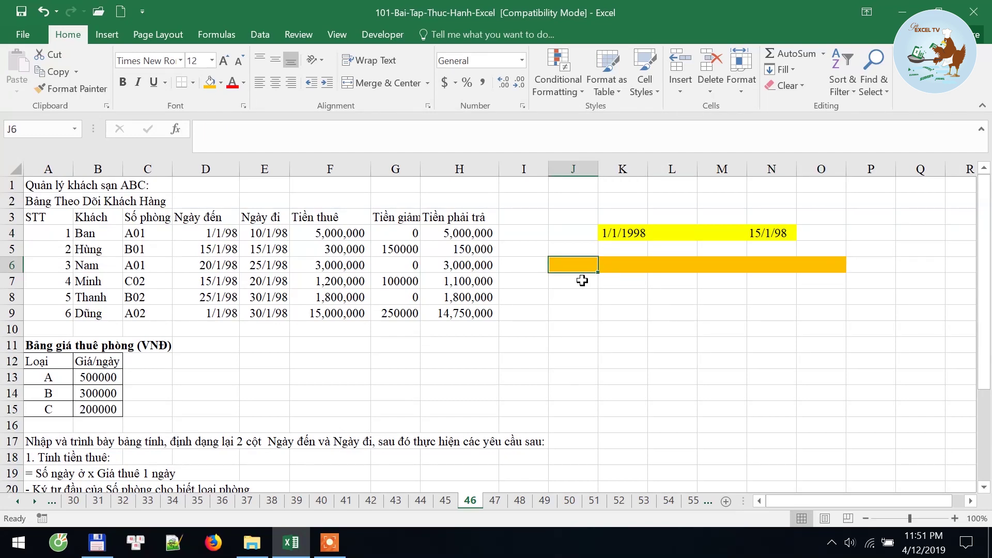
Step: Fill J8:M8 and L9:O9 orange as the row 8 and row 9 bars
{"action": "left_click_drag", "start_coordinate": [574, 296], "coordinate": [722, 298]}
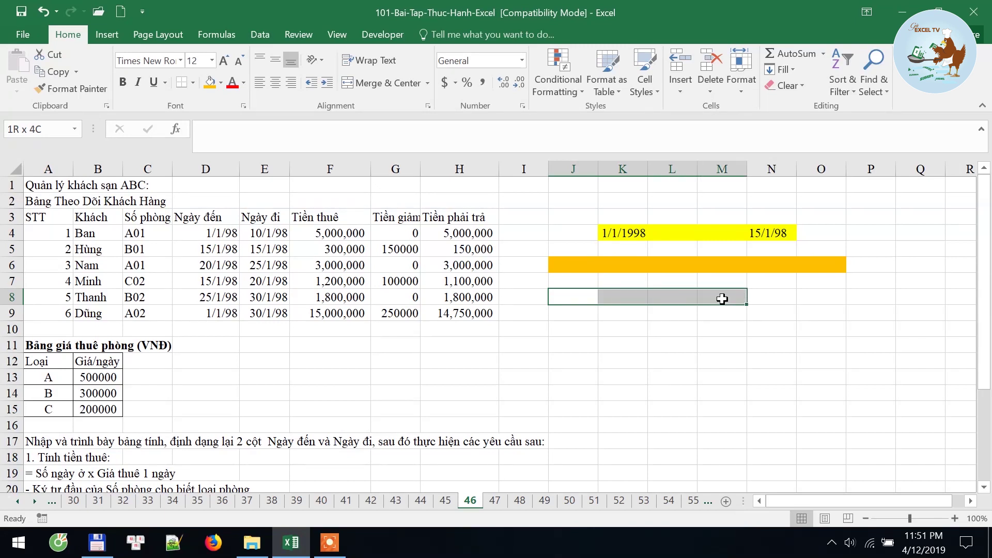
{"action": "left_click", "coordinate": [210, 82]}
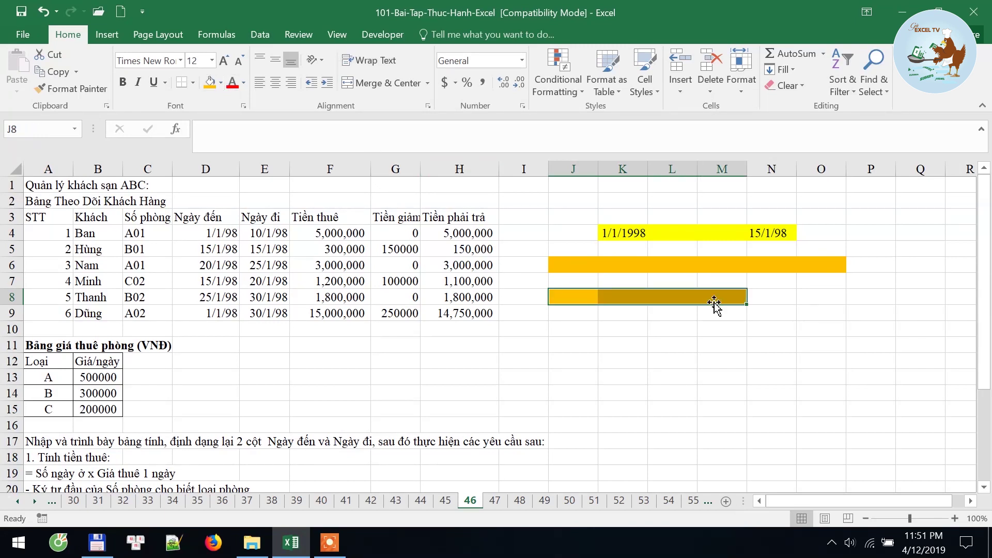
{"action": "left_click_drag", "start_coordinate": [625, 299], "coordinate": [716, 298]}
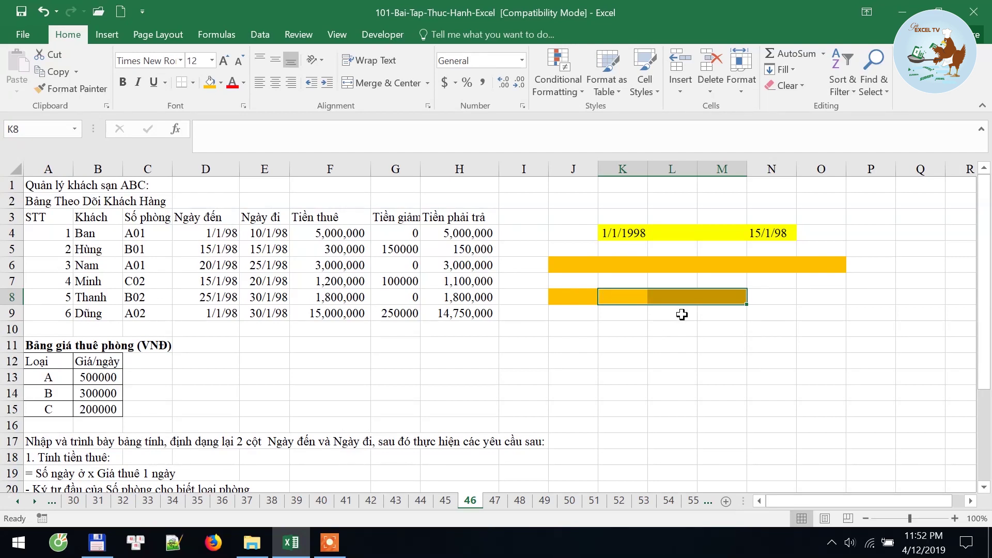
{"action": "left_click_drag", "start_coordinate": [682, 315], "coordinate": [842, 313]}
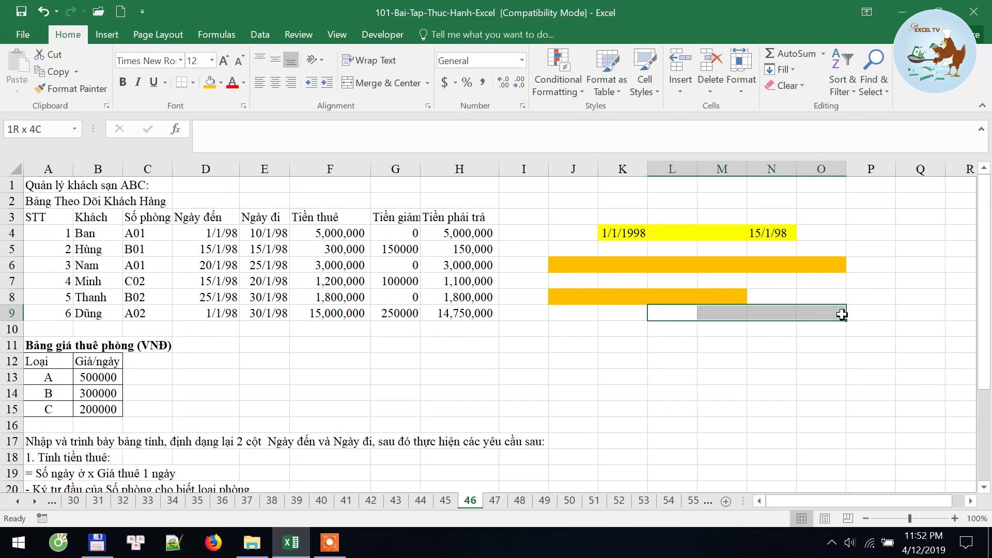
{"action": "left_click", "coordinate": [210, 82]}
{"action": "left_click_drag", "start_coordinate": [675, 313], "coordinate": [783, 314]}
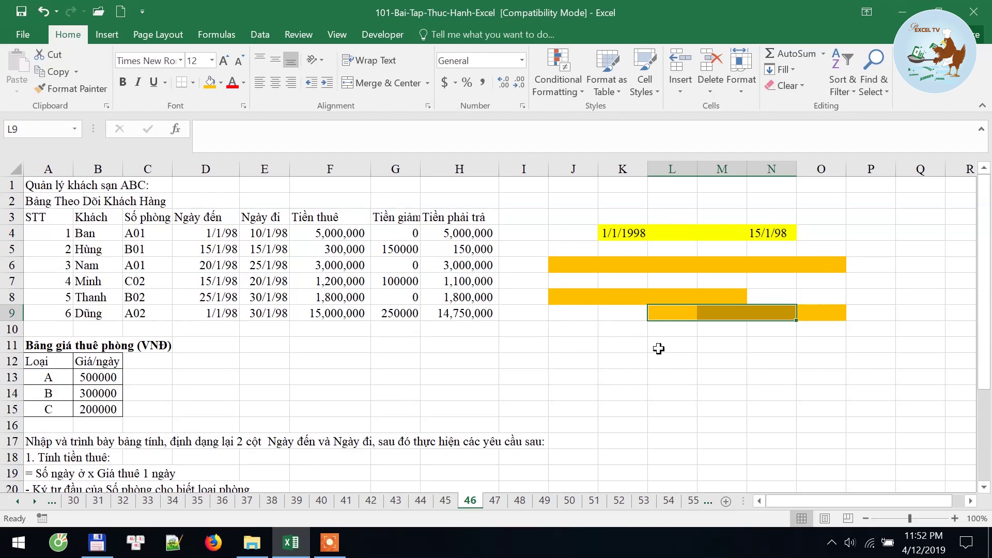
Step: Fill L11:M11, H12:I12 and P12:Q12 orange for the row 11 and row 12 bars
{"action": "left_click_drag", "start_coordinate": [653, 342], "coordinate": [727, 347]}
{"action": "left_click", "coordinate": [209, 82]}
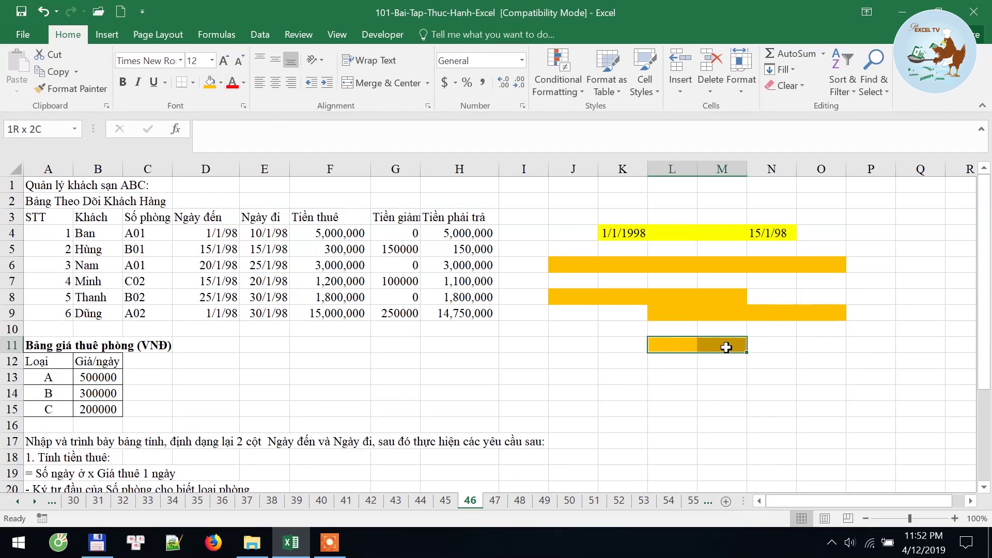
{"action": "left_click", "coordinate": [622, 345]}
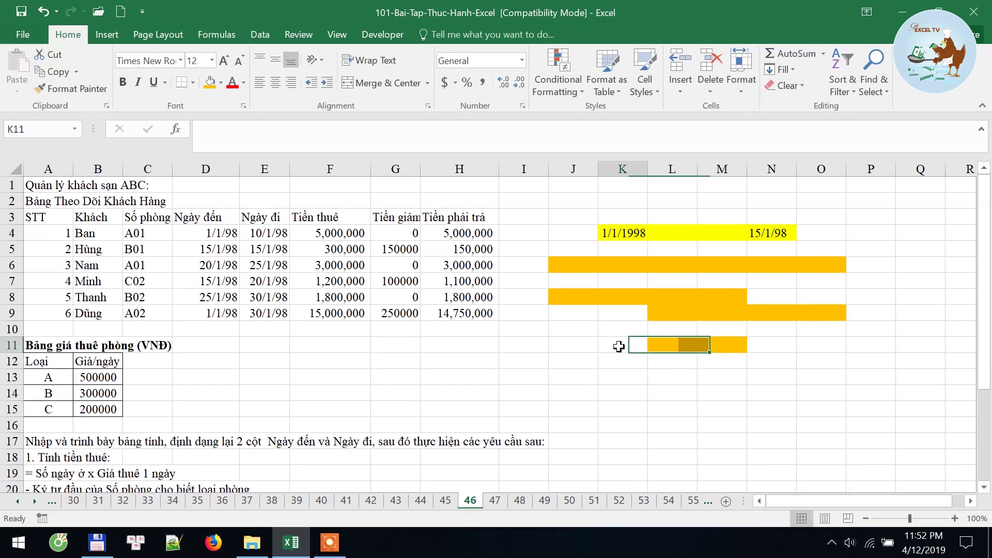
{"action": "left_click", "coordinate": [773, 345]}
{"action": "left_click", "coordinate": [687, 347]}
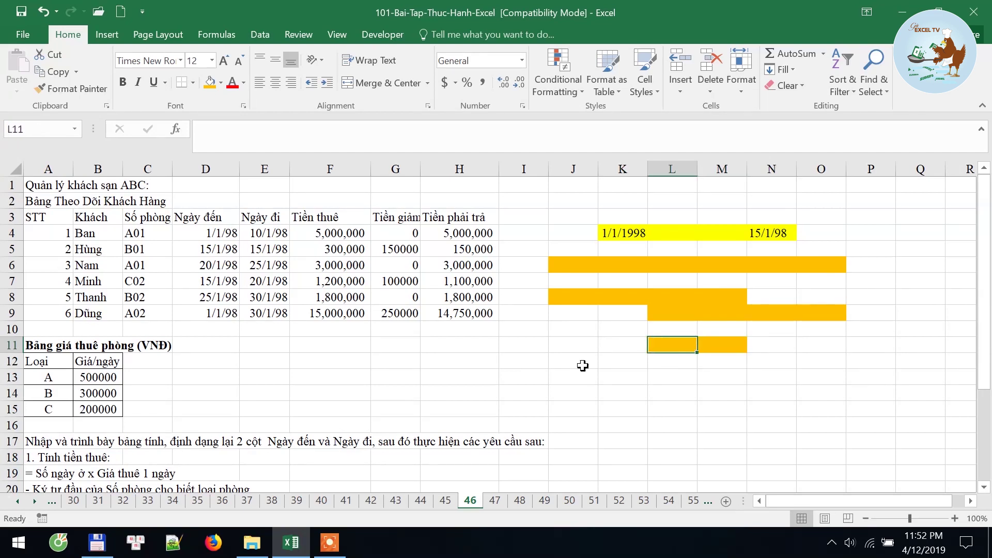
{"action": "left_click_drag", "start_coordinate": [486, 364], "coordinate": [527, 362]}
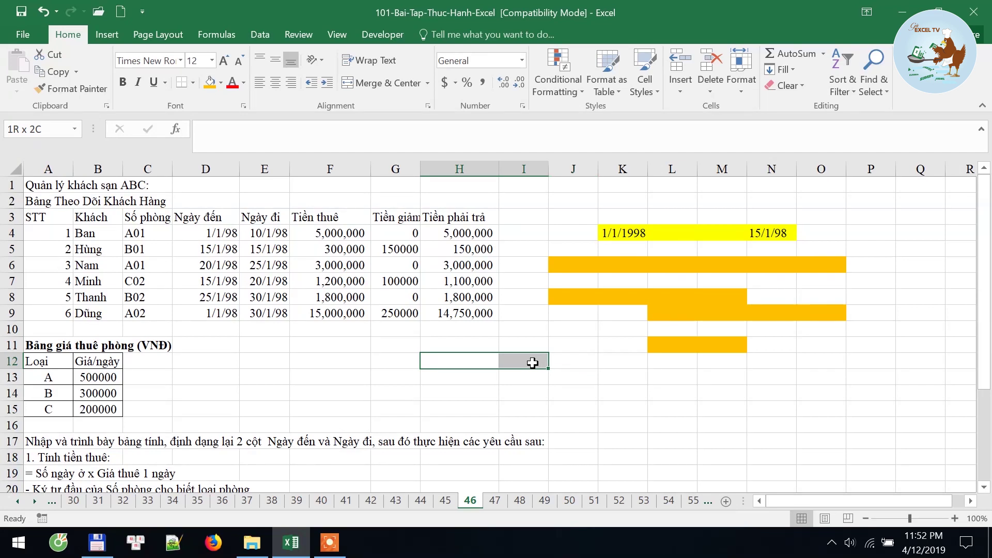
{"action": "left_click", "coordinate": [209, 83]}
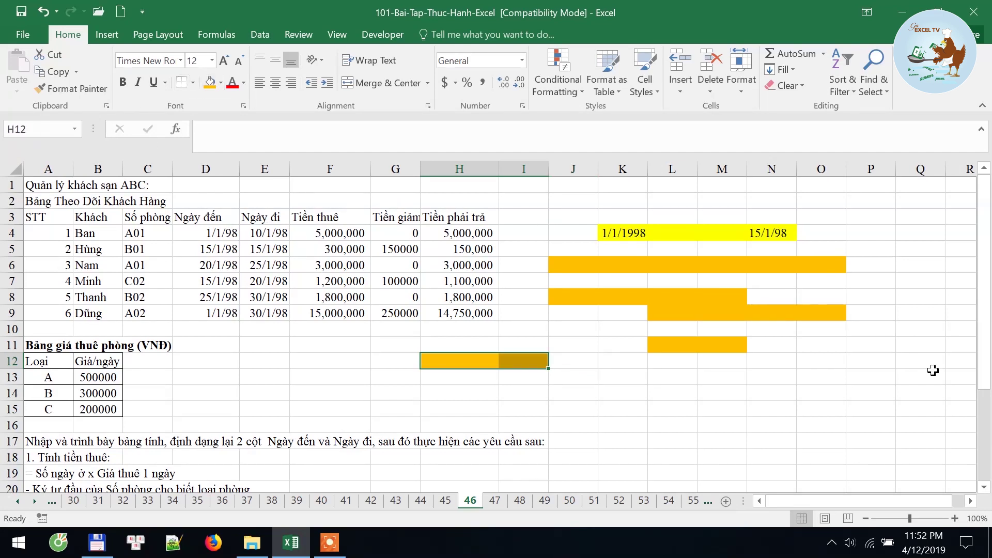
{"action": "left_click_drag", "start_coordinate": [868, 369], "coordinate": [909, 364]}
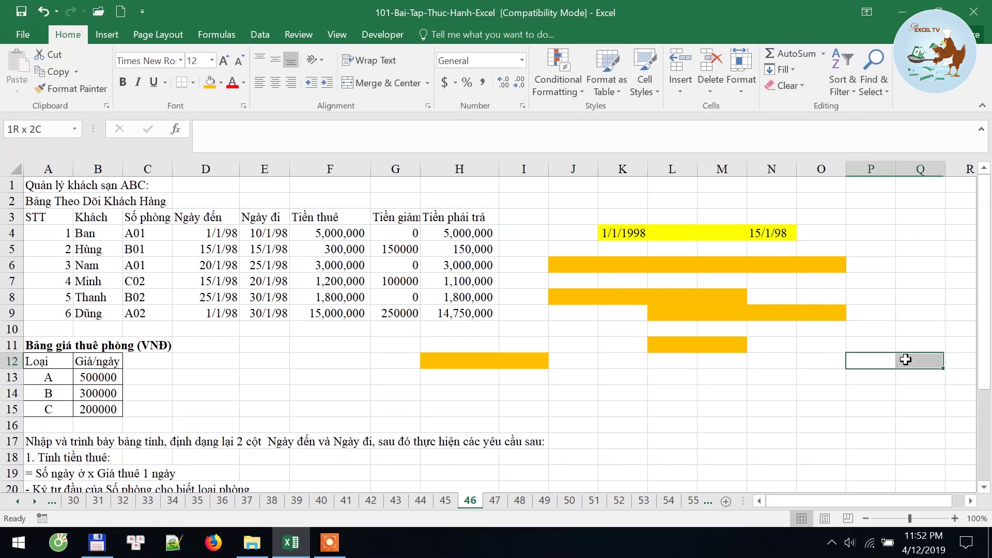
{"action": "left_click", "coordinate": [210, 83]}
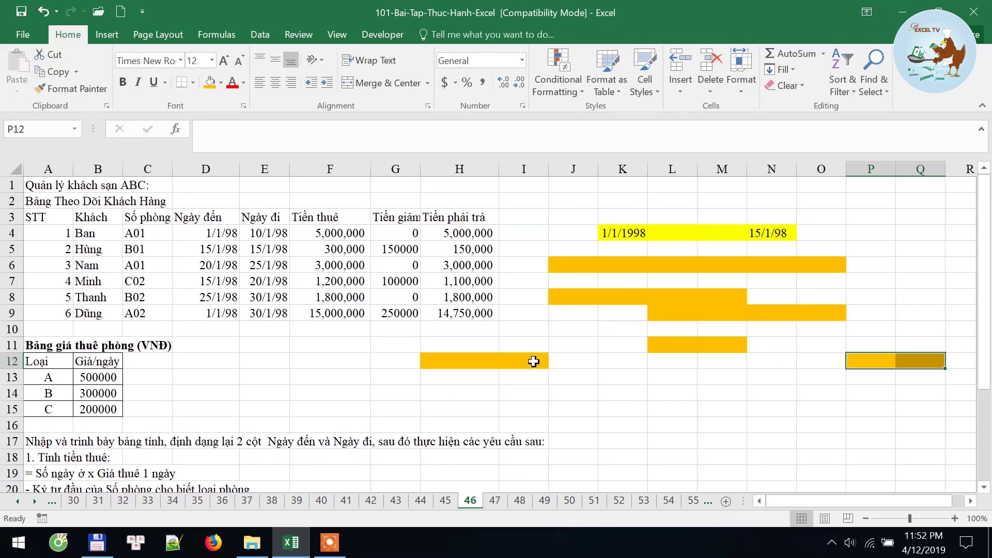
{"action": "left_click", "coordinate": [533, 361]}
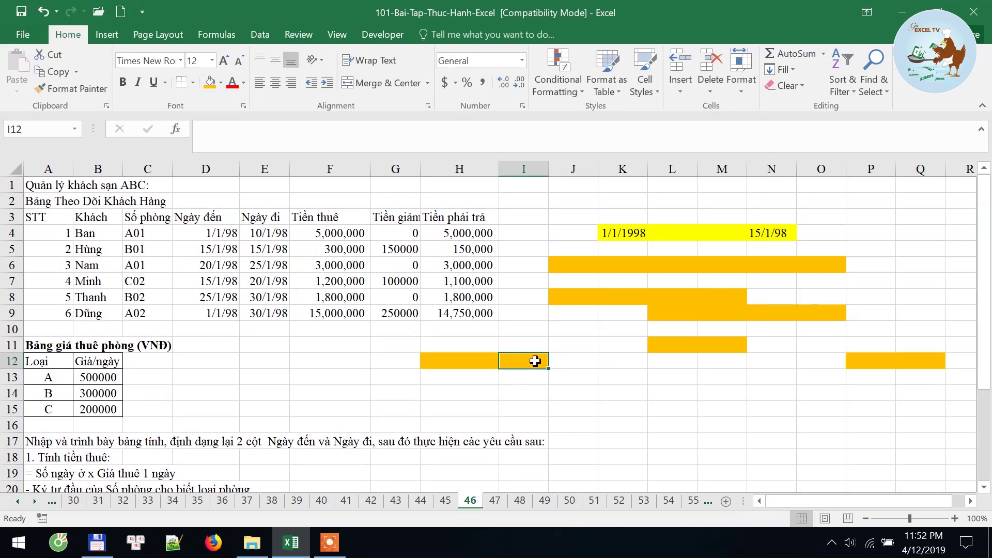
{"action": "left_click", "coordinate": [433, 363]}
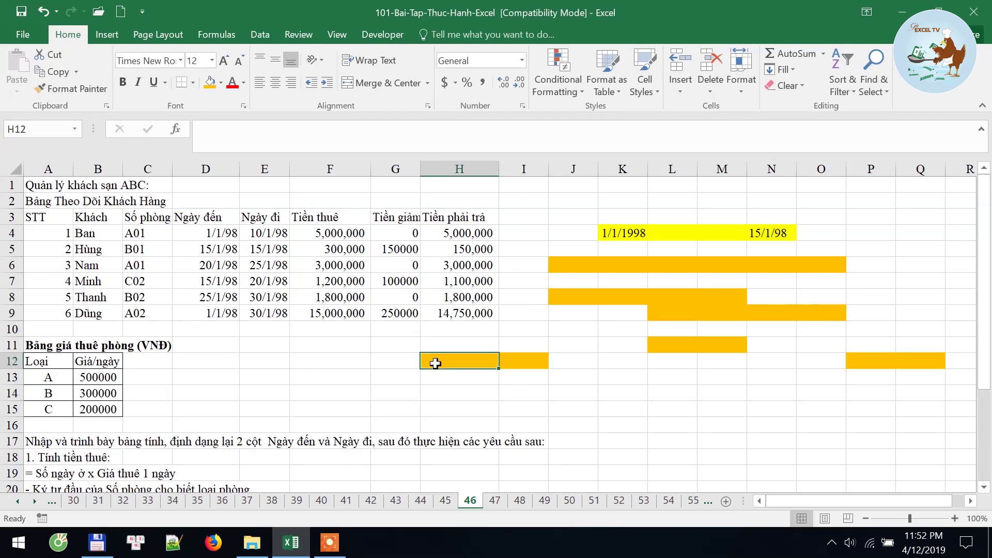
{"action": "left_click", "coordinate": [533, 364]}
{"action": "left_click", "coordinate": [623, 234]}
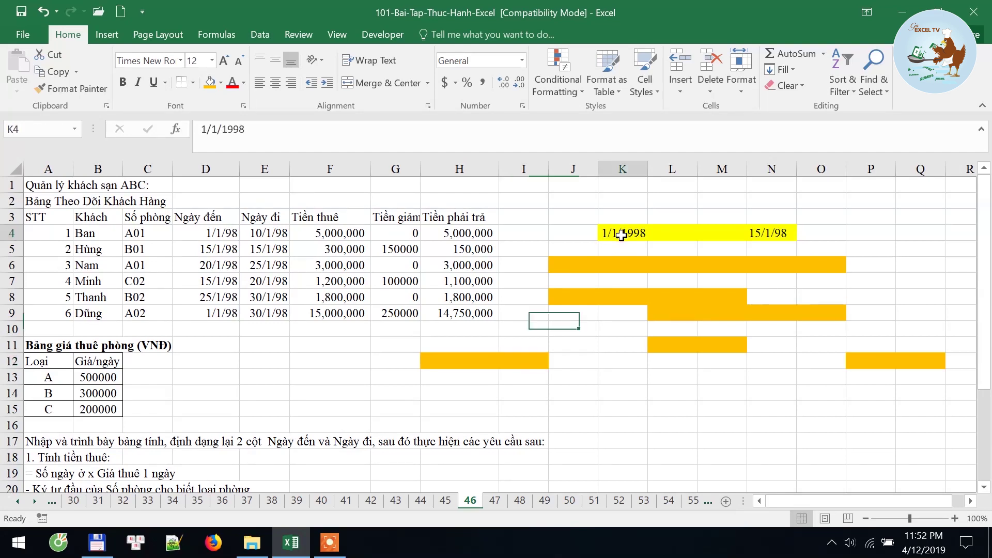
{"action": "left_click", "coordinate": [547, 358]}
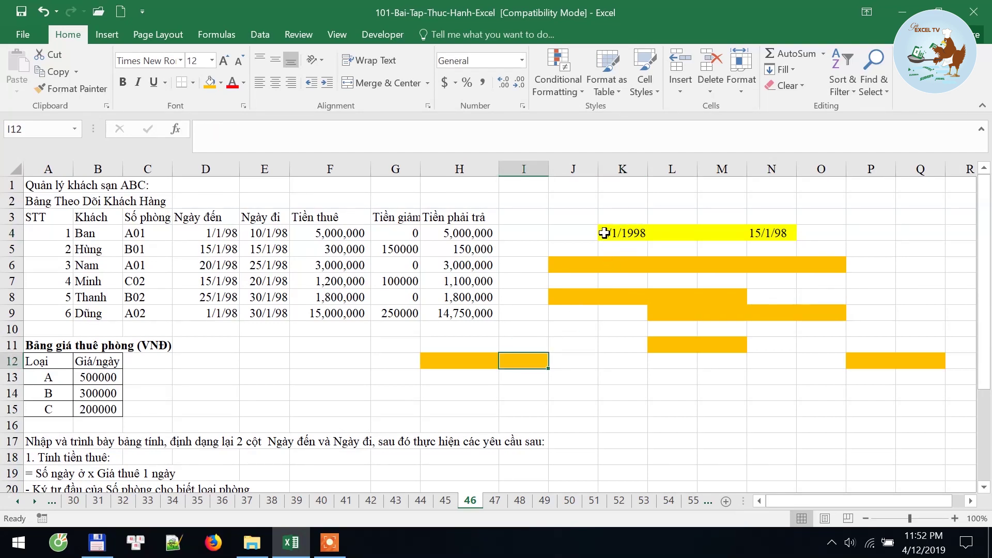
{"action": "left_click", "coordinate": [870, 360]}
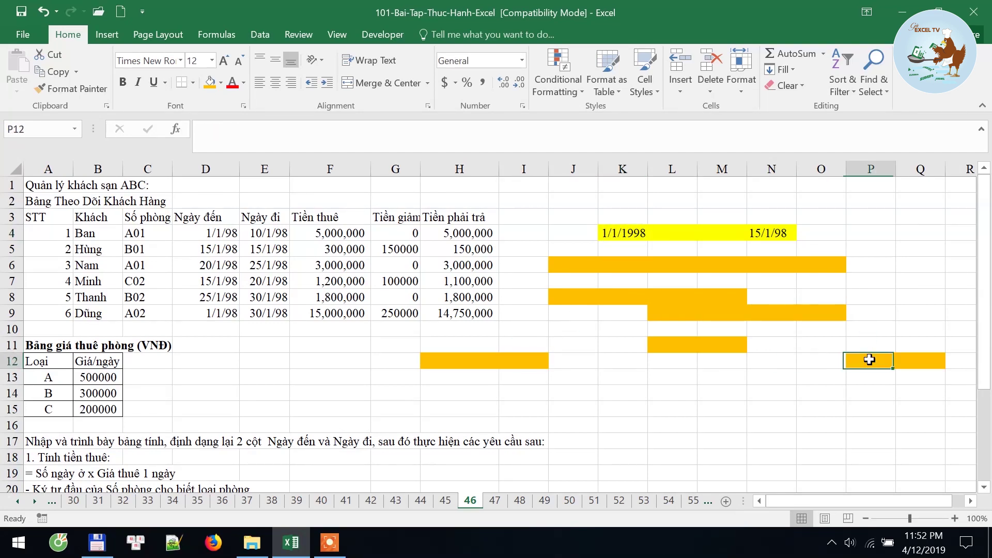
{"action": "left_click", "coordinate": [769, 233]}
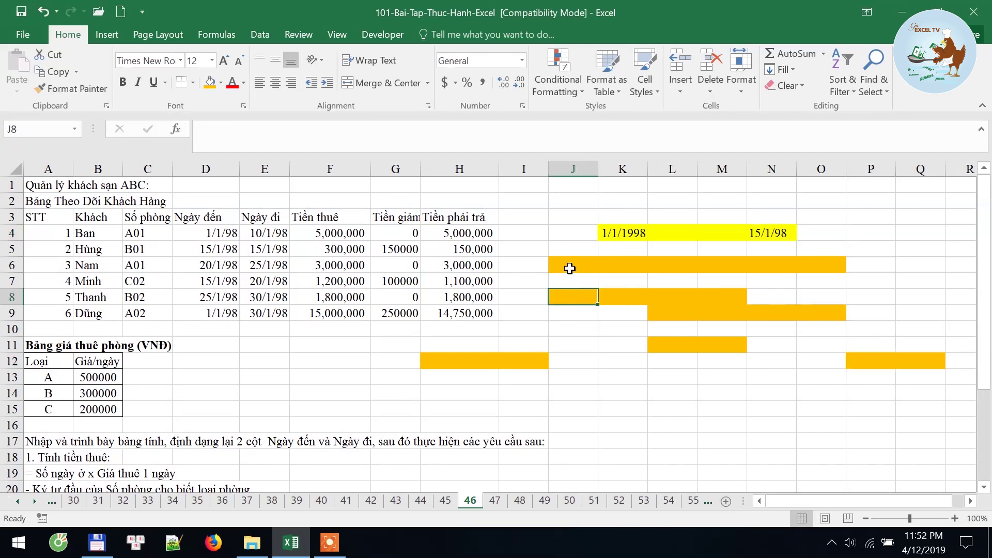
{"action": "left_click_drag", "start_coordinate": [571, 266], "coordinate": [821, 347]}
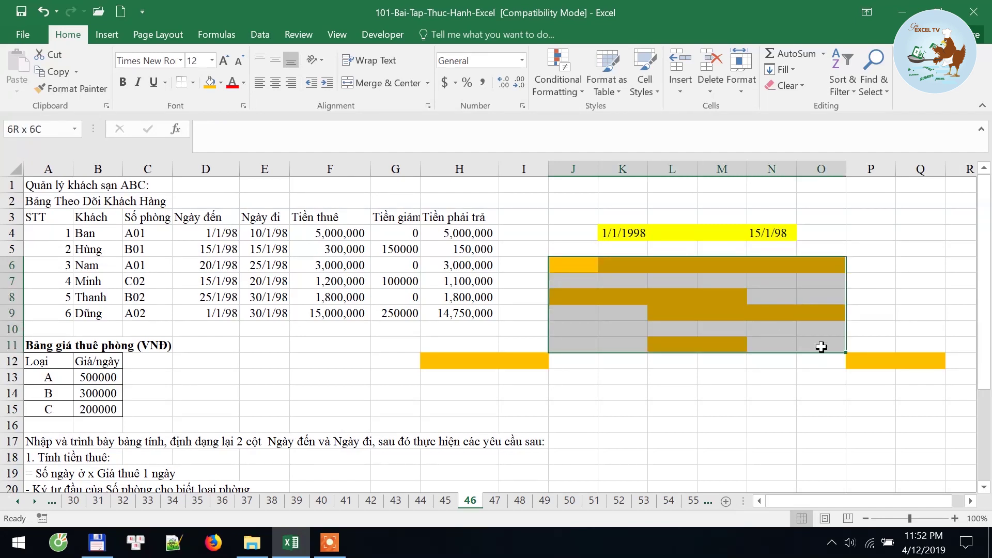
{"action": "left_click", "coordinate": [742, 268]}
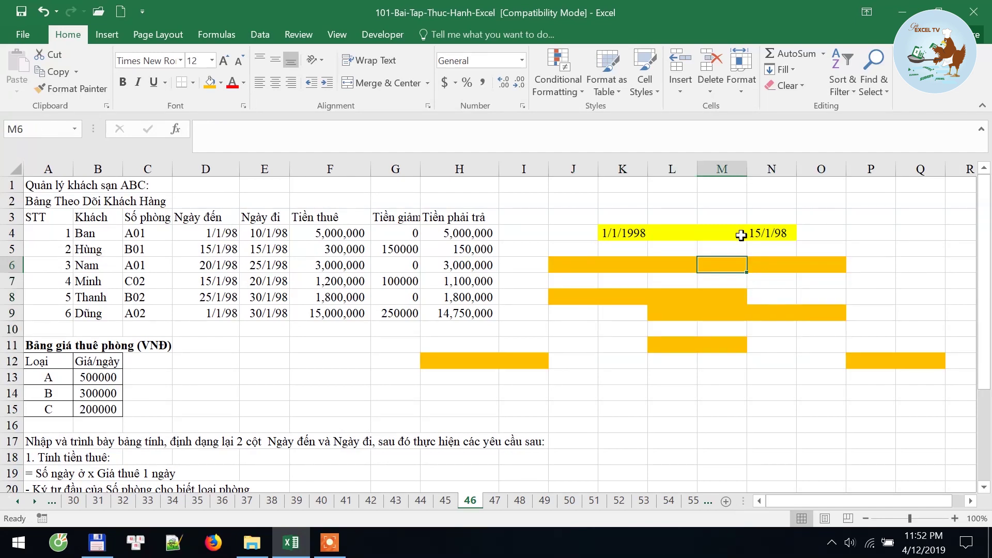
{"action": "left_click", "coordinate": [768, 234]}
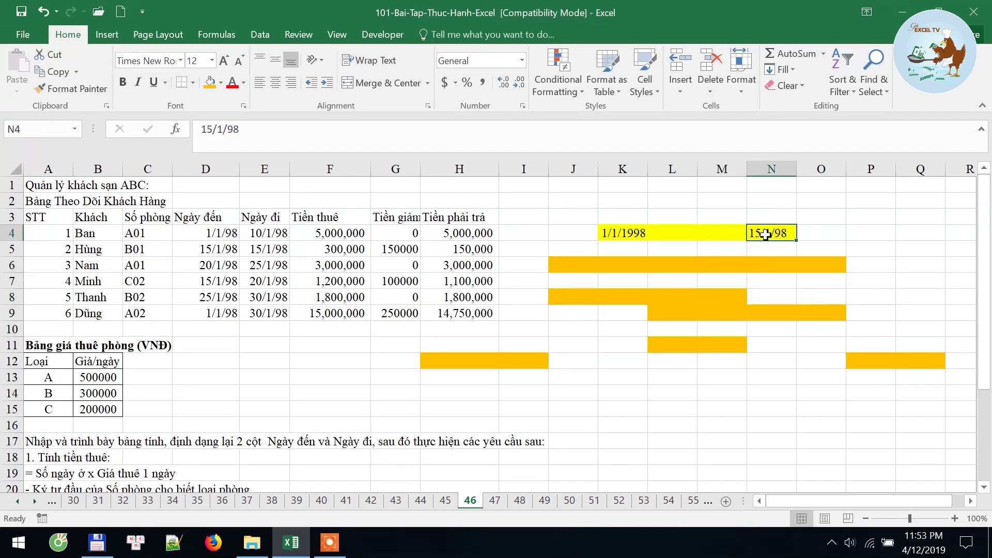
{"action": "left_click", "coordinate": [737, 298]}
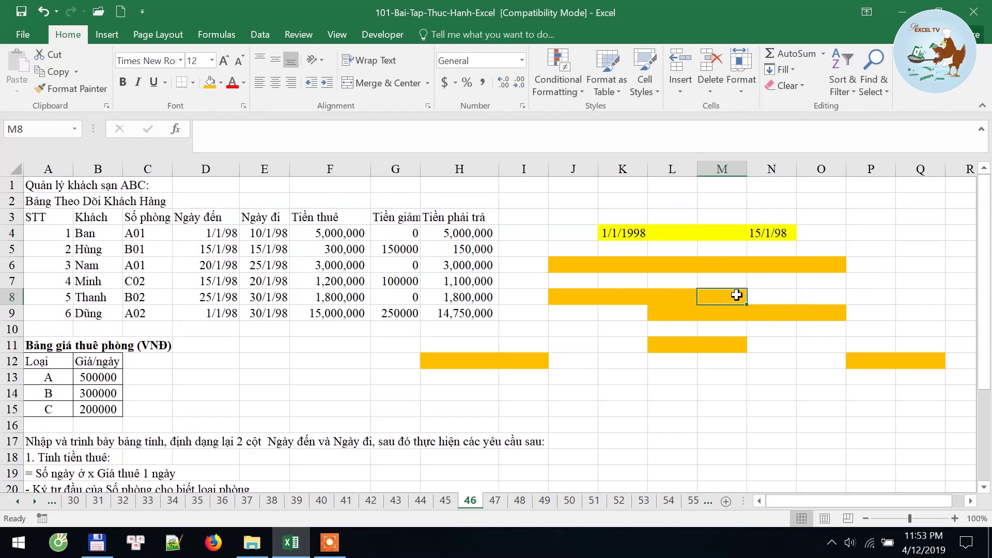
{"action": "left_click", "coordinate": [626, 236]}
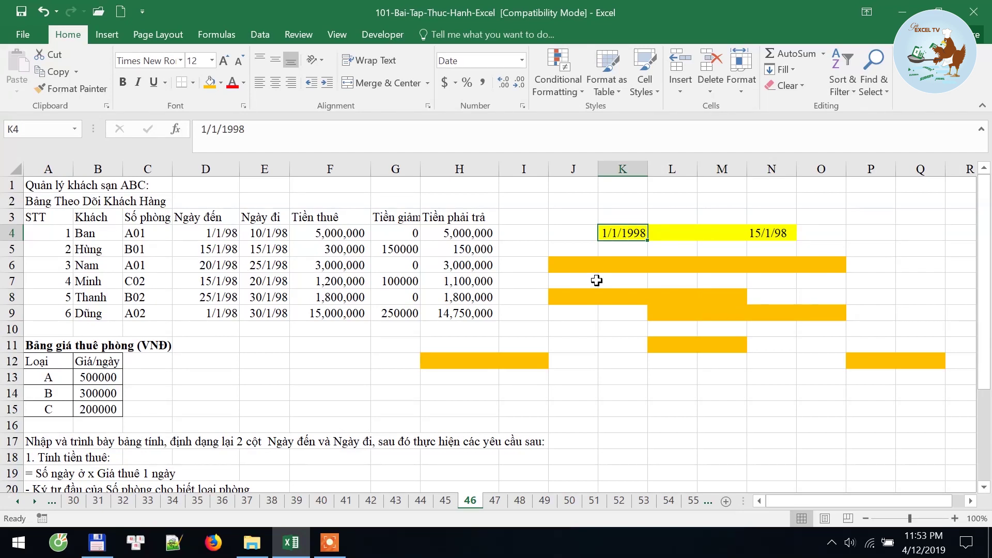
{"action": "left_click", "coordinate": [582, 262]}
{"action": "left_click", "coordinate": [620, 235]}
{"action": "left_click", "coordinate": [570, 263]}
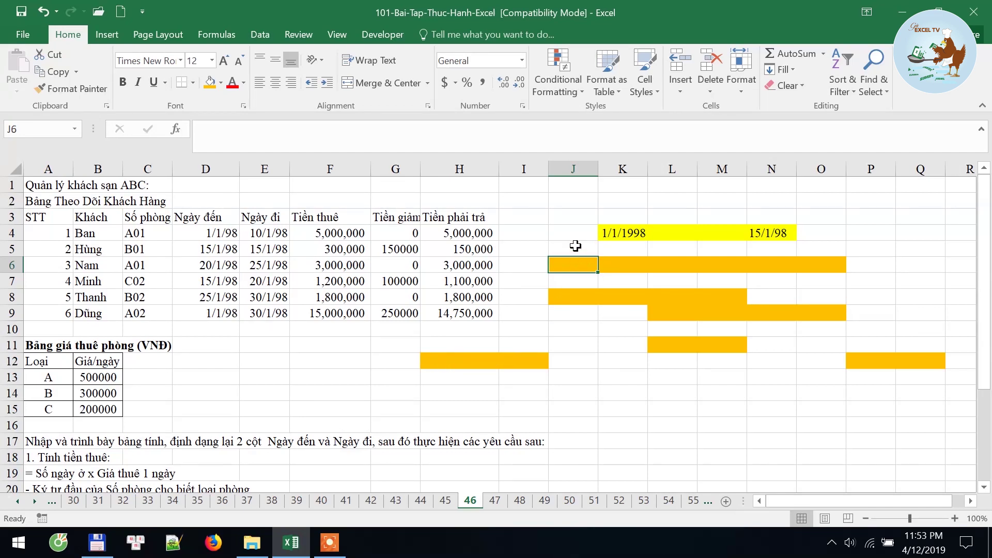
{"action": "left_click", "coordinate": [537, 230]}
Step: In I4, begin =IF(E4<DATE(1998,1,1),0,IF( so departures before 1/1/1998 give 0
{"action": "type", "text": "=i"}
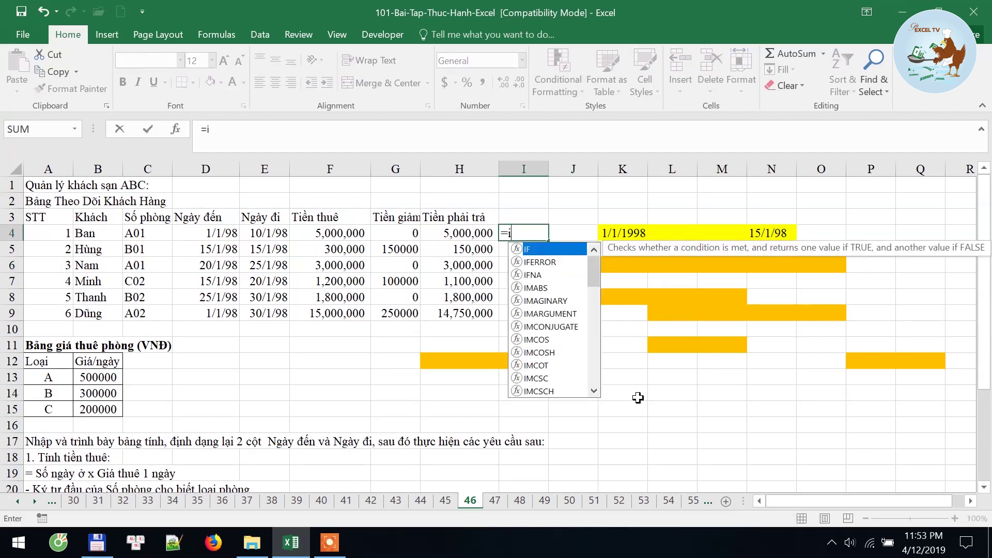
{"action": "type", "text": "f"}
{"action": "key", "text": "Tab"}
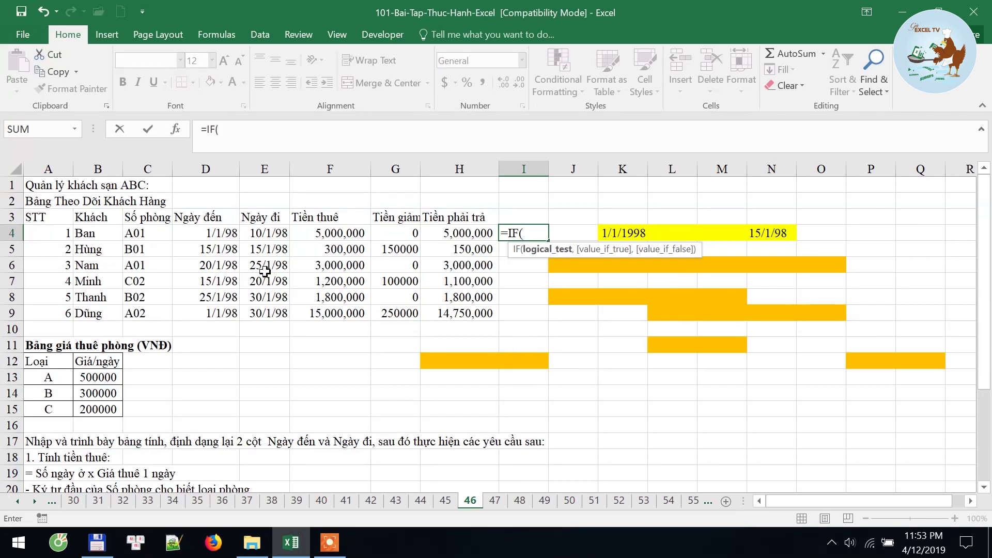
{"action": "left_click", "coordinate": [277, 234]}
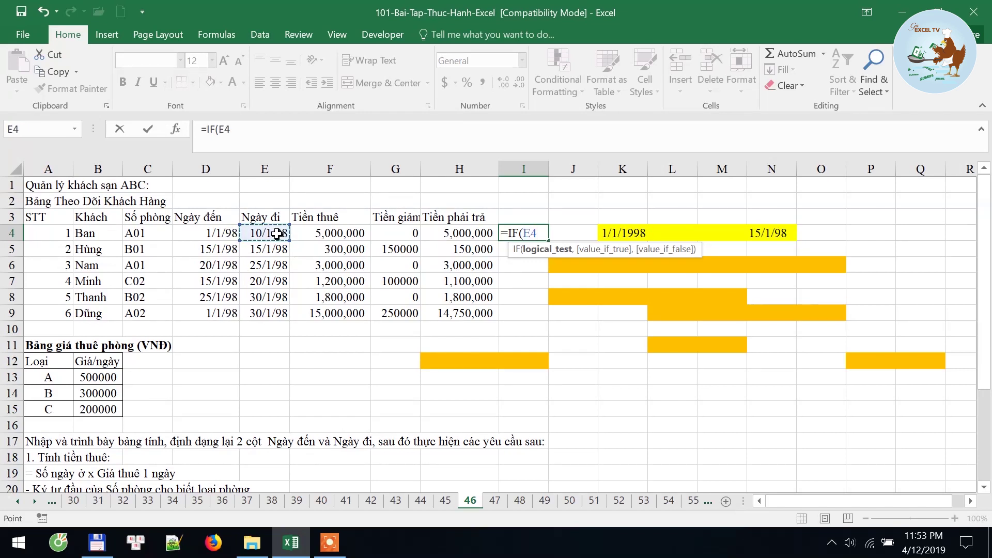
{"action": "type", "text": "<"}
{"action": "type", "text": "date"}
{"action": "key", "text": "Tab"}
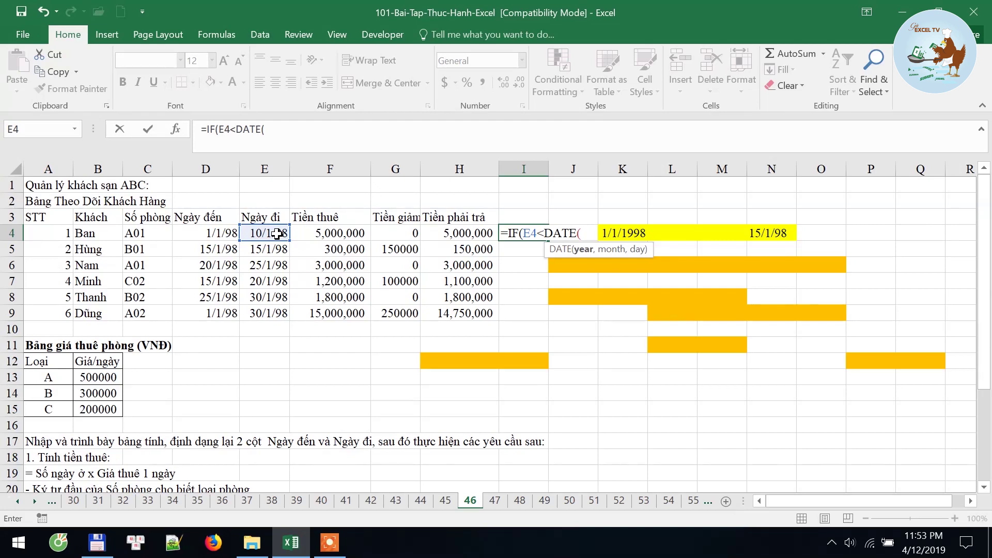
{"action": "type", "text": "1998"}
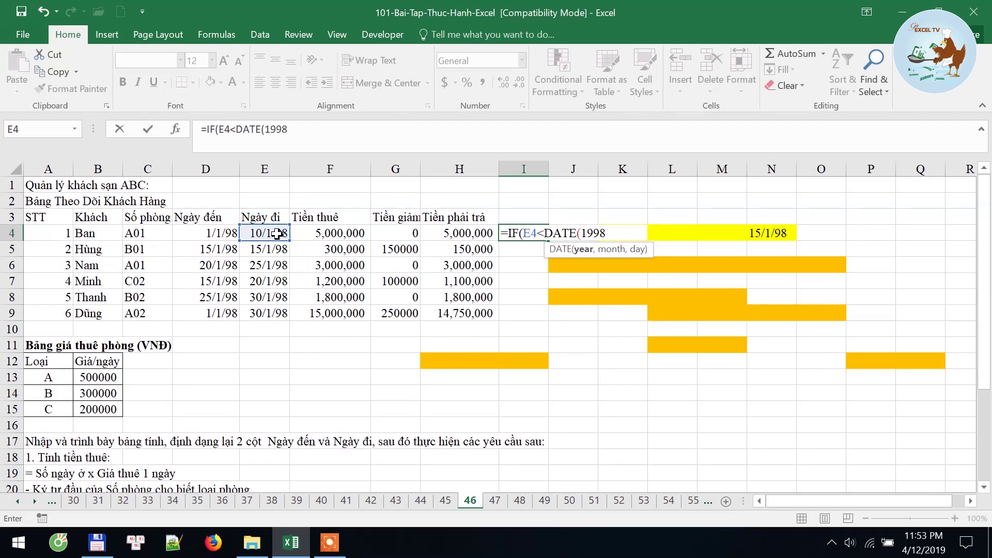
{"action": "type", "text": ",1,1)"}
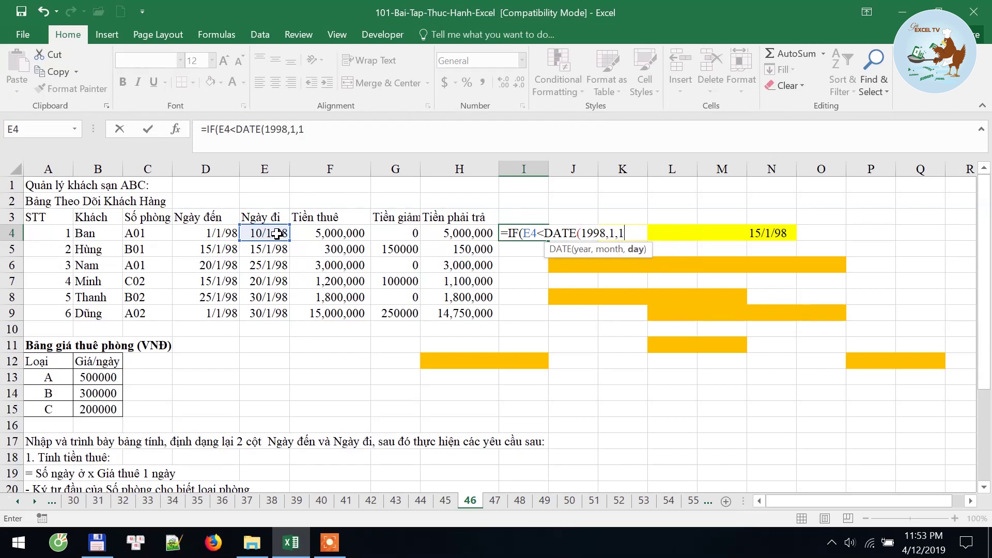
{"action": "type", "text": ","}
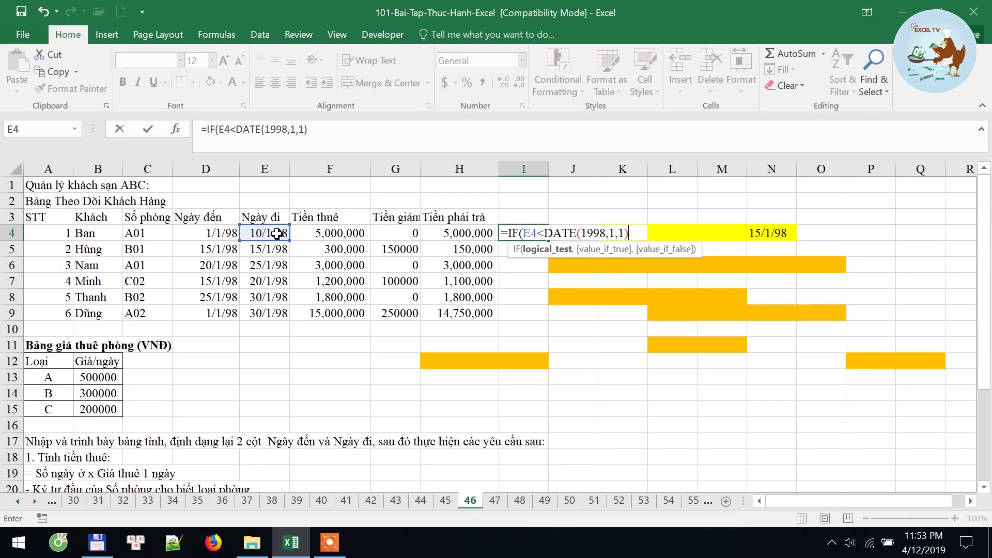
{"action": "type", "text": "0"}
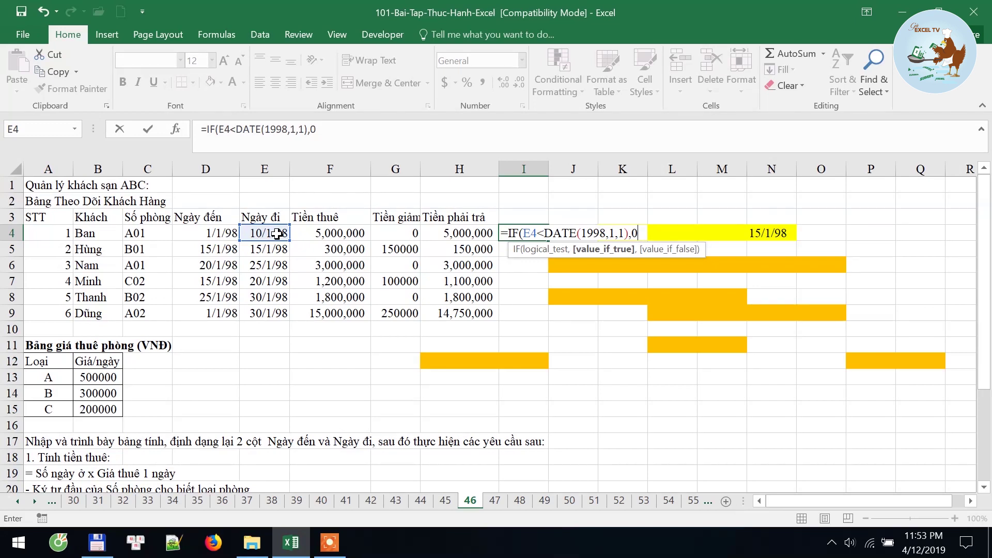
{"action": "type", "text": ",IF"}
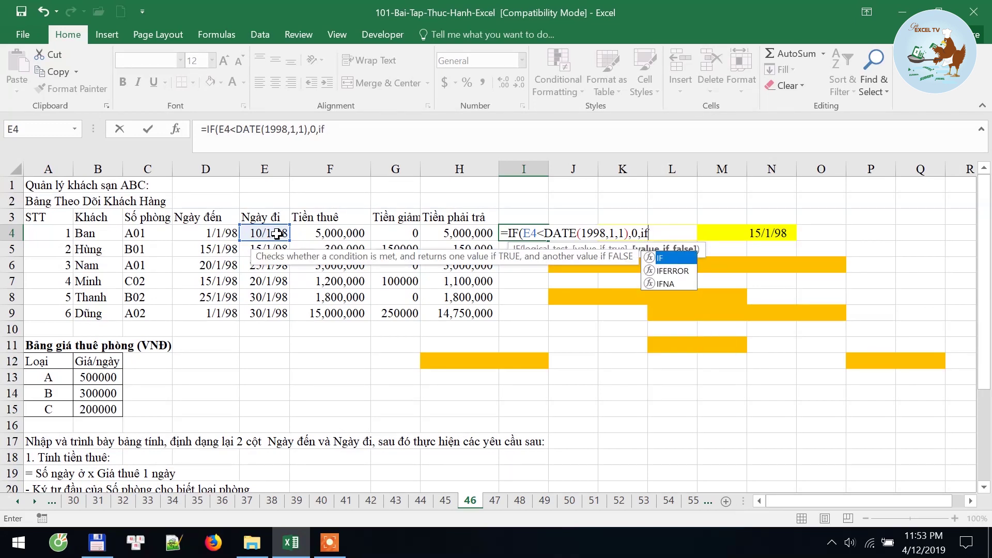
{"action": "type", "text": "("}
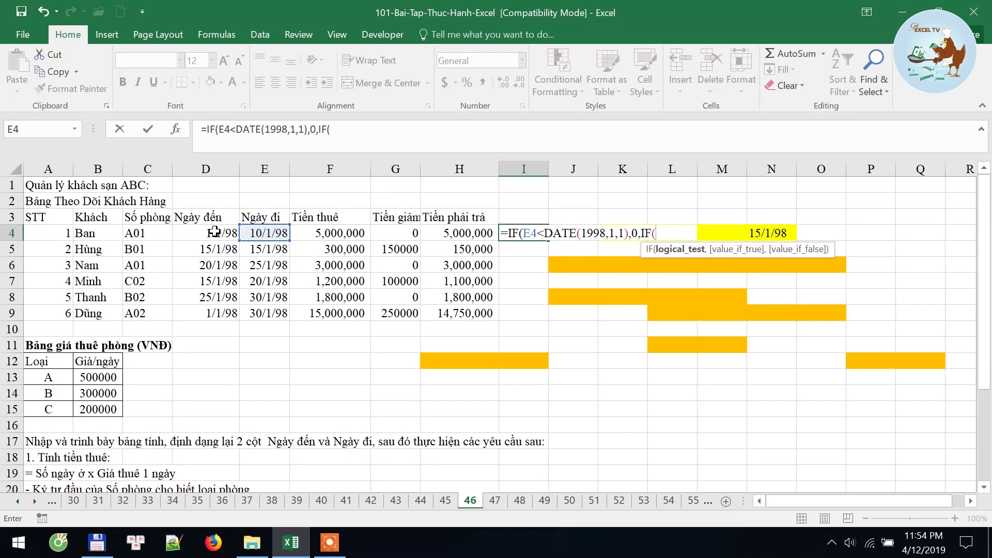
Step: Add the nested test D4>DATE(1998,1,15) returning 0, then start the MIN function
{"action": "left_click", "coordinate": [214, 233]}
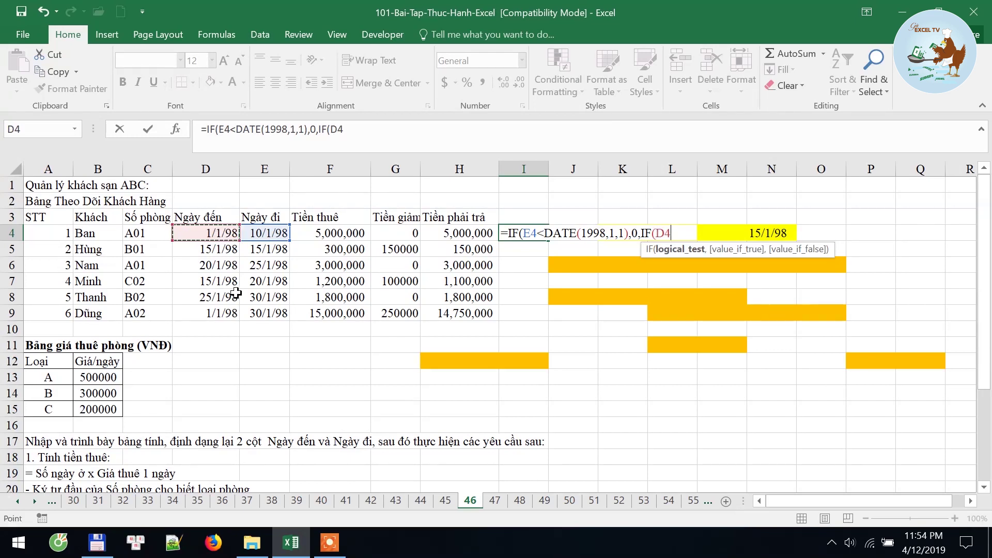
{"action": "type", "text": ">"}
{"action": "type", "text": "dat"}
{"action": "key", "text": "Tab"}
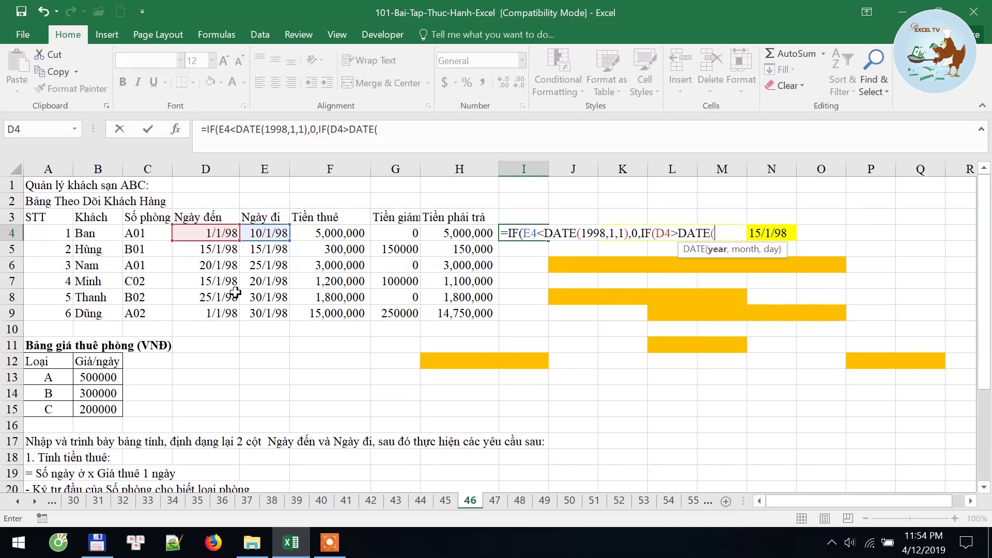
{"action": "type", "text": "998,"}
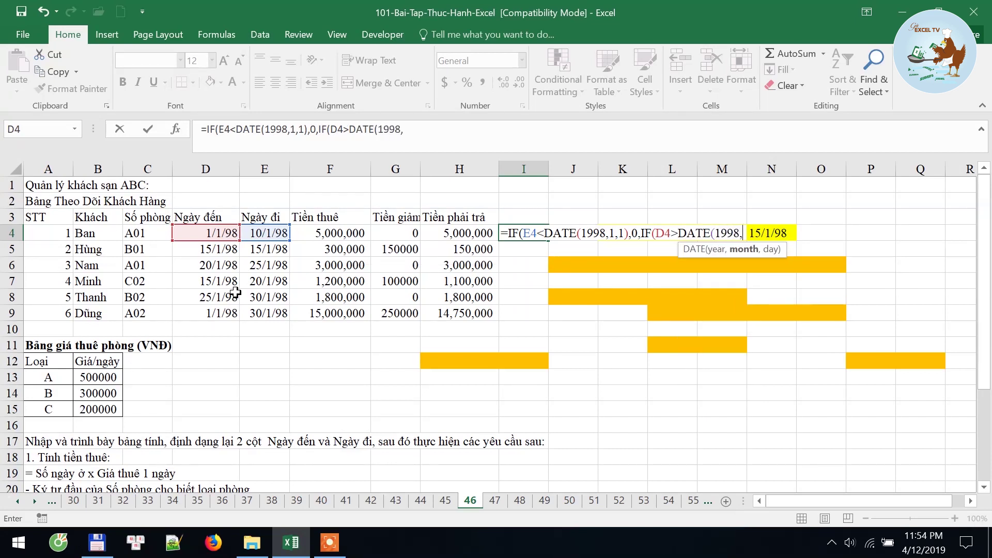
{"action": "type", "text": "1"}
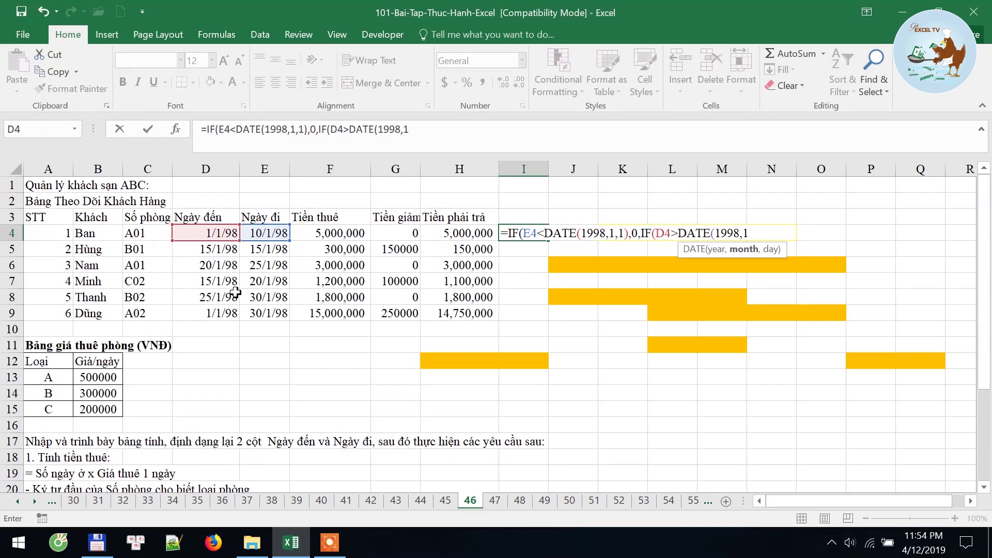
{"action": "type", "text": ",1)"}
{"action": "type", "text": ",0"}
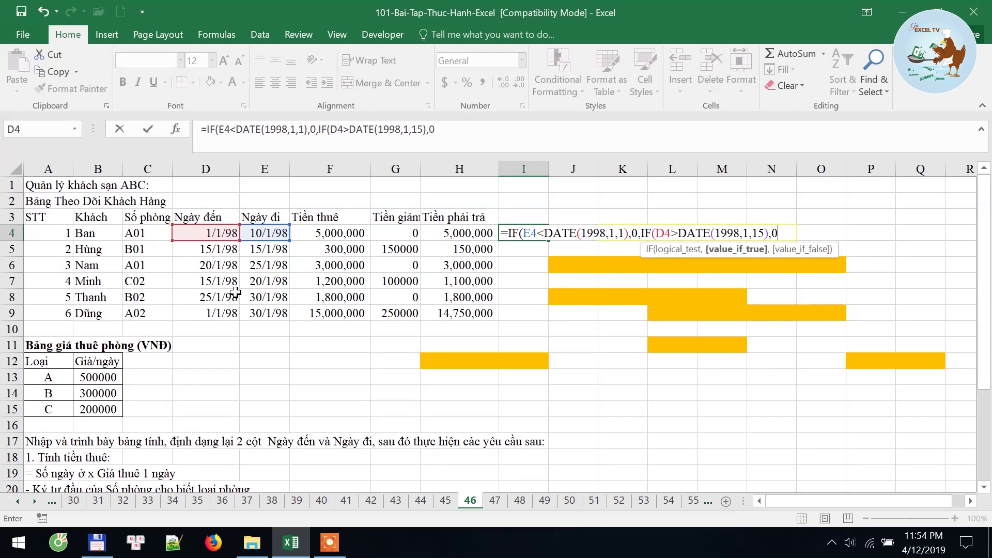
{"action": "type", "text": ","}
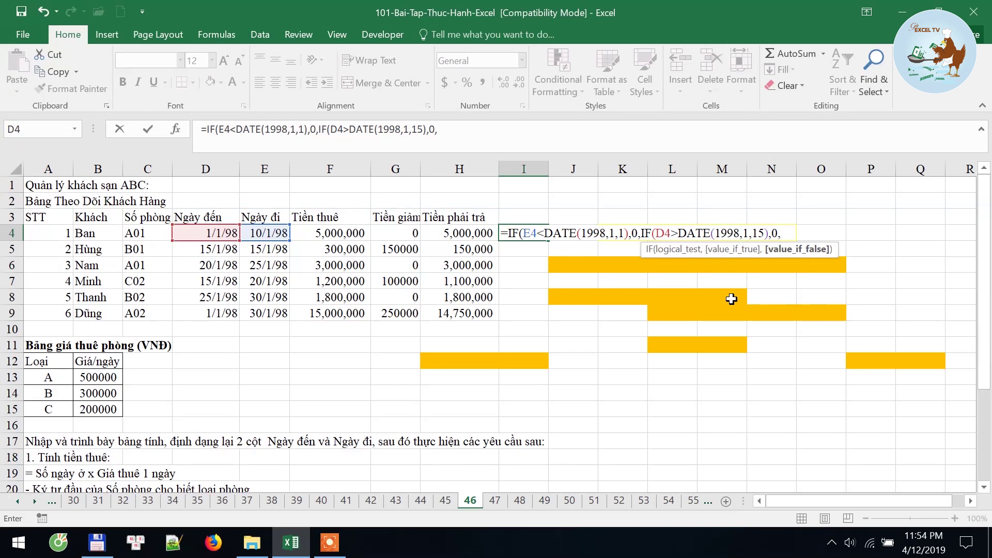
{"action": "type", "text": "M"}
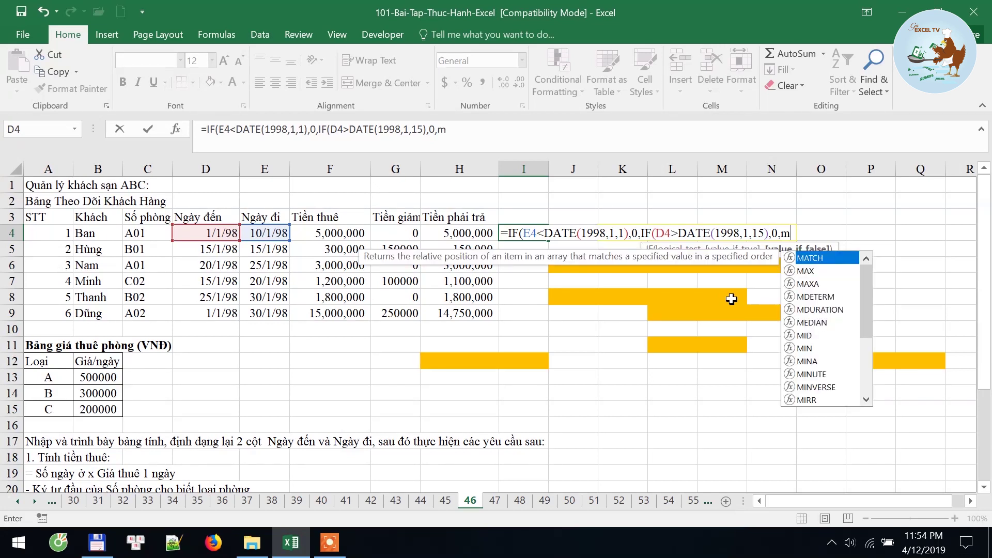
{"action": "key", "text": "BackSpace"}
{"action": "type", "text": "mi"}
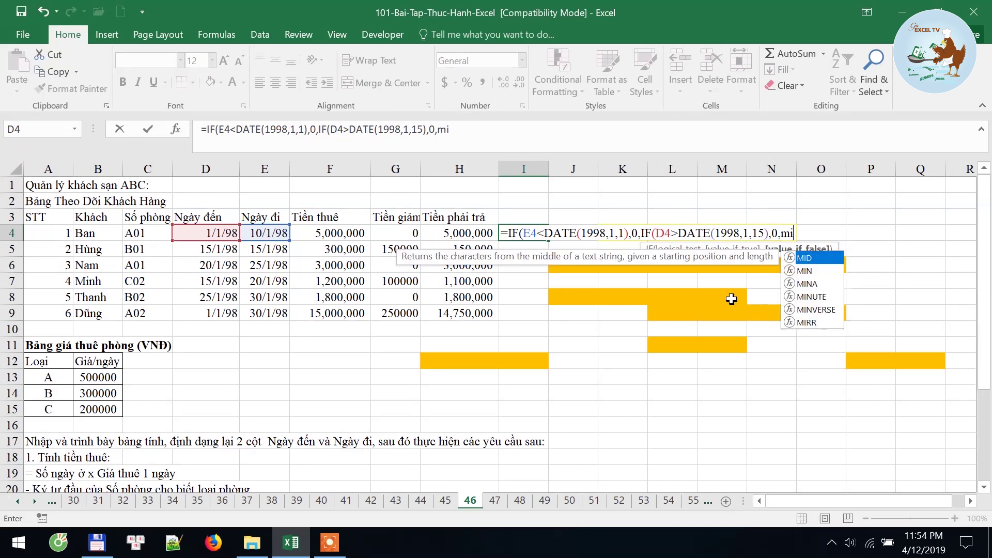
{"action": "type", "text": "n(date"}
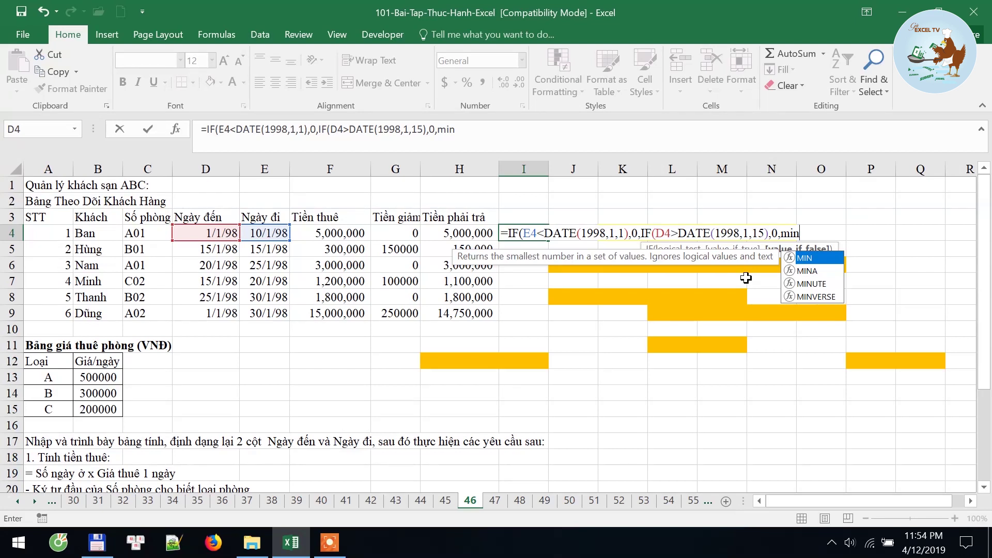
Step: In I4, cap the departure date E4 at the 15/1/1998 period end with MIN(DATE(...),E4)
{"action": "type", "text": "(da"}
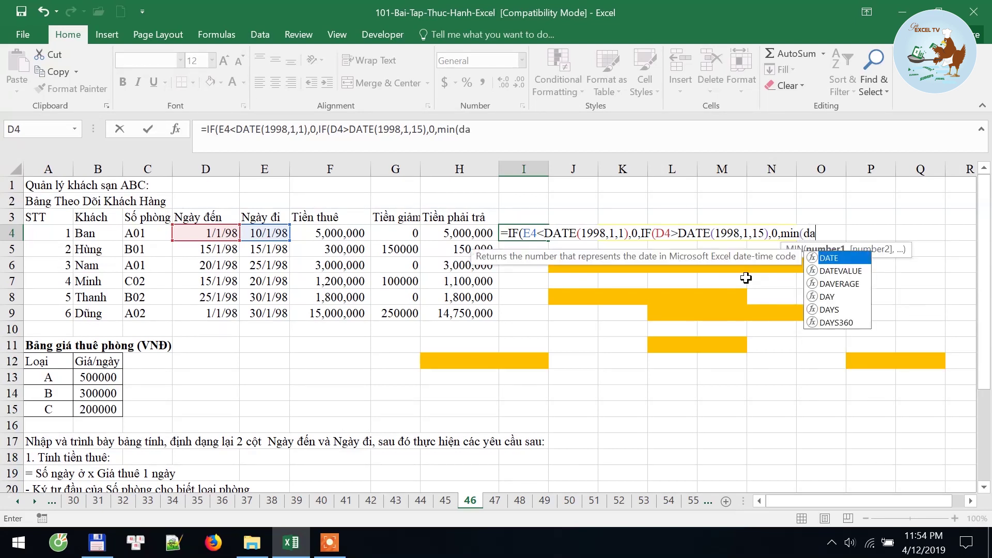
{"action": "type", "text": "te"}
{"action": "key", "text": "Tab"}
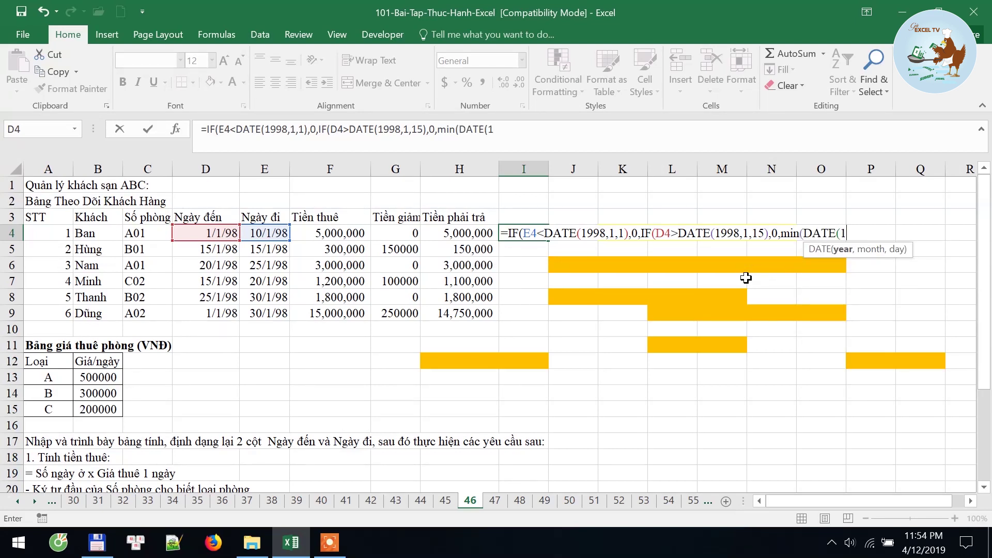
{"action": "type", "text": "5"}
{"action": "type", "text": "998,"}
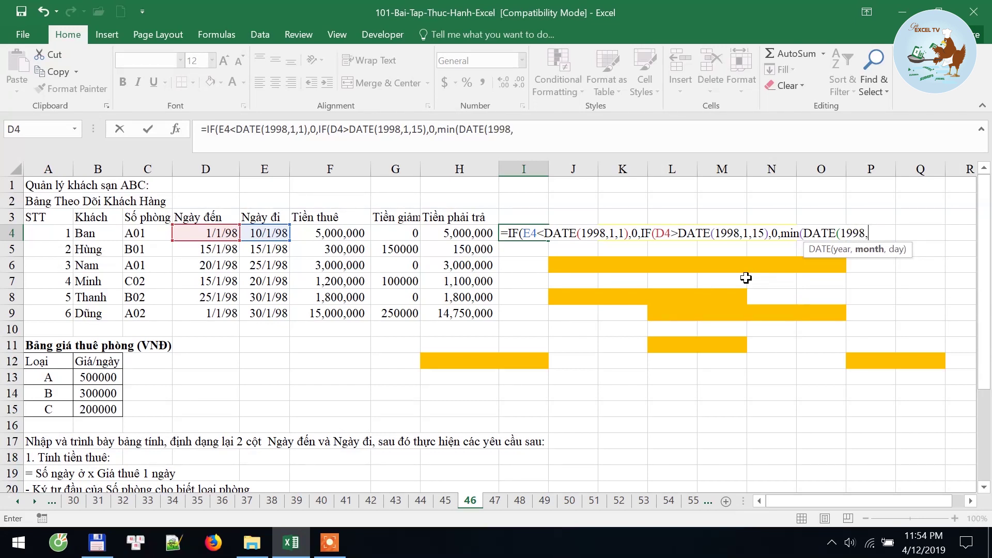
{"action": "type", "text": "1,1"}
{"action": "type", "text": "5),"}
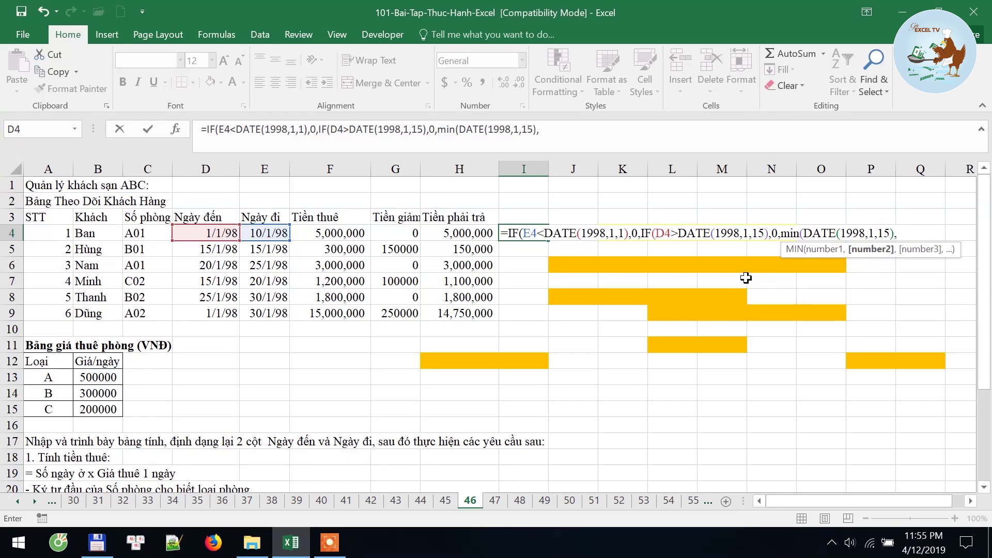
{"action": "left_click", "coordinate": [277, 237]}
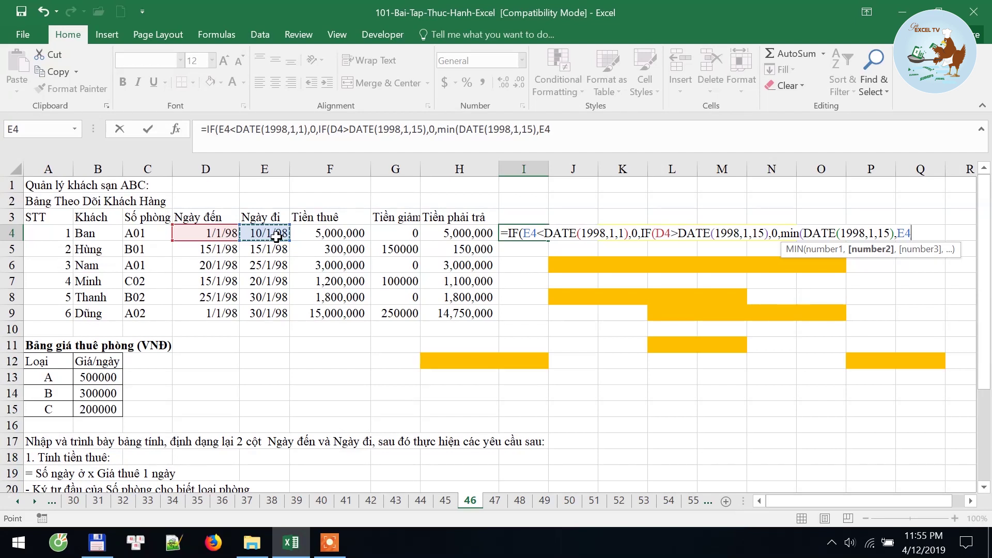
{"action": "type", "text": ")-"}
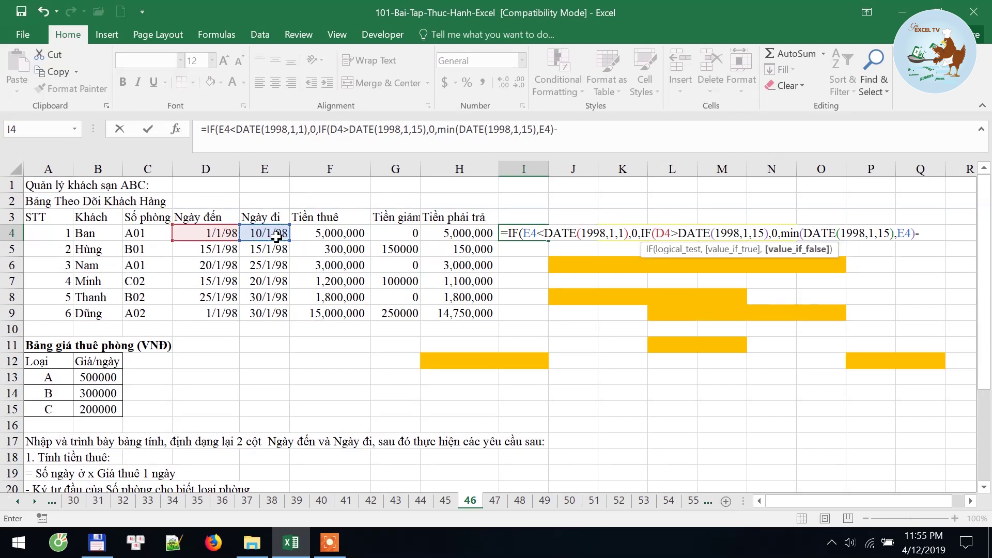
{"action": "type", "text": "ma"}
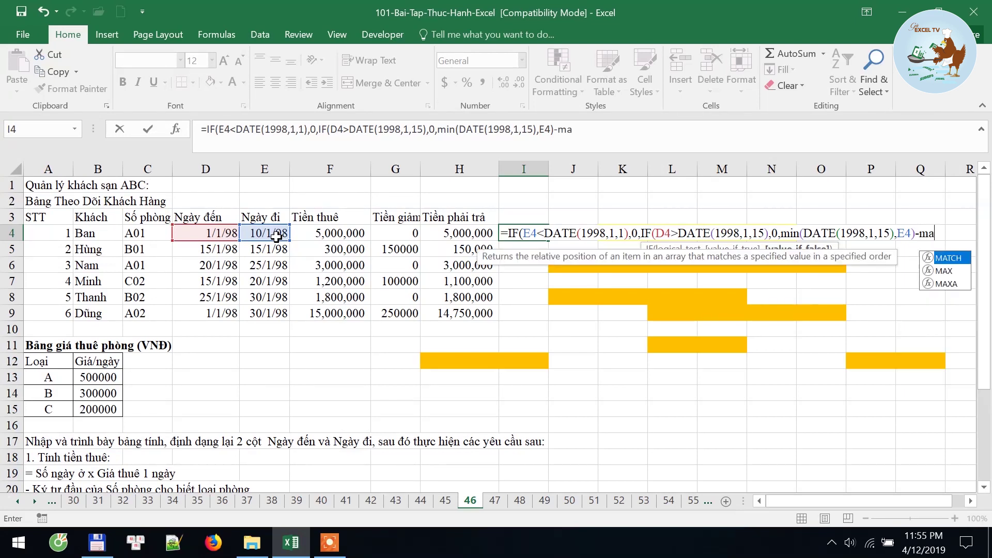
{"action": "type", "text": "x"}
Step: Subtract MAX(DATE(1998,1,1),D4) and fill the formula down column I, giving 9, 0, 0, 0, 0, 14
{"action": "key", "text": "Tab"}
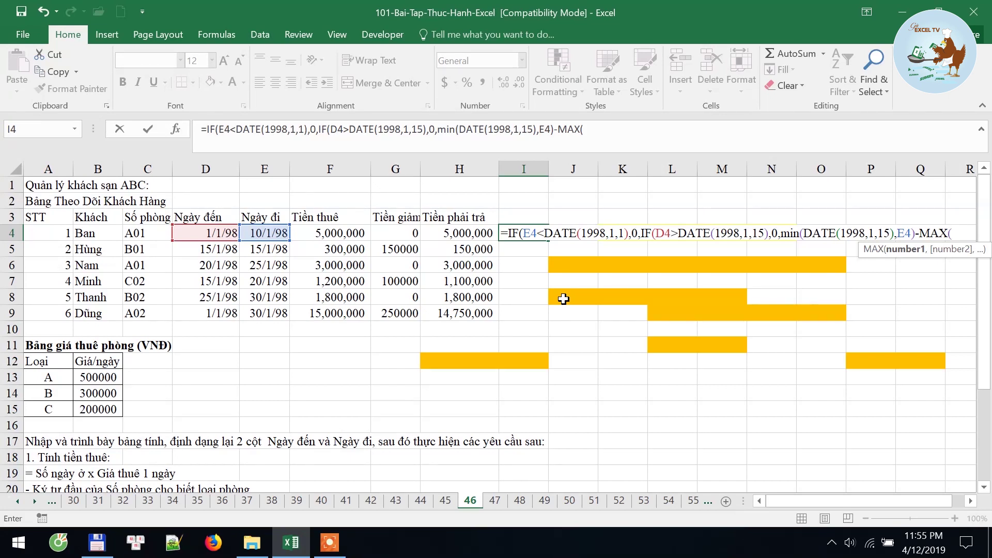
{"action": "type", "text": "date"}
{"action": "key", "text": "Tab"}
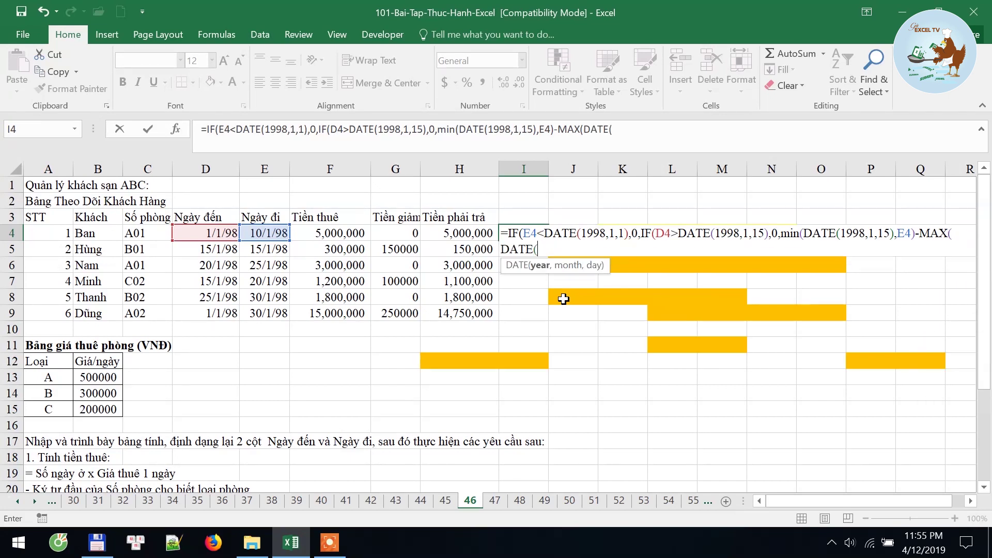
{"action": "type", "text": "1998"}
{"action": "type", "text": ",1,1)"}
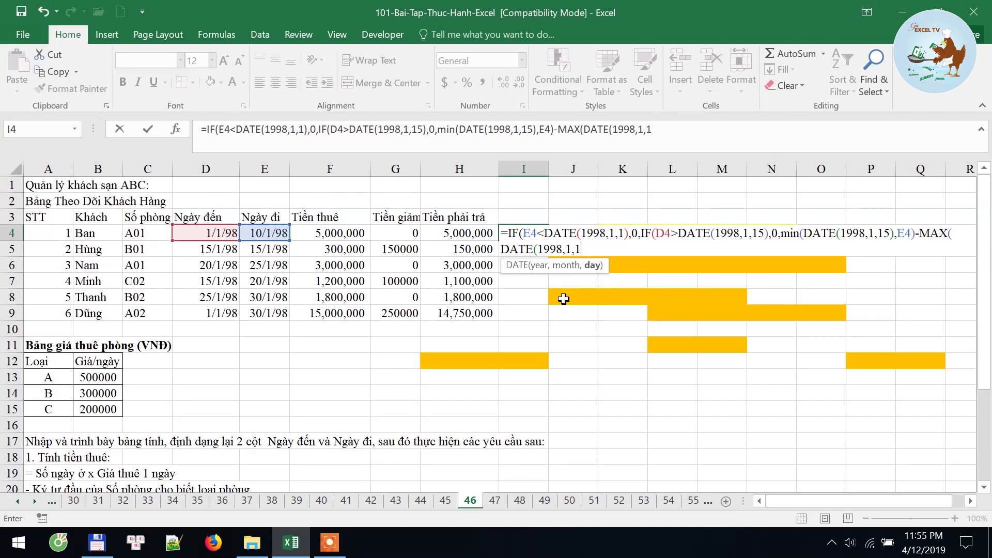
{"action": "type", "text": ","}
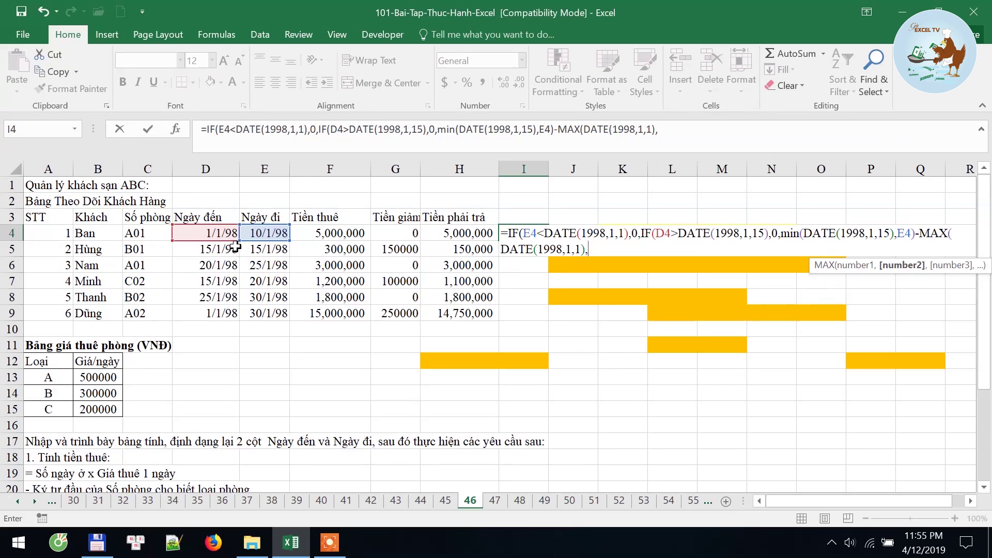
{"action": "left_click", "coordinate": [207, 234]}
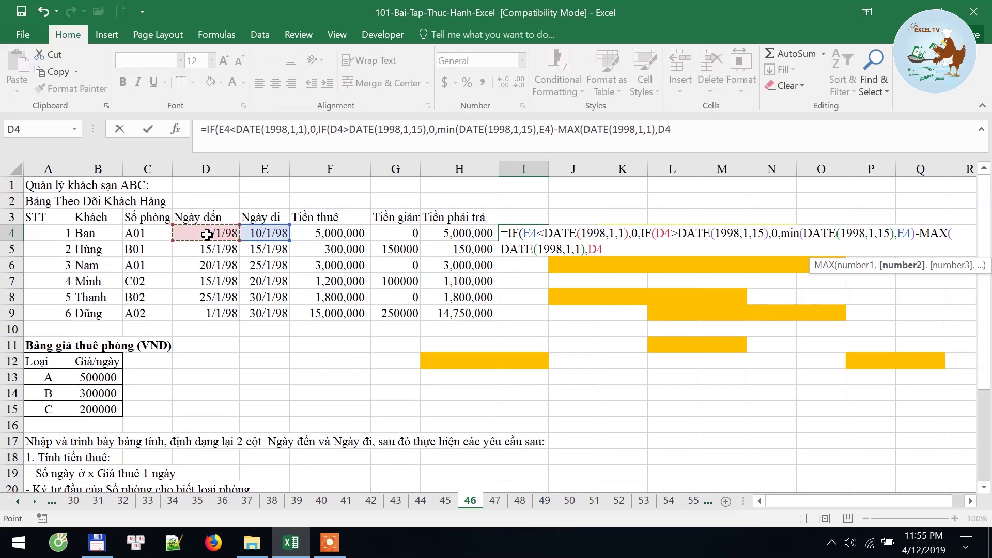
{"action": "type", "text": ")))"}
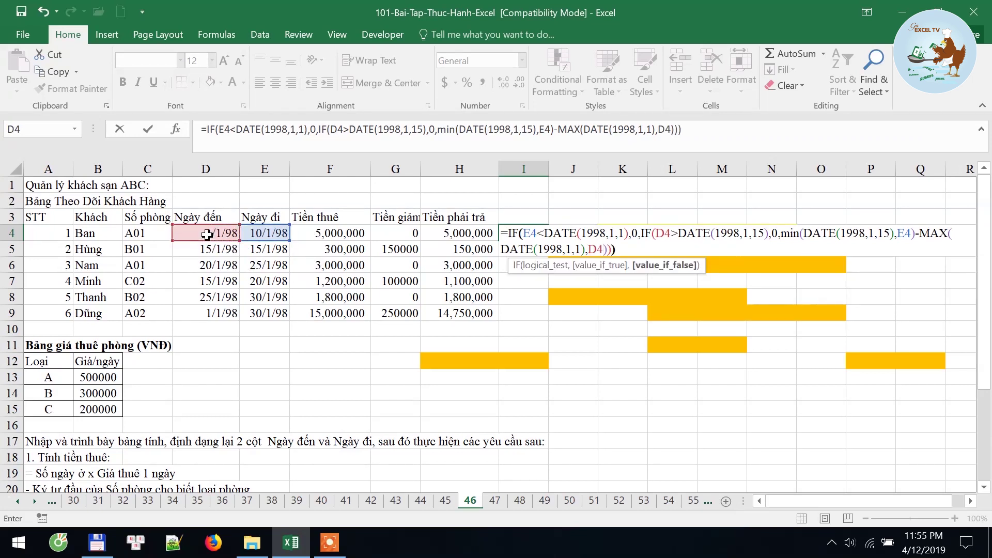
{"action": "key", "text": "Return"}
{"action": "left_click", "coordinate": [524, 233]}
{"action": "double_click", "coordinate": [547, 241]}
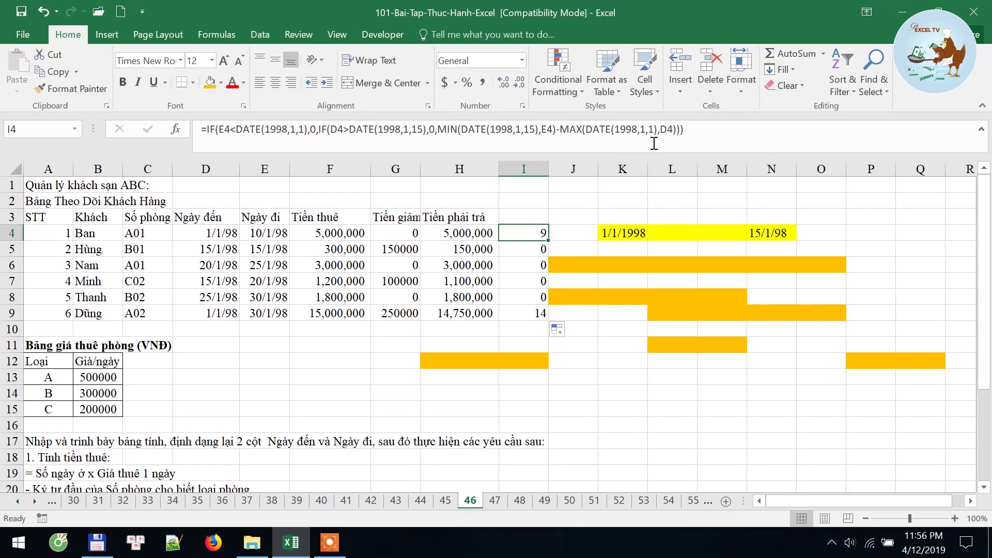
Step: Insert 1+ before MIN in the I4 formula and refill I4:I9 to read 10, 1, 0, 1, 0, 15
{"action": "left_click", "coordinate": [675, 130]}
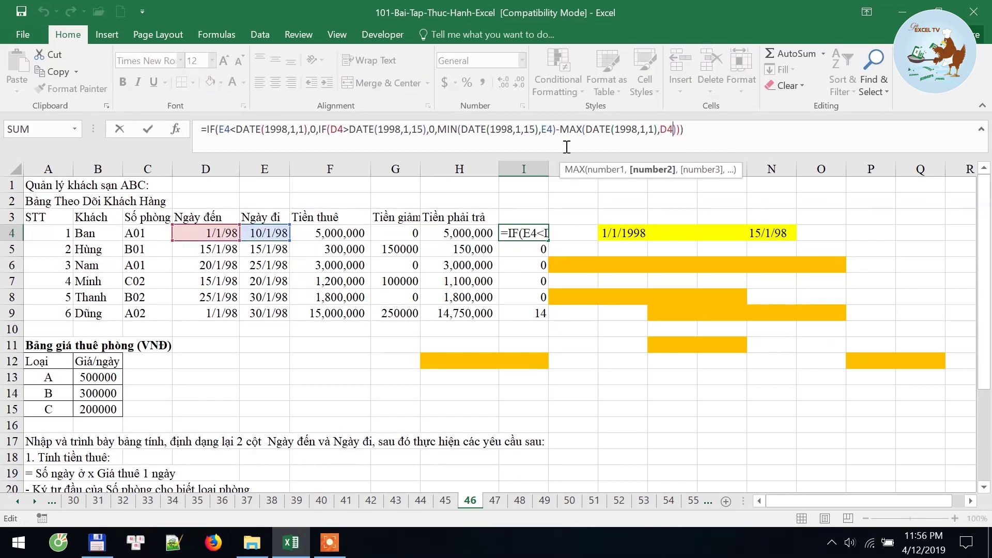
{"action": "left_click", "coordinate": [438, 129]}
{"action": "type", "text": "1"}
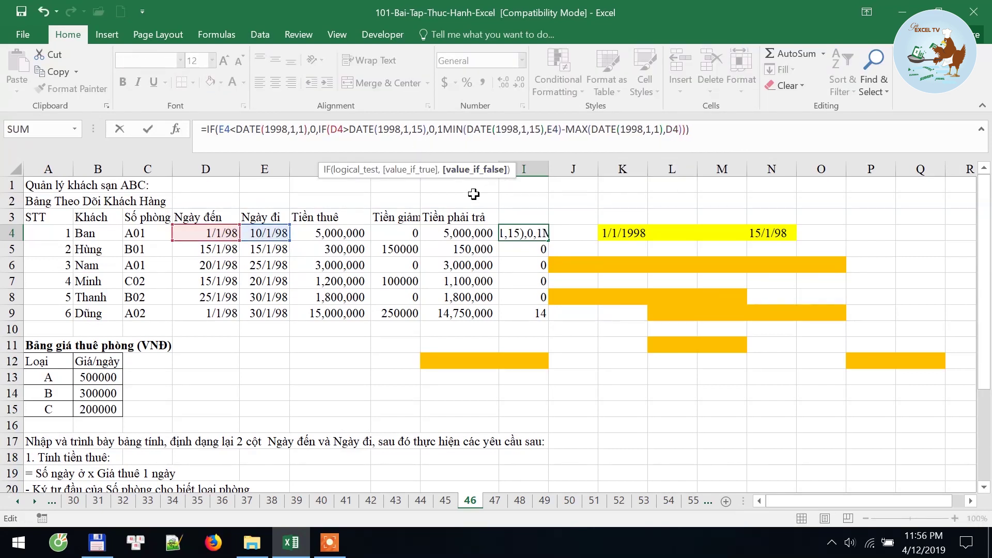
{"action": "type", "text": "+"}
{"action": "key", "text": "ctrl+Return"}
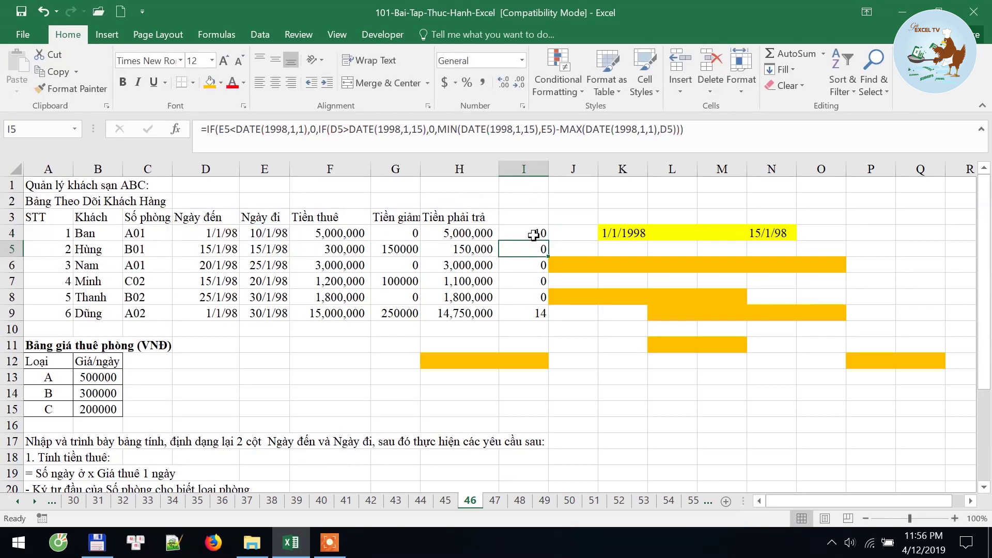
{"action": "double_click", "coordinate": [549, 240]}
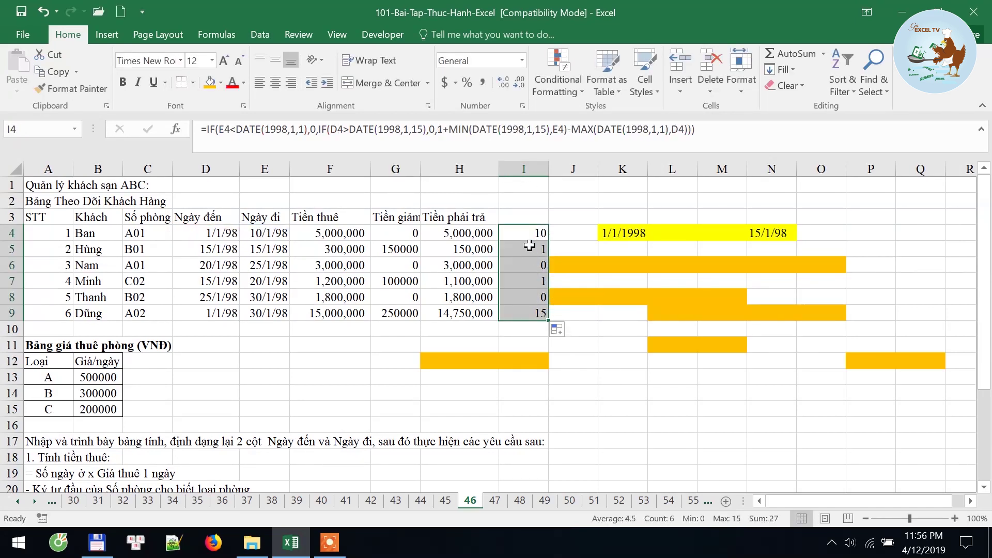
{"action": "left_click_drag", "start_coordinate": [219, 251], "coordinate": [261, 249]}
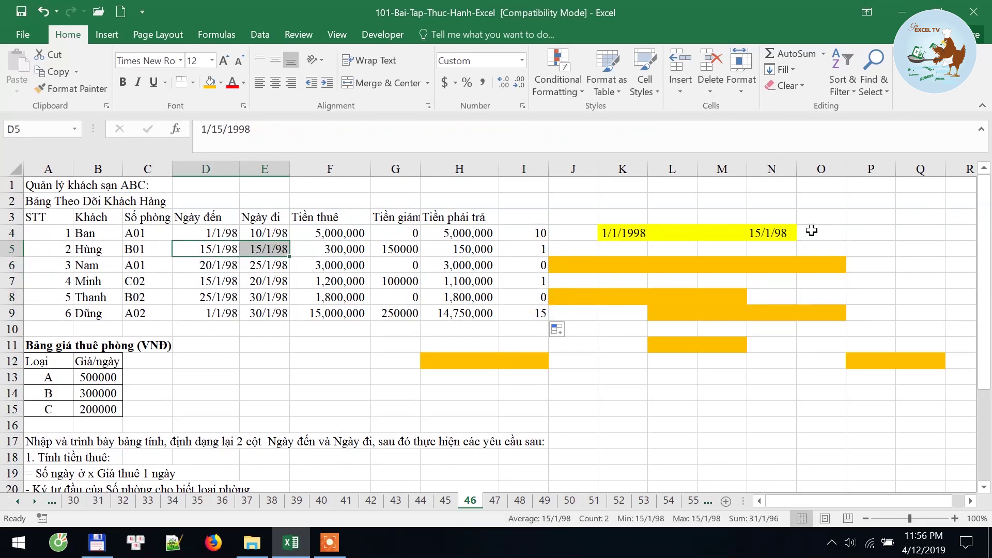
Step: Check the third and fourth guests' arrival, departure dates and day counts against 15/1/98
{"action": "left_click", "coordinate": [769, 234]}
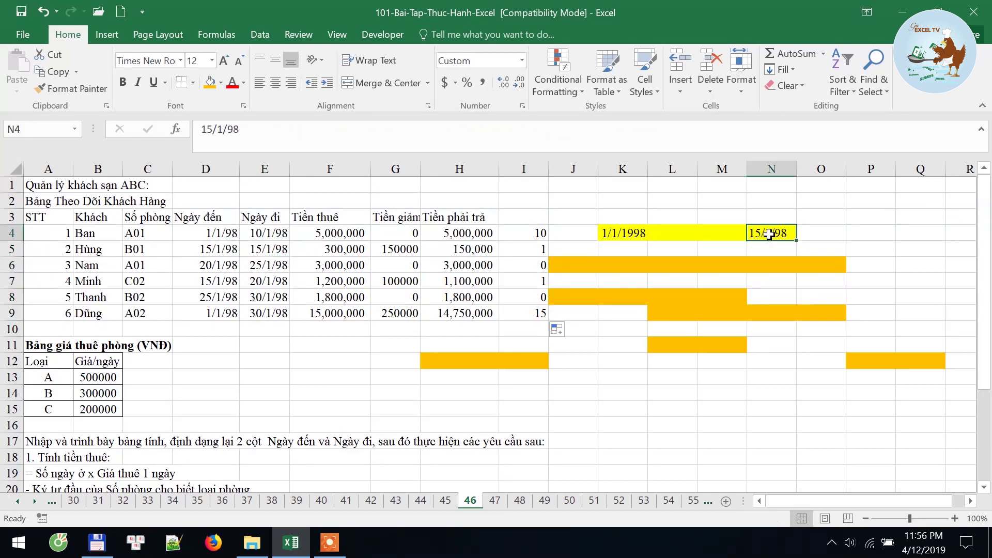
{"action": "left_click", "coordinate": [207, 267]}
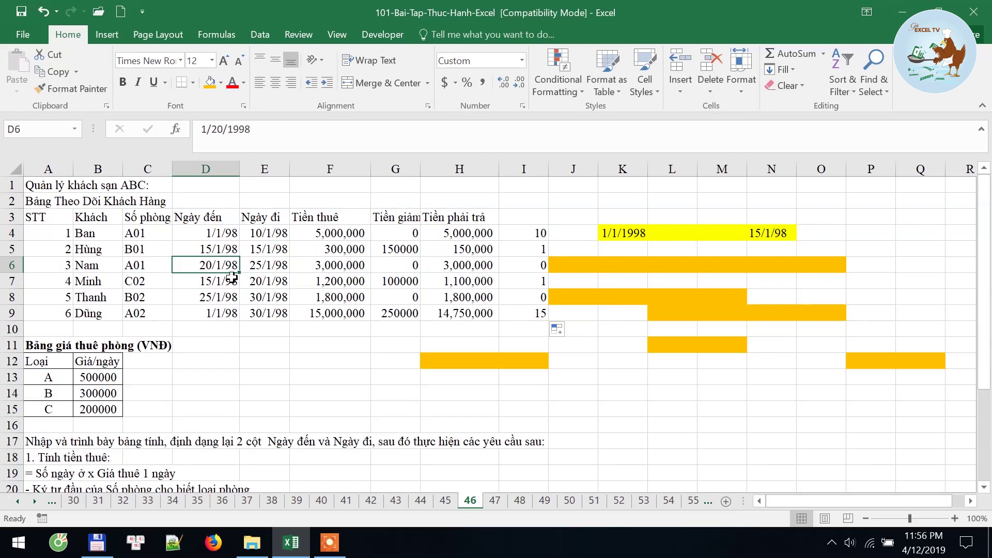
{"action": "left_click", "coordinate": [258, 269]}
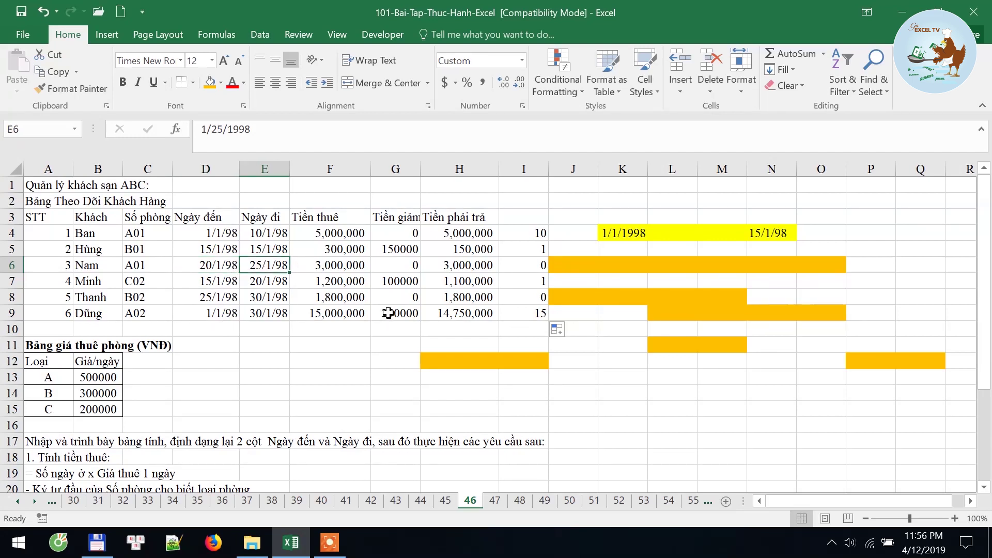
{"action": "left_click", "coordinate": [538, 265]}
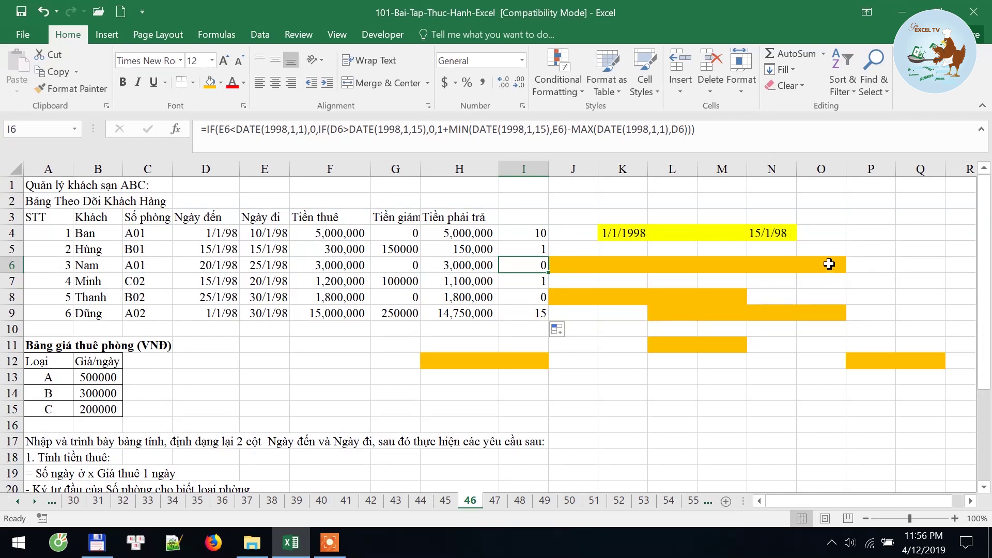
{"action": "left_click_drag", "start_coordinate": [859, 362], "coordinate": [919, 361]}
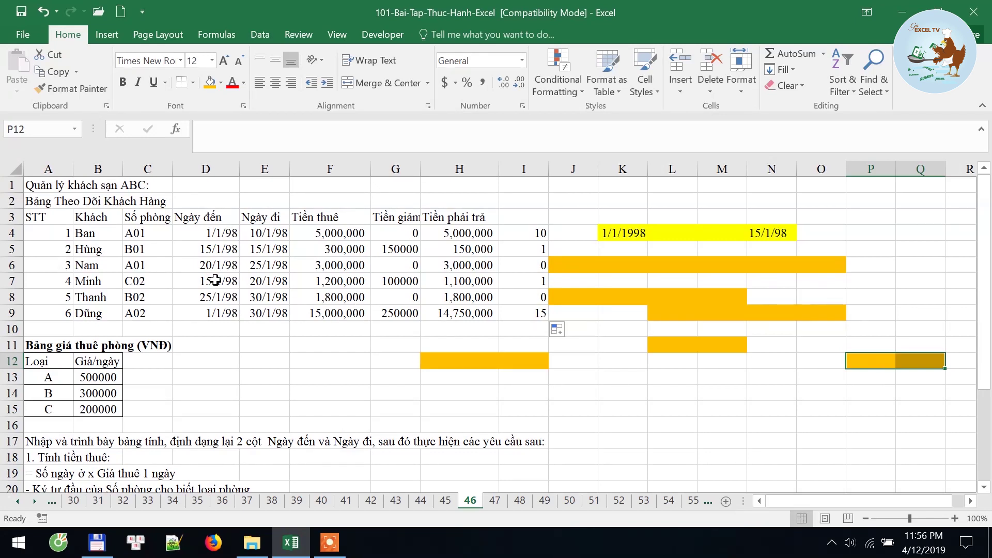
{"action": "left_click", "coordinate": [521, 283]}
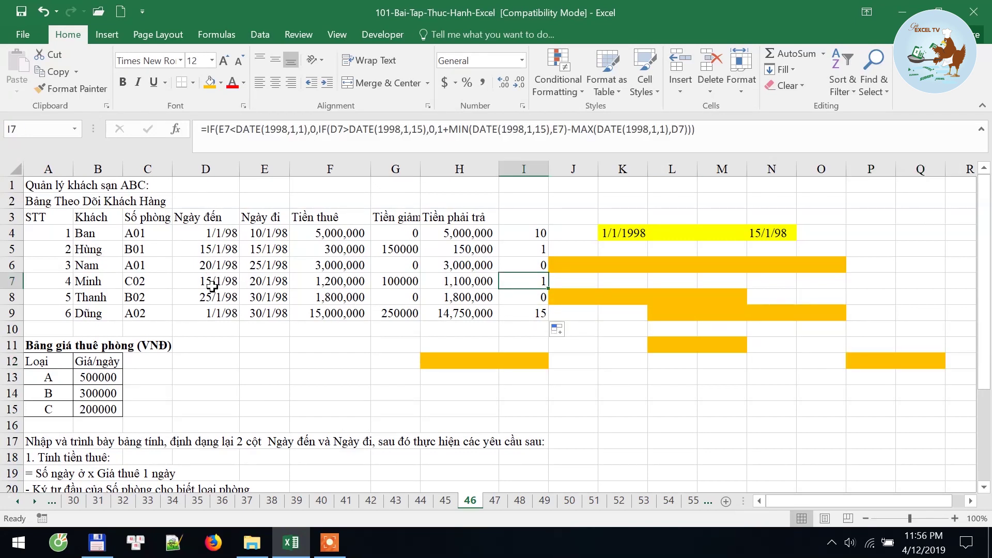
{"action": "left_click_drag", "start_coordinate": [209, 281], "coordinate": [261, 283]}
{"action": "left_click", "coordinate": [775, 239]}
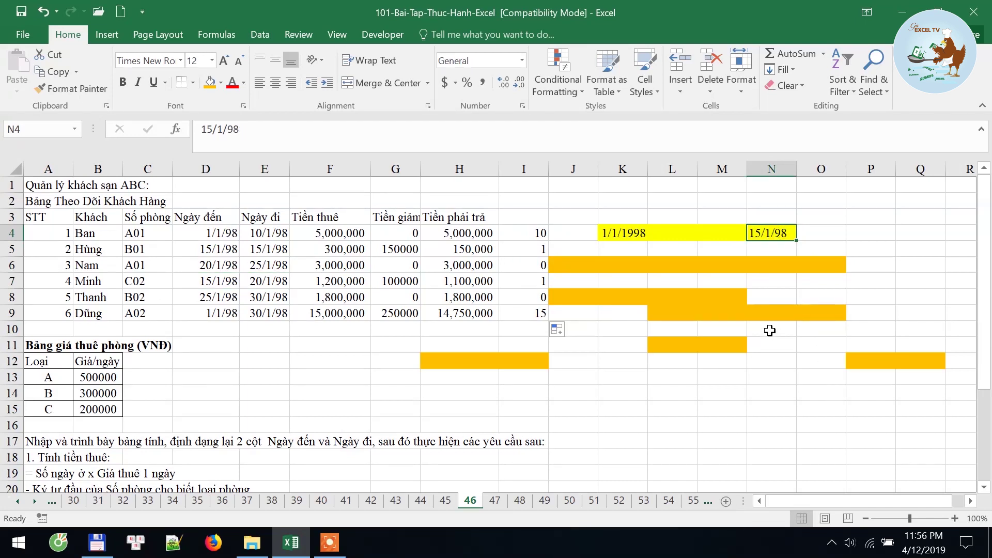
{"action": "left_click_drag", "start_coordinate": [770, 331], "coordinate": [912, 331]}
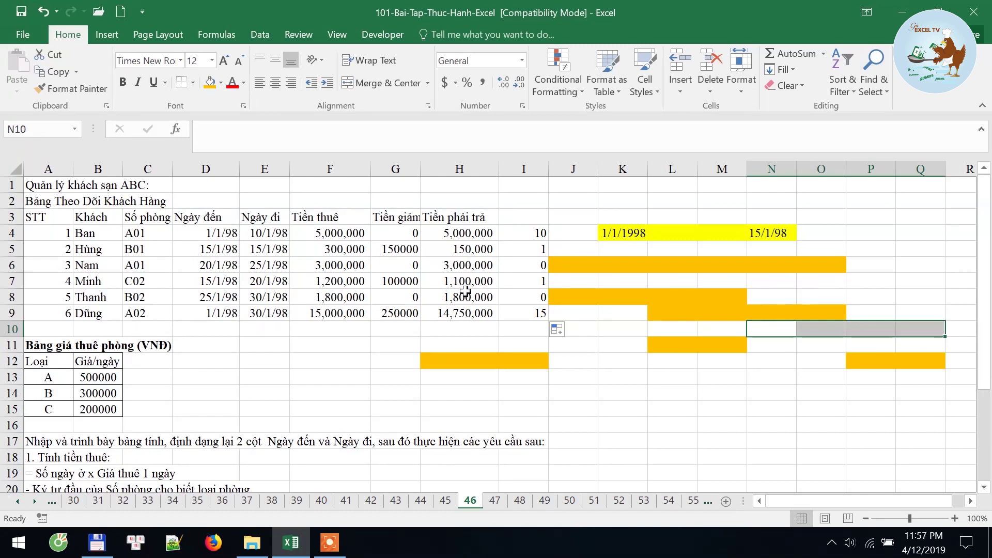
Step: Verify the fifth and sixth guests' dates and day counts against the orange stay bars
{"action": "left_click", "coordinate": [525, 300]}
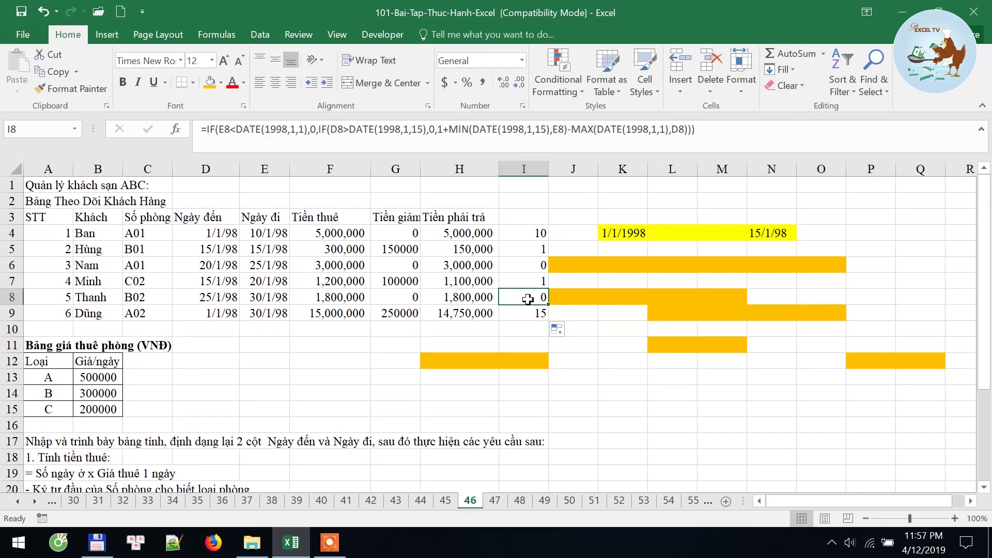
{"action": "left_click", "coordinate": [210, 297]}
{"action": "left_click", "coordinate": [264, 297]}
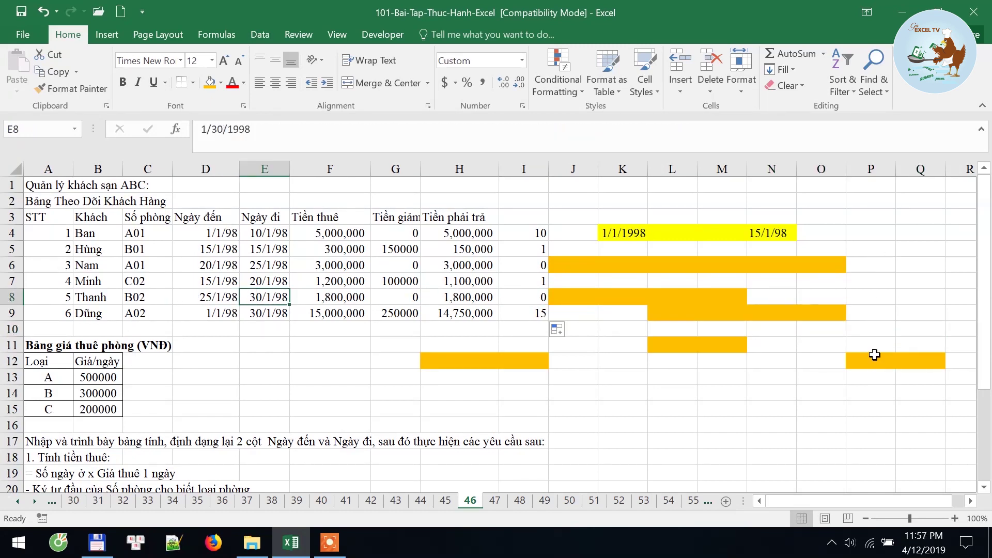
{"action": "left_click_drag", "start_coordinate": [876, 359], "coordinate": [918, 356]}
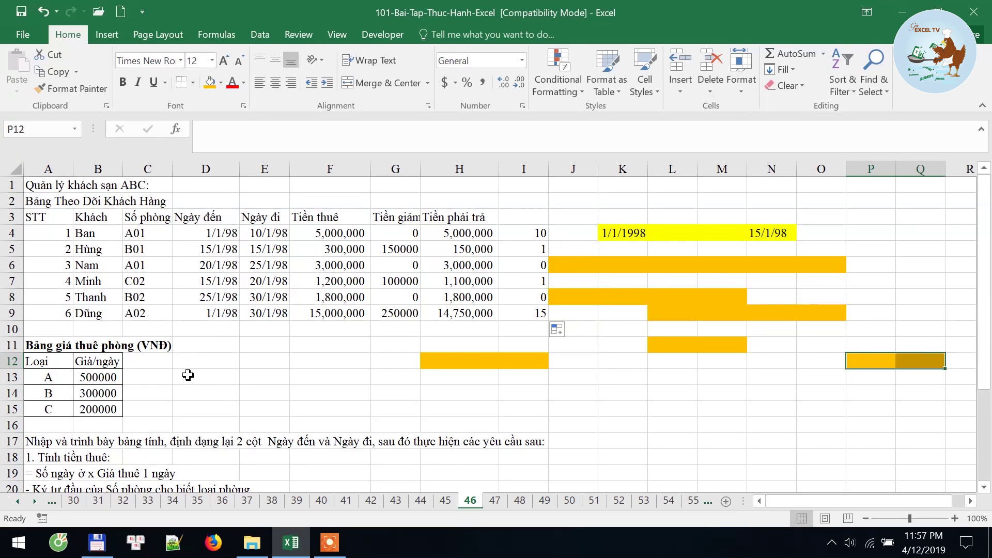
{"action": "left_click", "coordinate": [215, 314]}
{"action": "left_click_drag", "start_coordinate": [214, 315], "coordinate": [263, 313]}
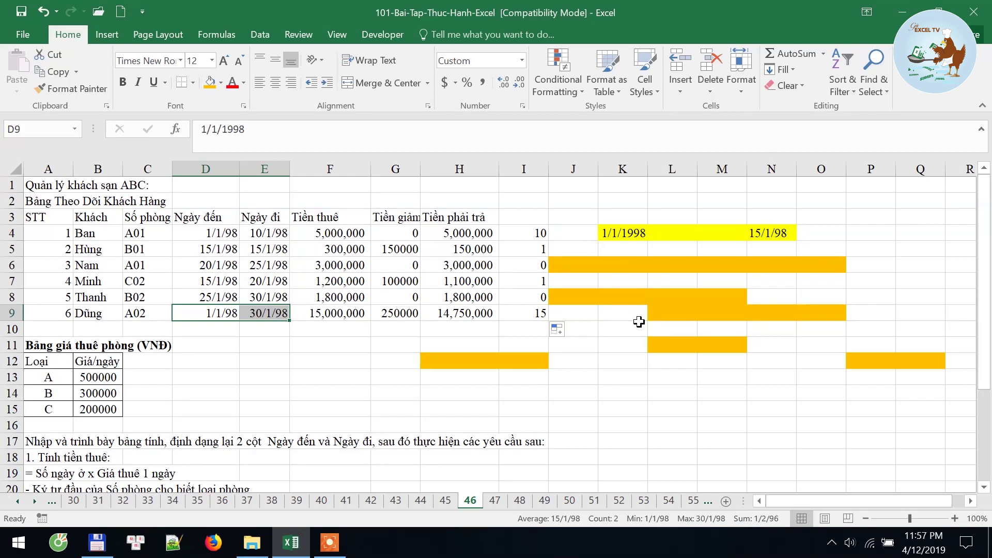
{"action": "left_click_drag", "start_coordinate": [620, 394], "coordinate": [889, 392]}
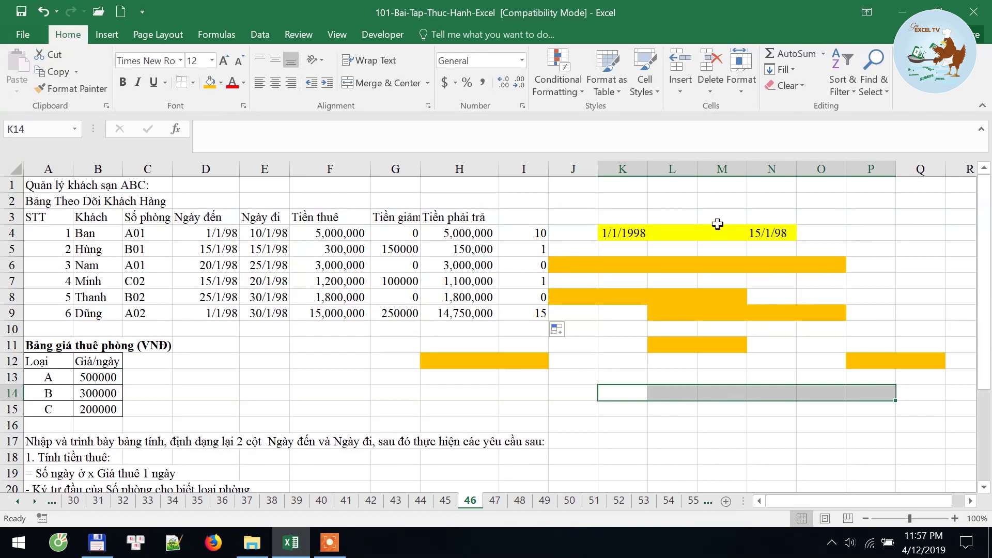
Step: Review the K4:N4 period dates against the night counts in I4:I9
{"action": "left_click", "coordinate": [627, 232]}
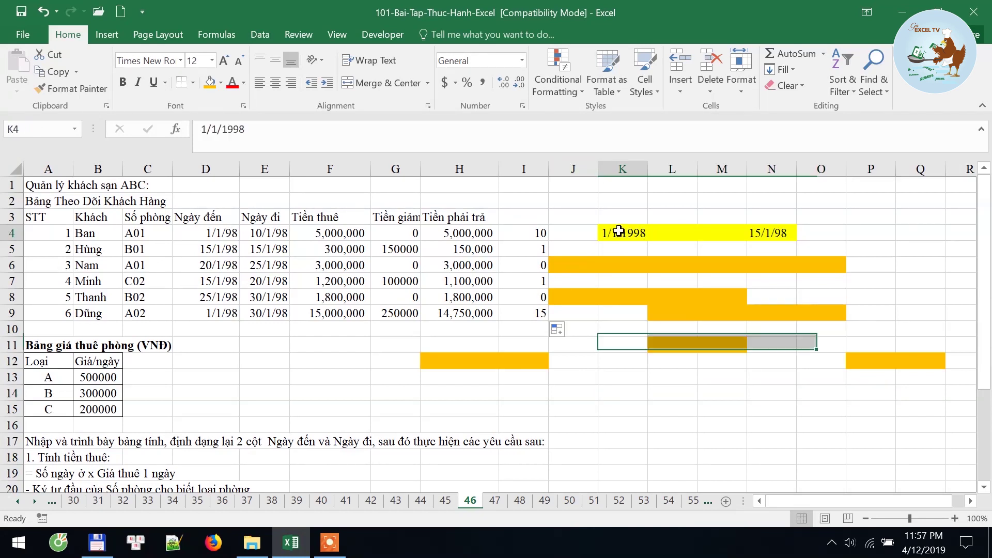
{"action": "left_click", "coordinate": [768, 232]}
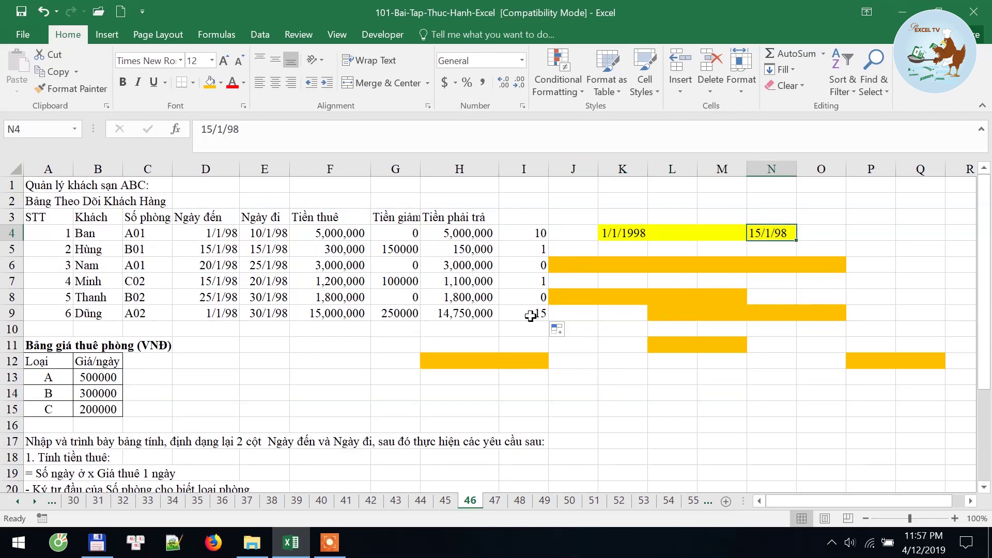
{"action": "left_click", "coordinate": [531, 316]}
{"action": "left_click_drag", "start_coordinate": [519, 233], "coordinate": [521, 309]}
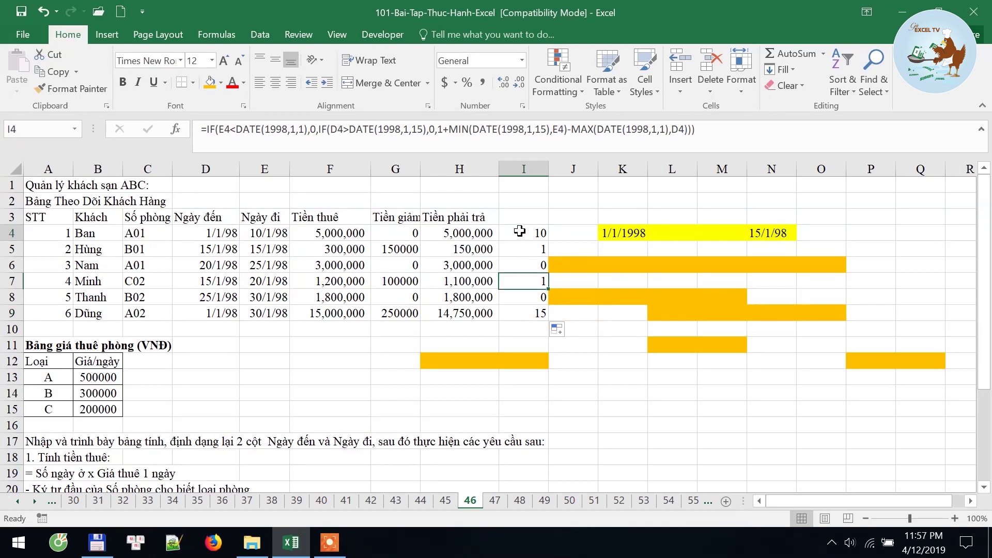
{"action": "left_click", "coordinate": [520, 309]}
{"action": "left_click_drag", "start_coordinate": [538, 231], "coordinate": [523, 314]}
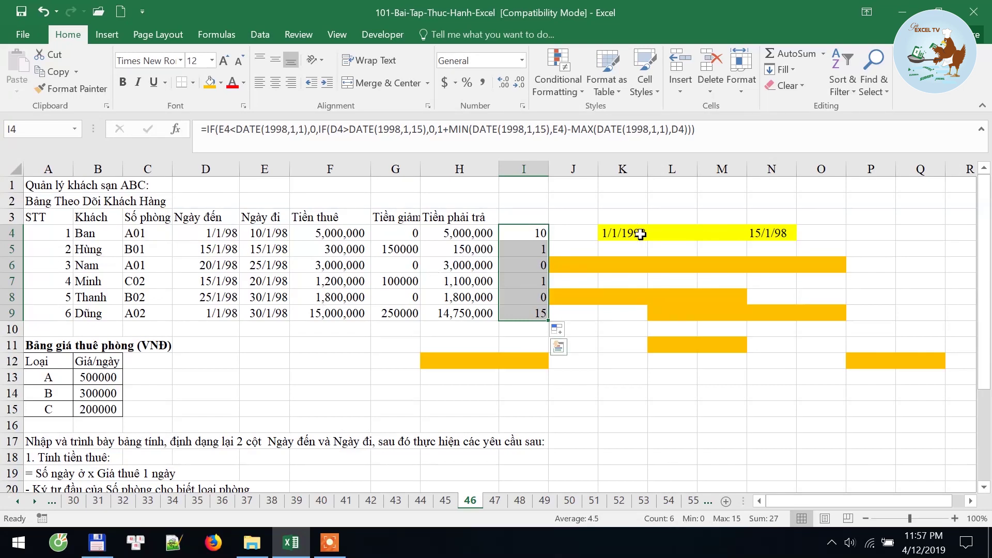
{"action": "left_click_drag", "start_coordinate": [638, 233], "coordinate": [795, 237]}
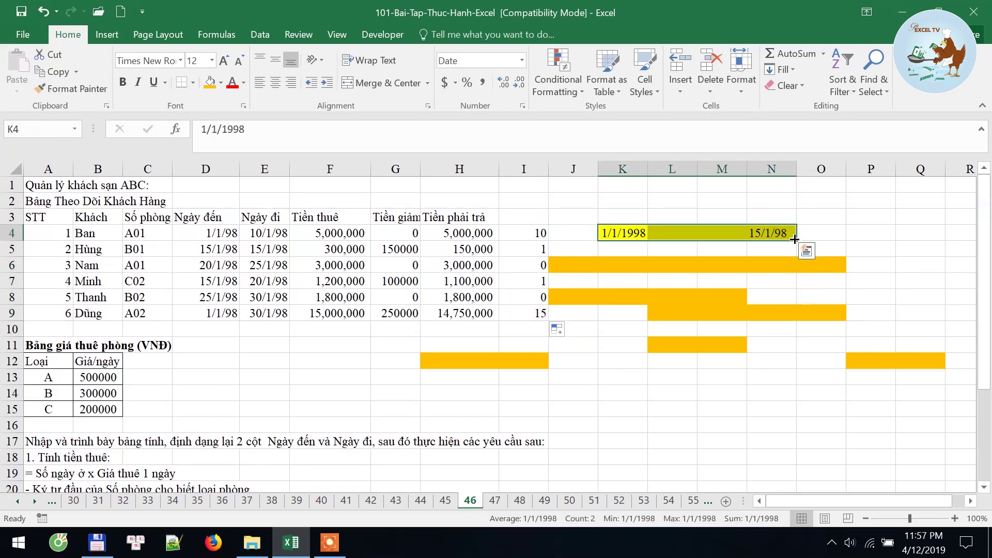
{"action": "left_click", "coordinate": [586, 229]}
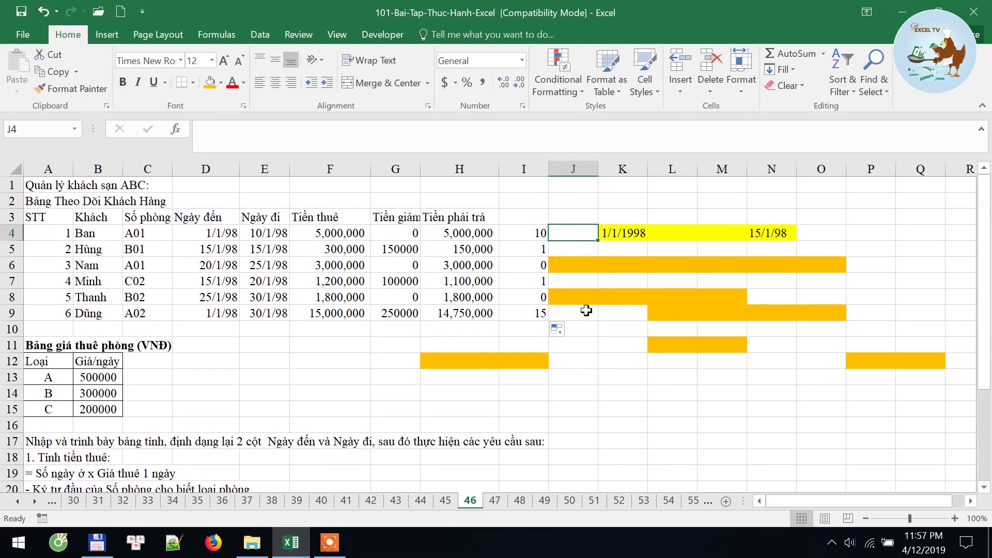
Step: In J4, start the rent formula =I4*VLOOKUP(LEFT(C4,1), keyed on the room-type letter
{"action": "scroll", "coordinate": [234, 385], "scroll_direction": "down", "scroll_amount": 1}
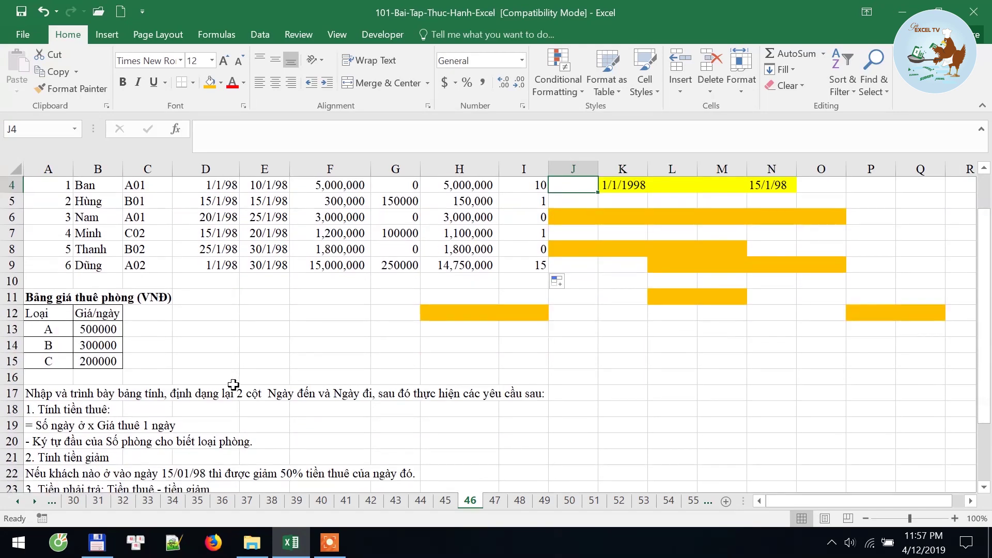
{"action": "scroll", "coordinate": [233, 385], "scroll_direction": "up", "scroll_amount": 1}
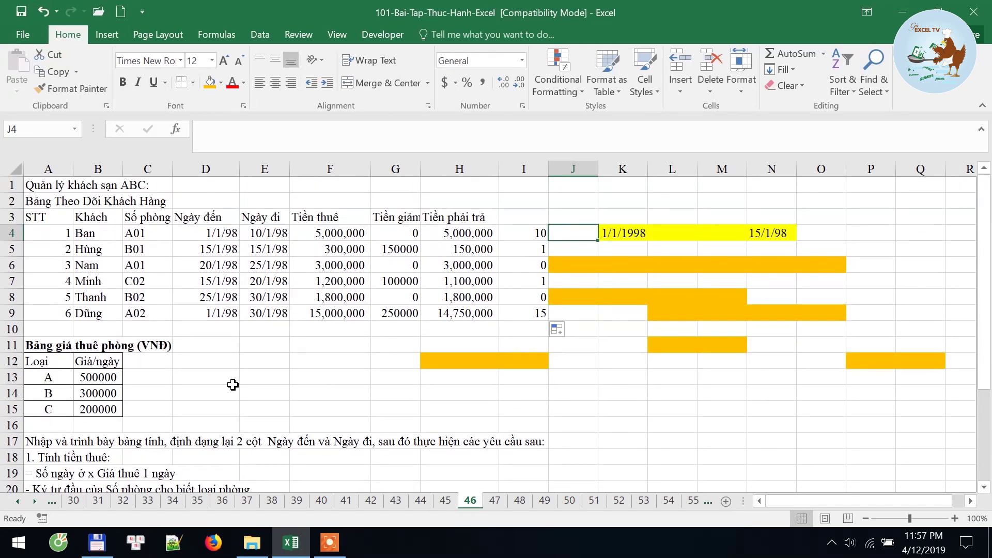
{"action": "type", "text": "="}
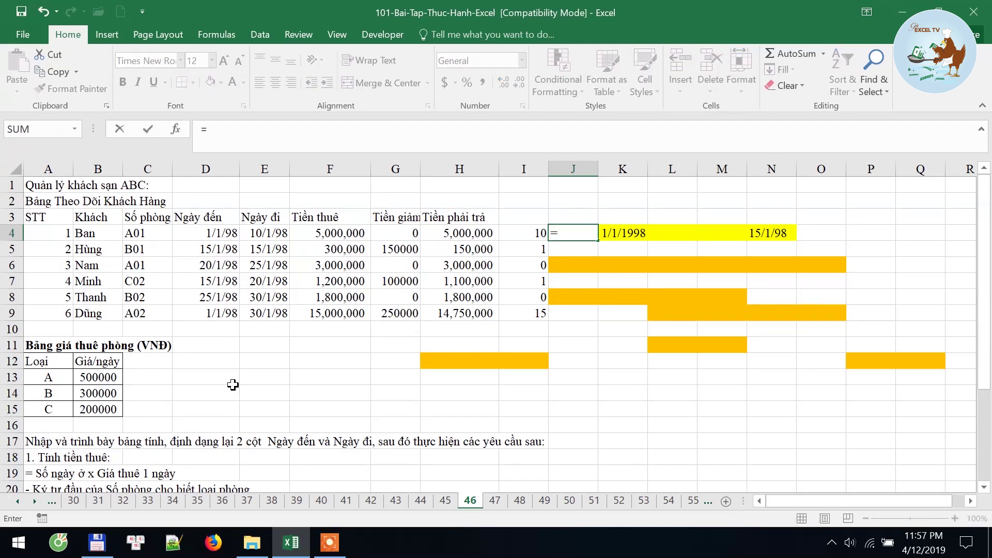
{"action": "key", "text": "Left"}
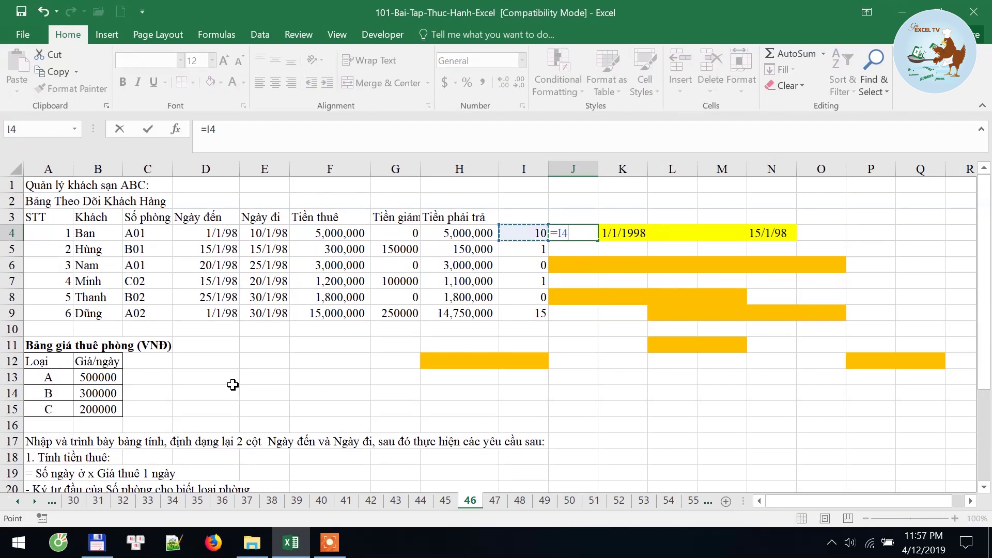
{"action": "type", "text": "*"}
{"action": "type", "text": "vlo"}
{"action": "key", "text": "Tab"}
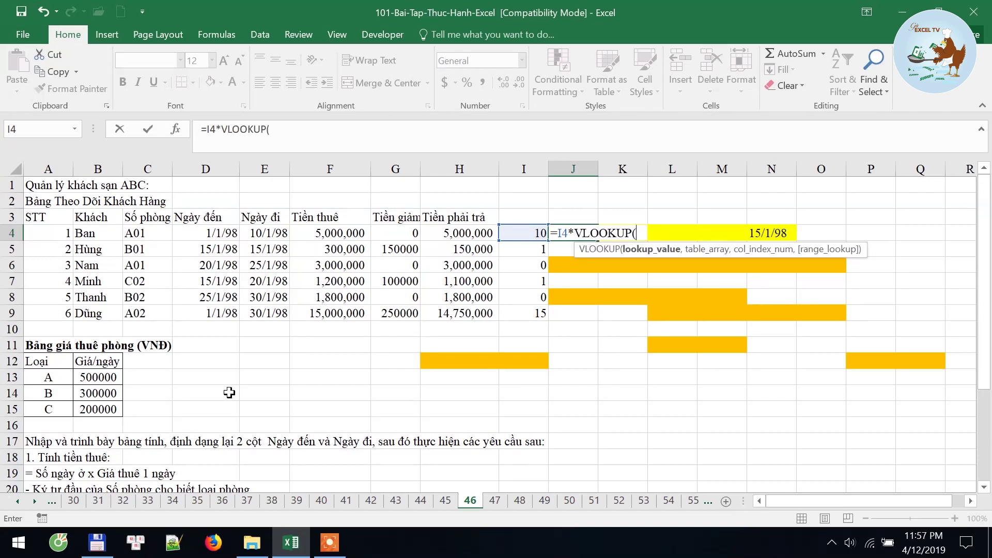
{"action": "type", "text": "le"}
{"action": "key", "text": "Tab"}
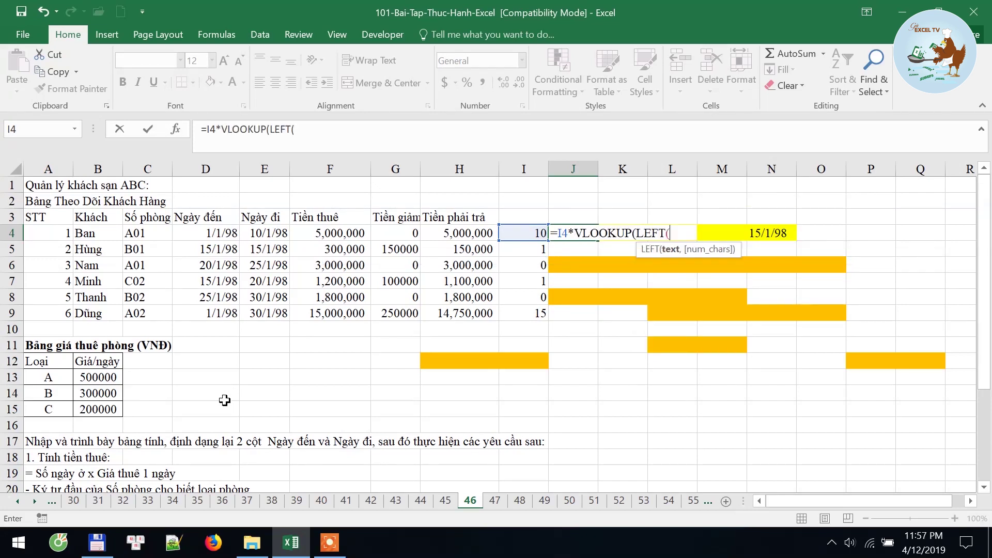
{"action": "left_click", "coordinate": [142, 233]}
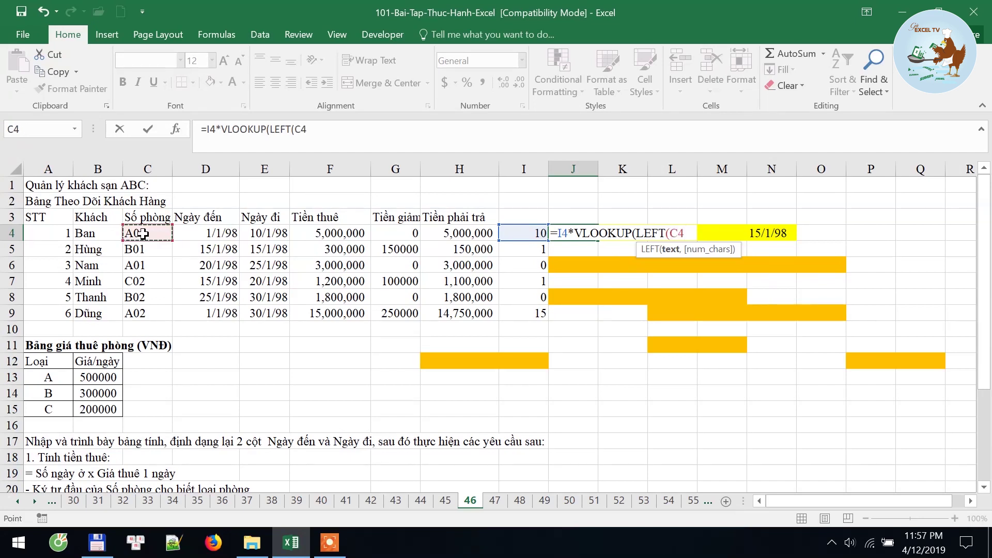
{"action": "type", "text": ",1)"}
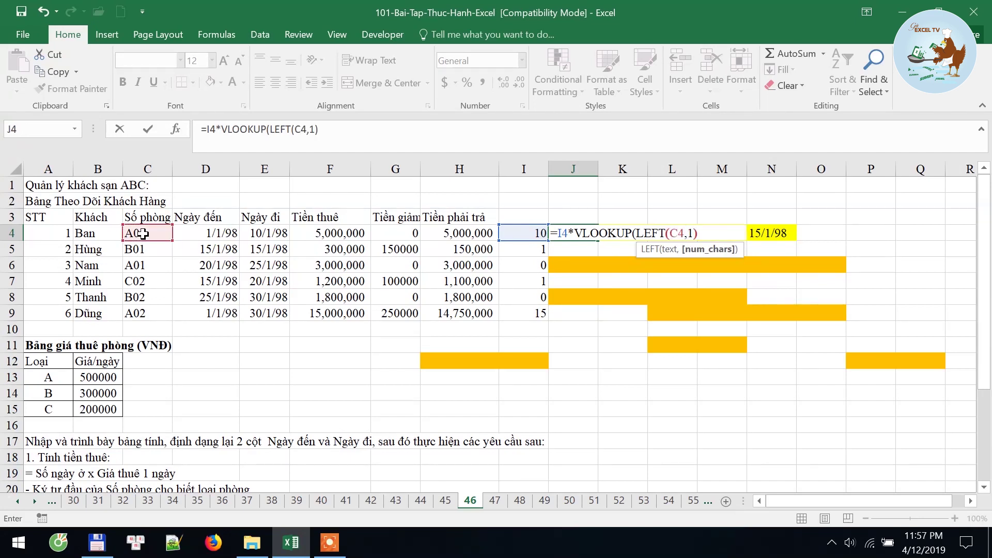
{"action": "type", "text": ","}
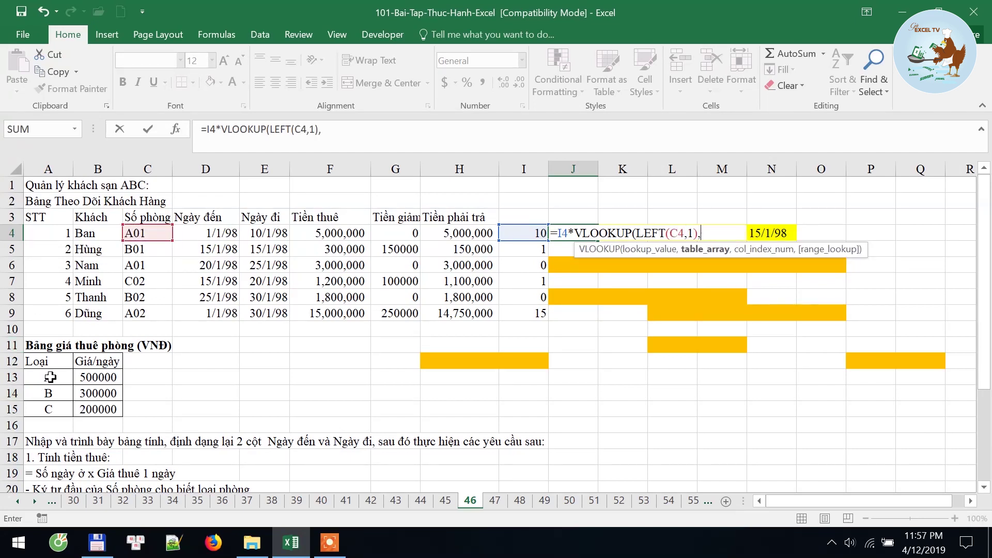
Step: Finish with lookup range $A$13:$B$15, column 2, exact match, and fill down to J9
{"action": "left_click_drag", "start_coordinate": [50, 378], "coordinate": [102, 412]}
{"action": "key", "text": "F4"}
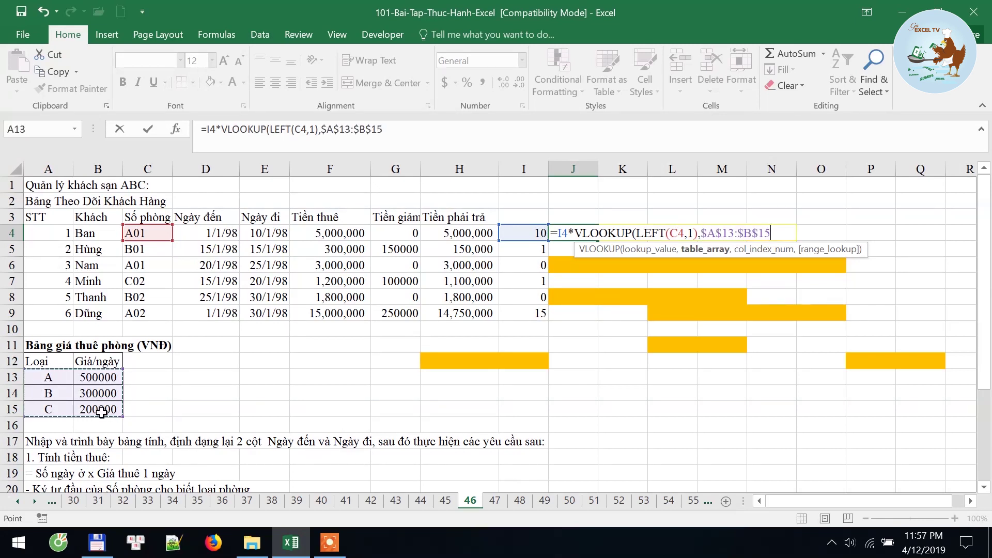
{"action": "type", "text": ",2,0"}
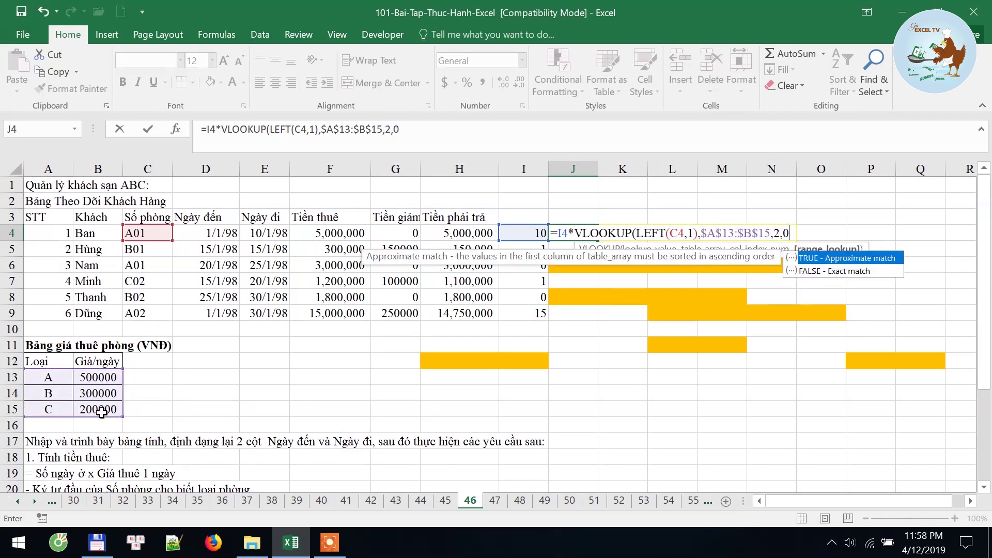
{"action": "type", "text": ")"}
{"action": "key", "text": "ctrl+Return"}
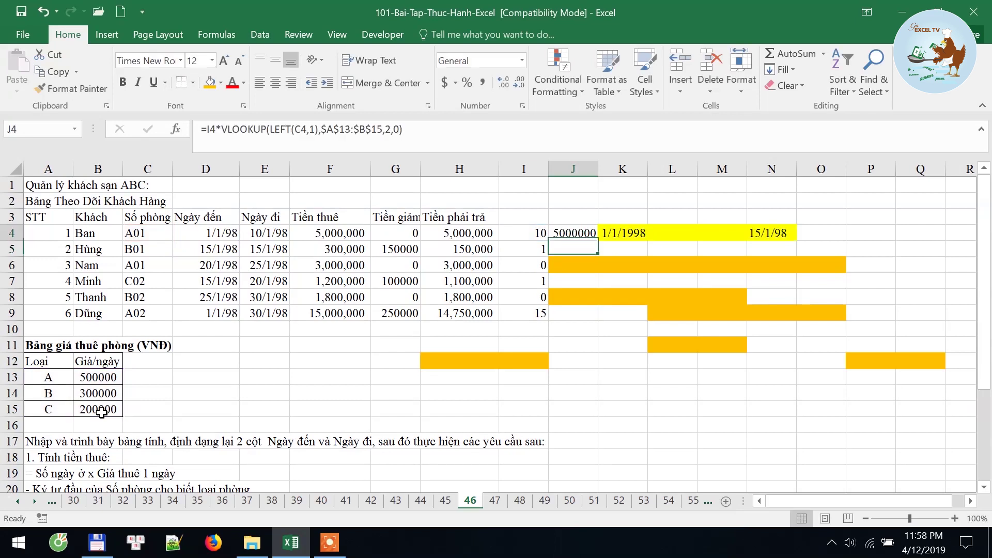
{"action": "double_click", "coordinate": [599, 242]}
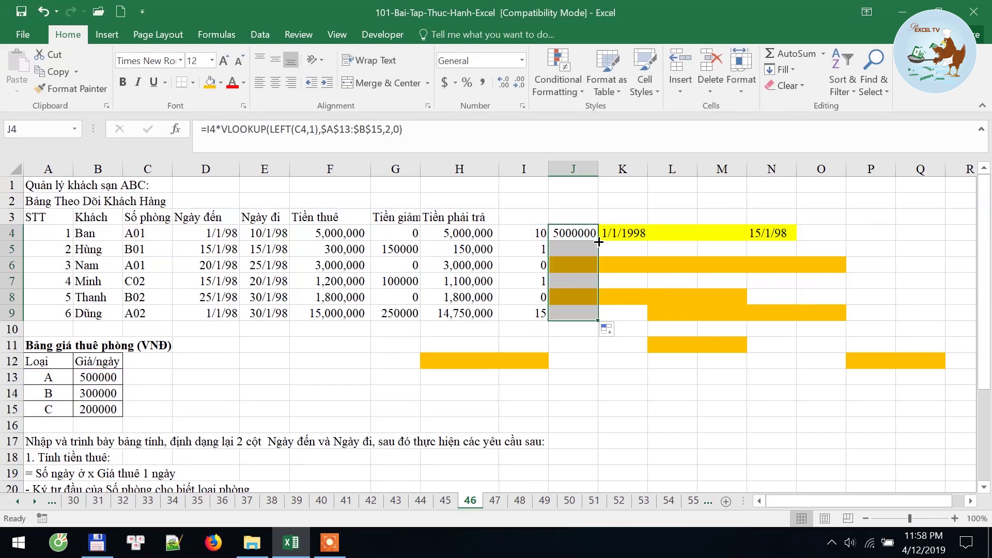
{"action": "left_click_drag", "start_coordinate": [581, 230], "coordinate": [574, 313]}
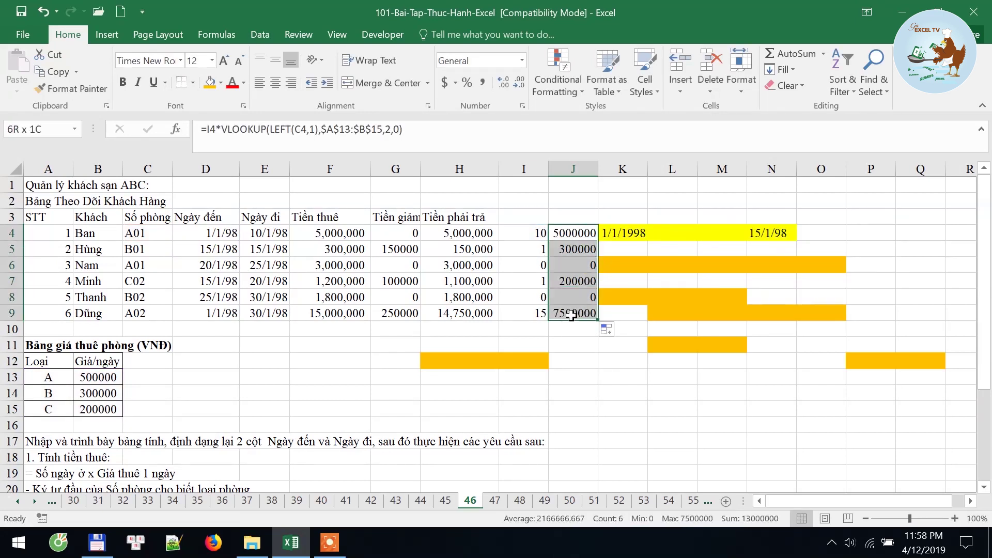
Step: Enter =SUM(J4:J9) in J10, widen column J, and apply Comma Style showing 13,000,000.00
{"action": "left_click", "coordinate": [571, 329]}
{"action": "type", "text": "=a"}
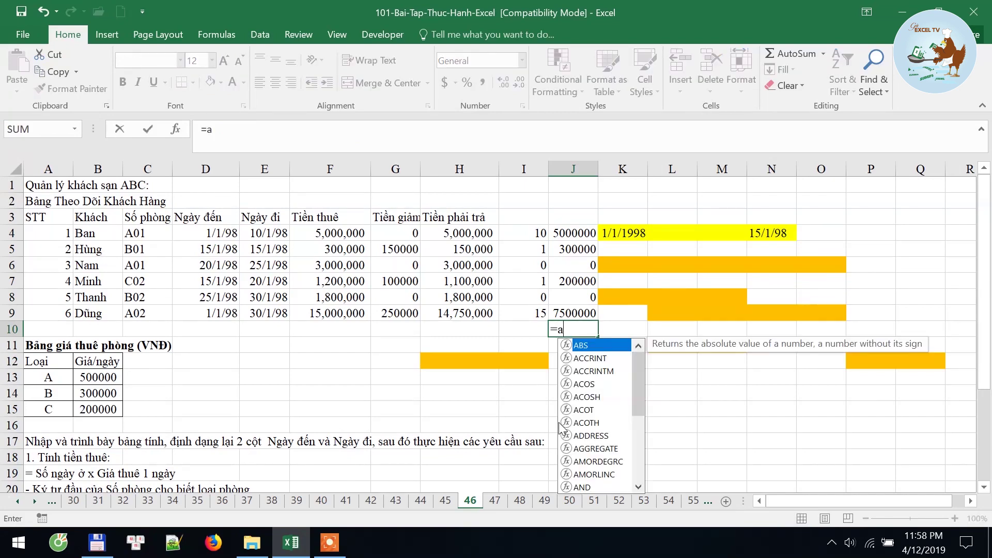
{"action": "key", "text": "BackSpace"}
{"action": "type", "text": "sum"}
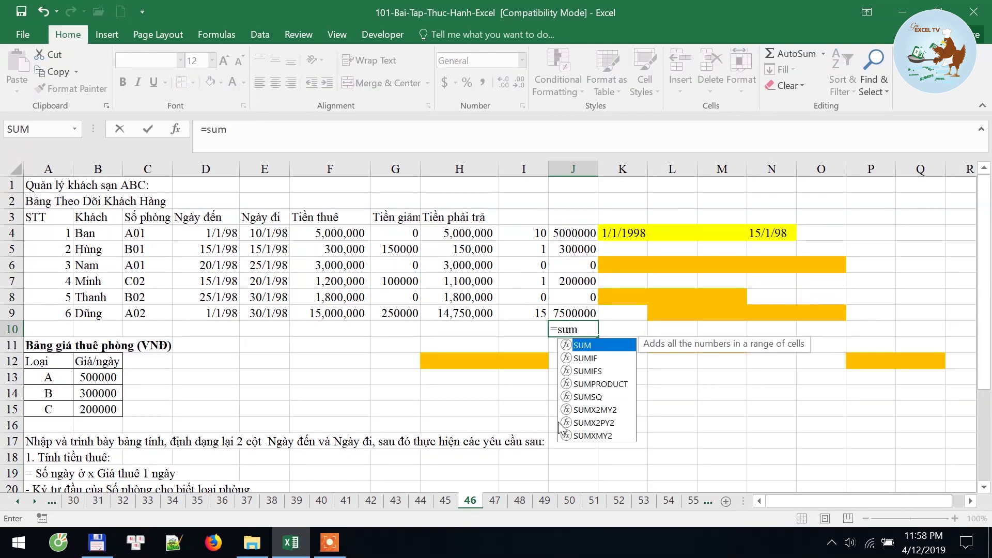
{"action": "key", "text": "Tab"}
{"action": "left_click_drag", "start_coordinate": [567, 234], "coordinate": [572, 314]}
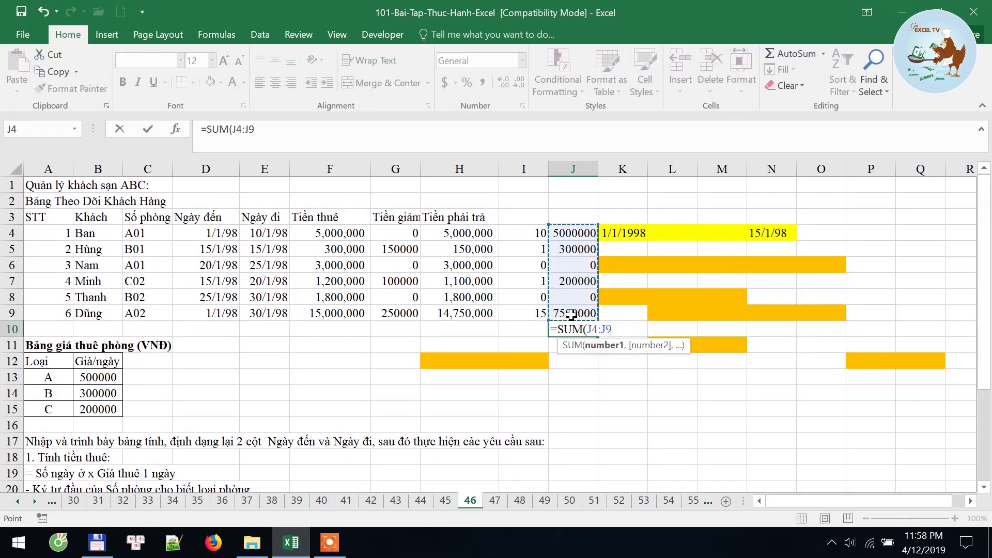
{"action": "key", "text": "Return"}
{"action": "key", "text": "Up"}
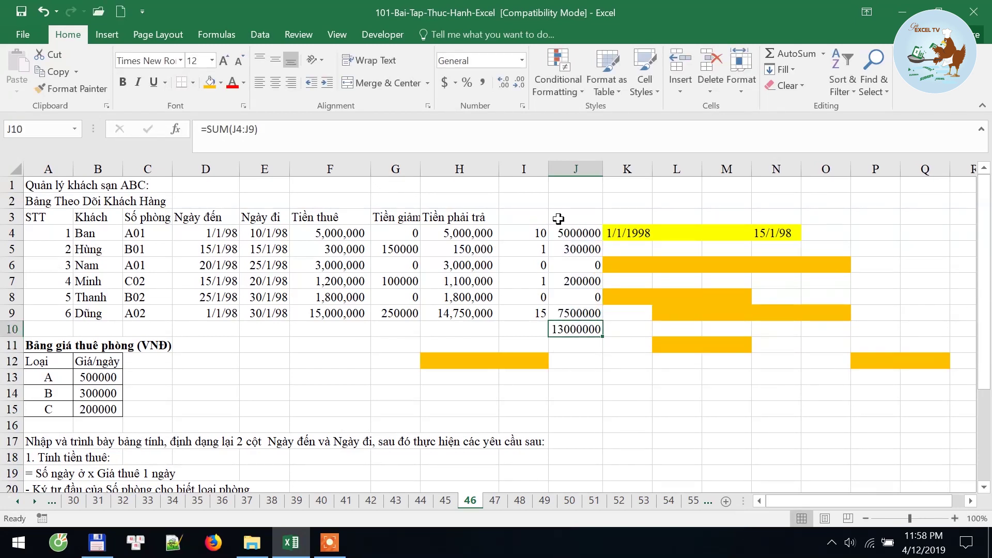
{"action": "left_click_drag", "start_coordinate": [602, 169], "coordinate": [664, 169]}
{"action": "left_click", "coordinate": [482, 83]}
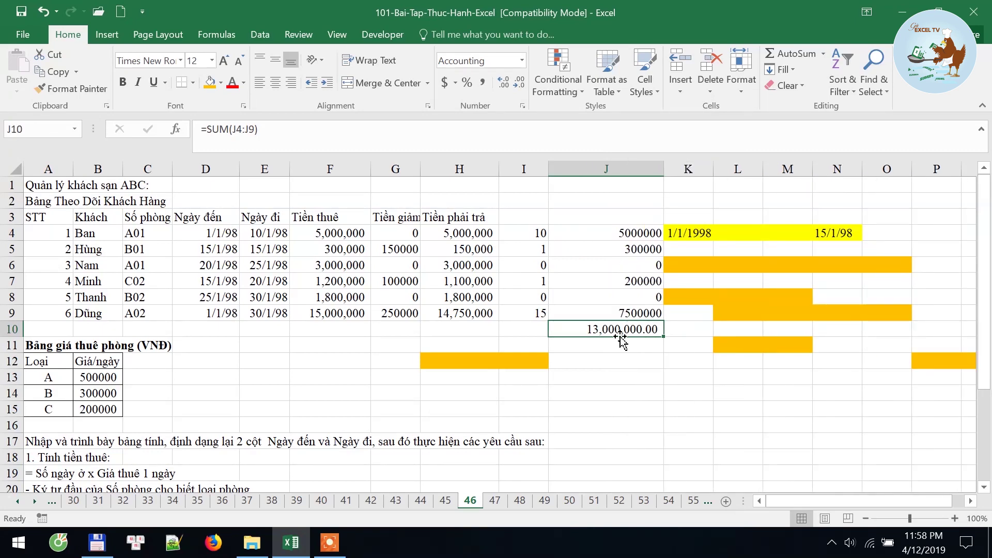
Step: Scroll down to read the total-money task, then return to the J10 total
{"action": "scroll", "coordinate": [165, 418], "scroll_direction": "down", "scroll_amount": 4}
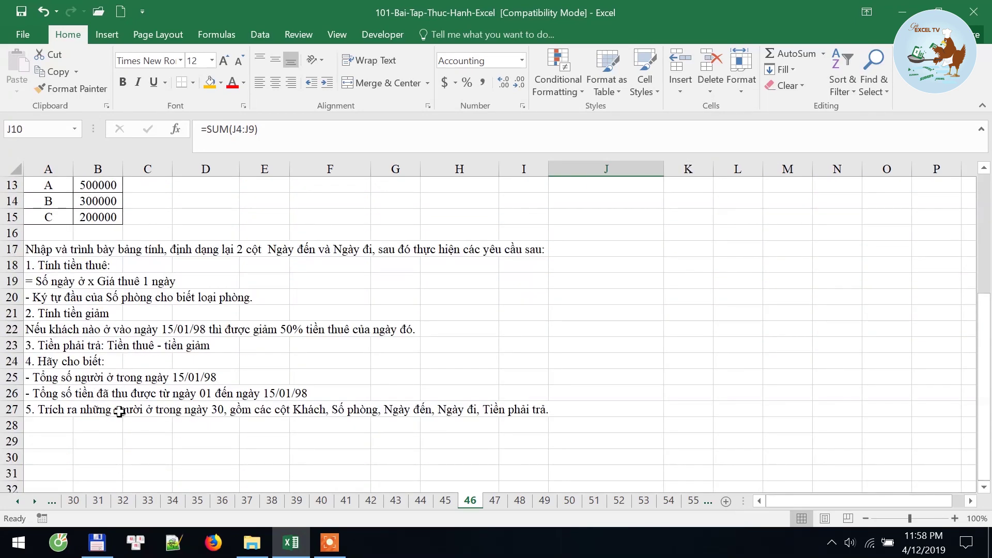
{"action": "left_click", "coordinate": [32, 396]}
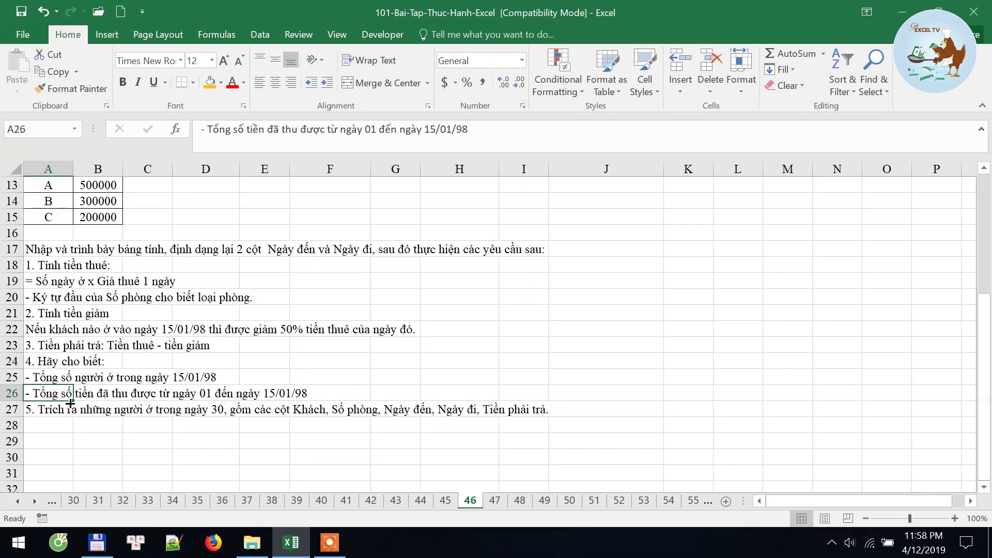
{"action": "scroll", "coordinate": [514, 395], "scroll_direction": "up", "scroll_amount": 4}
{"action": "scroll", "coordinate": [514, 394], "scroll_direction": "down", "scroll_amount": 1}
{"action": "scroll", "coordinate": [568, 331], "scroll_direction": "up", "scroll_amount": 1}
{"action": "left_click", "coordinate": [594, 329]}
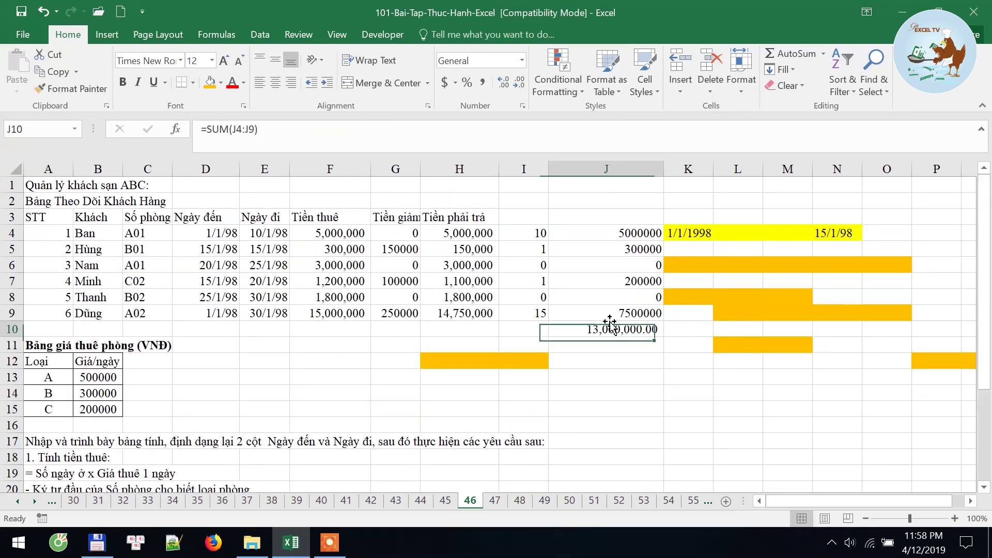
Step: Read task 5 about day-30 guests, then scroll back up to check I4's formula
{"action": "scroll", "coordinate": [362, 310], "scroll_direction": "down", "scroll_amount": 3}
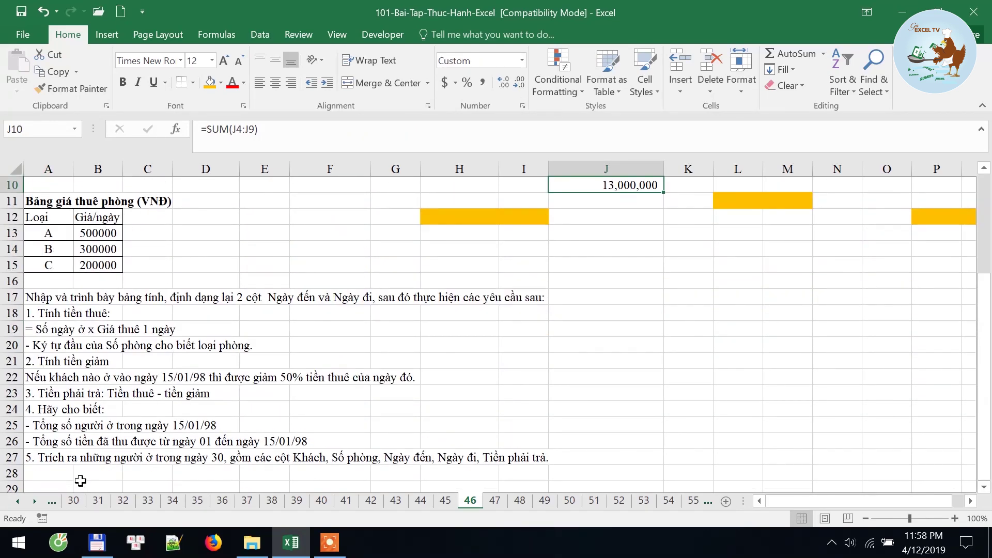
{"action": "left_click", "coordinate": [47, 457]}
{"action": "scroll", "coordinate": [246, 443], "scroll_direction": "down", "scroll_amount": 1}
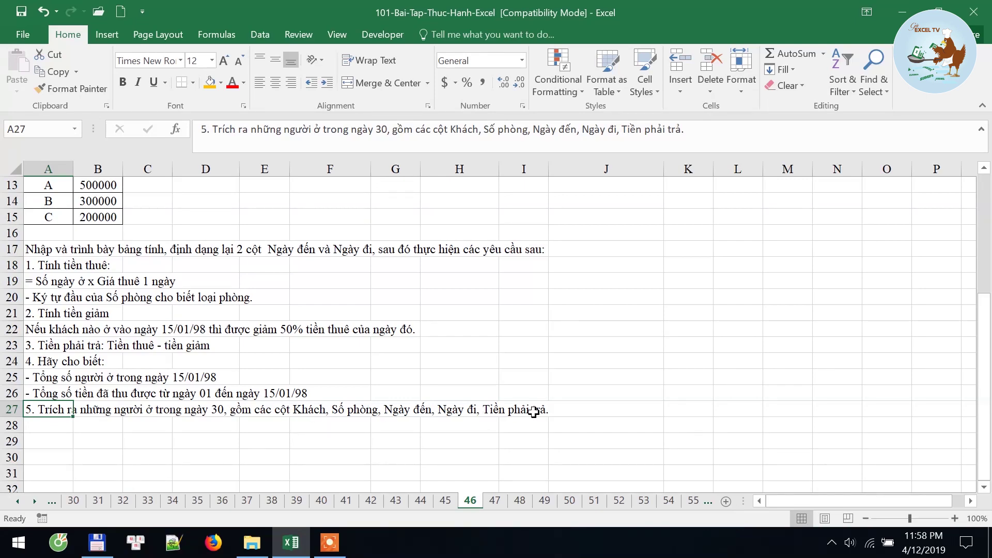
{"action": "scroll", "coordinate": [538, 431], "scroll_direction": "up", "scroll_amount": 3}
{"action": "scroll", "coordinate": [547, 421], "scroll_direction": "down", "scroll_amount": 2}
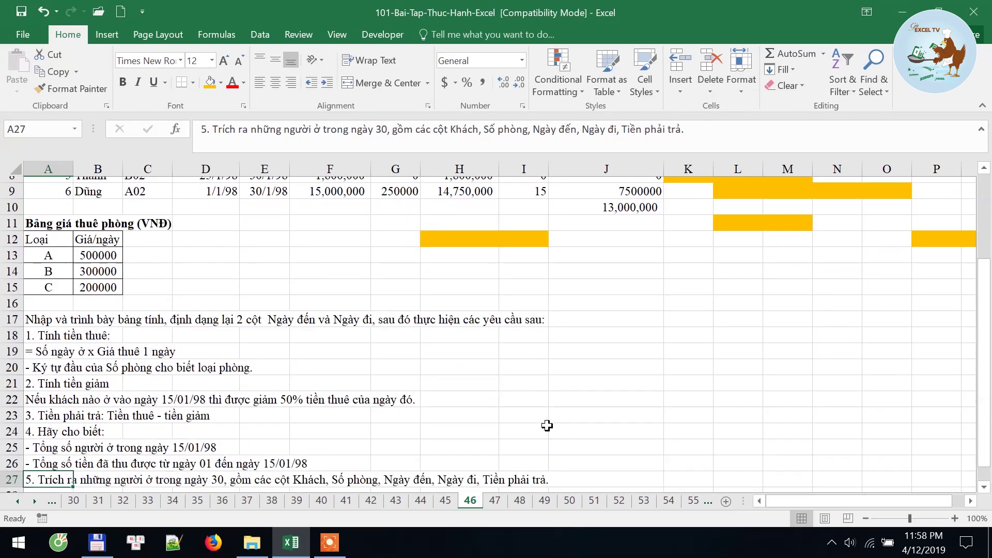
{"action": "scroll", "coordinate": [543, 418], "scroll_direction": "down", "scroll_amount": 1}
{"action": "scroll", "coordinate": [543, 420], "scroll_direction": "down", "scroll_amount": 1}
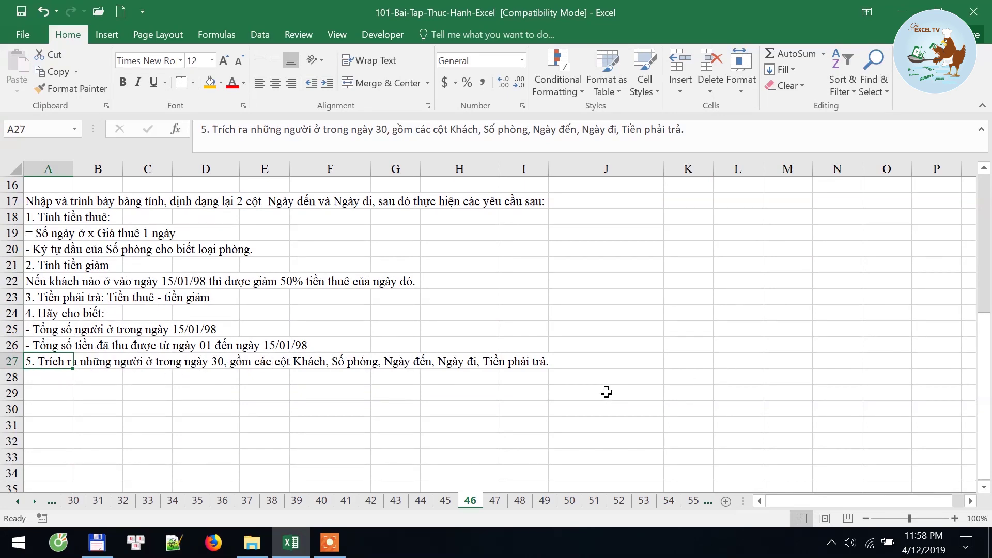
{"action": "scroll", "coordinate": [607, 392], "scroll_direction": "up", "scroll_amount": 2}
{"action": "scroll", "coordinate": [607, 392], "scroll_direction": "down", "scroll_amount": 2}
{"action": "scroll", "coordinate": [607, 393], "scroll_direction": "up", "scroll_amount": 2}
{"action": "scroll", "coordinate": [607, 393], "scroll_direction": "up", "scroll_amount": 2}
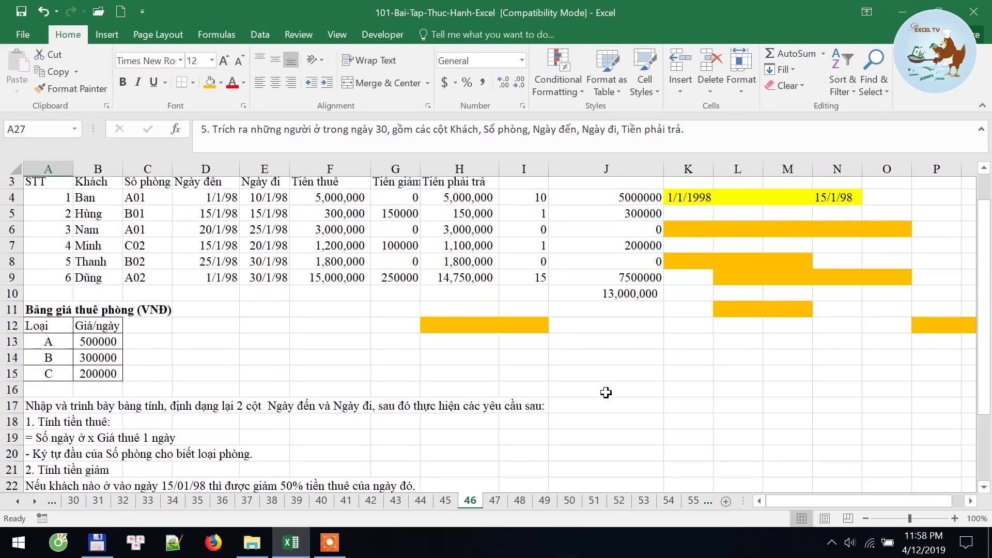
{"action": "scroll", "coordinate": [606, 393], "scroll_direction": "up", "scroll_amount": 1}
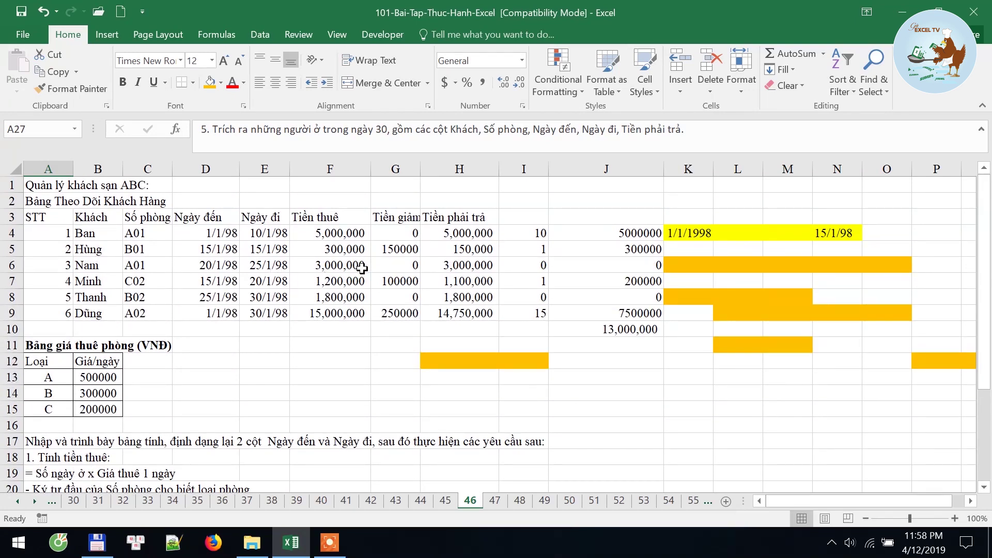
{"action": "left_click", "coordinate": [522, 237]}
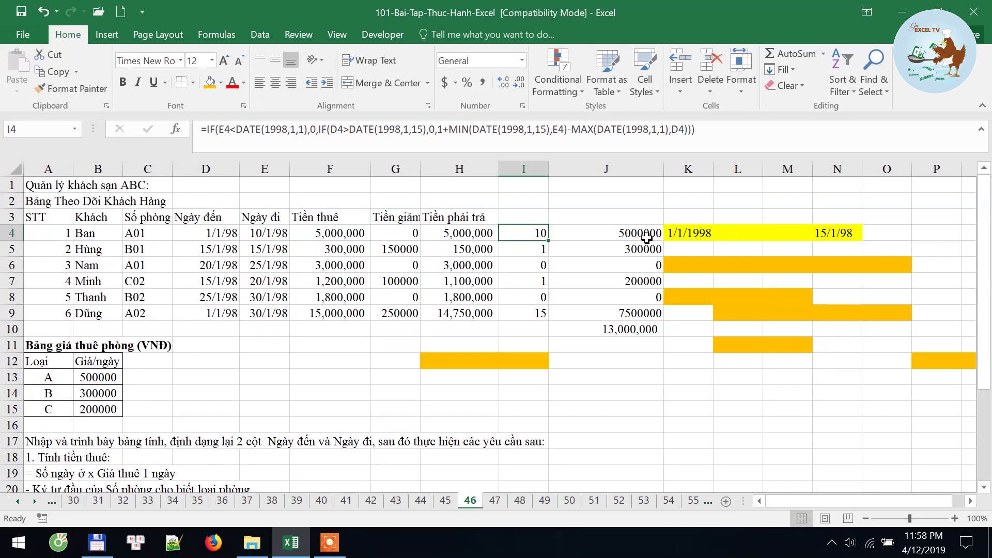
Step: Insert a new column at I and enter the header 'Ktra xem co o ngay 30' in I3
{"action": "right_click", "coordinate": [528, 168]}
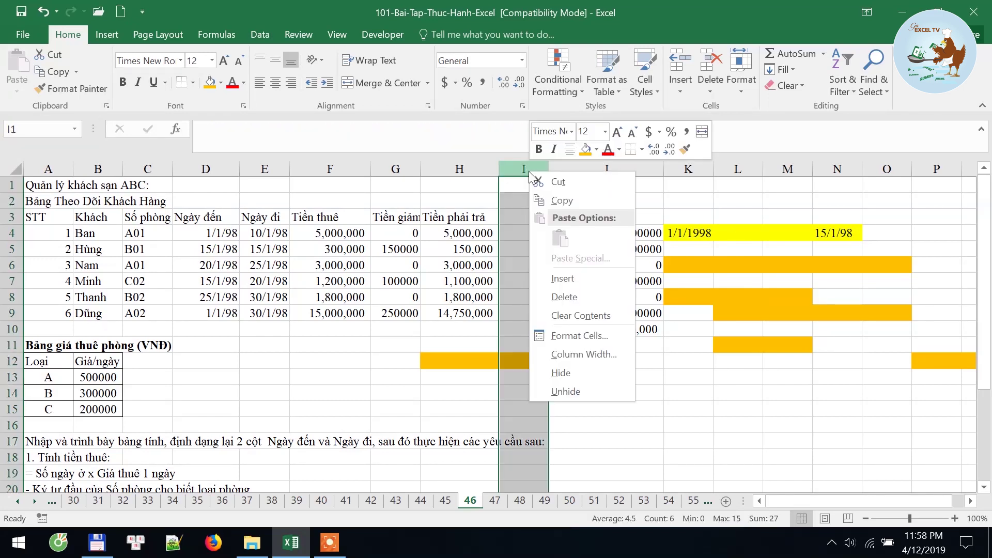
{"action": "left_click", "coordinate": [566, 277]}
{"action": "left_click", "coordinate": [536, 217]}
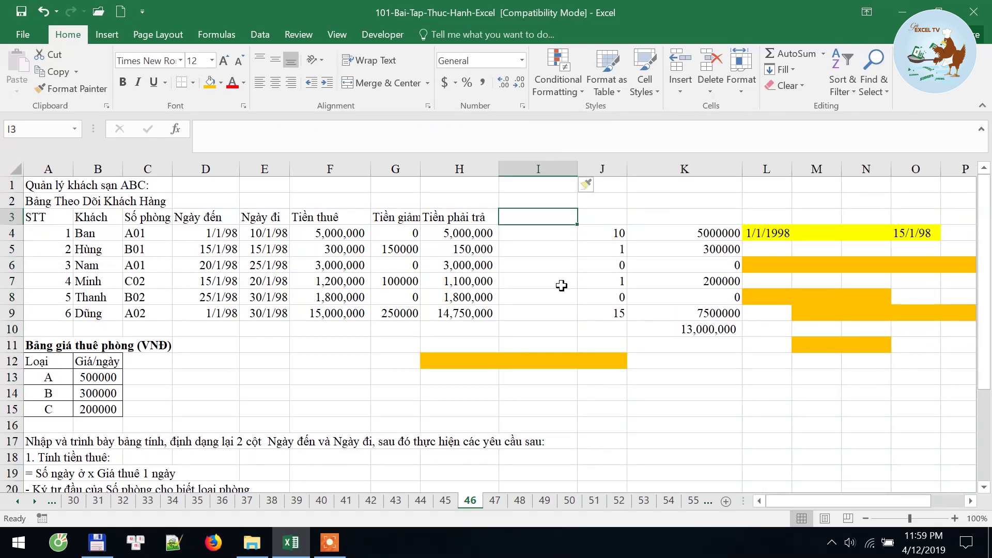
{"action": "type", "text": "C"}
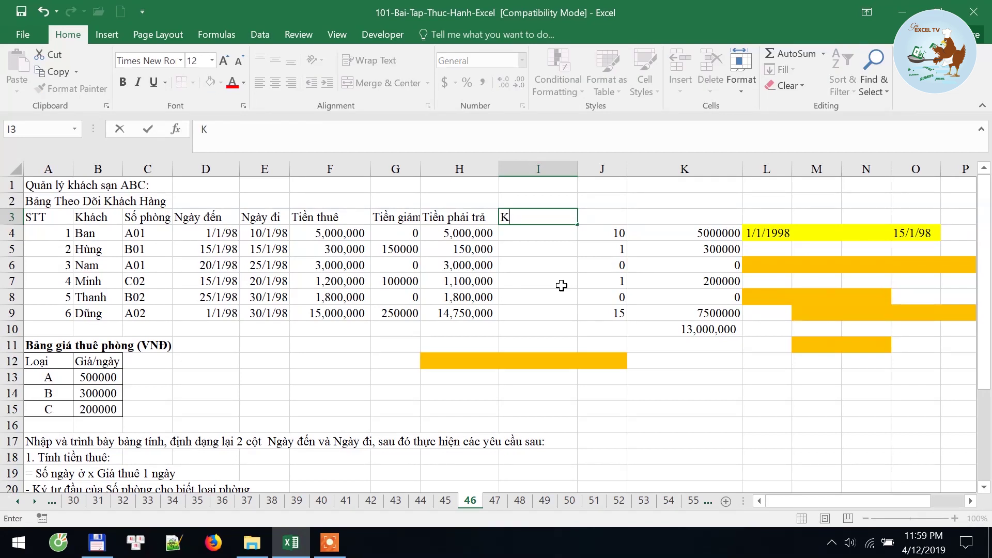
{"action": "type", "text": "em co o"}
{"action": "type", "text": " ngay 30"}
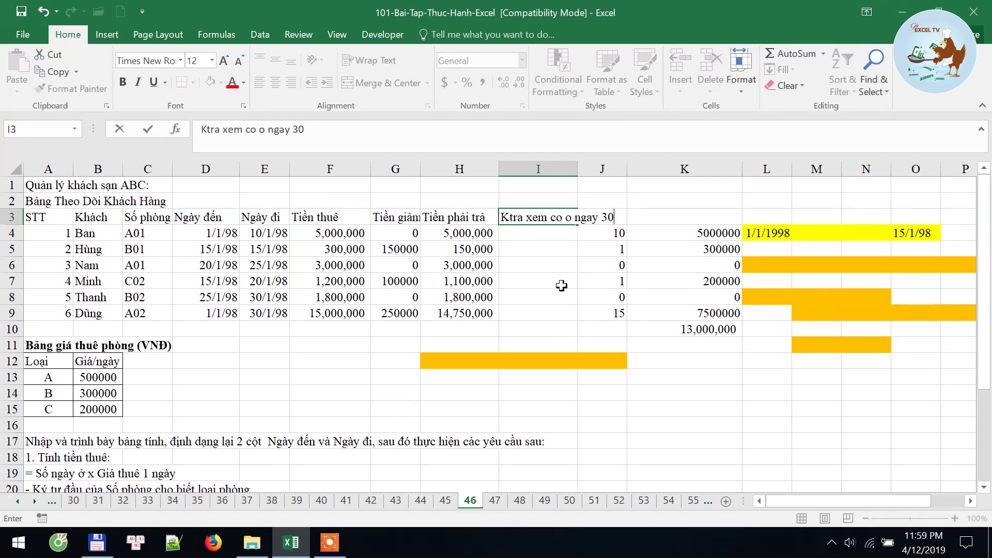
{"action": "key", "text": "Return"}
Step: In I4, enter =IF(AND(D4<=DATE(1998,1,30),E4>=DATE(1998,1,30)),1,0), accepting Excel's correction
{"action": "type", "text": "=i"}
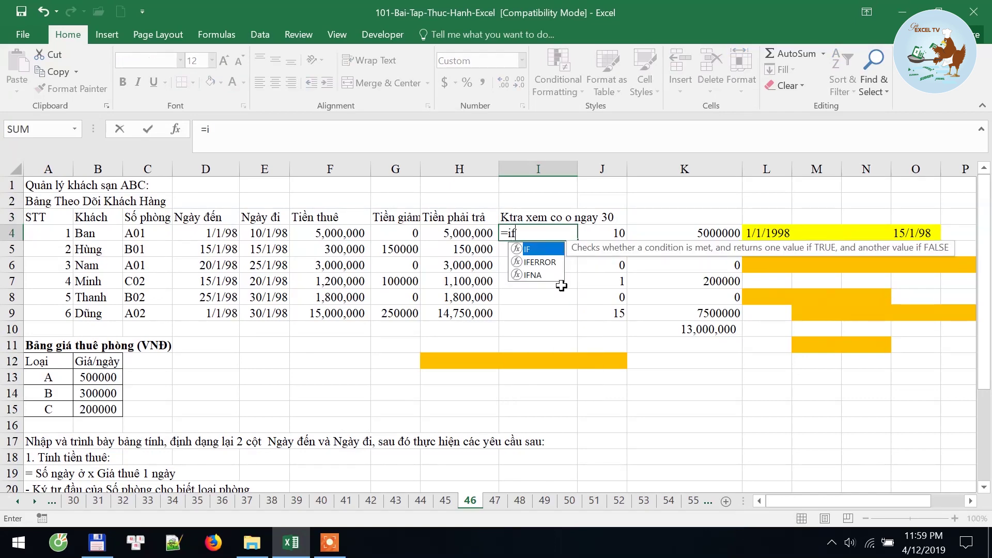
{"action": "type", "text": "f"}
{"action": "key", "text": "Tab"}
{"action": "type", "text": "an"}
{"action": "key", "text": "Tab"}
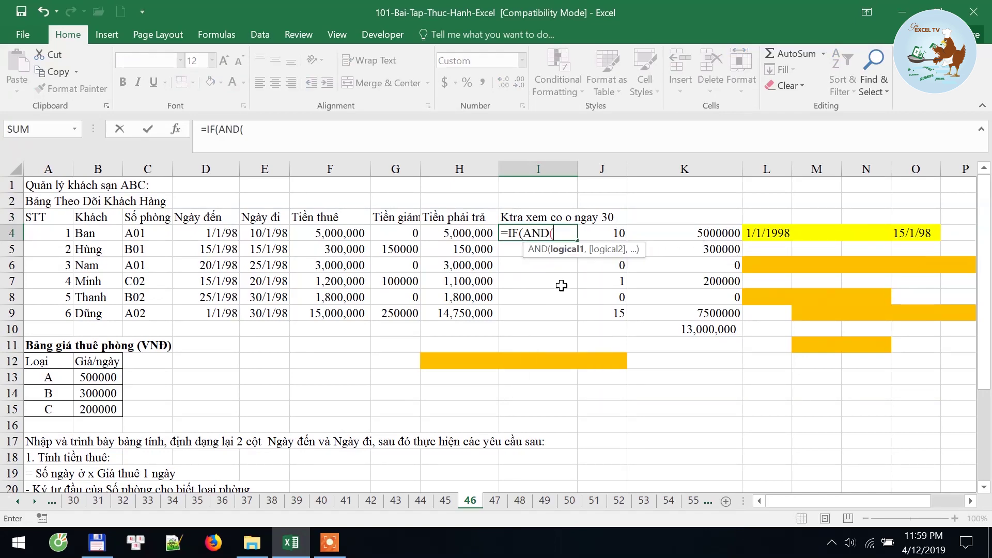
{"action": "left_click", "coordinate": [222, 233]}
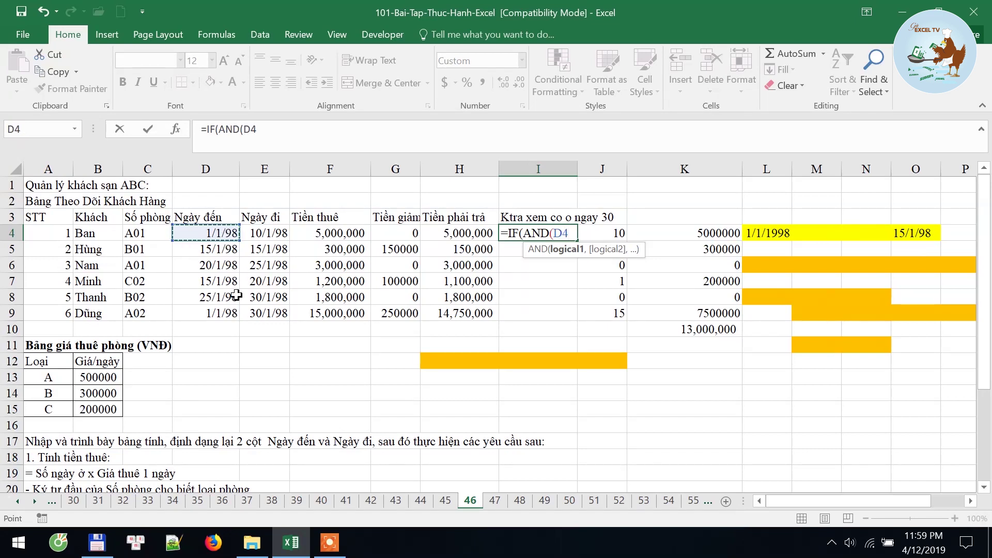
{"action": "type", "text": "<-"}
{"action": "type", "text": "date"}
{"action": "key", "text": "Tab"}
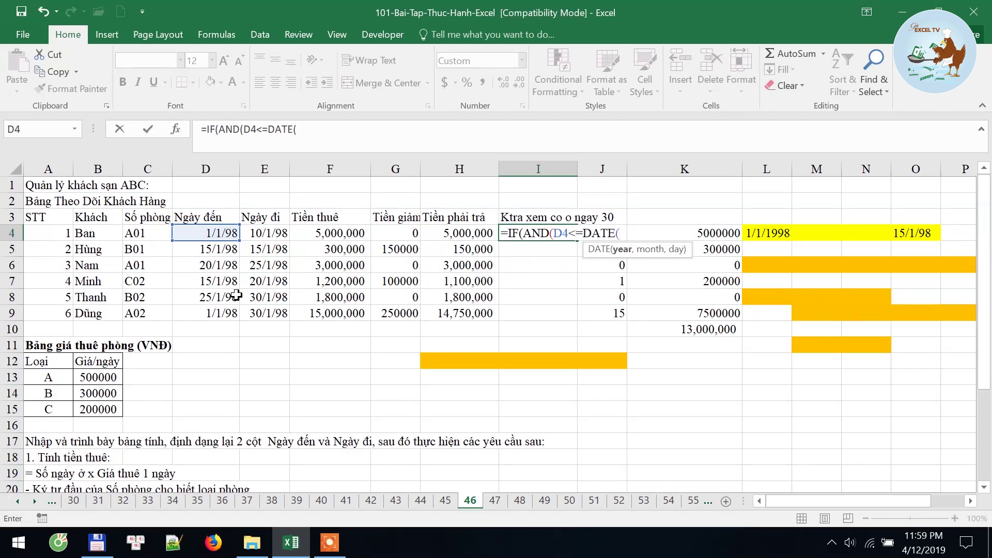
{"action": "type", "text": "998,"}
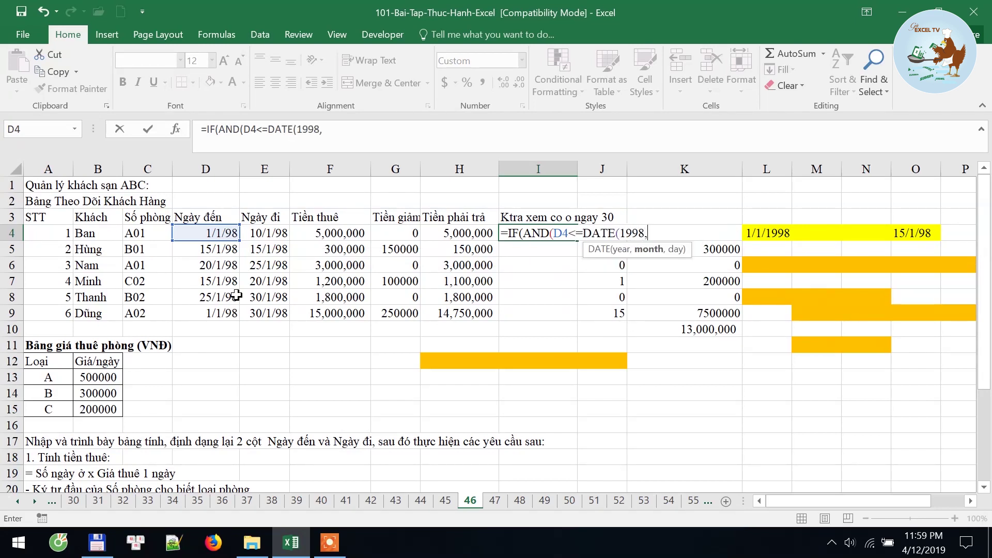
{"action": "type", "text": "1,30)"}
{"action": "type", "text": ","}
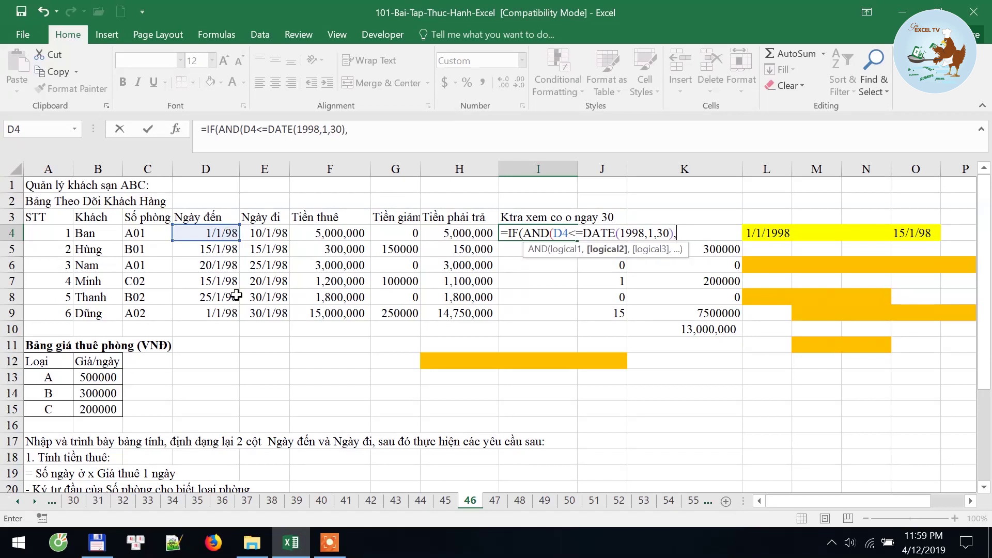
{"action": "left_click", "coordinate": [265, 233]}
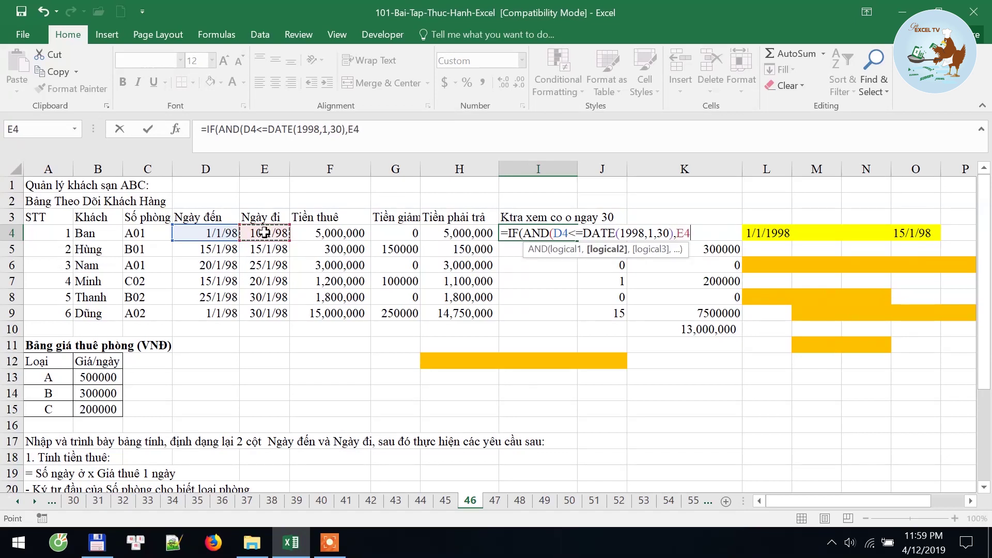
{"action": "type", "text": ">=date"}
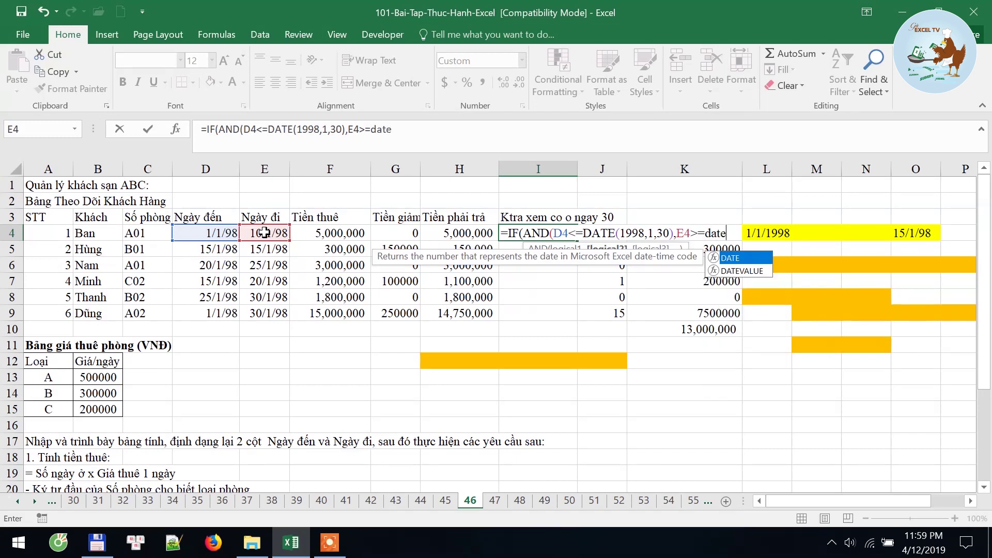
{"action": "type", "text": "(1998"}
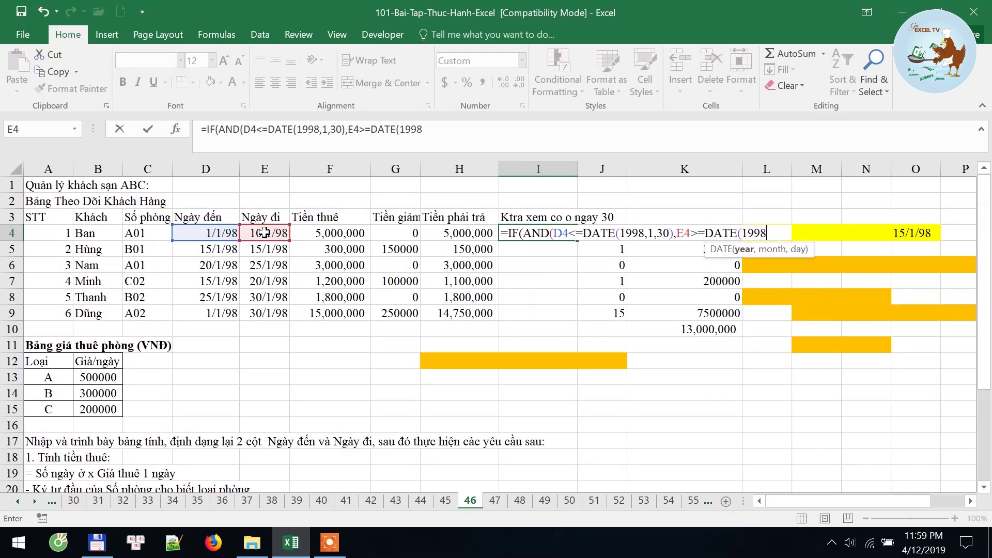
{"action": "type", "text": ",1,3"}
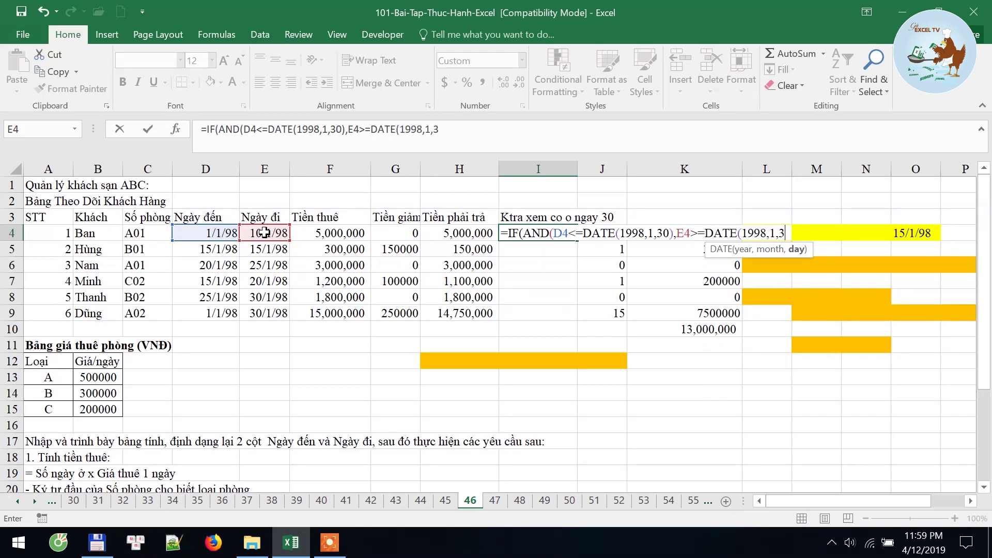
{"action": "type", "text": "0"}
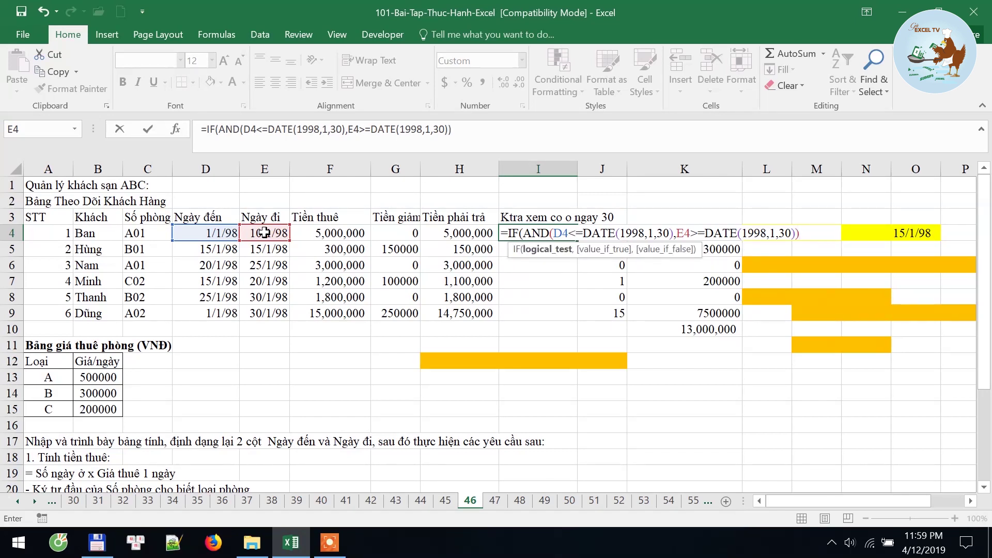
{"action": "type", "text": ","}
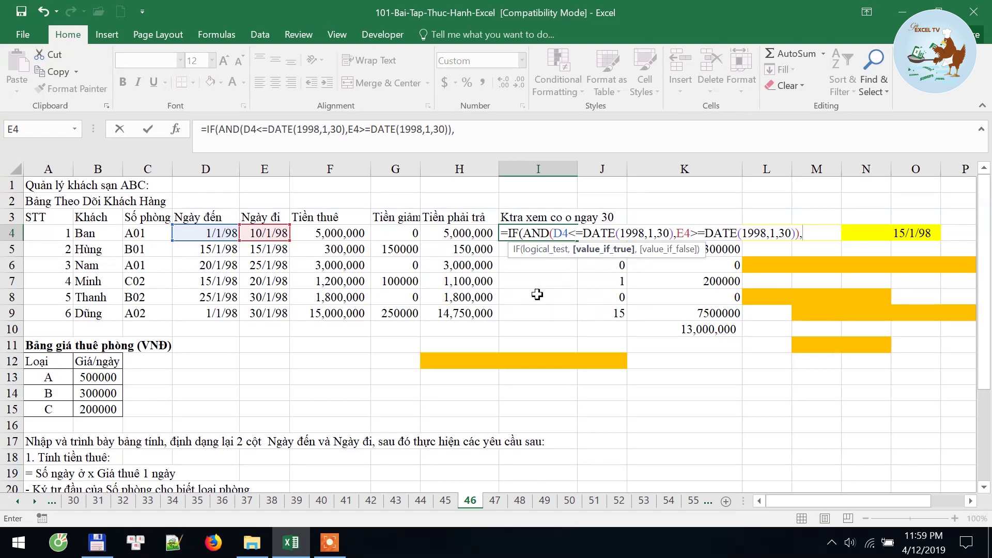
{"action": "type", "text": "1,0"}
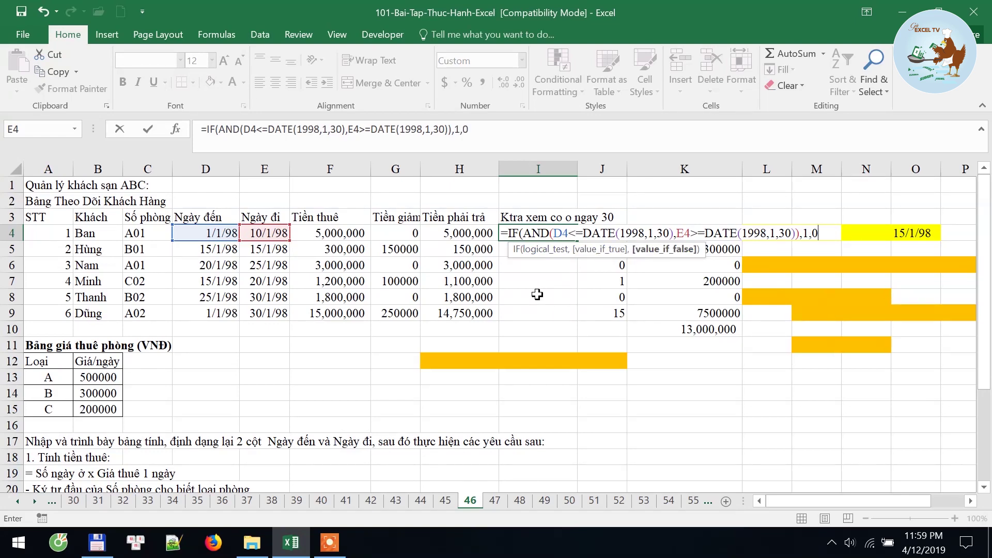
{"action": "scroll", "coordinate": [457, 357], "scroll_direction": "down", "scroll_amount": 2}
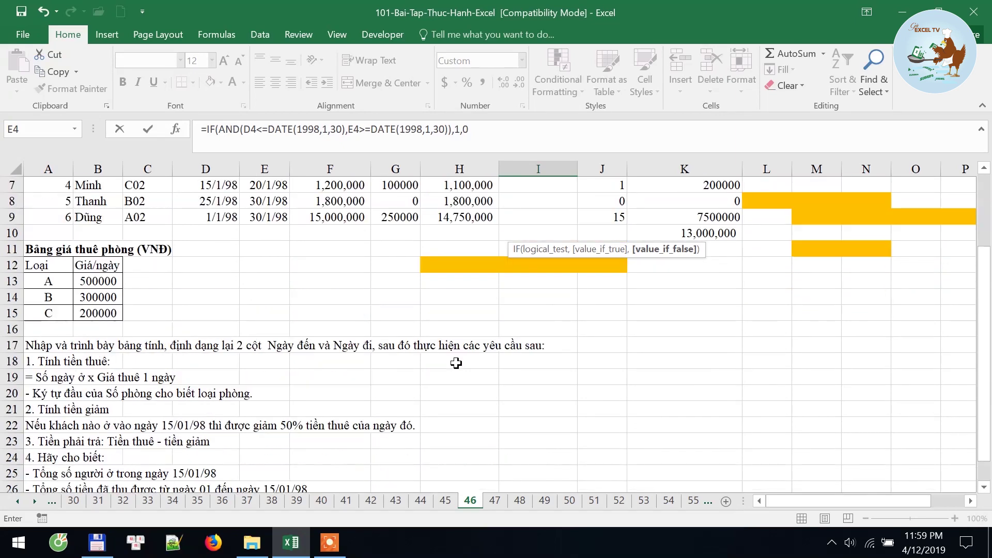
{"action": "scroll", "coordinate": [456, 363], "scroll_direction": "up", "scroll_amount": 1}
{"action": "scroll", "coordinate": [456, 363], "scroll_direction": "up", "scroll_amount": 1}
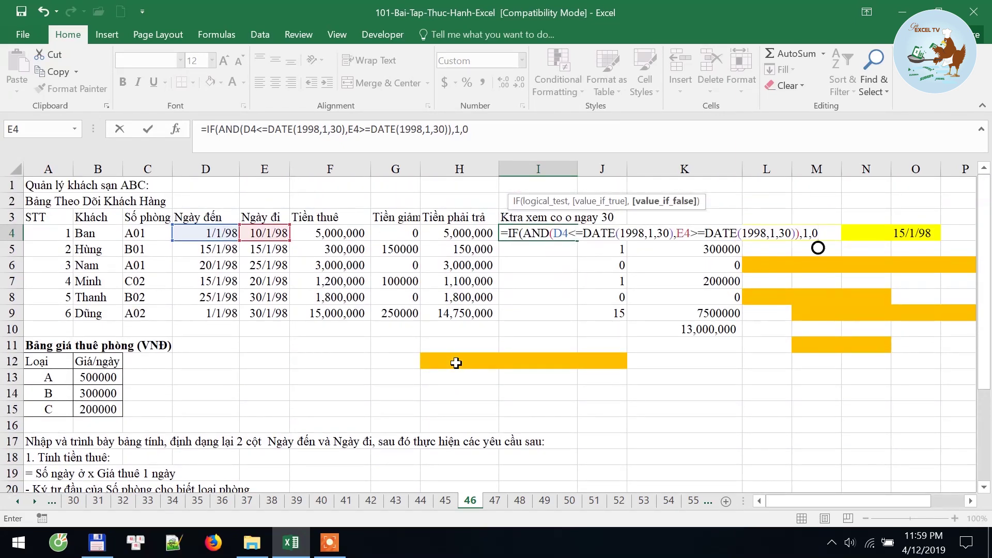
{"action": "key", "text": "Return"}
{"action": "left_click", "coordinate": [474, 332]}
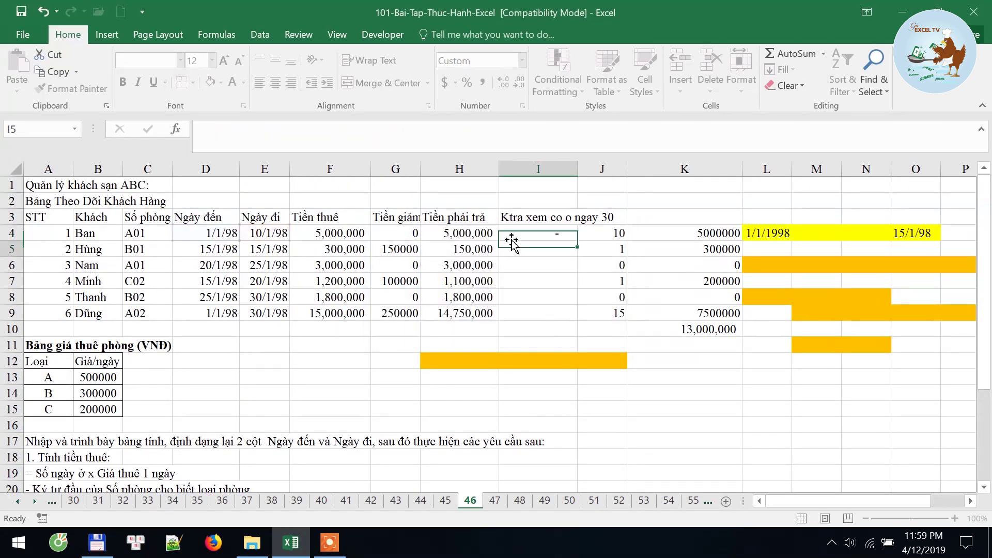
Step: Fill the day-30 flag formula down to I9 only, undoing an overrun fill
{"action": "left_click", "coordinate": [542, 233]}
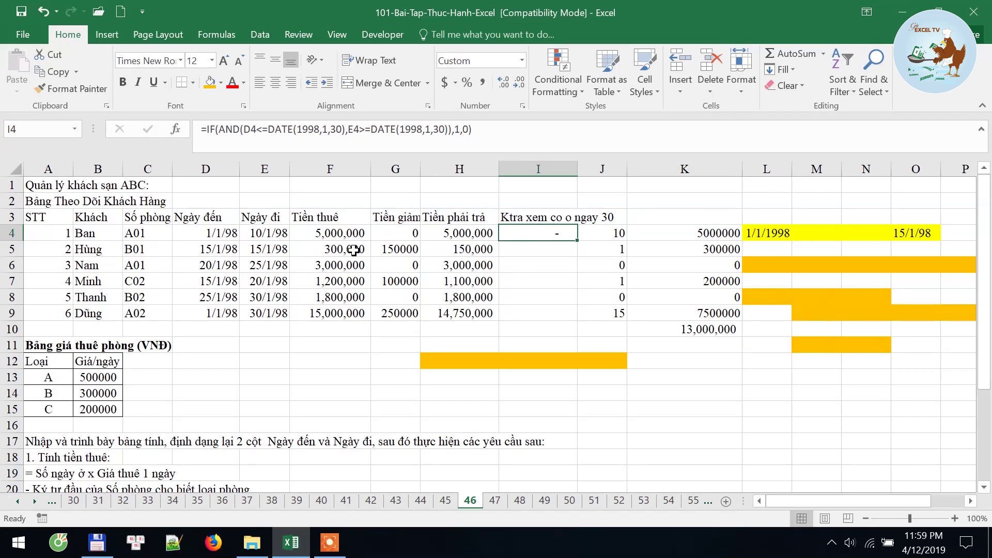
{"action": "left_click_drag", "start_coordinate": [176, 236], "coordinate": [304, 238]}
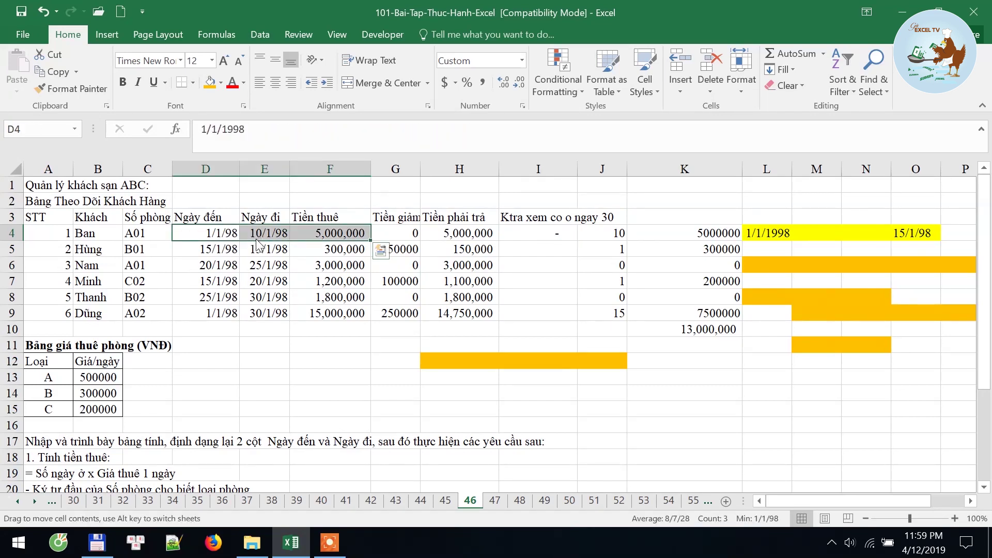
{"action": "left_click", "coordinate": [548, 233]}
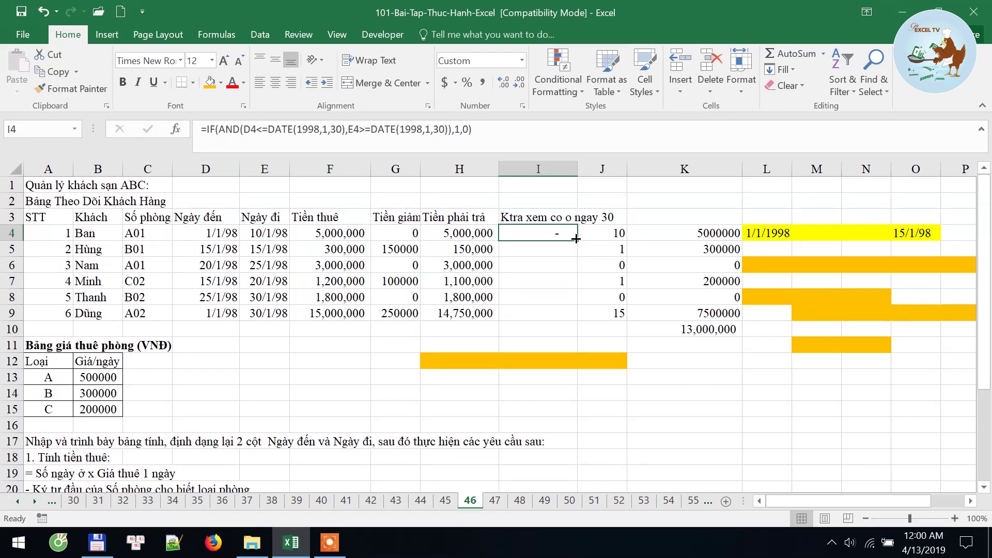
{"action": "double_click", "coordinate": [576, 239]}
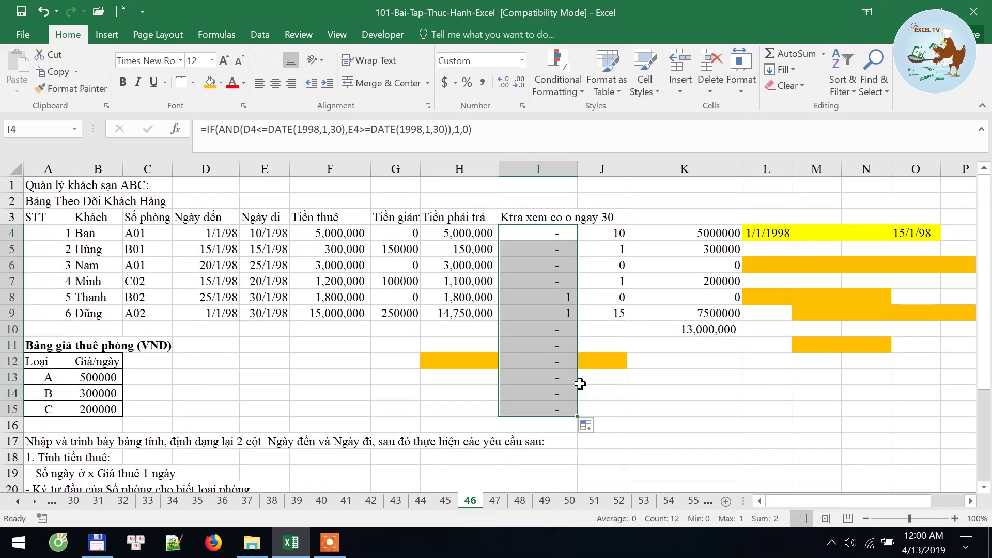
{"action": "key", "text": "ctrl+z"}
{"action": "mouse_move", "coordinate": [576, 242]}
{"action": "left_mouse_down"}
{"action": "mouse_move", "coordinate": [573, 316]}
{"action": "mouse_move", "coordinate": [551, 313]}
{"action": "left_mouse_up"}
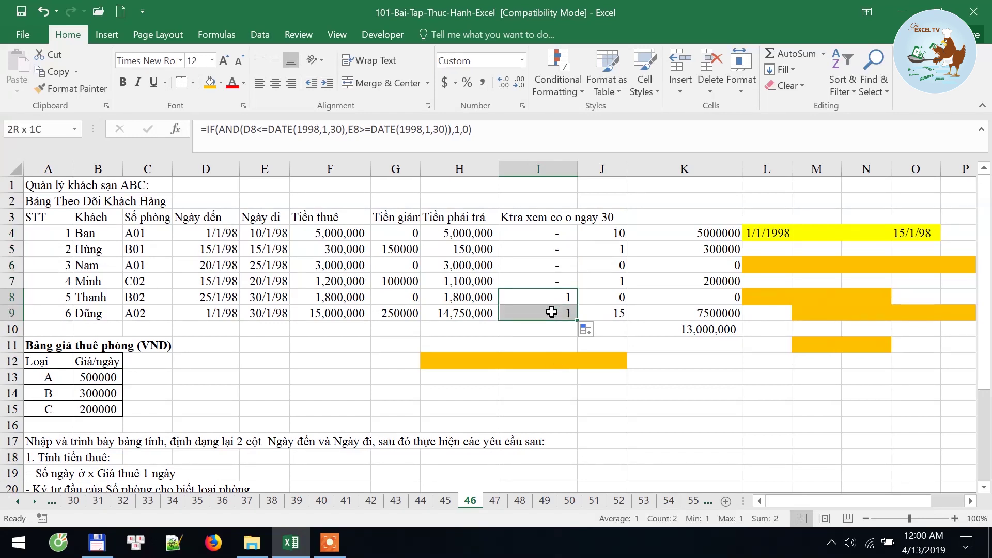
Step: Confirm against the guests' dates that only the last two guests are flagged 1
{"action": "left_click_drag", "start_coordinate": [260, 303], "coordinate": [263, 312]}
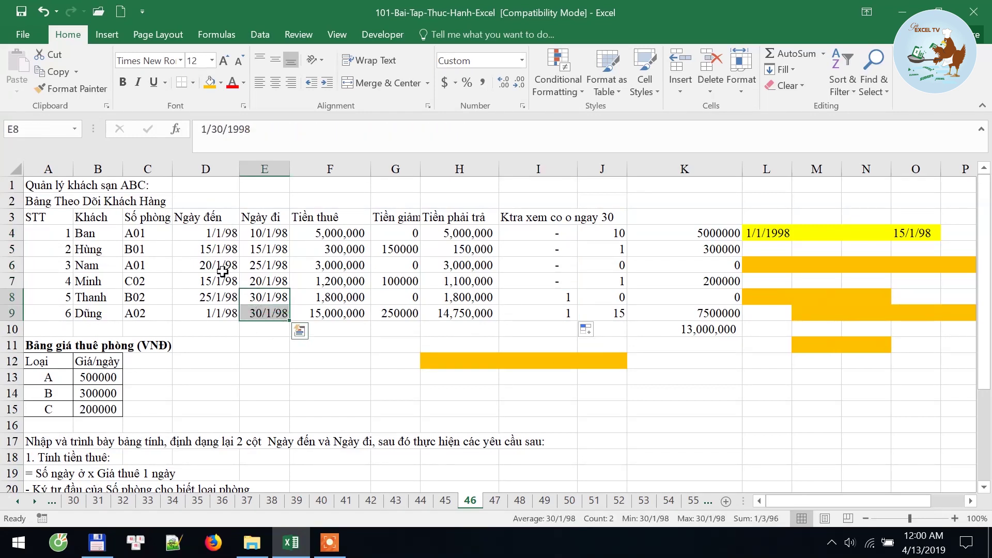
{"action": "mouse_move", "coordinate": [223, 268]}
{"action": "left_mouse_down"}
{"action": "mouse_move", "coordinate": [201, 234]}
{"action": "mouse_move", "coordinate": [266, 281]}
{"action": "left_mouse_up"}
{"action": "left_click", "coordinate": [201, 235]}
{"action": "left_click", "coordinate": [265, 281]}
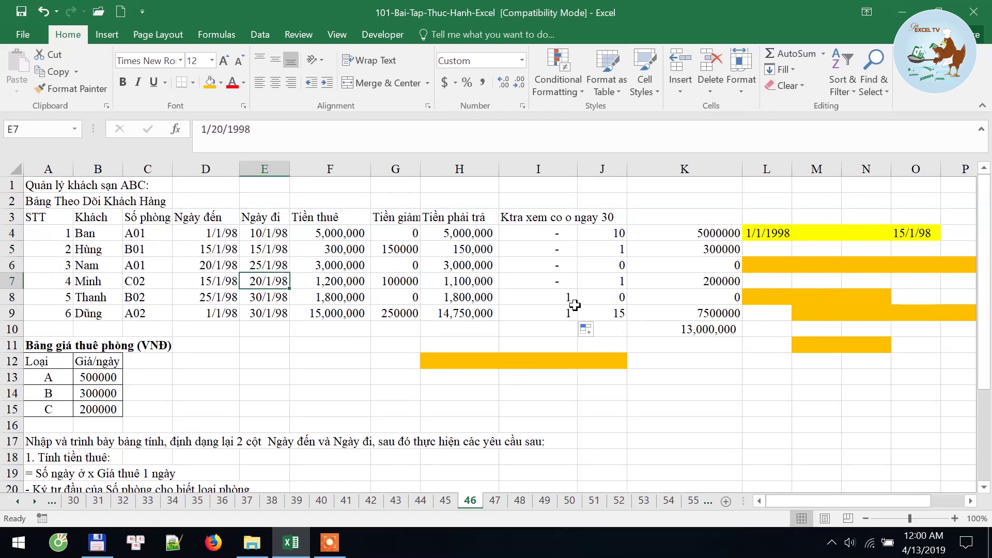
{"action": "left_click_drag", "start_coordinate": [553, 297], "coordinate": [553, 312]}
{"action": "left_click", "coordinate": [524, 215]}
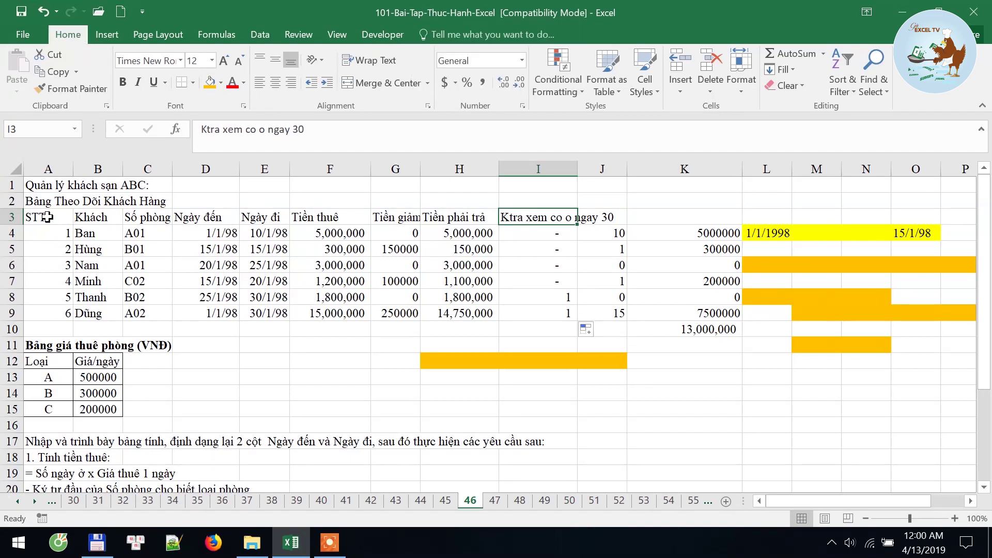
Step: Turn on AutoFilter for the guest table header row A3:J3
{"action": "left_click_drag", "start_coordinate": [49, 217], "coordinate": [583, 221]}
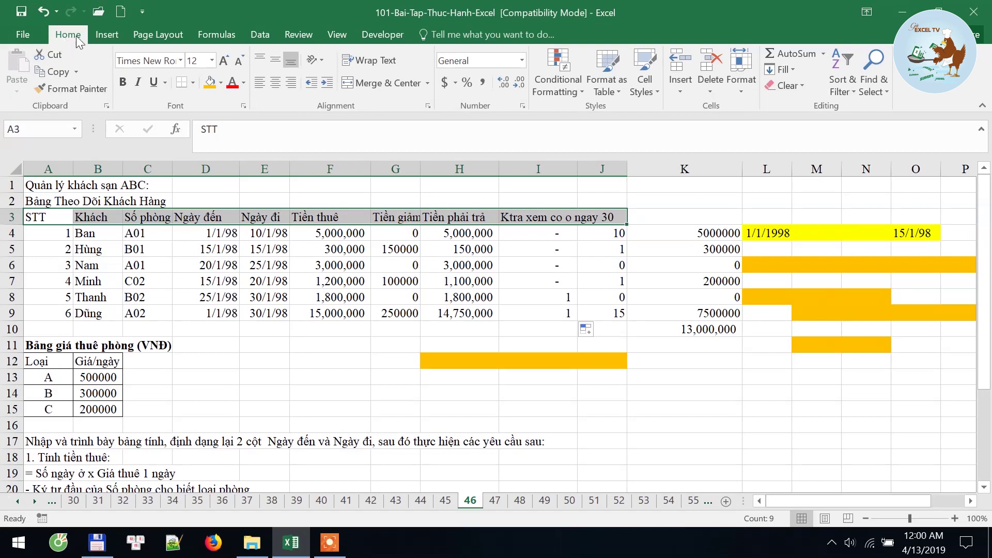
{"action": "left_click", "coordinate": [854, 94]}
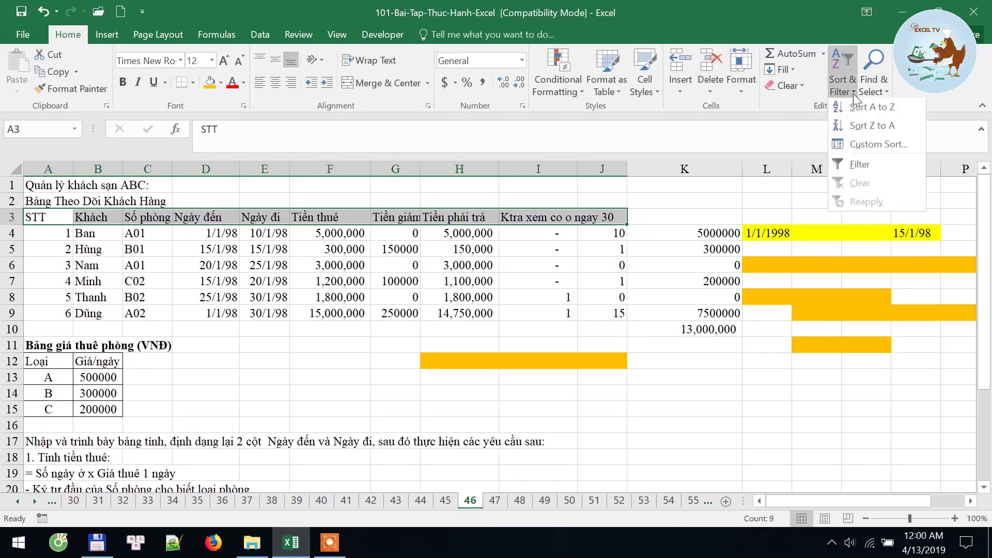
{"action": "left_click", "coordinate": [873, 166]}
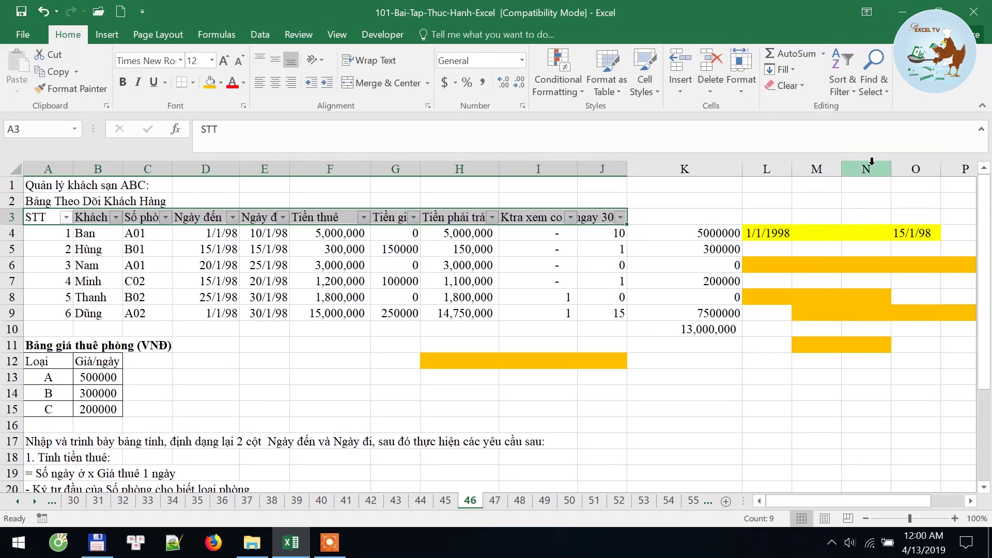
Step: Filter the day-30 column to show only guests flagged 1
{"action": "left_click", "coordinate": [563, 219]}
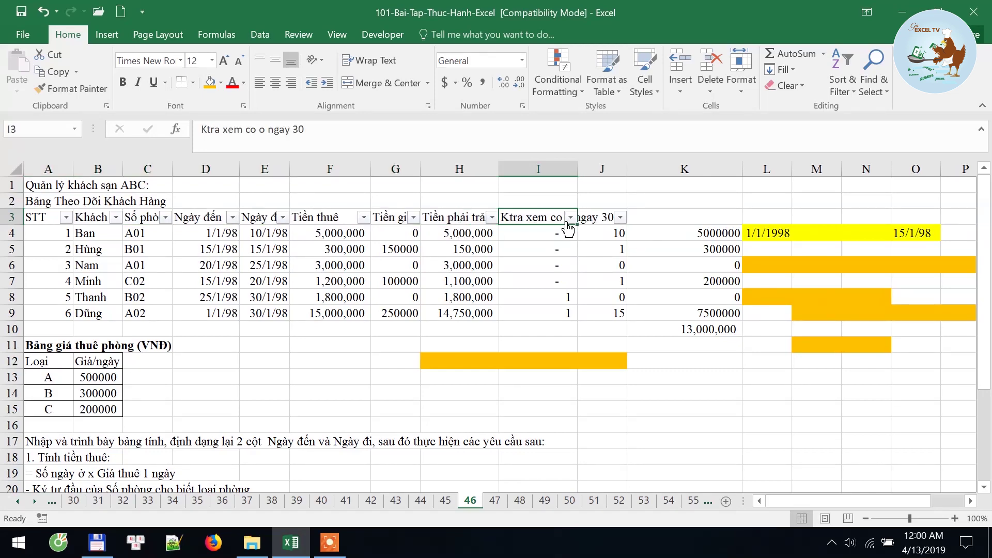
{"action": "left_click", "coordinate": [571, 217]}
{"action": "left_click", "coordinate": [411, 369]}
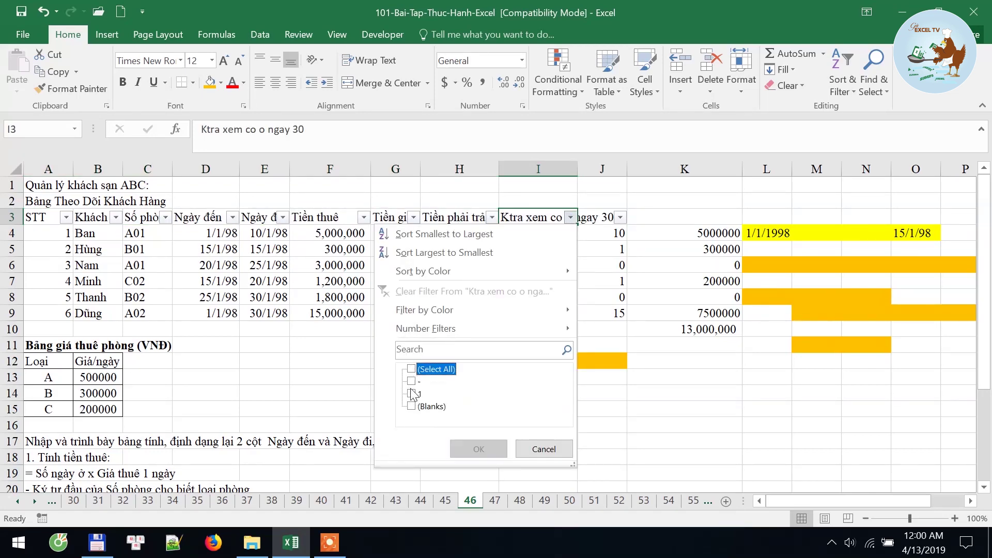
{"action": "left_click", "coordinate": [412, 393]}
{"action": "left_click", "coordinate": [478, 449]}
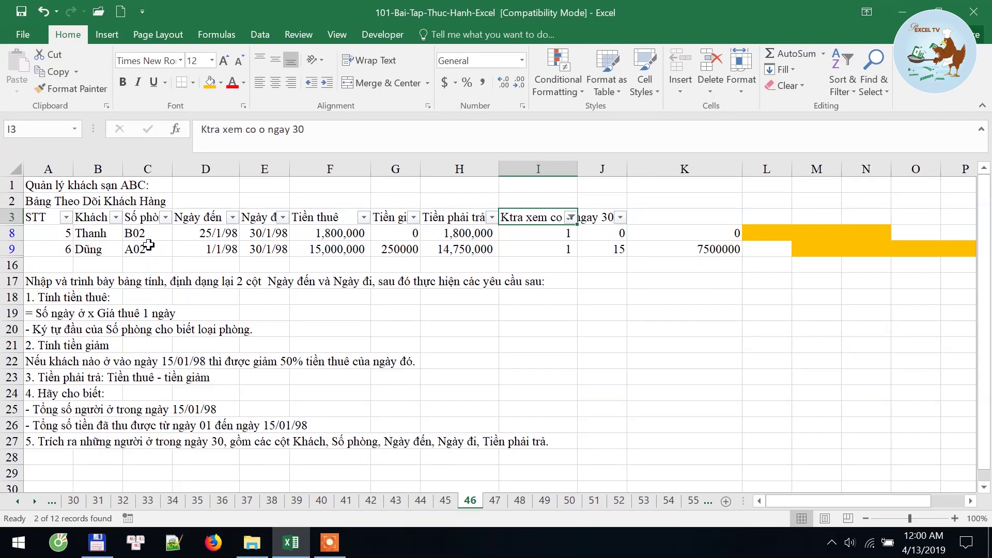
Step: Copy the guests' name, room, date columns and Tiền phải trả (B3:E9, H3:H9), pasting at I19
{"action": "mouse_move", "coordinate": [95, 222]}
{"action": "left_mouse_down"}
{"action": "mouse_move", "coordinate": [191, 251]}
{"action": "mouse_move", "coordinate": [258, 250]}
{"action": "left_mouse_up"}
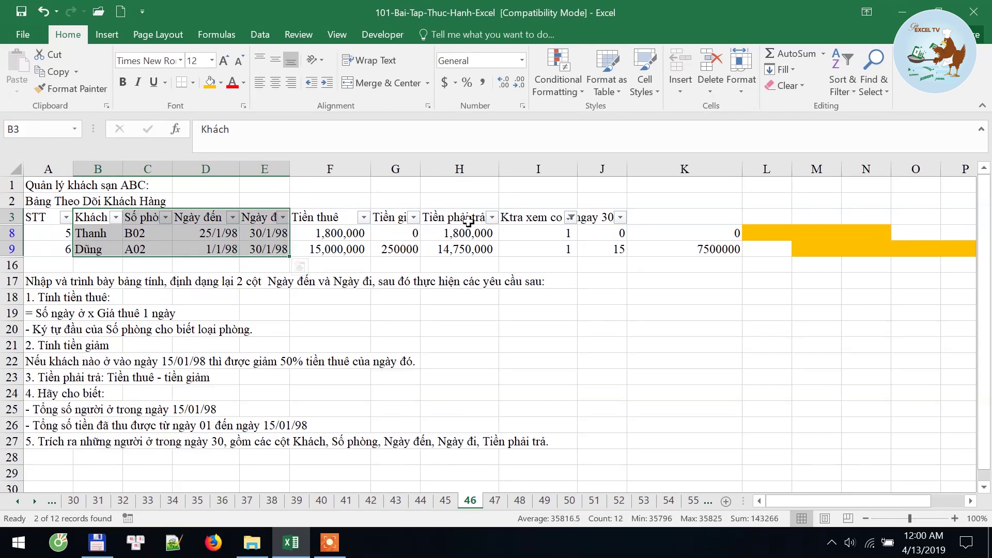
{"action": "left_click_drag", "start_coordinate": [466, 218], "coordinate": [471, 253]}
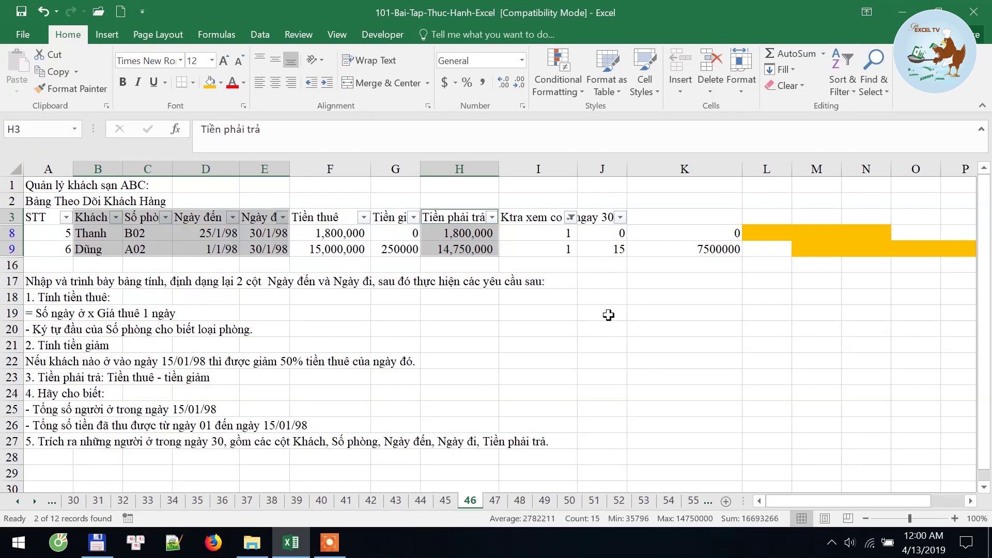
{"action": "key", "text": "ctrl+c"}
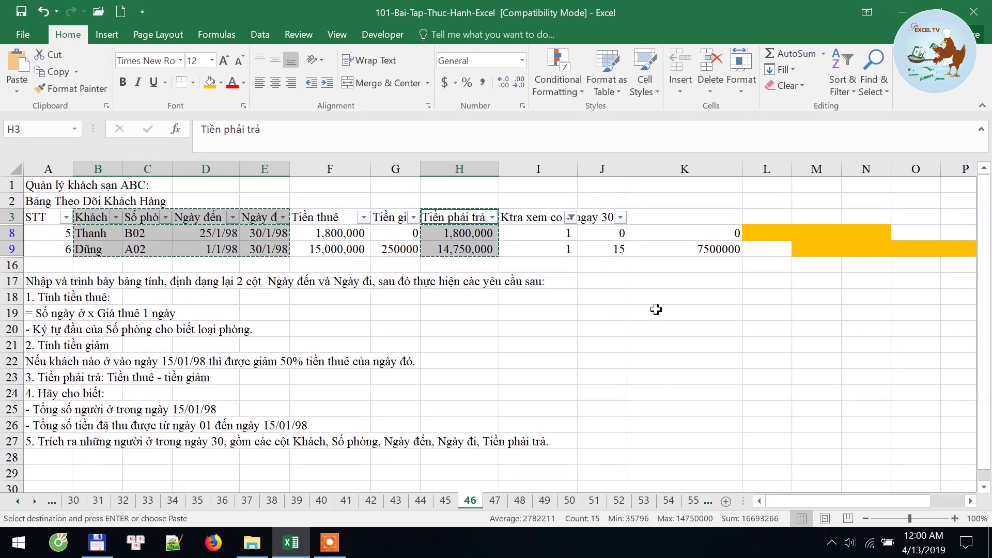
{"action": "left_click", "coordinate": [654, 310]}
{"action": "left_click", "coordinate": [522, 315]}
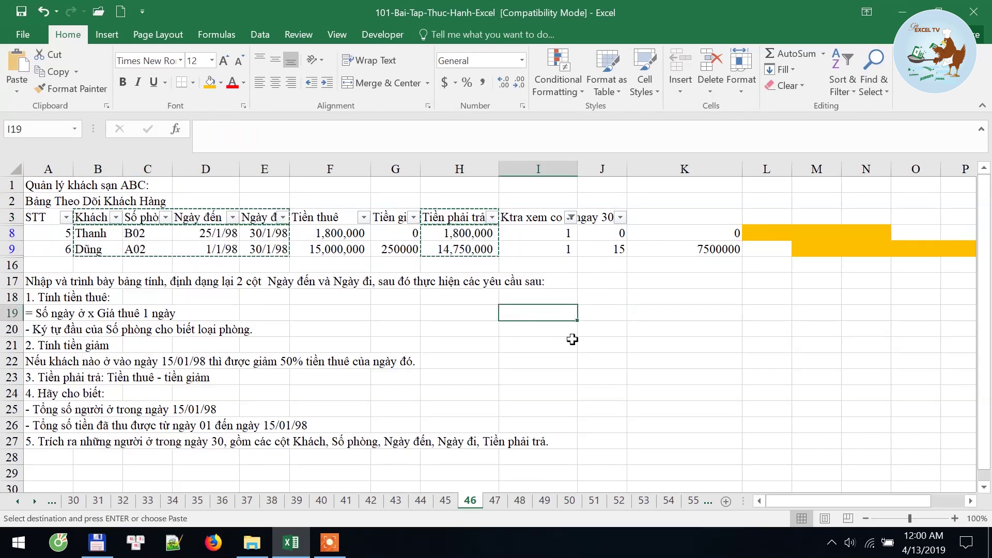
{"action": "key", "text": "Return"}
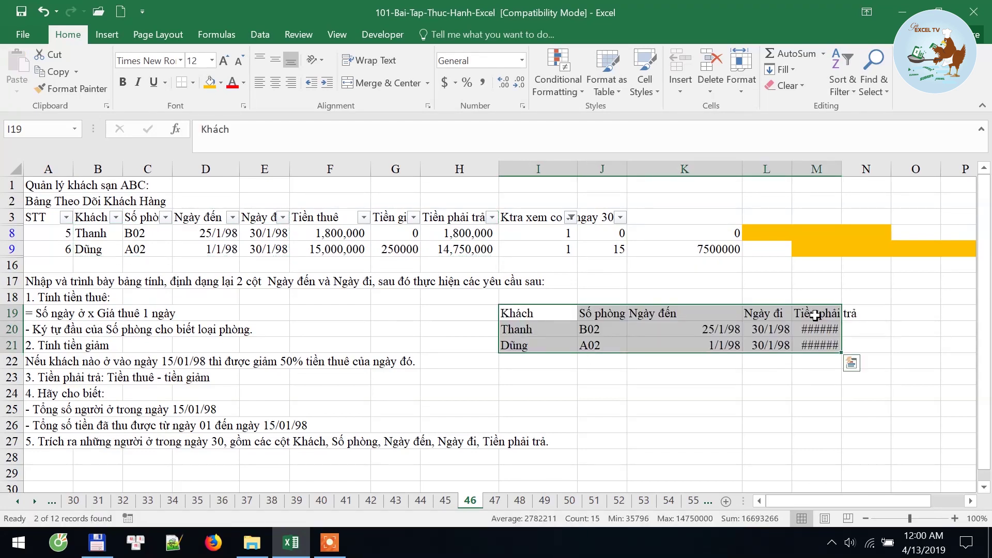
Step: Autofit column M so the amounts 1,800,000 and 14,750,000 display, then review the pasted list
{"action": "double_click", "coordinate": [845, 168]}
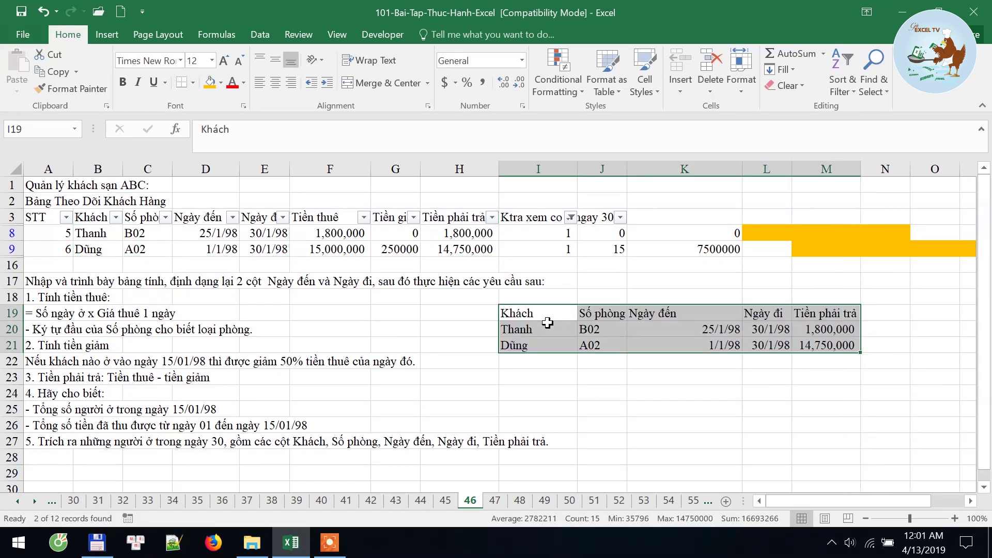
{"action": "mouse_move", "coordinate": [537, 313]}
{"action": "left_mouse_down"}
{"action": "mouse_move", "coordinate": [729, 345]}
{"action": "mouse_move", "coordinate": [827, 346]}
{"action": "left_mouse_up"}
{"action": "left_click", "coordinate": [842, 346]}
{"action": "left_click", "coordinate": [837, 314]}
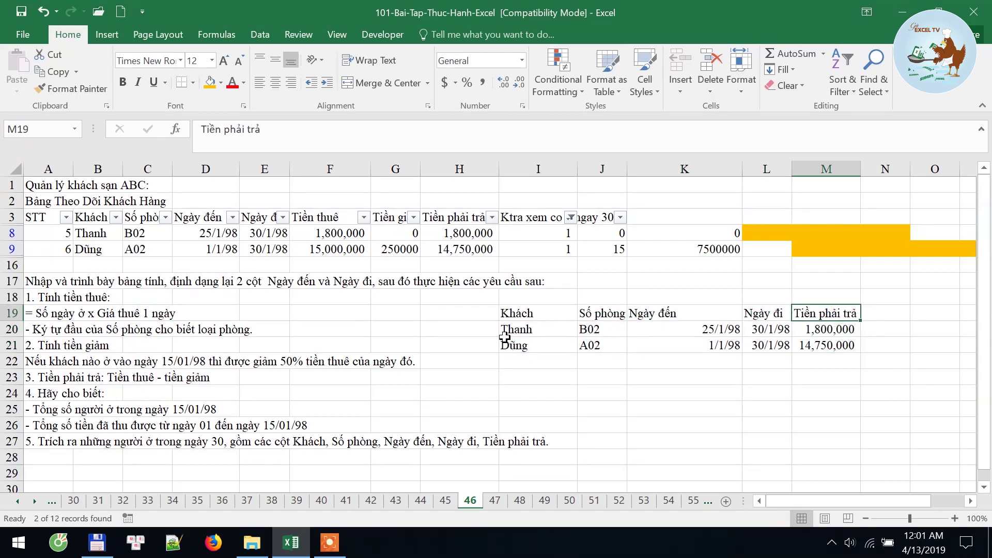
{"action": "mouse_move", "coordinate": [517, 313]}
{"action": "left_mouse_down"}
{"action": "mouse_move", "coordinate": [810, 316]}
{"action": "mouse_move", "coordinate": [826, 345]}
{"action": "left_mouse_up"}
{"action": "left_click", "coordinate": [832, 346]}
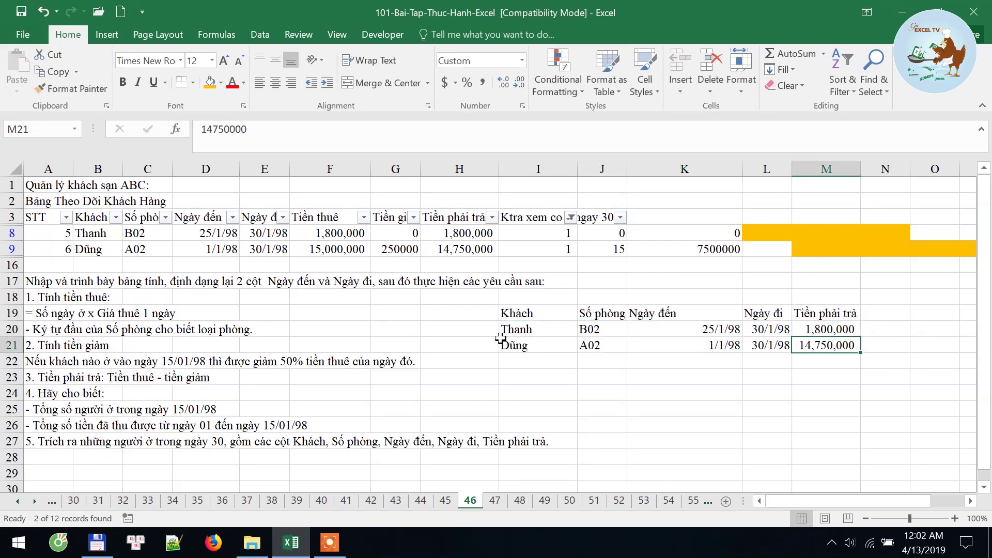
{"action": "mouse_move", "coordinate": [527, 313]}
{"action": "left_mouse_down"}
{"action": "mouse_move", "coordinate": [770, 347]}
{"action": "mouse_move", "coordinate": [827, 345]}
{"action": "left_mouse_up"}
{"action": "left_click", "coordinate": [594, 329]}
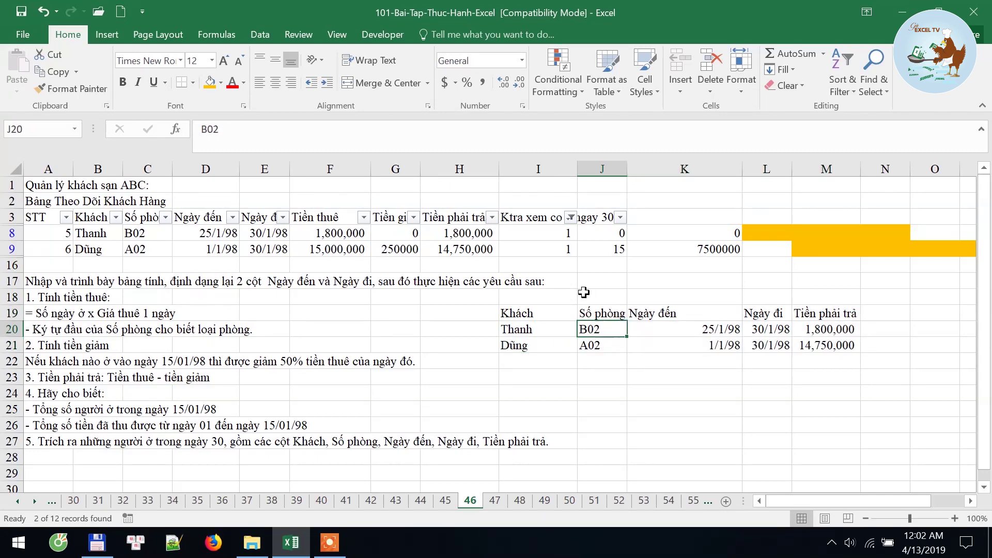
Step: Set the day-30 column filter back to (Select All) so all six guests reappear
{"action": "left_click", "coordinate": [570, 217]}
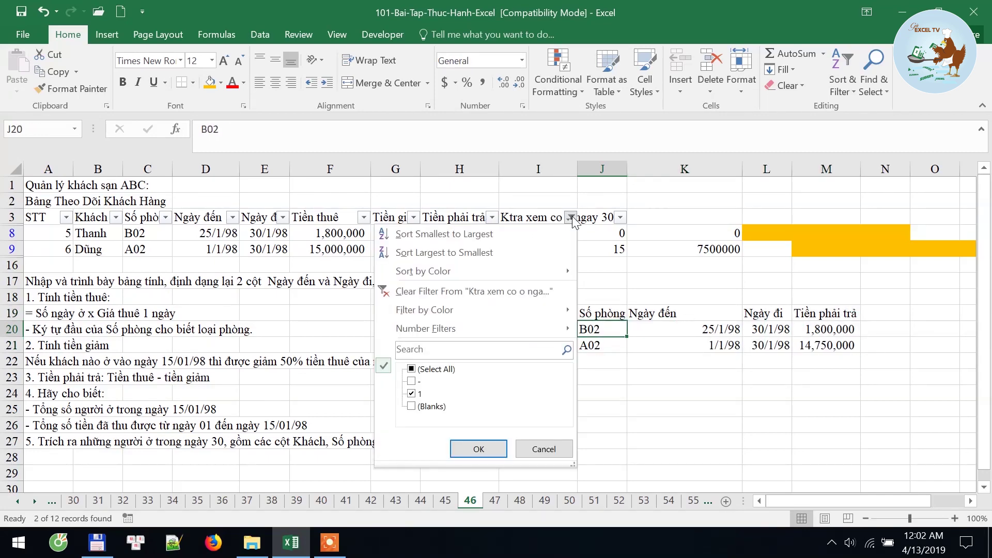
{"action": "left_click", "coordinate": [421, 369]}
{"action": "left_click", "coordinate": [479, 449]}
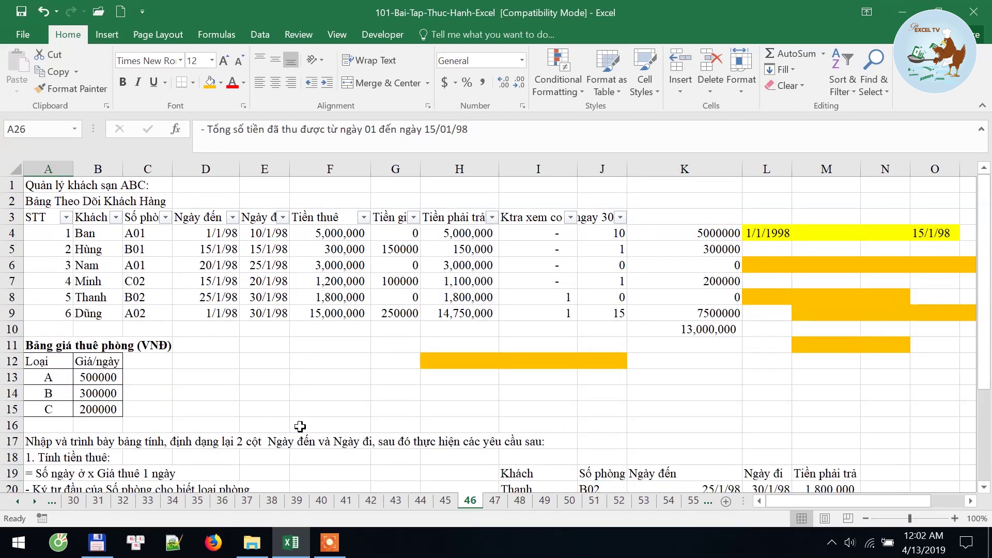
{"action": "scroll", "coordinate": [300, 426], "scroll_direction": "down", "scroll_amount": 2}
{"action": "scroll", "coordinate": [299, 428], "scroll_direction": "down", "scroll_amount": 1}
{"action": "scroll", "coordinate": [299, 430], "scroll_direction": "down", "scroll_amount": 1}
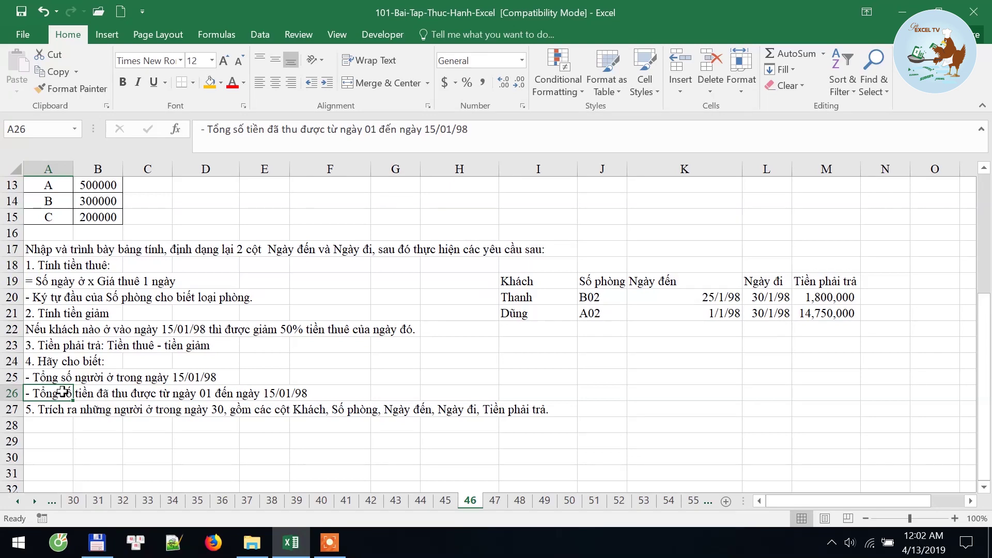
Step: Check the total formula in K10 and the task text in row 26
{"action": "scroll", "coordinate": [306, 405], "scroll_direction": "up", "scroll_amount": 3}
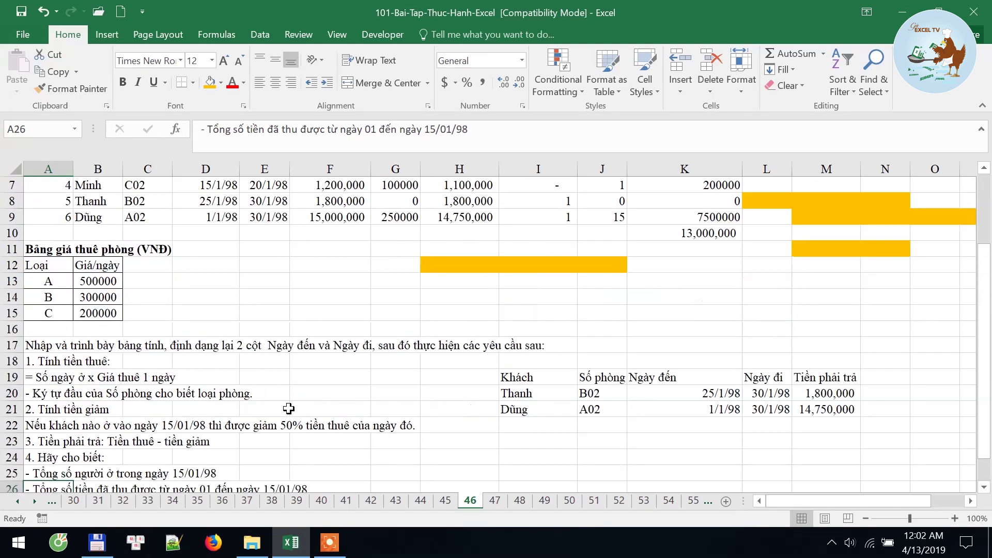
{"action": "scroll", "coordinate": [445, 282], "scroll_direction": "up", "scroll_amount": 1}
{"action": "left_click_drag", "start_coordinate": [695, 240], "coordinate": [692, 329]}
{"action": "left_click", "coordinate": [692, 329]}
{"action": "scroll", "coordinate": [323, 388], "scroll_direction": "down", "scroll_amount": 2}
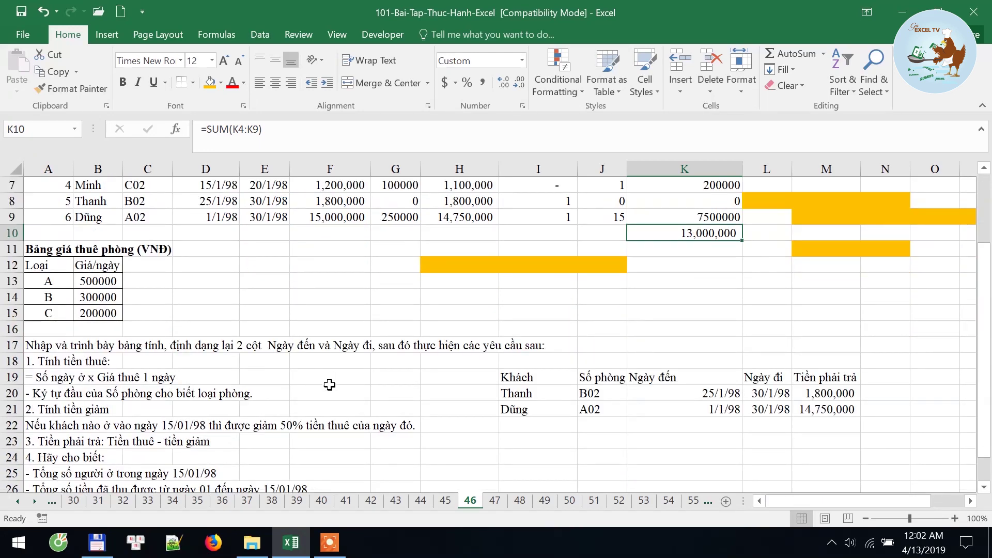
{"action": "scroll", "coordinate": [320, 398], "scroll_direction": "down", "scroll_amount": 1}
{"action": "left_click_drag", "start_coordinate": [32, 442], "coordinate": [273, 439]}
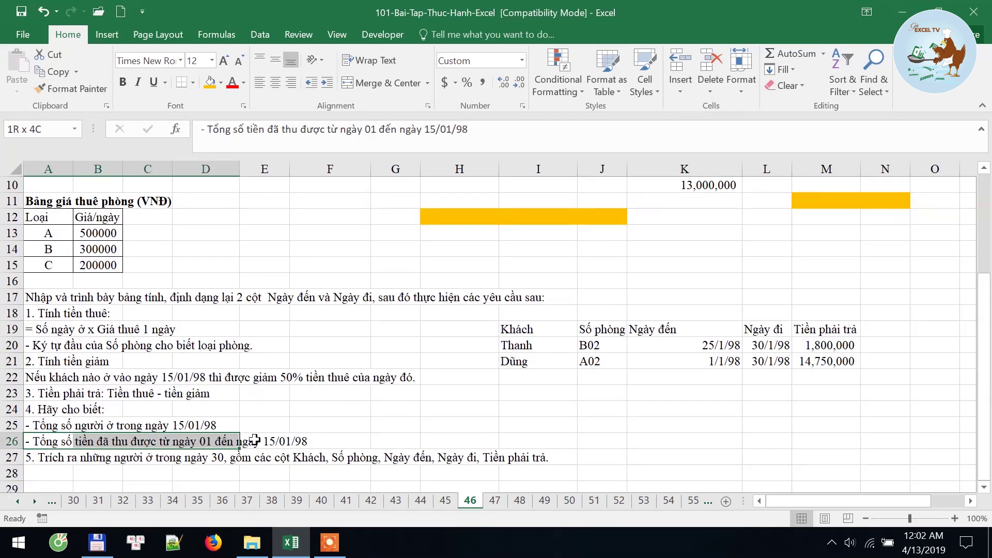
{"action": "left_click", "coordinate": [273, 440]}
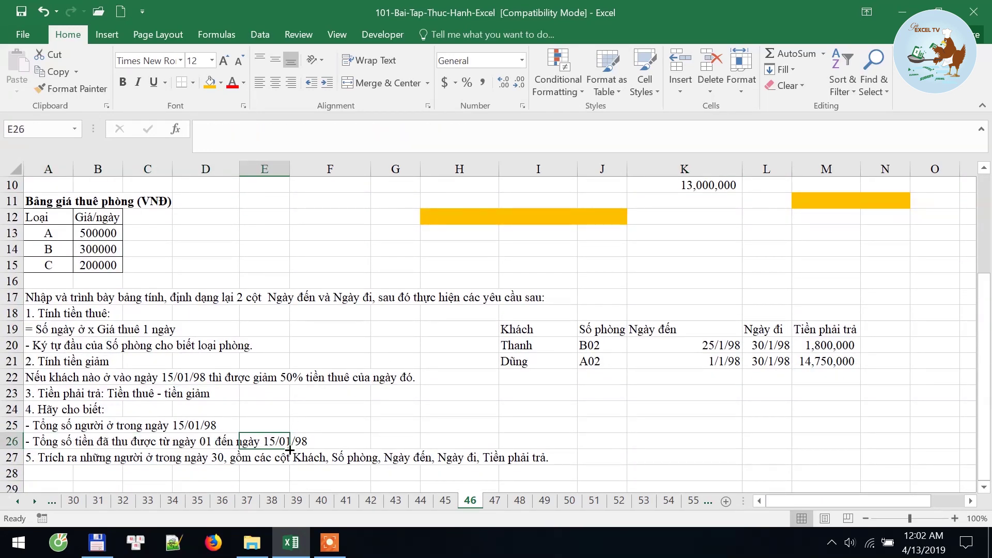
Step: Review the task text in cell A22
{"action": "scroll", "coordinate": [240, 443], "scroll_direction": "up", "scroll_amount": 1}
{"action": "scroll", "coordinate": [250, 441], "scroll_direction": "up", "scroll_amount": 1}
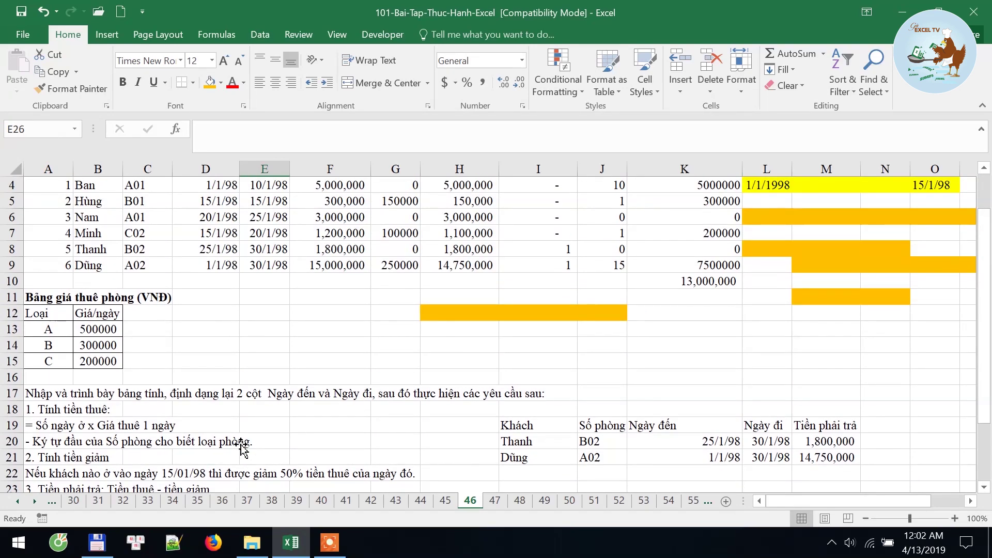
{"action": "scroll", "coordinate": [239, 445], "scroll_direction": "down", "scroll_amount": 1}
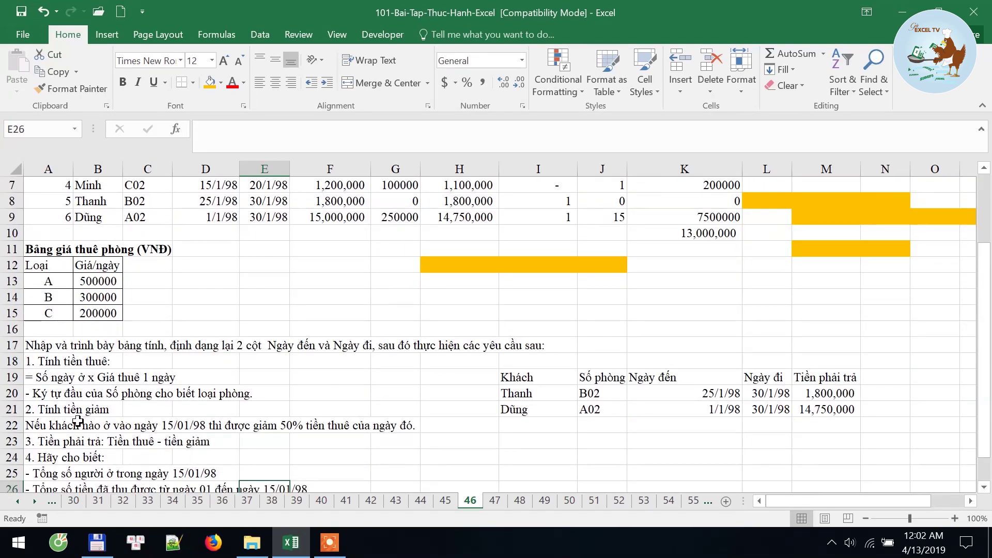
{"action": "left_click", "coordinate": [78, 421]}
{"action": "scroll", "coordinate": [278, 429], "scroll_direction": "up", "scroll_amount": 1}
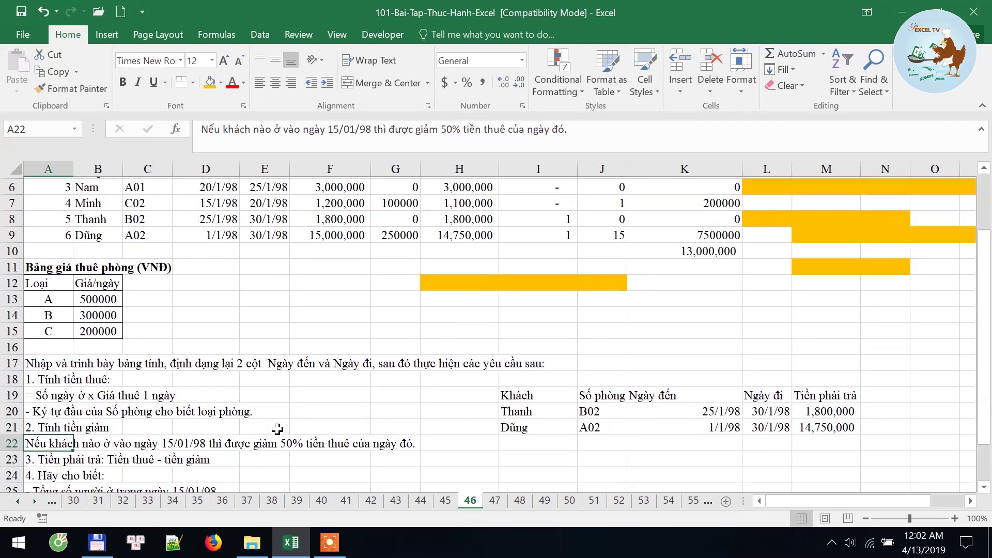
{"action": "scroll", "coordinate": [278, 429], "scroll_direction": "up", "scroll_amount": 4}
{"action": "scroll", "coordinate": [324, 394], "scroll_direction": "up", "scroll_amount": 1}
Step: Verify the K10 total against the column K amounts in K4:K9
{"action": "left_click_drag", "start_coordinate": [705, 233], "coordinate": [706, 327]}
{"action": "left_click", "coordinate": [706, 326]}
{"action": "left_click_drag", "start_coordinate": [703, 233], "coordinate": [696, 330]}
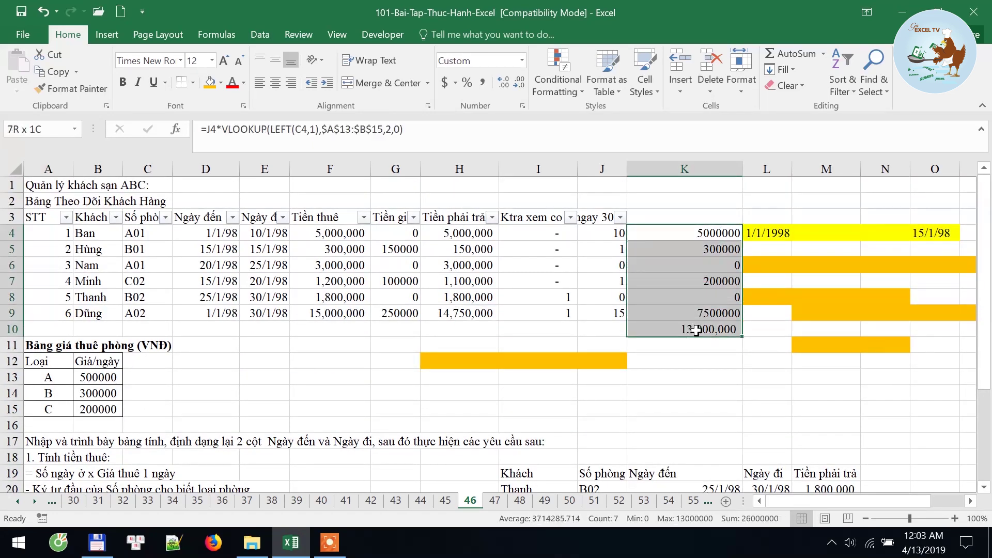
{"action": "left_click", "coordinate": [696, 330]}
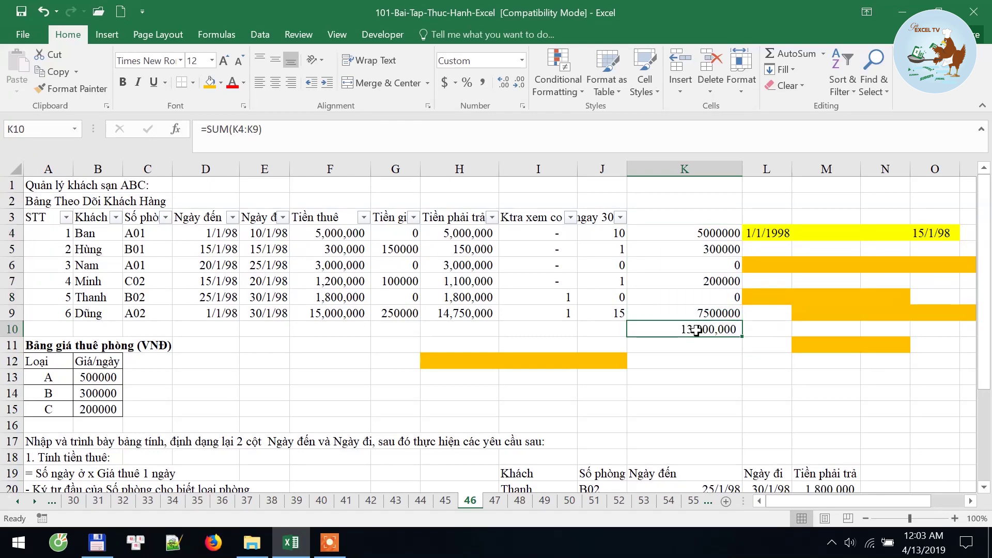
{"action": "left_click_drag", "start_coordinate": [698, 233], "coordinate": [687, 314]}
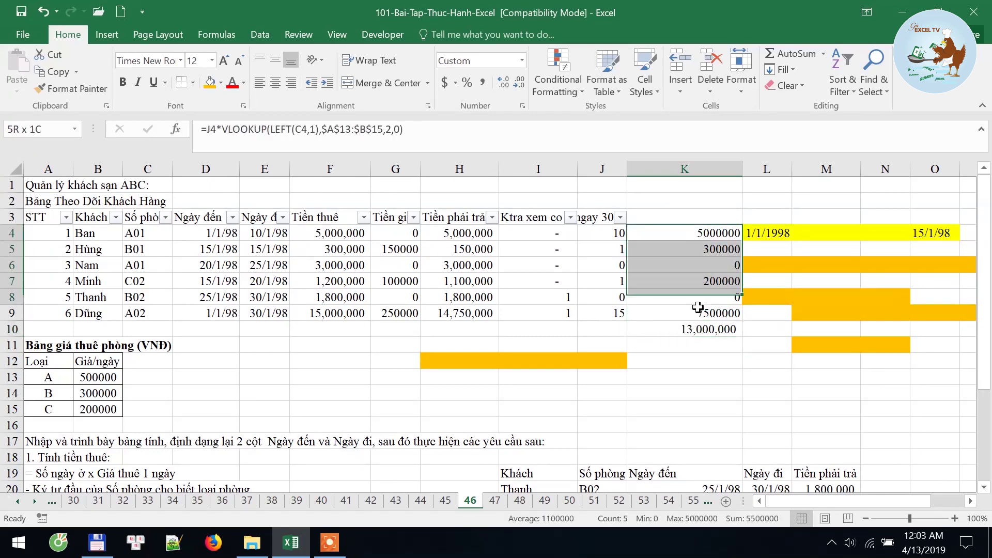
{"action": "left_click", "coordinate": [684, 333]}
{"action": "scroll", "coordinate": [567, 396], "scroll_direction": "down", "scroll_amount": 1}
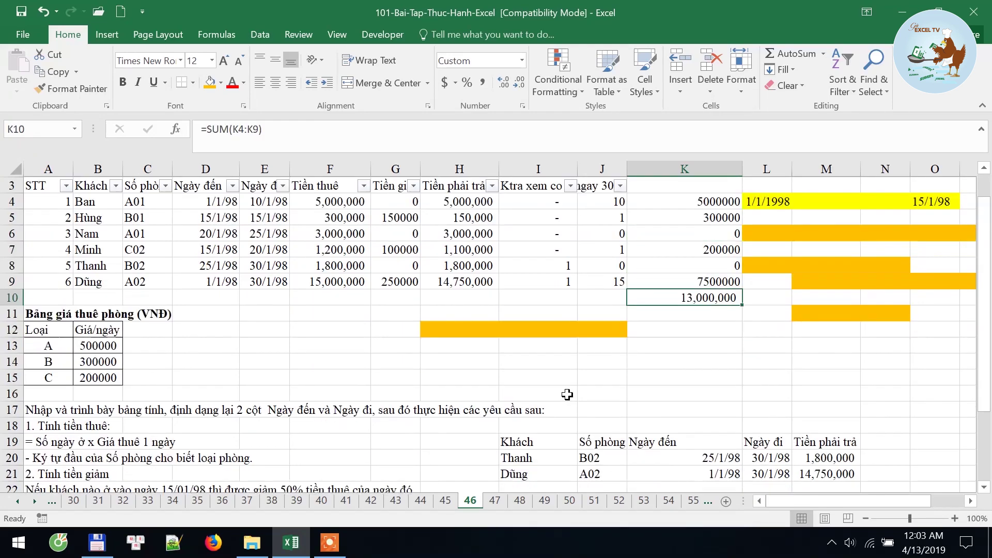
{"action": "scroll", "coordinate": [567, 396], "scroll_direction": "down", "scroll_amount": 1}
{"action": "scroll", "coordinate": [662, 350], "scroll_direction": "down", "scroll_amount": 1}
{"action": "scroll", "coordinate": [662, 350], "scroll_direction": "down", "scroll_amount": 2}
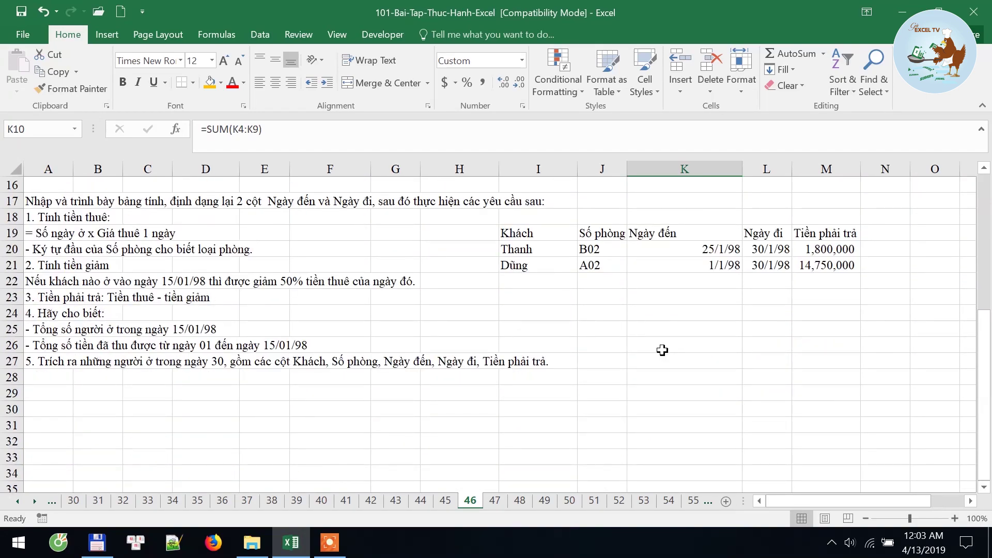